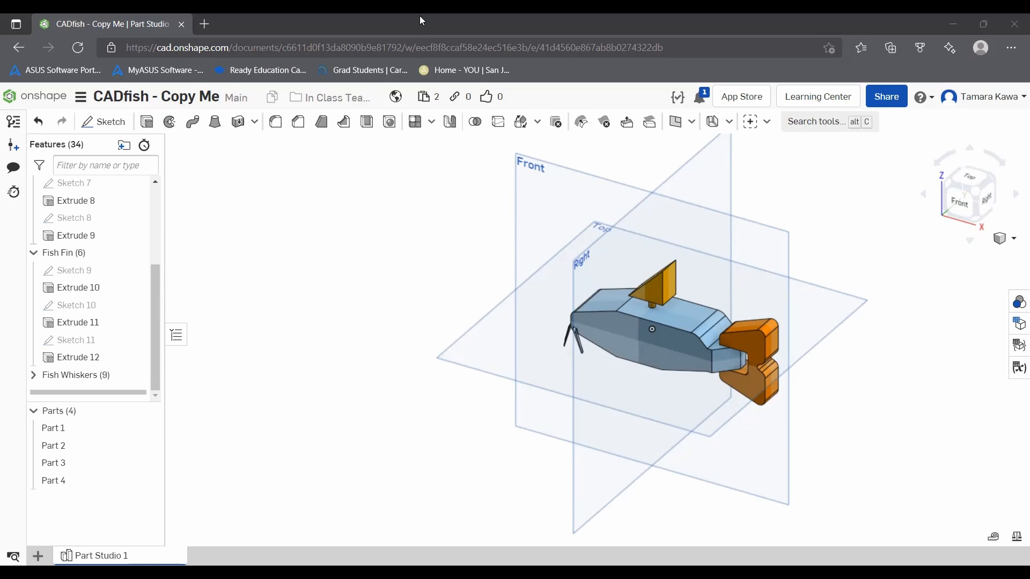
Step: Copy the active workspace to a new public document, replacing "Copy Me" in the CADfish name with the owner's short name
click(33, 257)
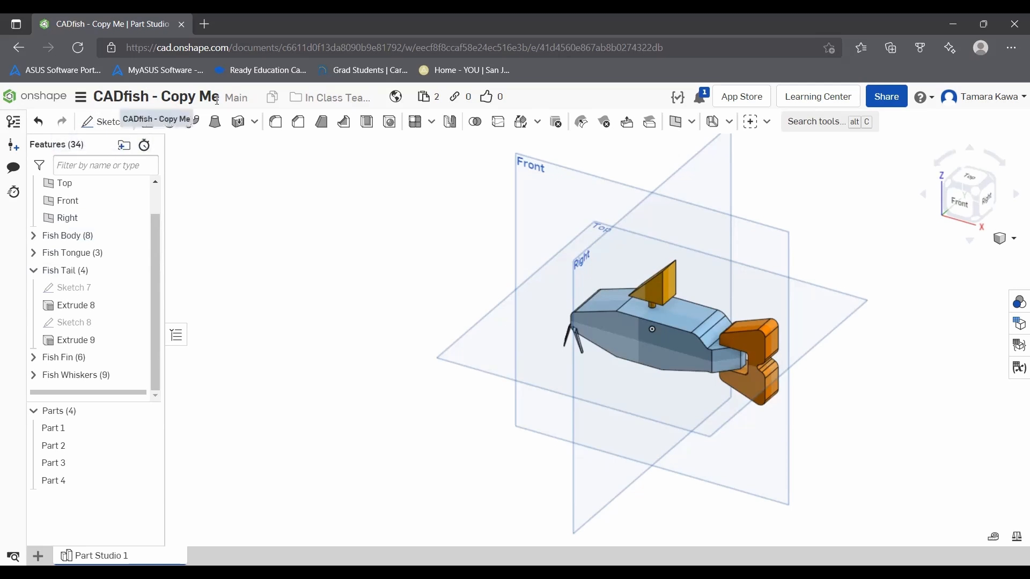
click(80, 97)
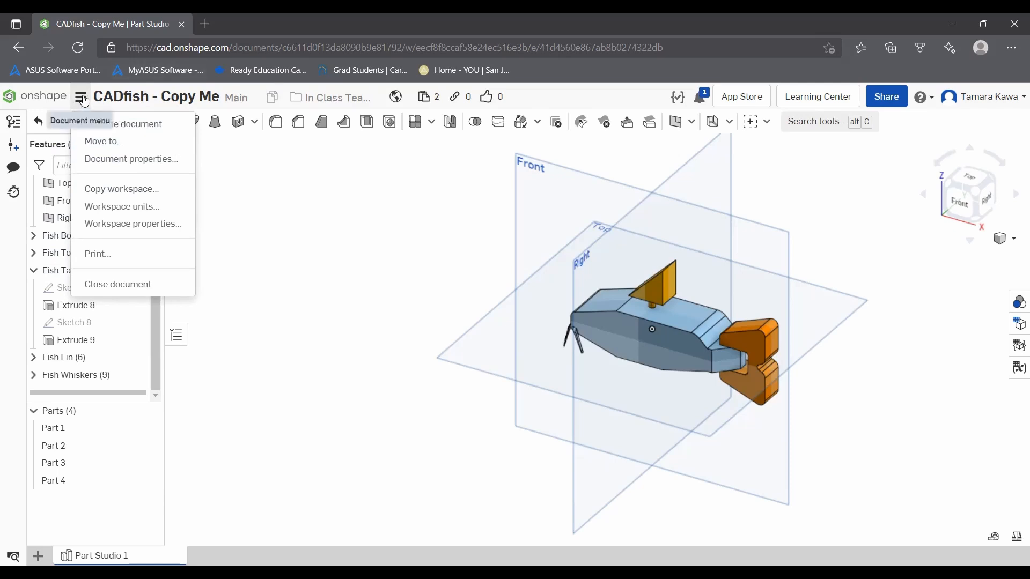
click(111, 189)
key(End)
key(BackSpace)
key(BackSpace)
key(BackSpace)
key(BackSpace)
key(BackSpace)
key(BackSpace)
key(BackSpace)
key(BackSpace)
key(BackSpace)
key(BackSpace)
key(BackSpace)
key(BackSpace)
key(BackSpace)
key(BackSpace)
text(Tam)
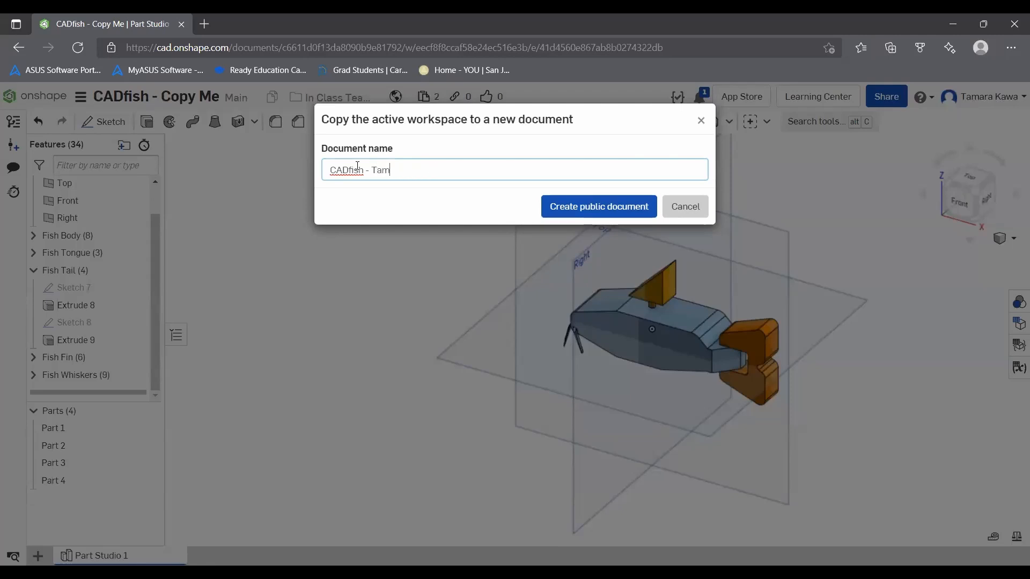
key(Return)
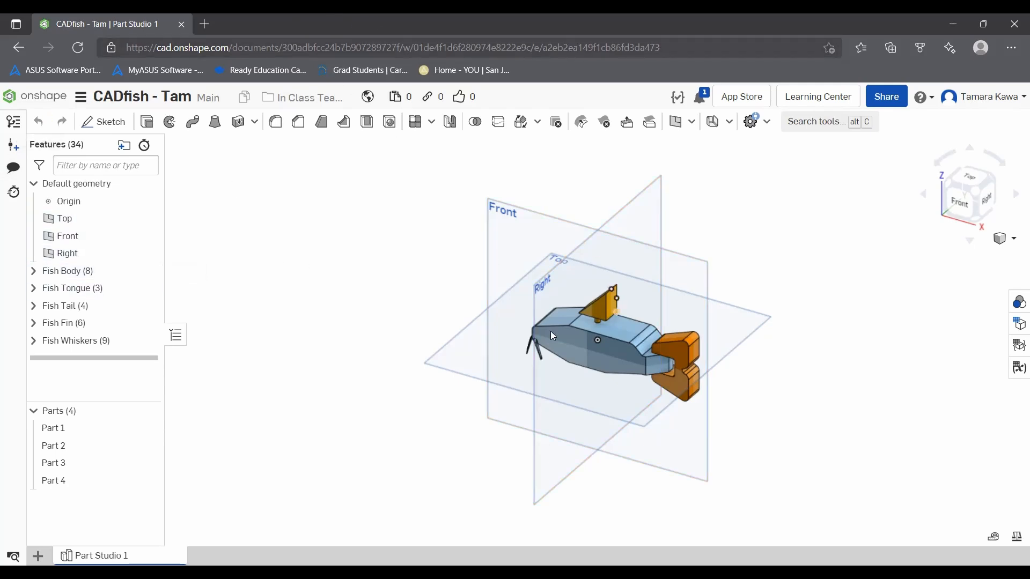
Step: Unpack the Fish Whiskers folder in the feature list
right_click(72, 345)
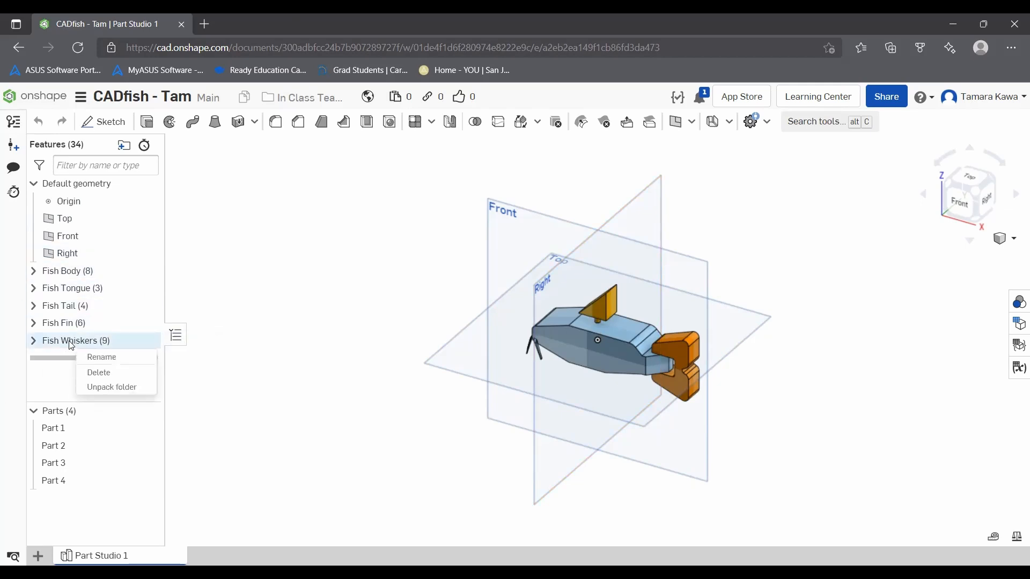
click(89, 387)
scroll(75, 329, down, 4)
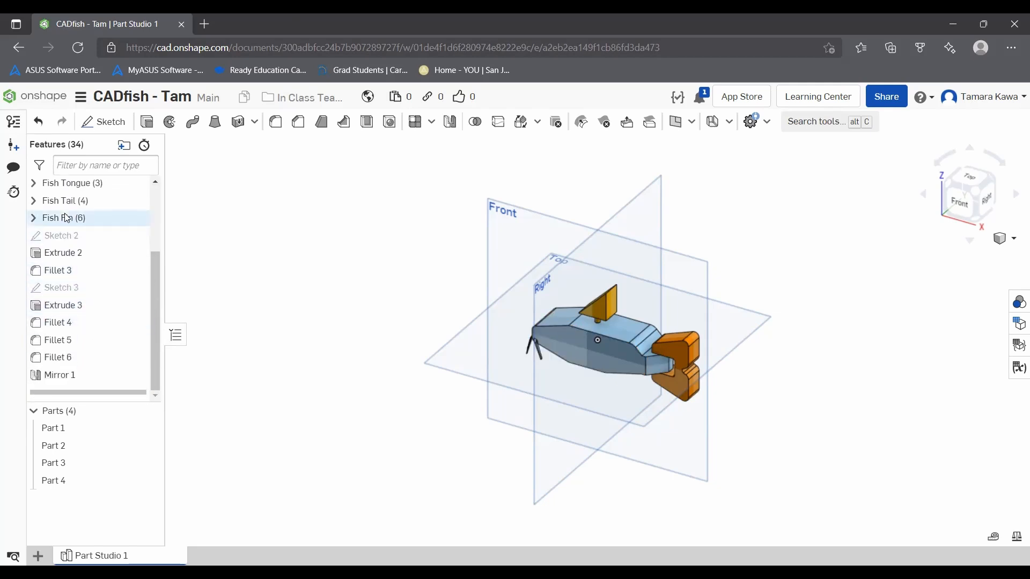
Step: Group the features from Sketch 2 through Mirror 1 into a new folder named Fish Whiskers, and clear the selection
click(54, 236)
shift+click(56, 253)
mouse_move(56, 253)
mouse_down()
mouse_move(61, 310)
mouse_move(88, 322)
mouse_move(64, 331)
mouse_move(64, 371)
mouse_move(76, 317)
mouse_up()
right_click(76, 317)
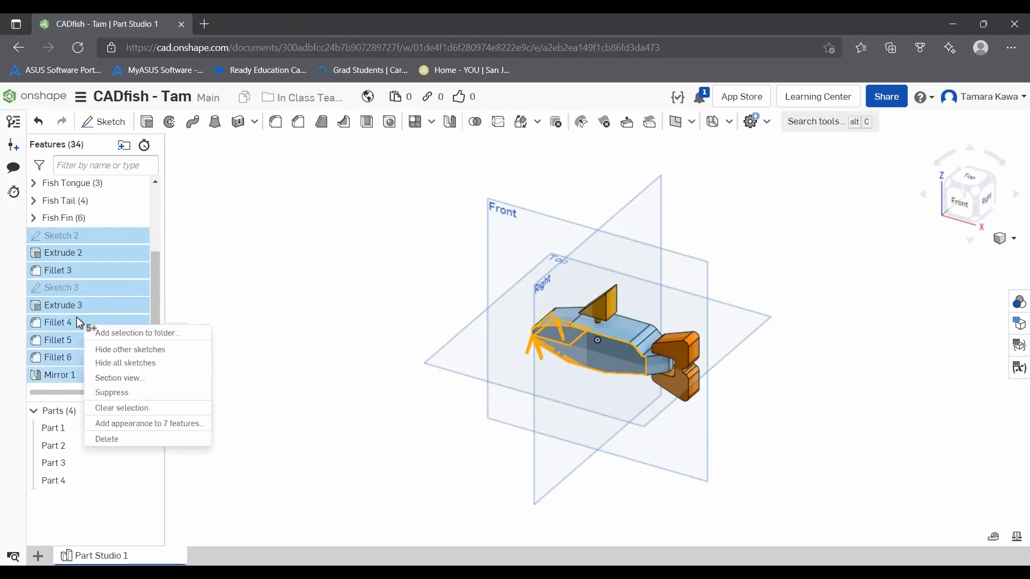
click(96, 334)
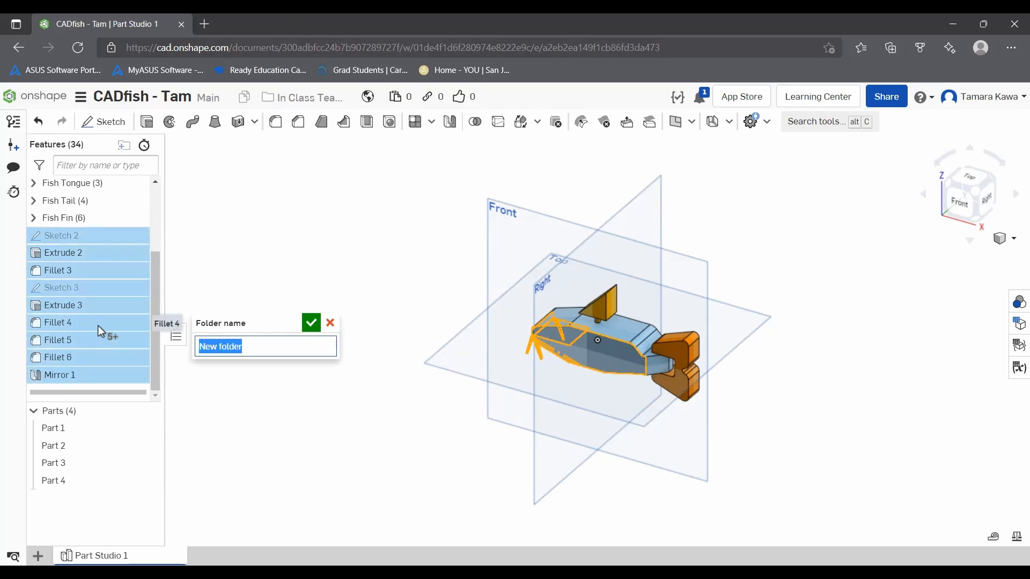
text(Fis)
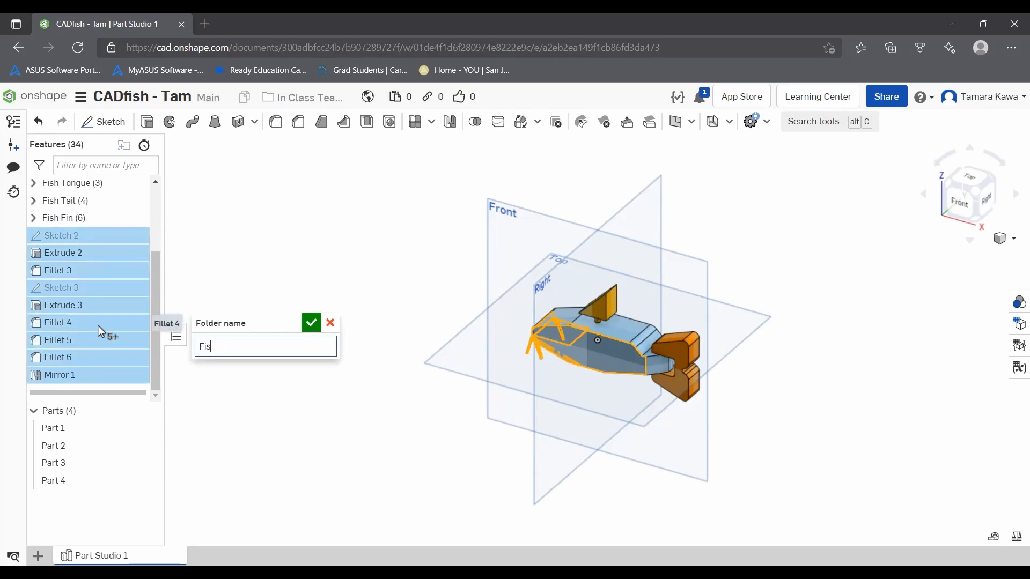
text(h Whiskers)
key(Return)
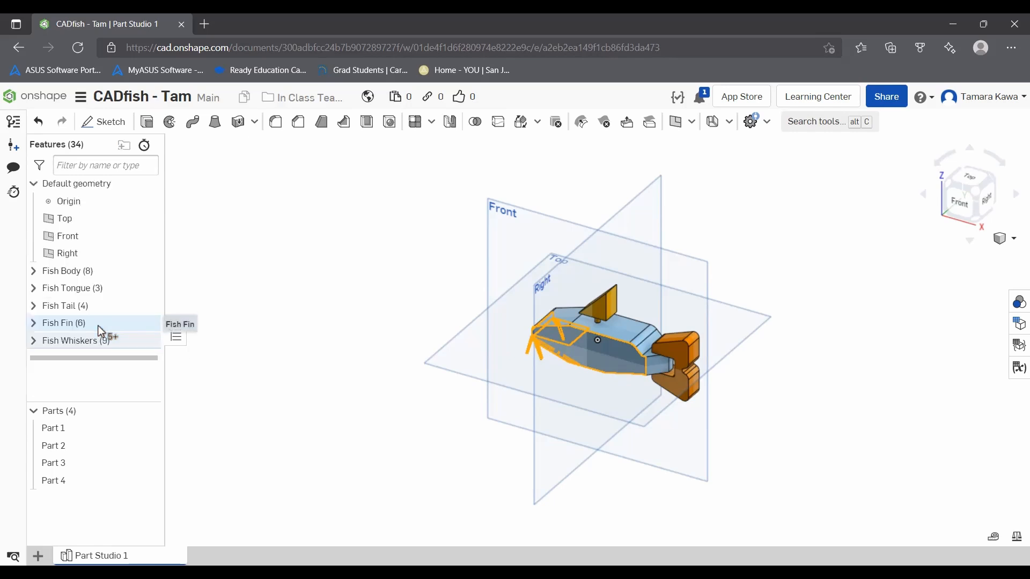
click(252, 226)
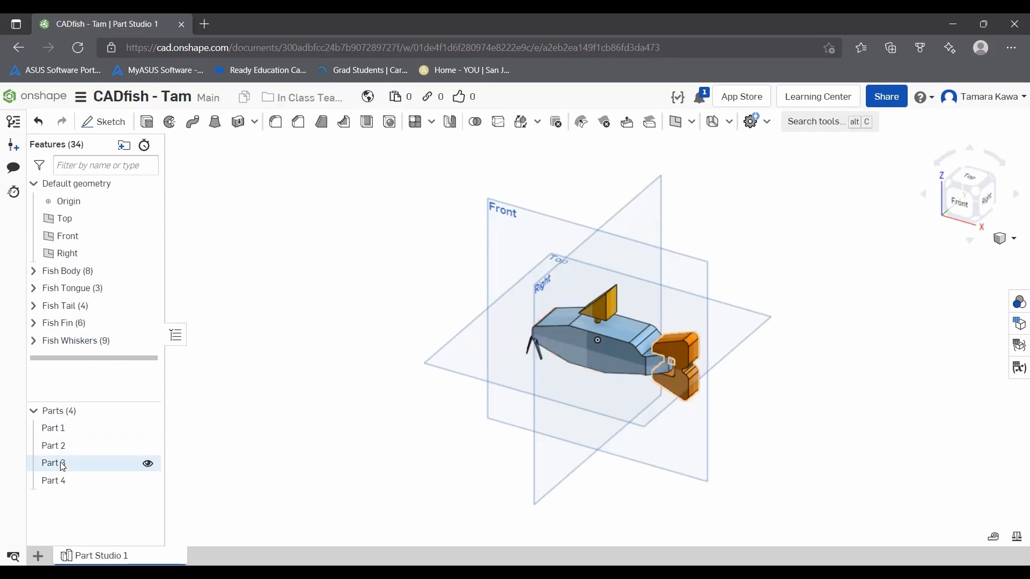
Step: Rename Part 1 as Fish Body
right_click(65, 428)
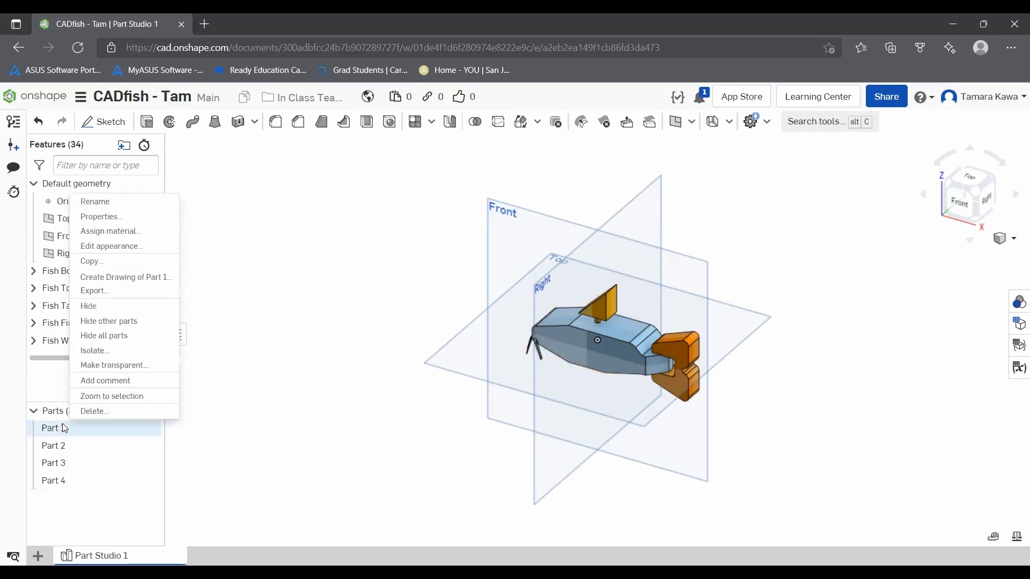
click(122, 207)
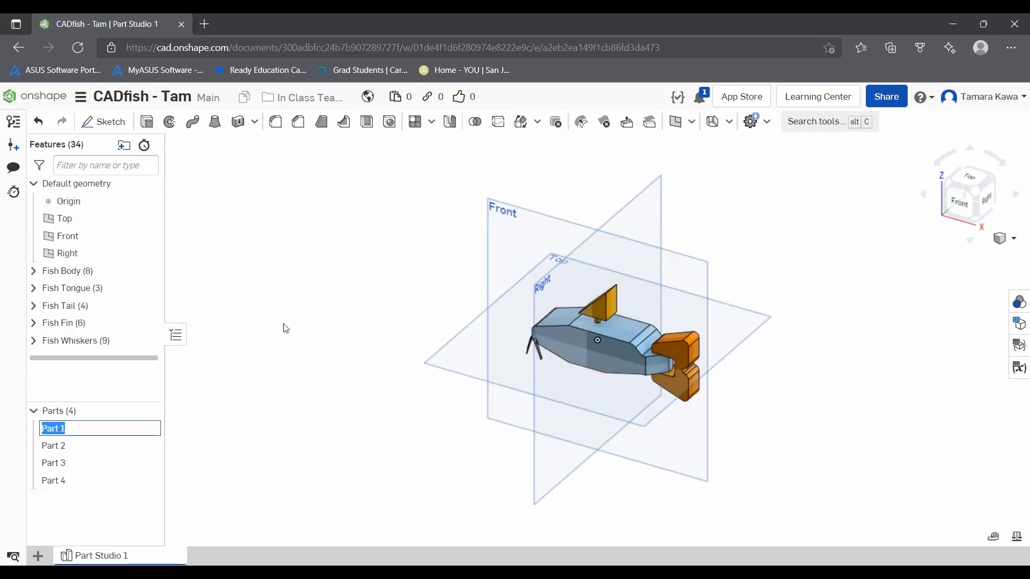
text(Fish Body)
key(Return)
Step: Set the name of Part 2 to Fish Tongue in its part properties
right_click(100, 454)
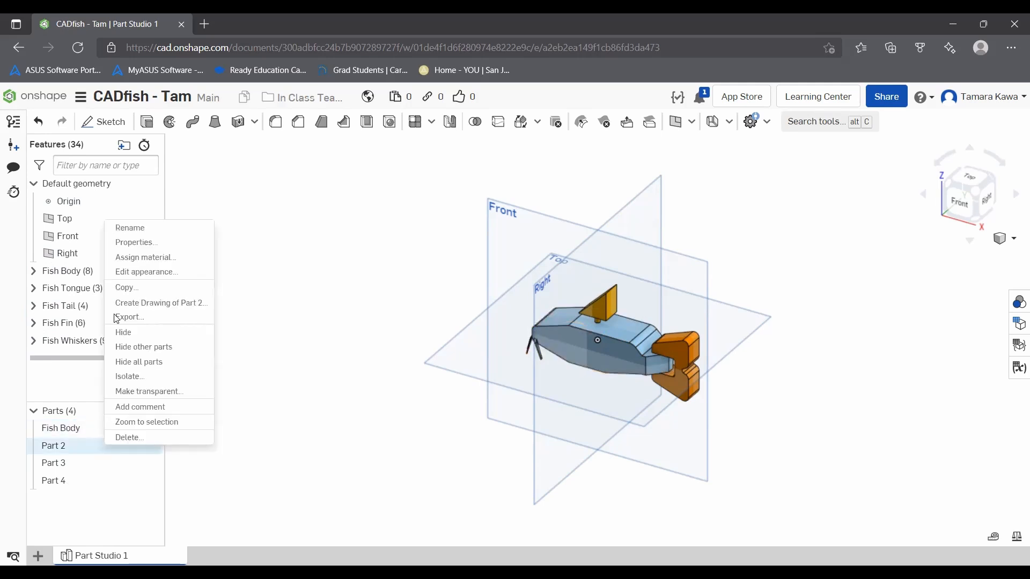
click(141, 246)
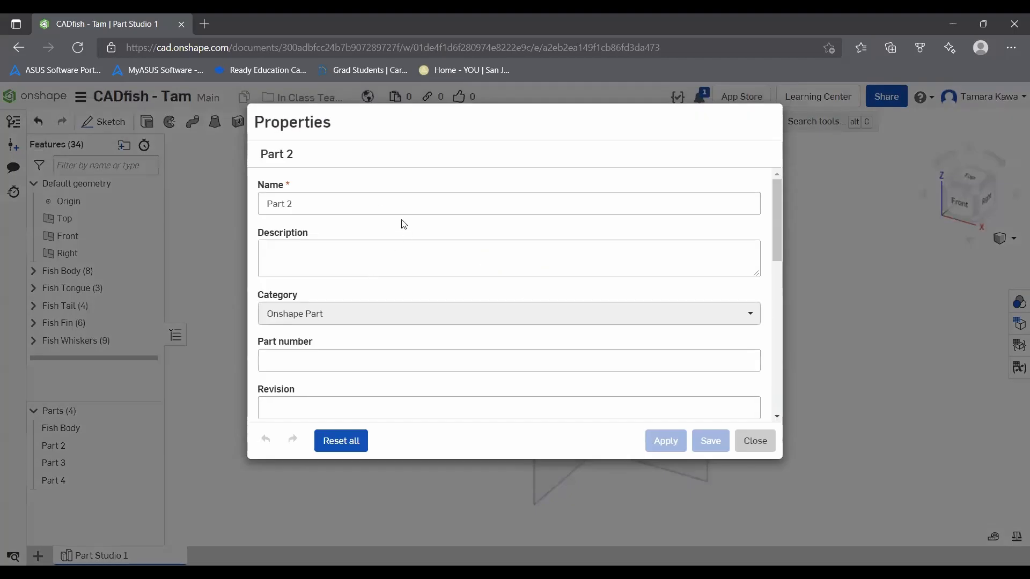
triple_click(349, 208)
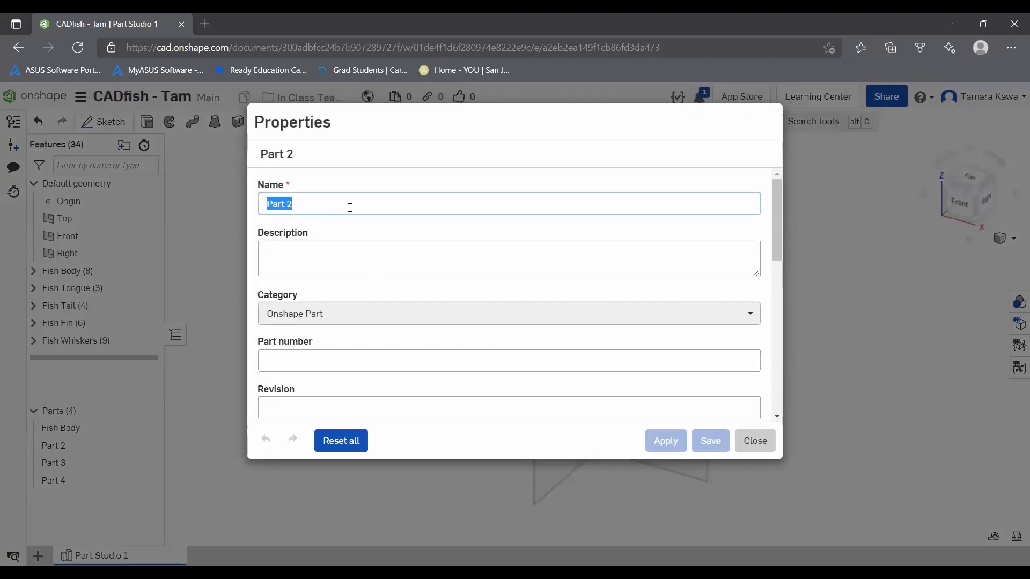
text(Fish Tongue)
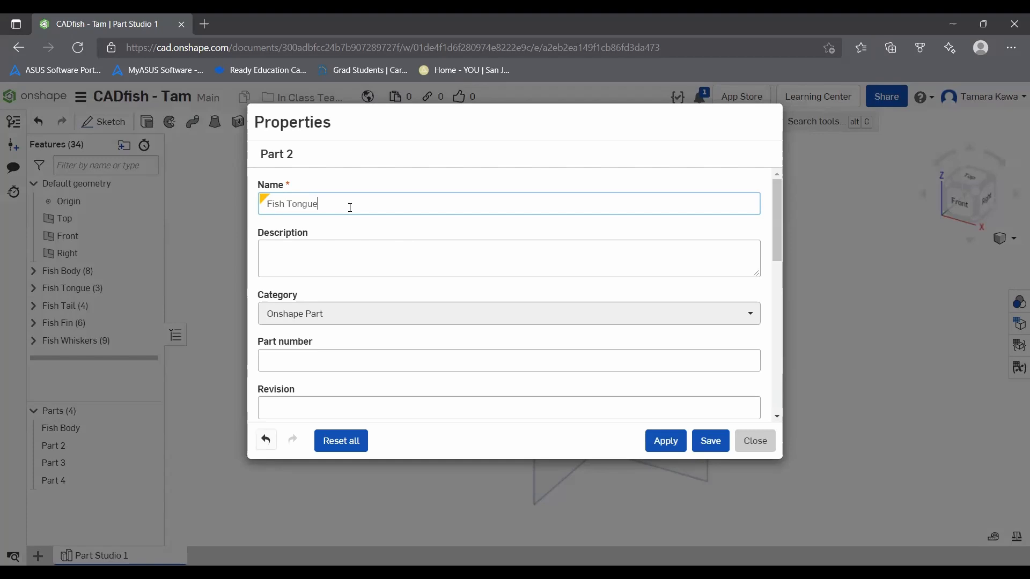
key(Tab)
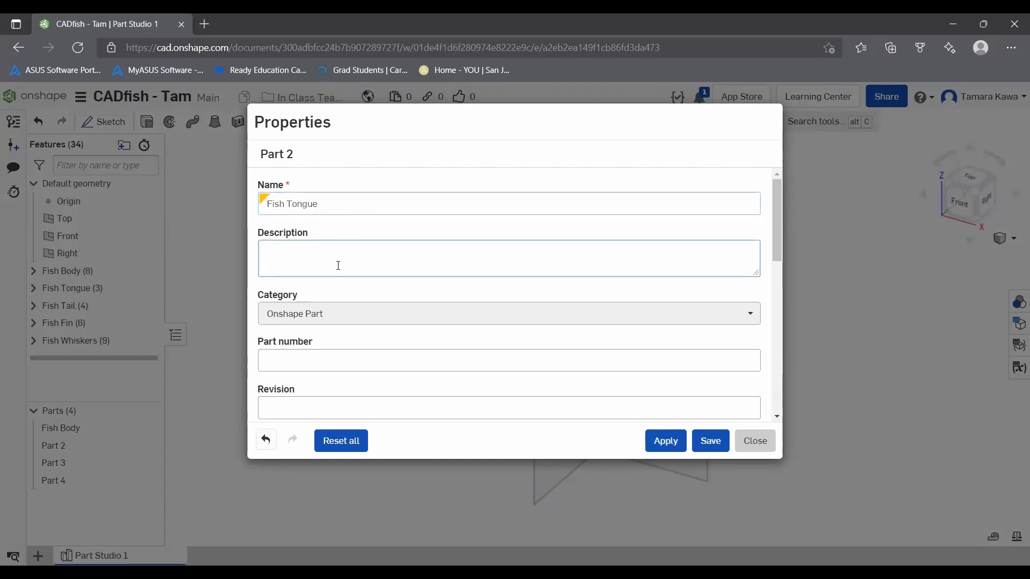
Step: Examine the other property fields available for Part 2, such as part number, revision, vendor, titles and unit of measure
scroll(305, 300, down, 4)
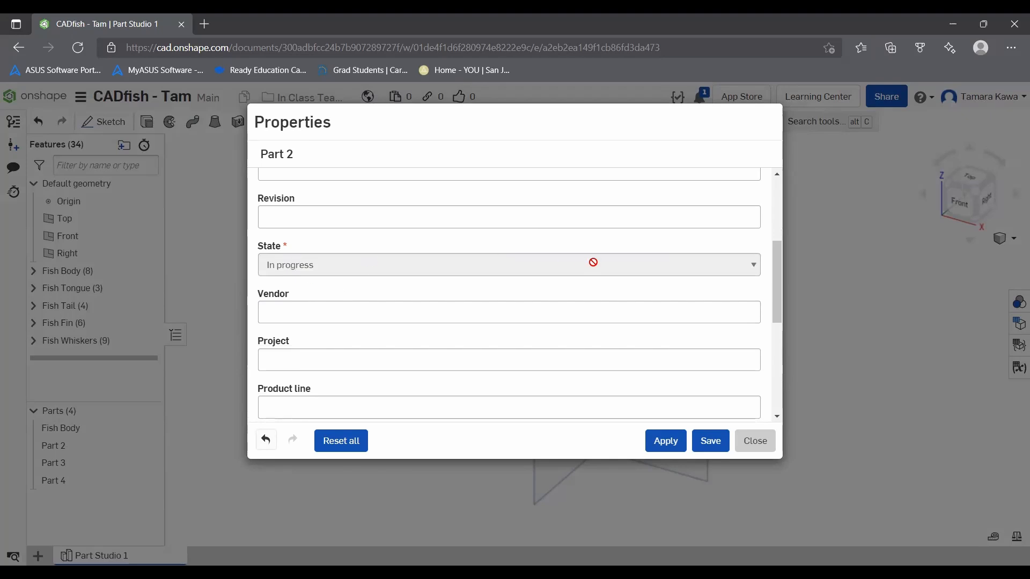
scroll(322, 338, down, 3)
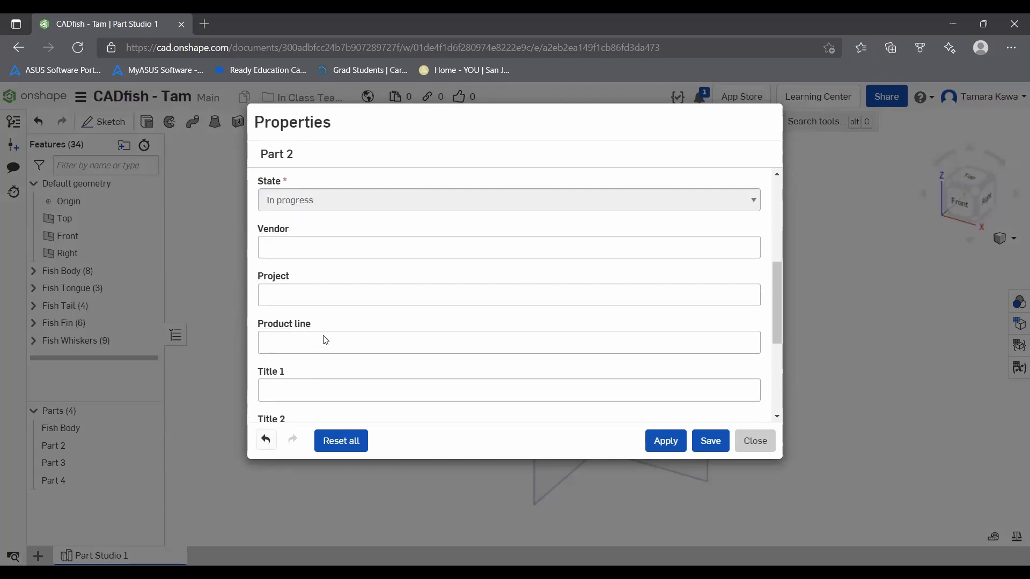
scroll(313, 317, down, 2)
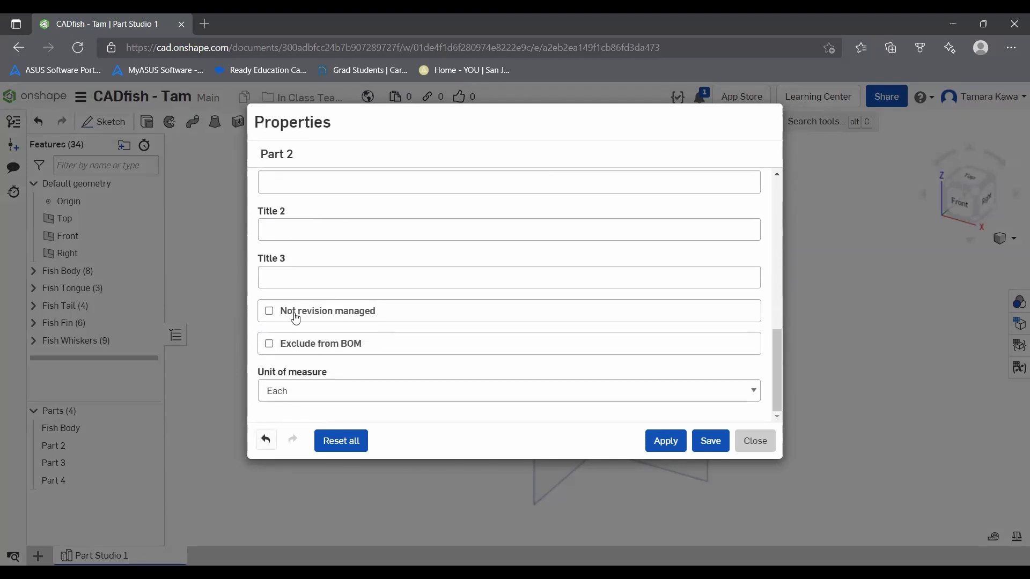
scroll(347, 273, up, 5)
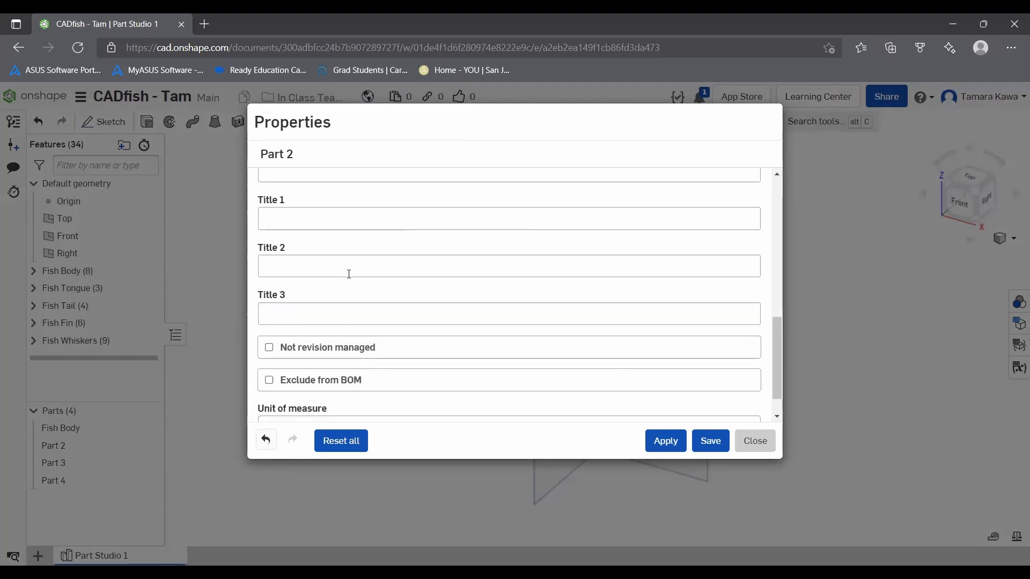
scroll(325, 210, up, 1)
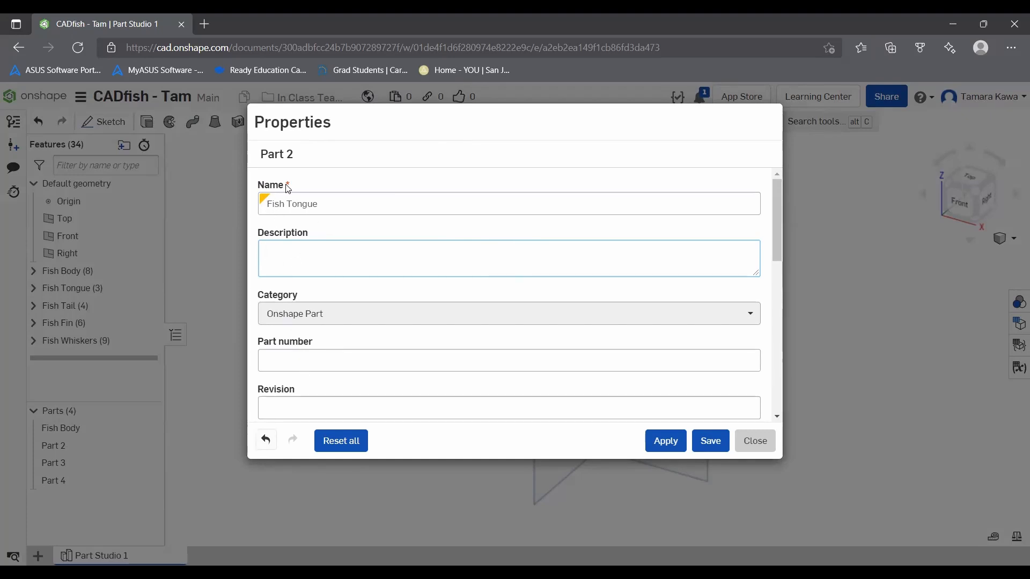
drag(336, 202, 268, 207)
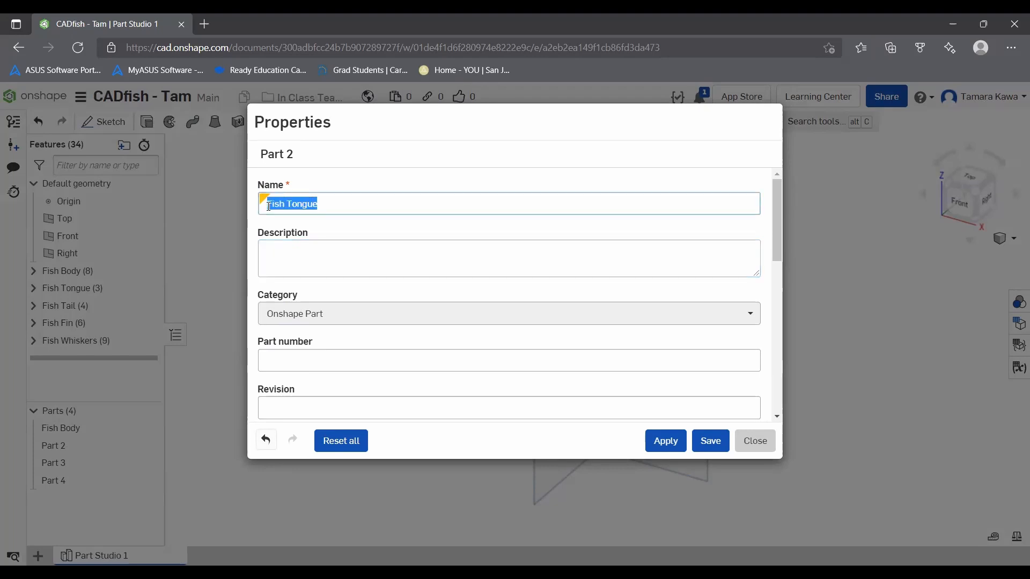
click(366, 203)
click(289, 354)
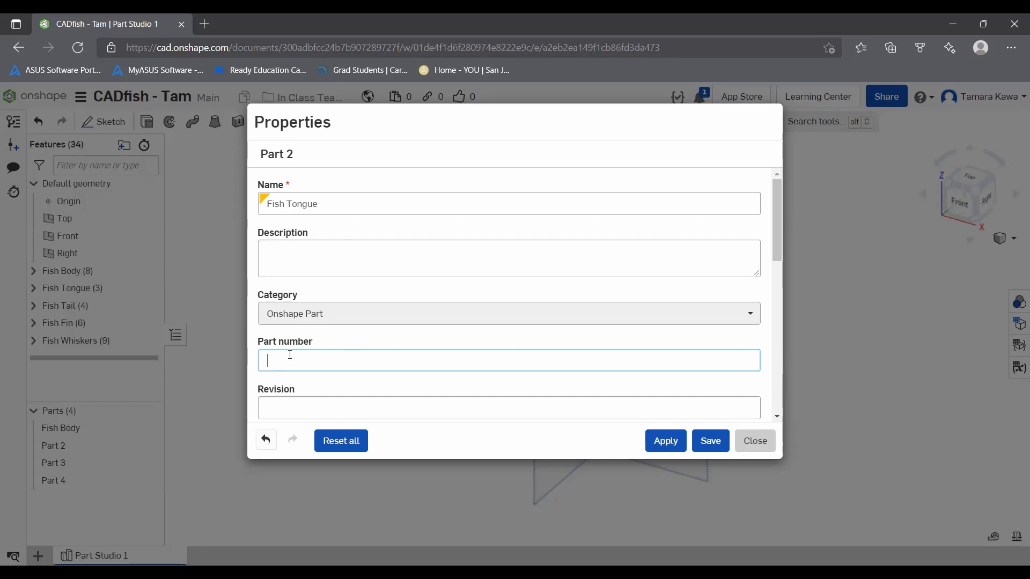
Step: Describe Part 2 as "Fish tongue, to be made of aluminum, finalized on ____" and save its properties
click(326, 257)
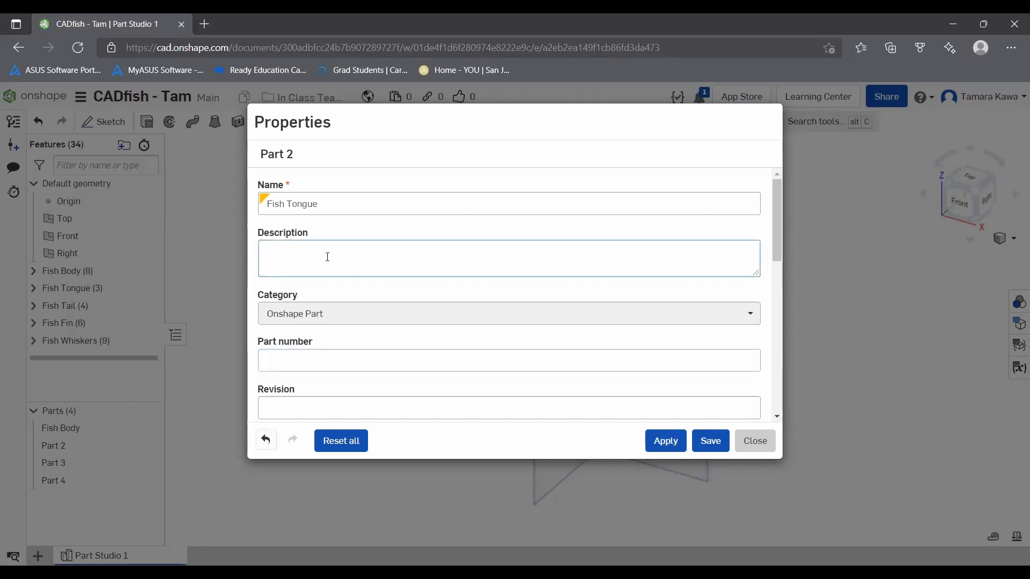
text(Fish tongue, to be made of aluminum, finalized on ___)
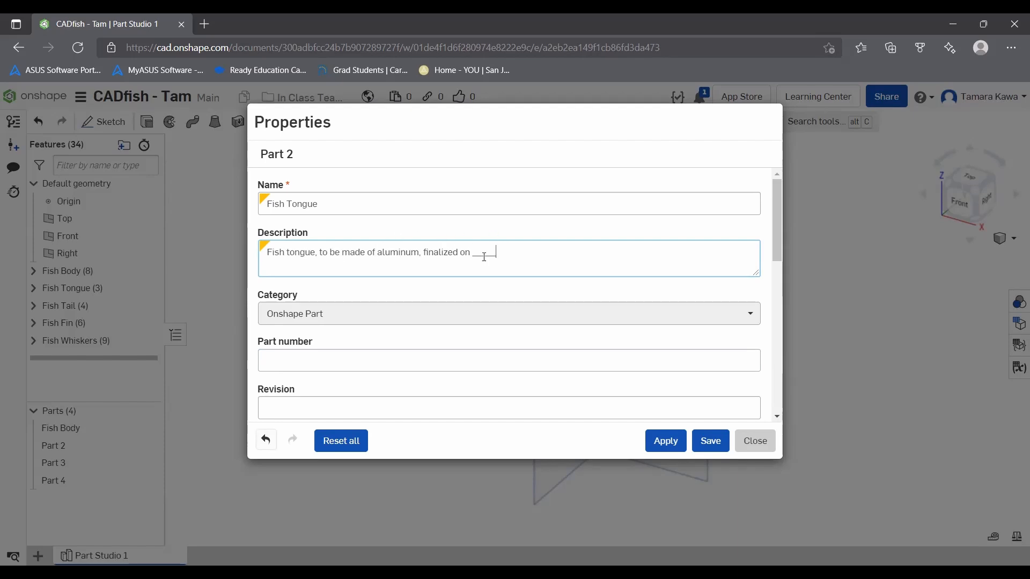
click(704, 443)
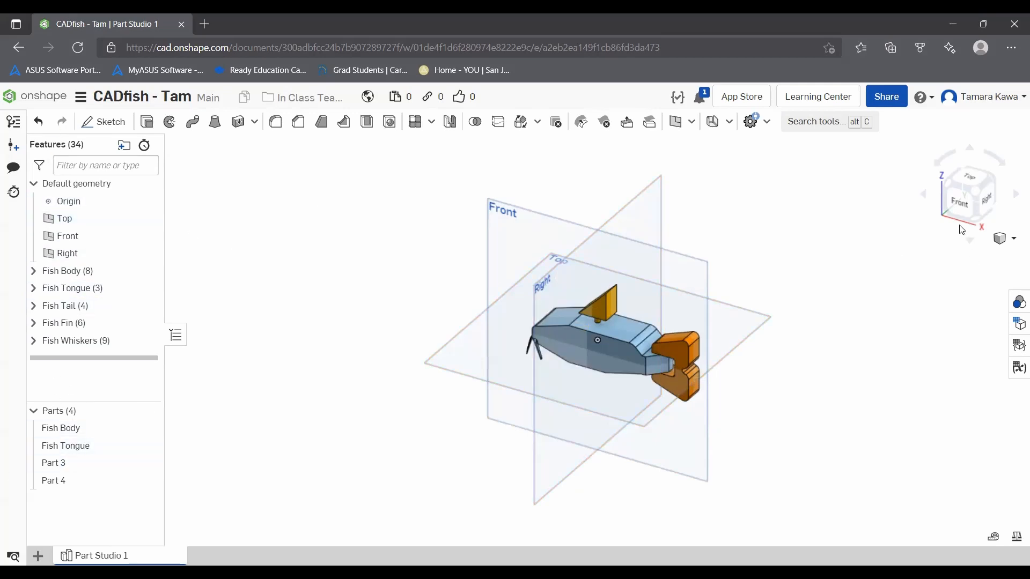
Step: Start a new sketch on the front face of the fish body
click(959, 201)
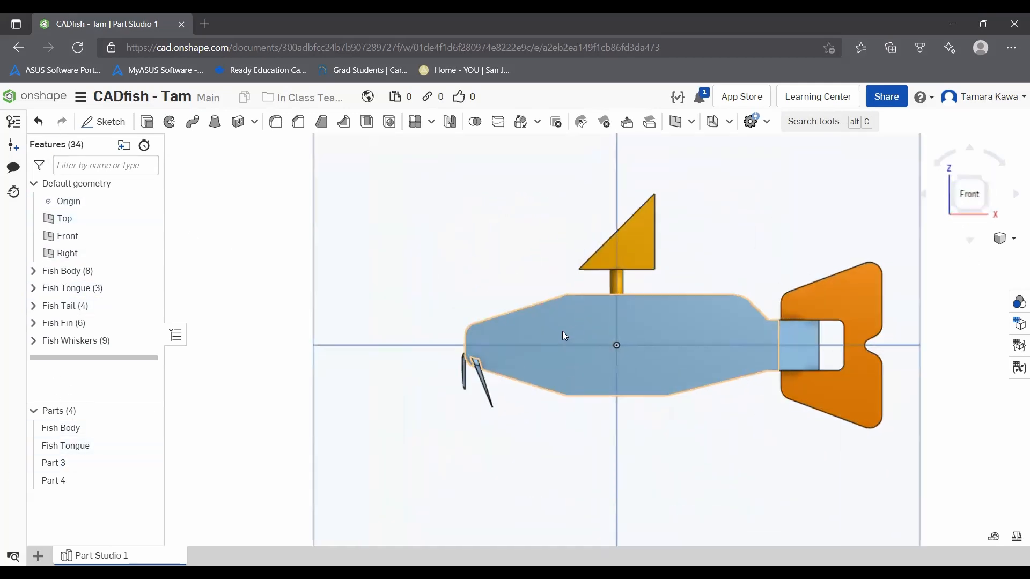
scroll(569, 327, up, 3)
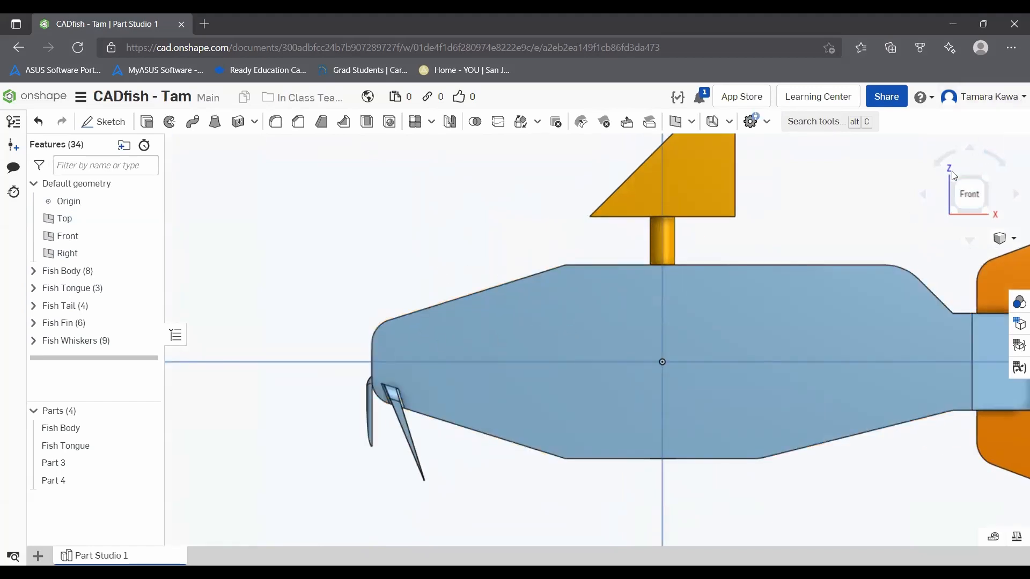
click(1014, 239)
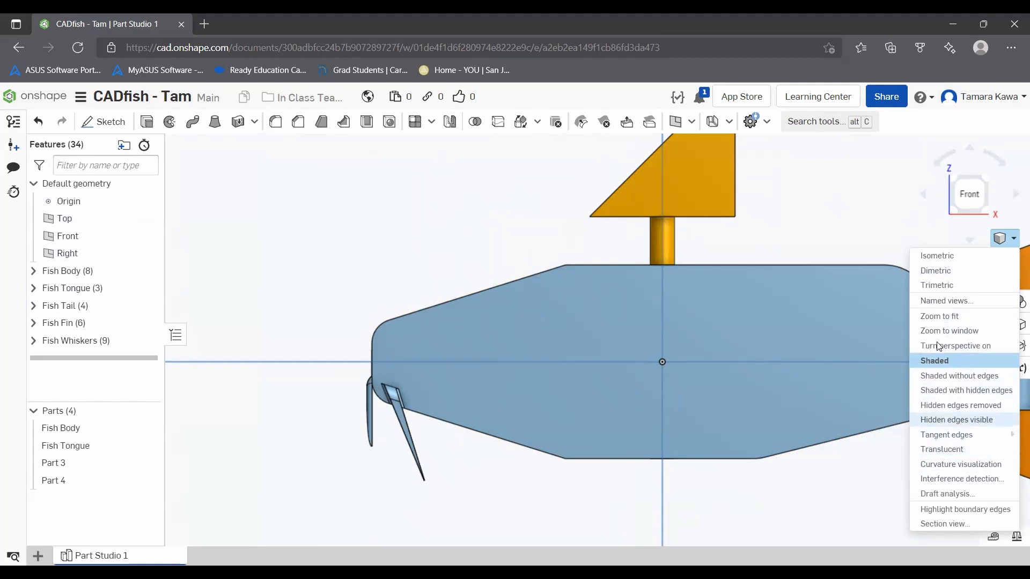
click(1014, 243)
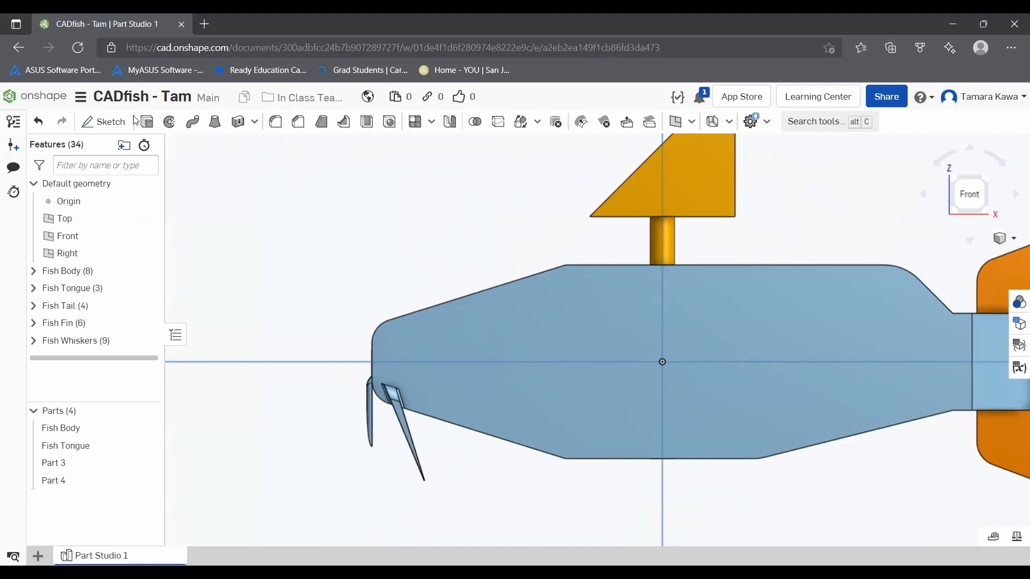
click(105, 125)
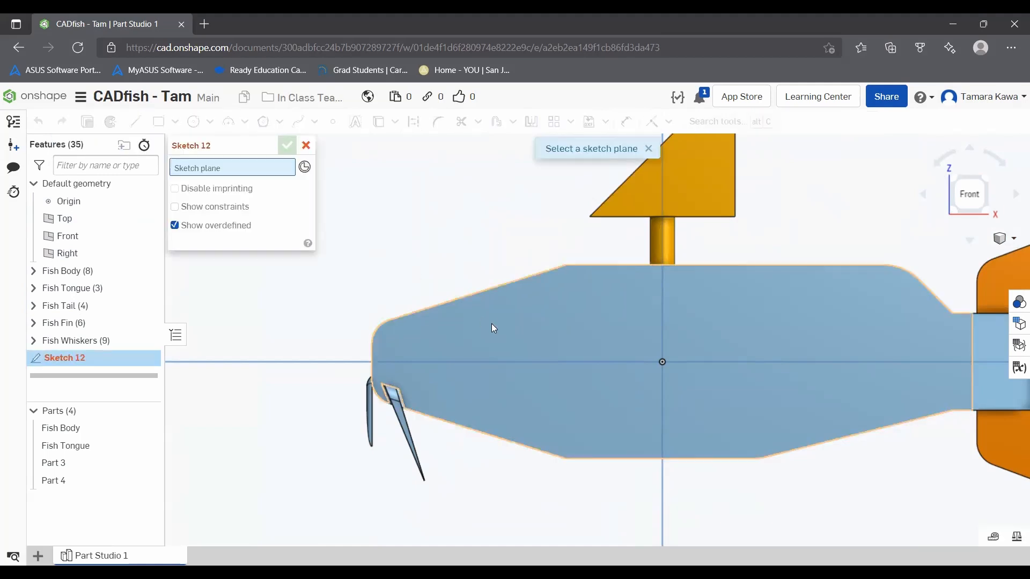
click(492, 326)
scroll(420, 340, up, 5)
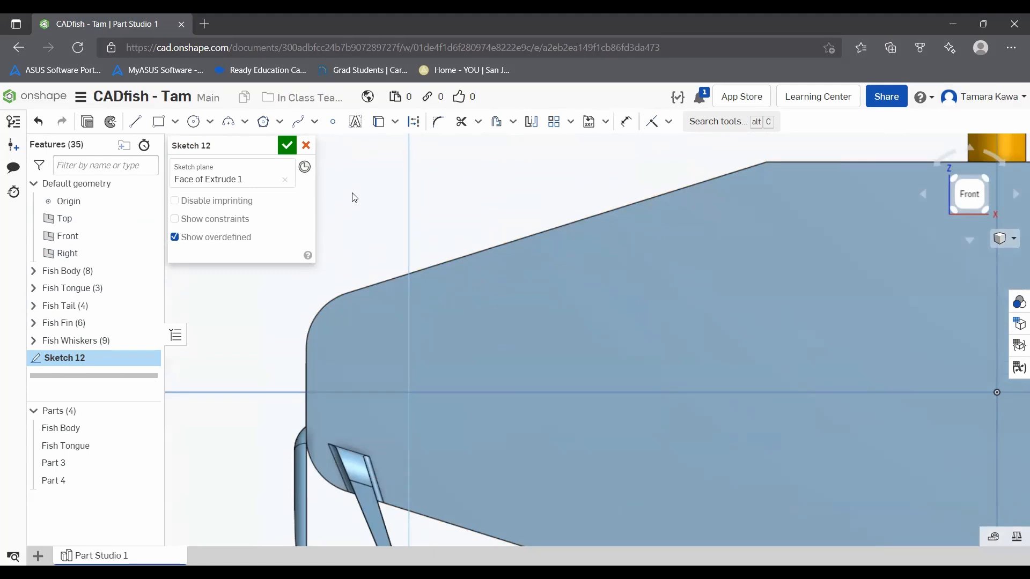
Step: Cancel the newly started sketch on the fish body's front face
click(306, 146)
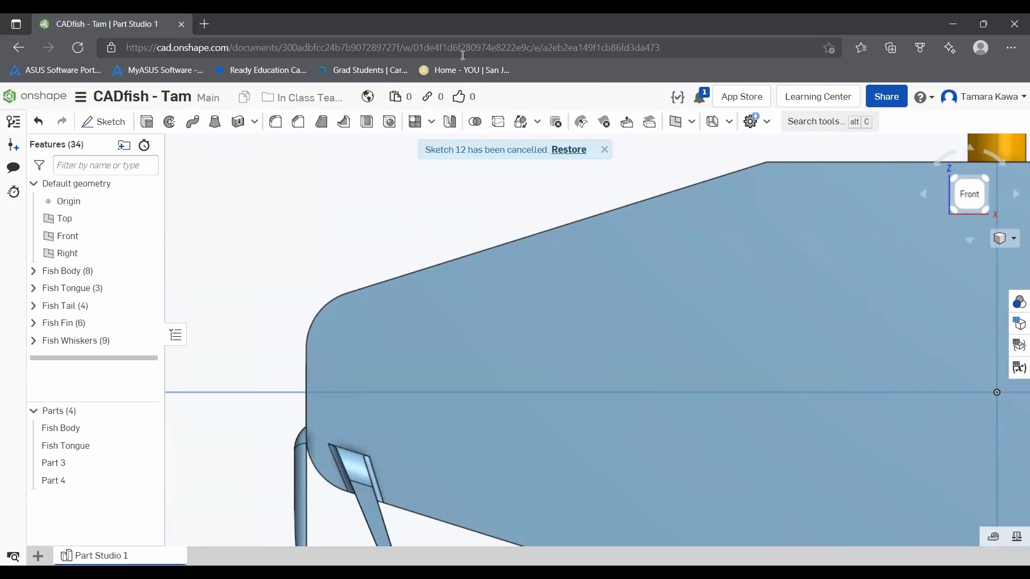
double_click(463, 27)
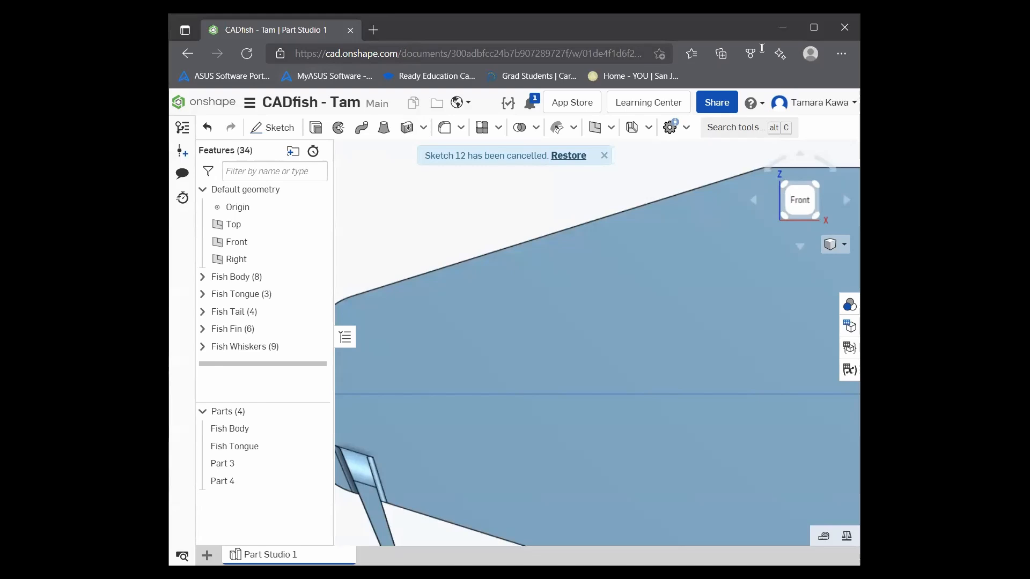
double_click(403, 37)
Step: Create a Length variable named eyeball with a value of 0.125 in
click(693, 121)
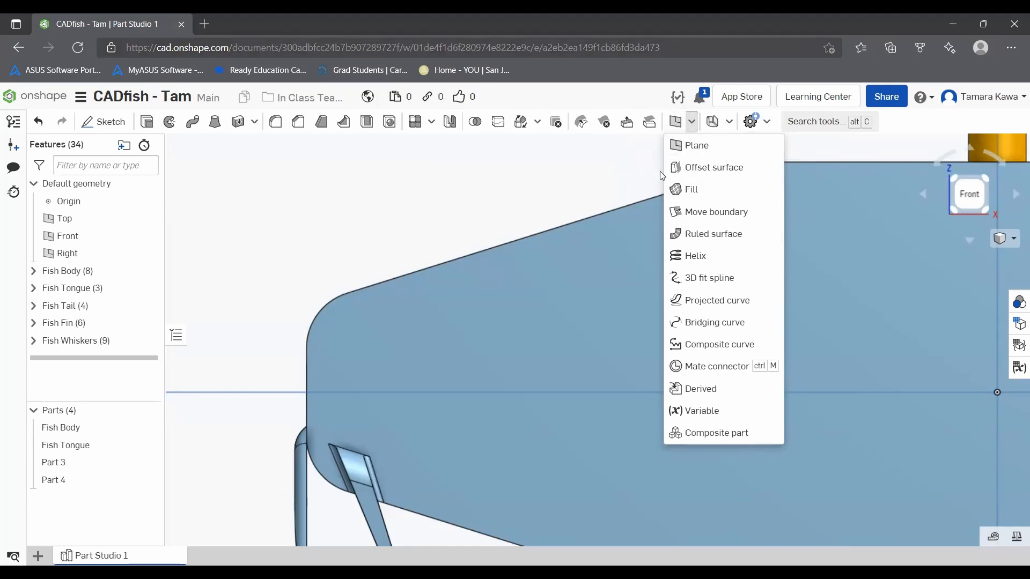
click(743, 410)
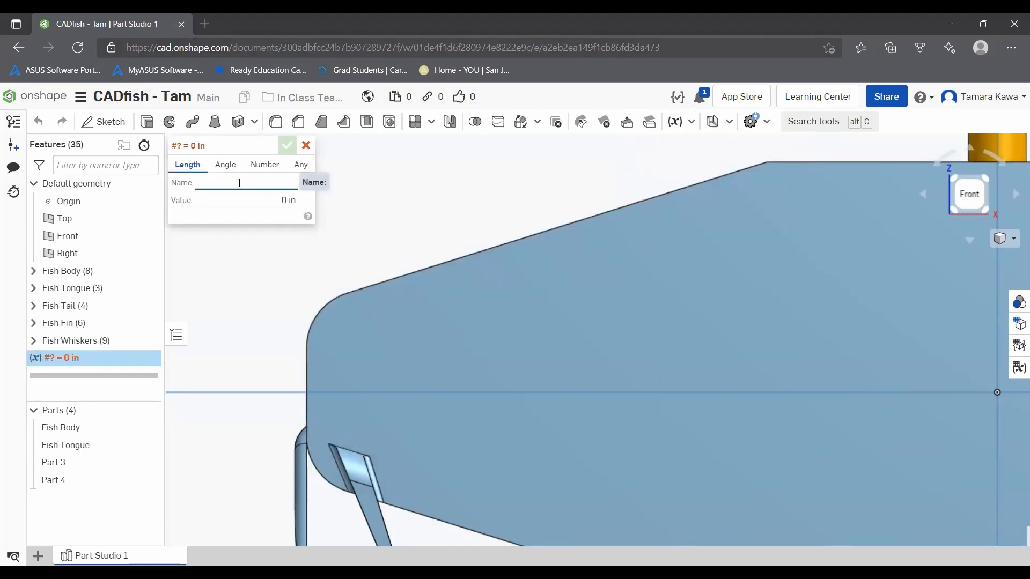
text(eyeball)
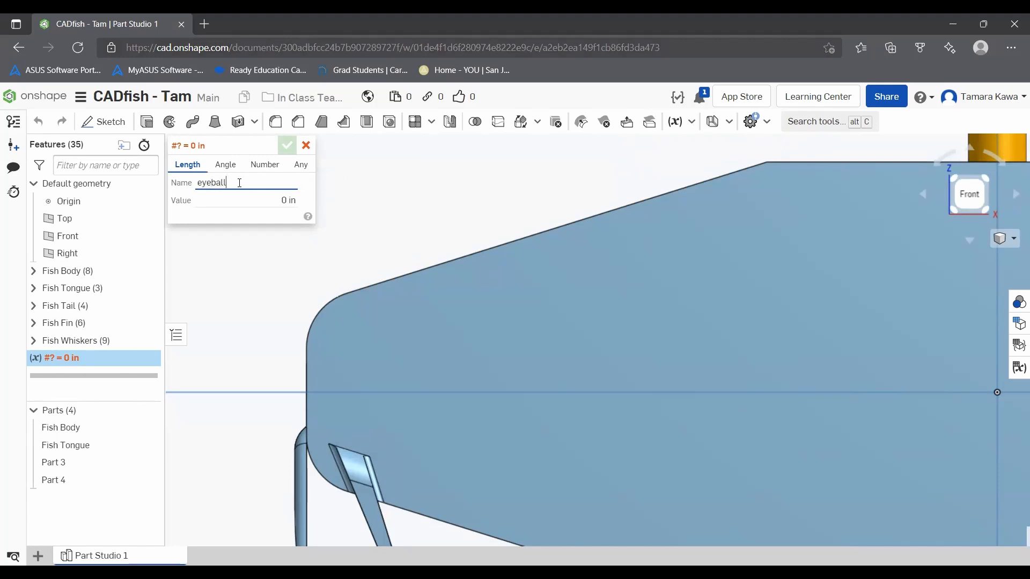
key(Tab)
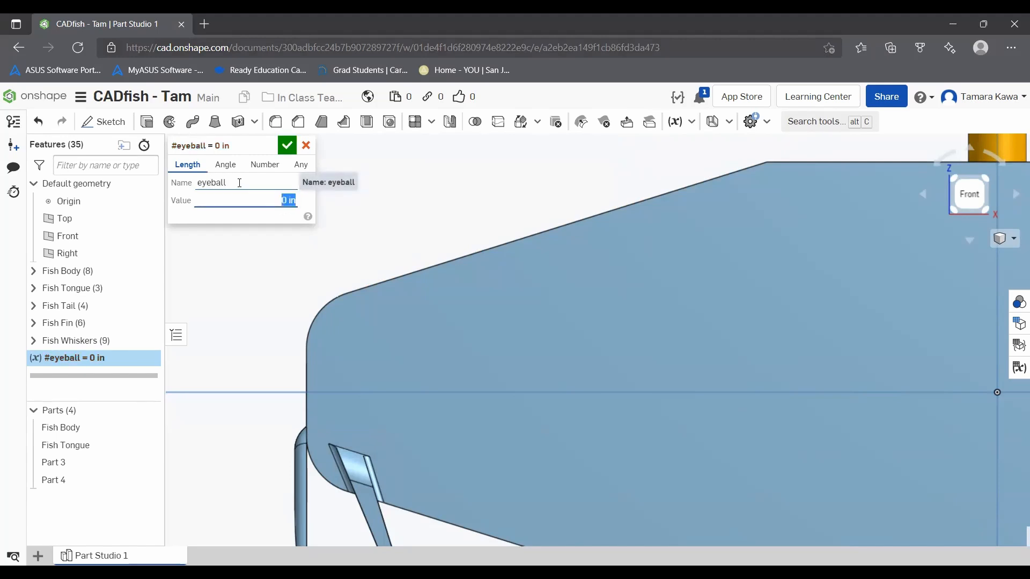
key(BackSpace)
text(.125 in)
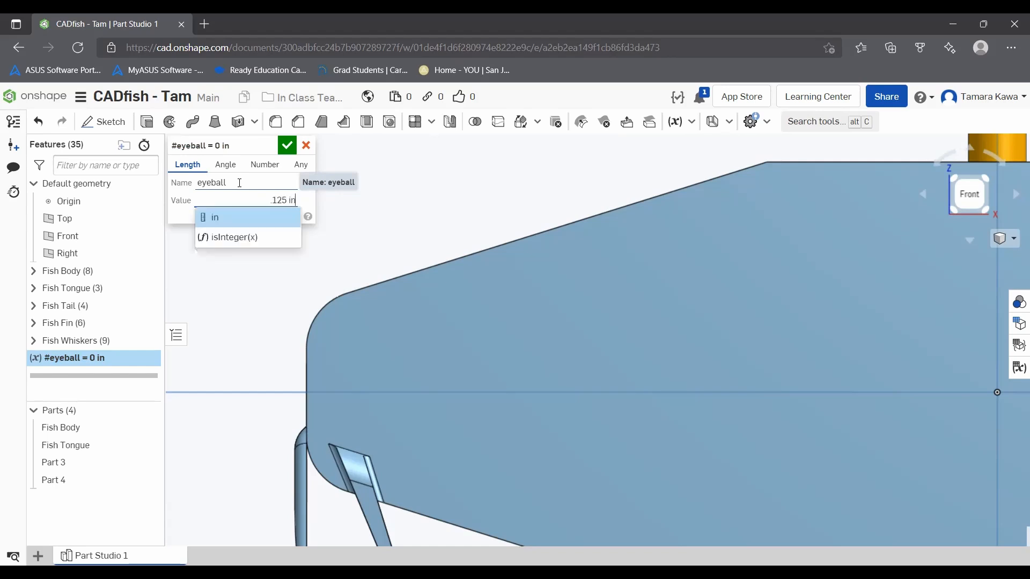
key(Return)
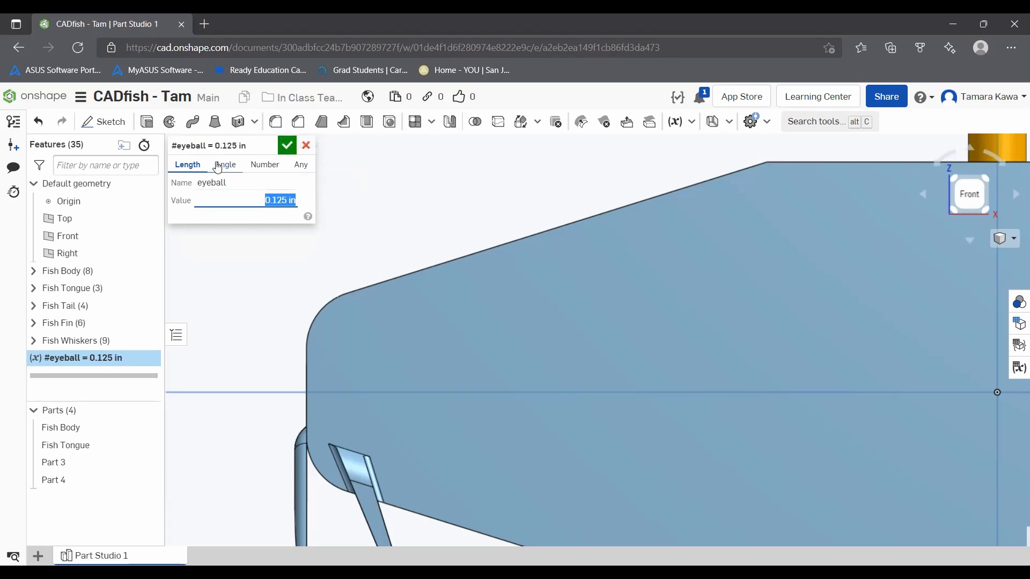
click(226, 164)
click(263, 165)
click(300, 165)
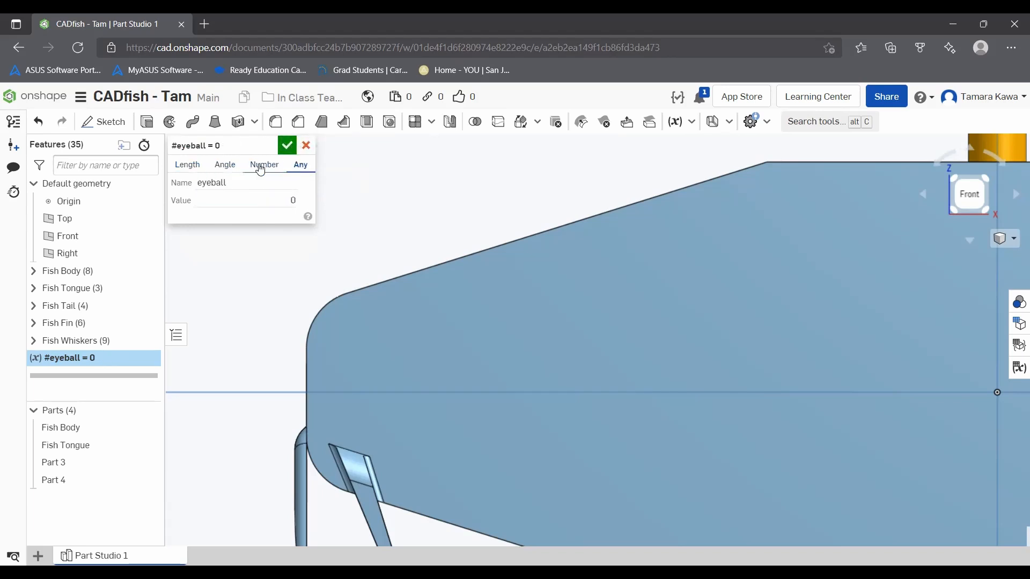
click(201, 164)
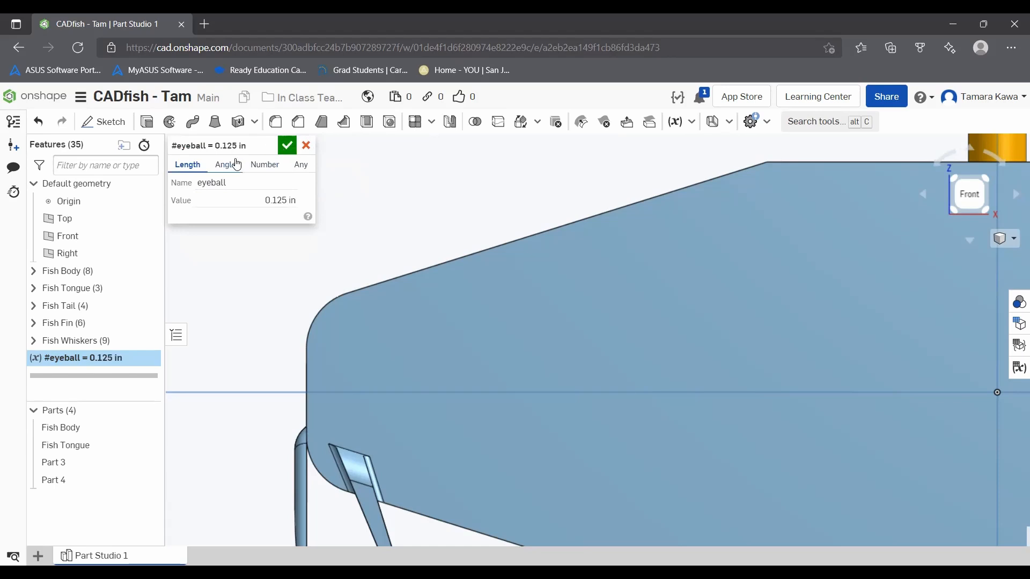
click(286, 147)
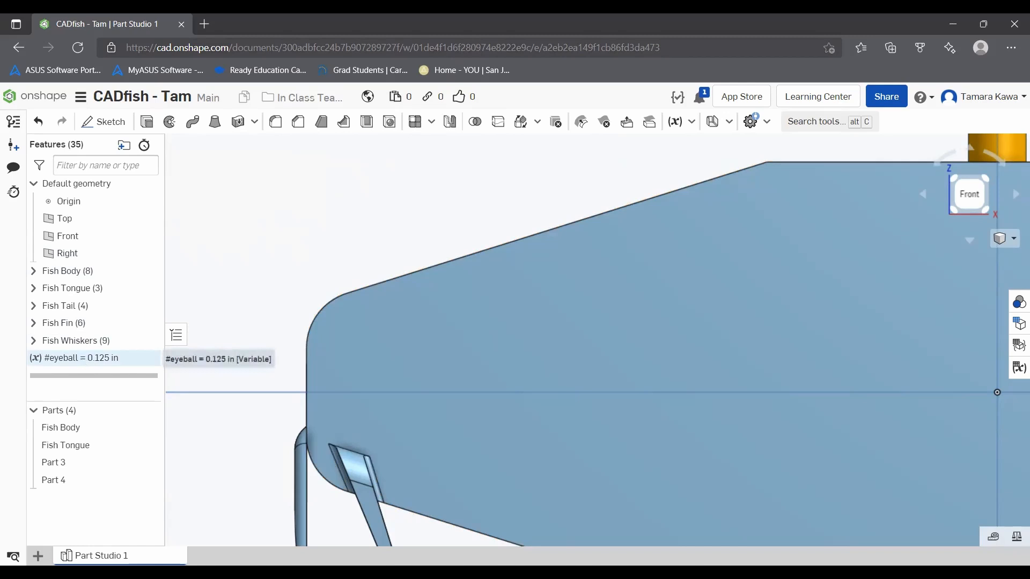
click(88, 360)
right_click(85, 361)
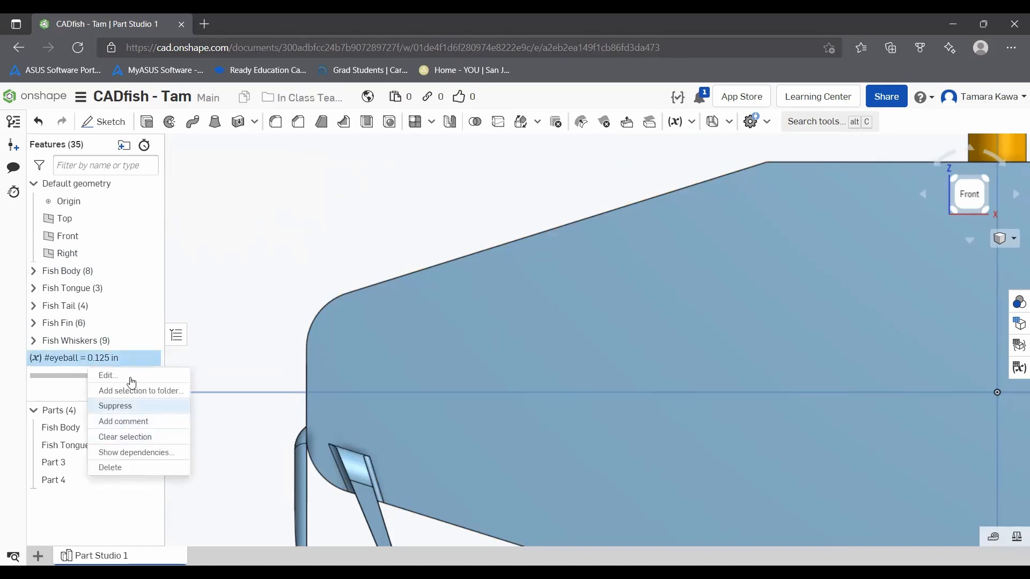
click(238, 283)
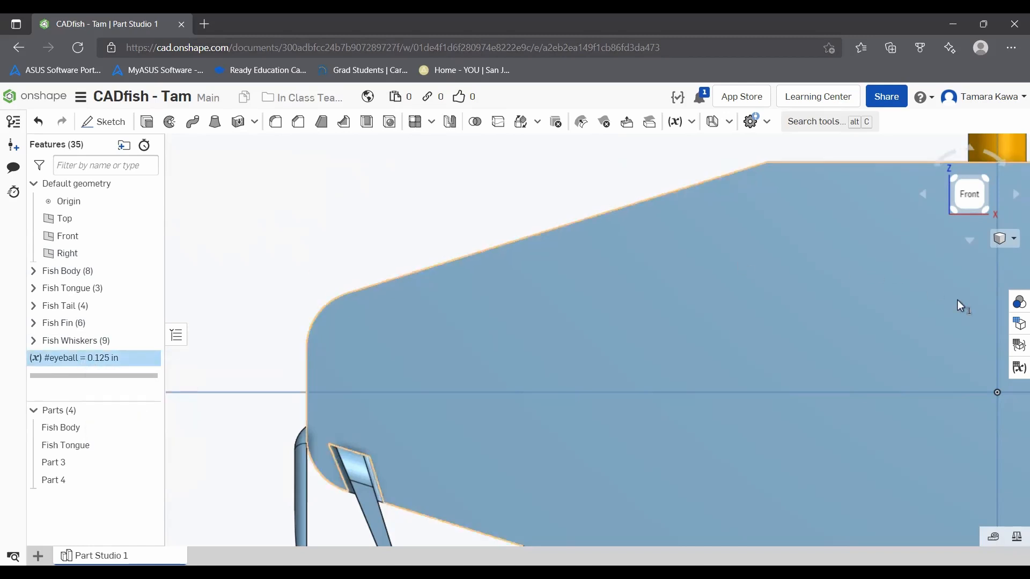
Step: Set up configurations for the Part Studio and configure the value of the eyeball variable
click(1018, 325)
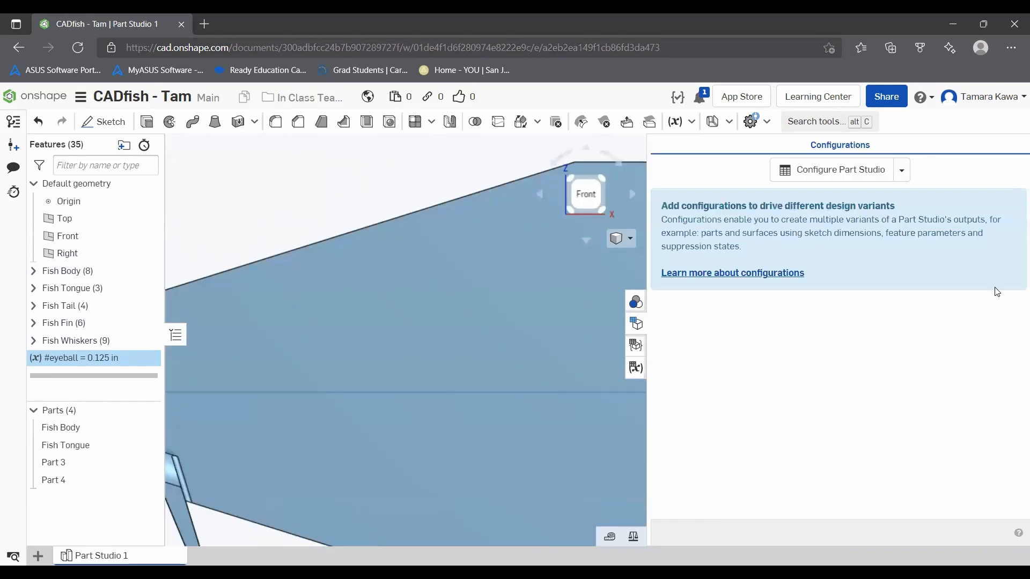
click(837, 177)
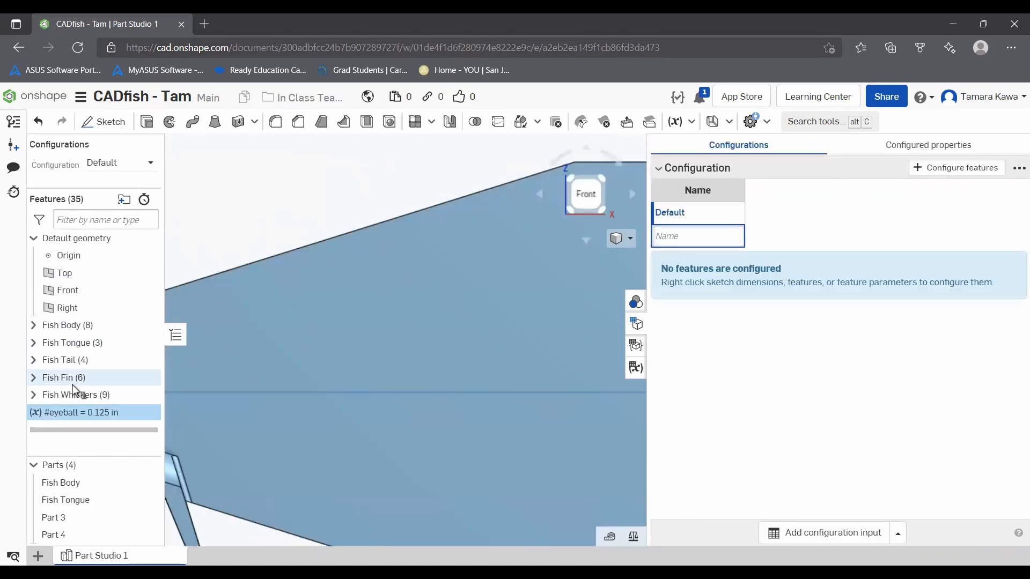
right_click(44, 413)
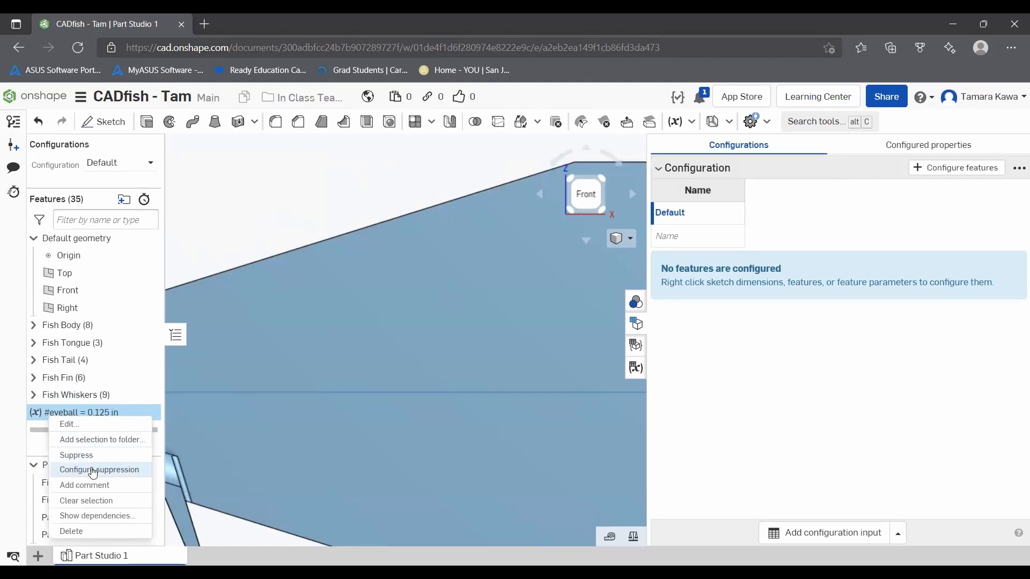
click(51, 417)
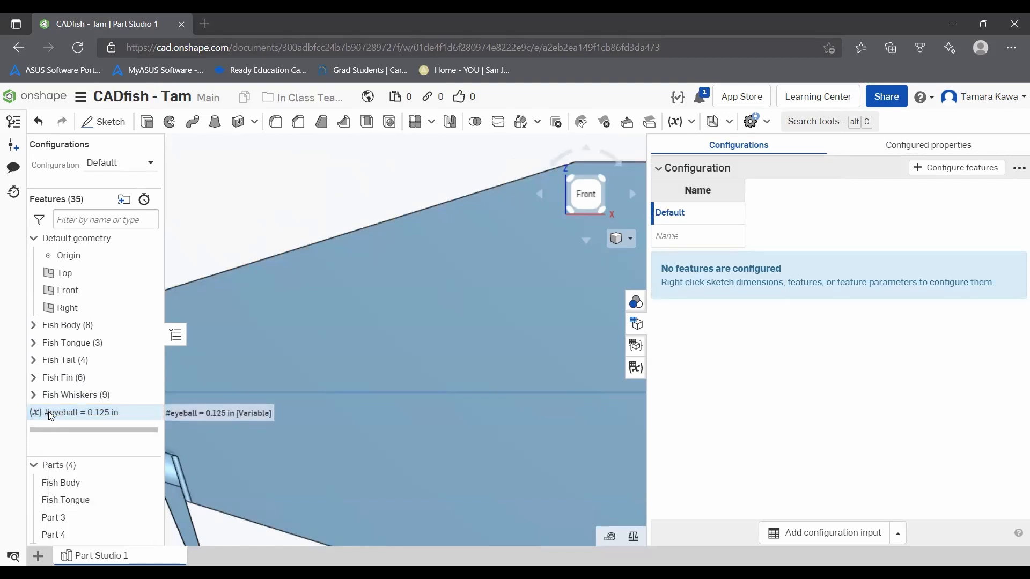
right_click(51, 417)
click(71, 426)
right_click(268, 201)
click(280, 216)
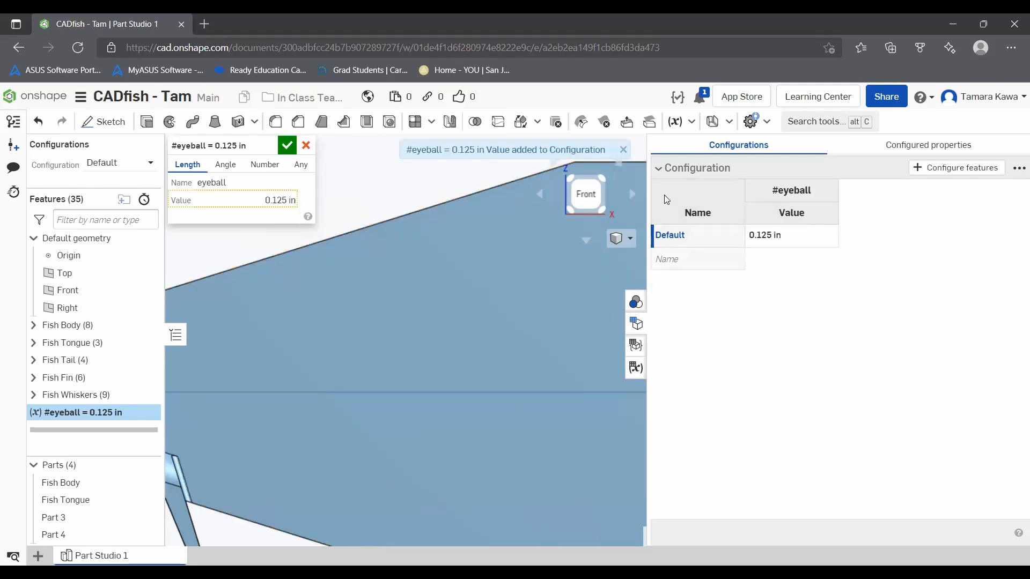
click(702, 264)
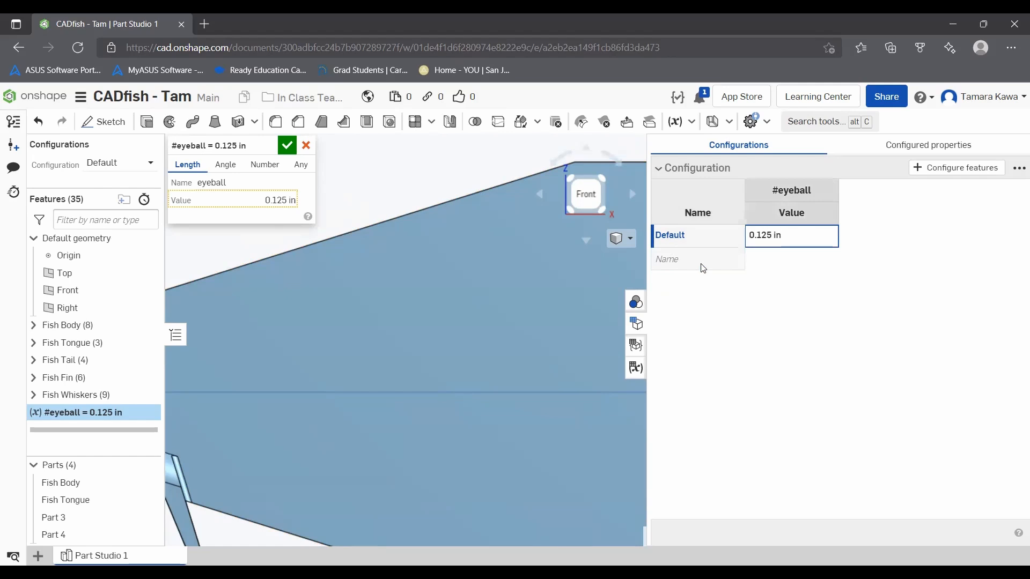
click(287, 153)
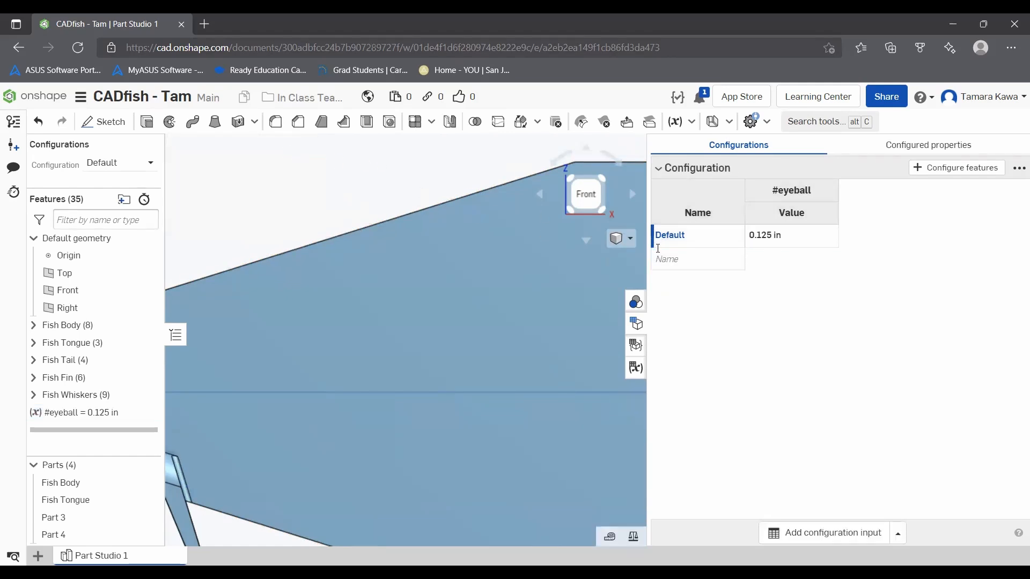
Step: Add a configuration named Big eyes with an eyeball value of .15 in
click(675, 257)
text(Big e)
key(Return)
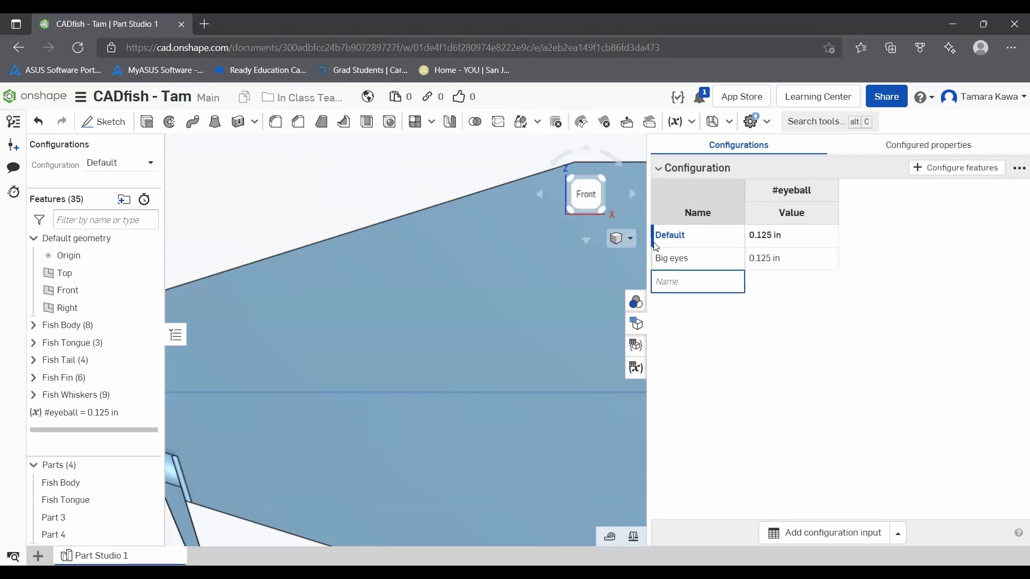
click(756, 259)
click(756, 258)
text(.15 in)
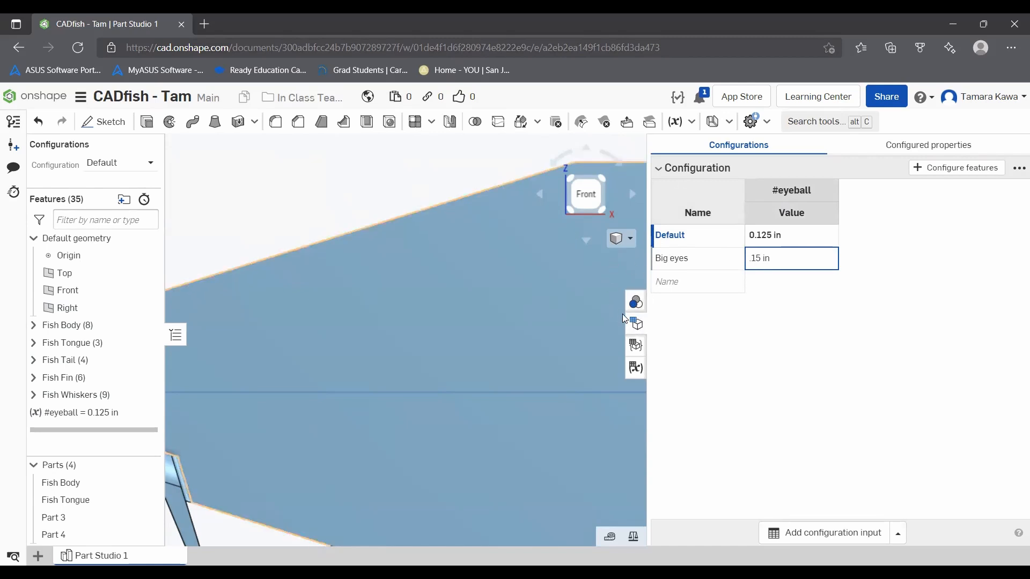
click(635, 323)
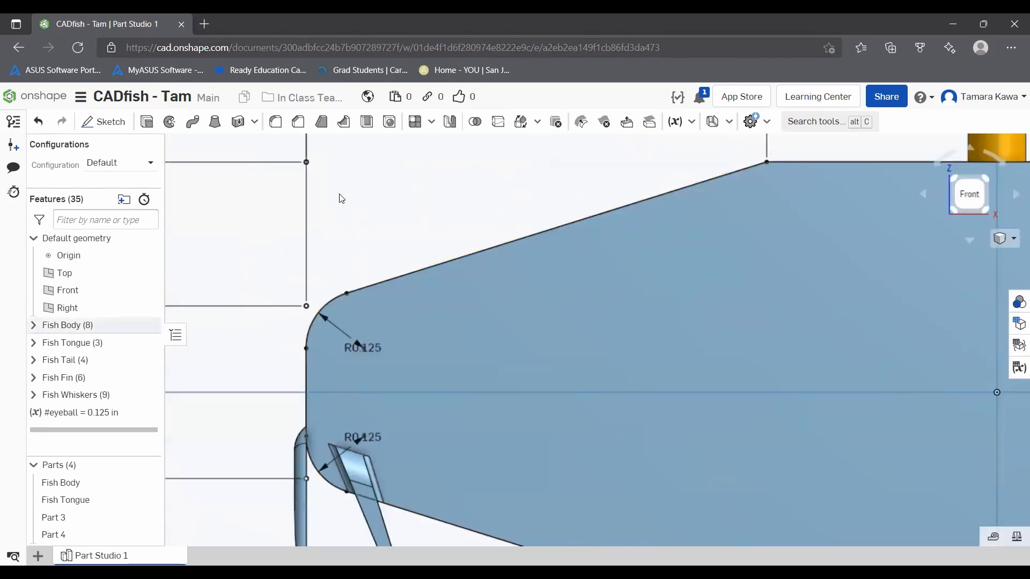
Step: Examine the whole fish from the front, the Part Studio's variable table and its custom tables
scroll(371, 206, down, 3)
scroll(409, 207, down, 2)
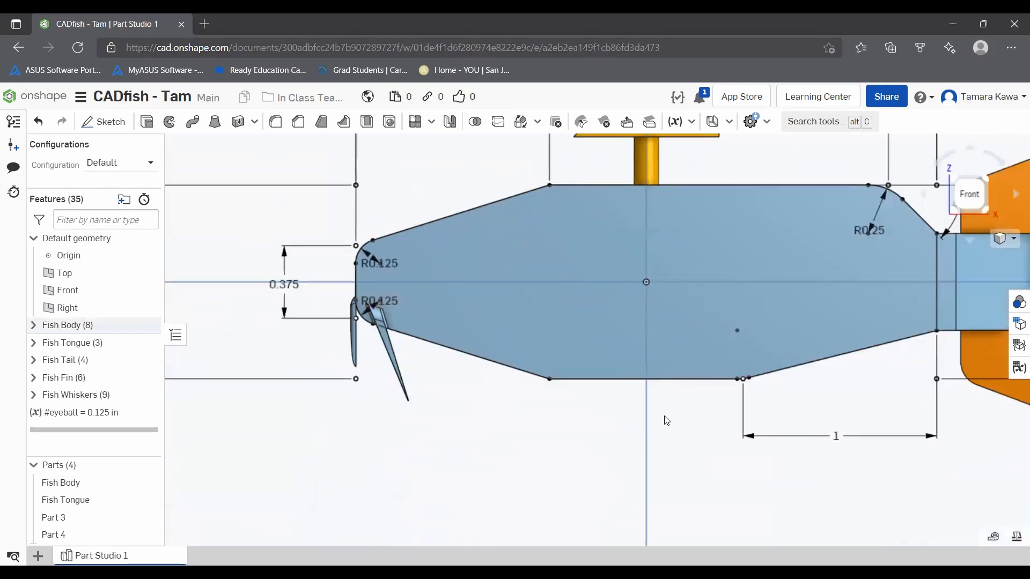
scroll(389, 281, up, 3)
key(f)
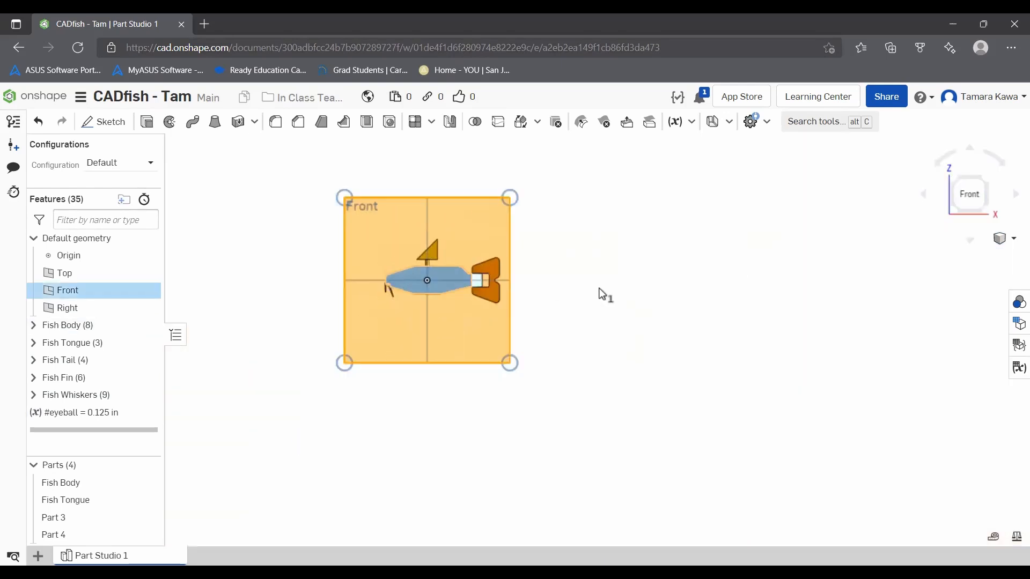
scroll(378, 384, down, 2)
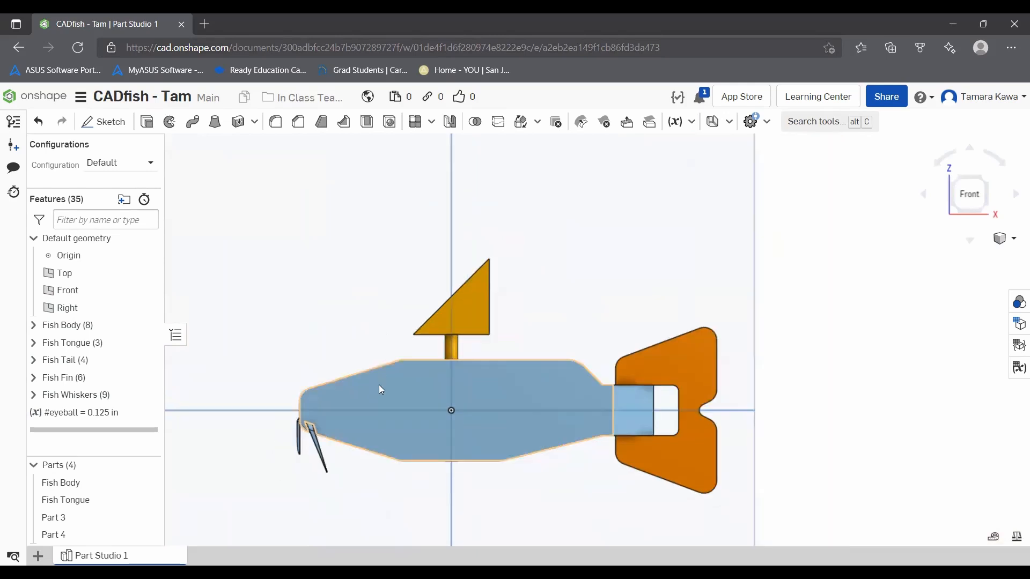
scroll(368, 462, up, 2)
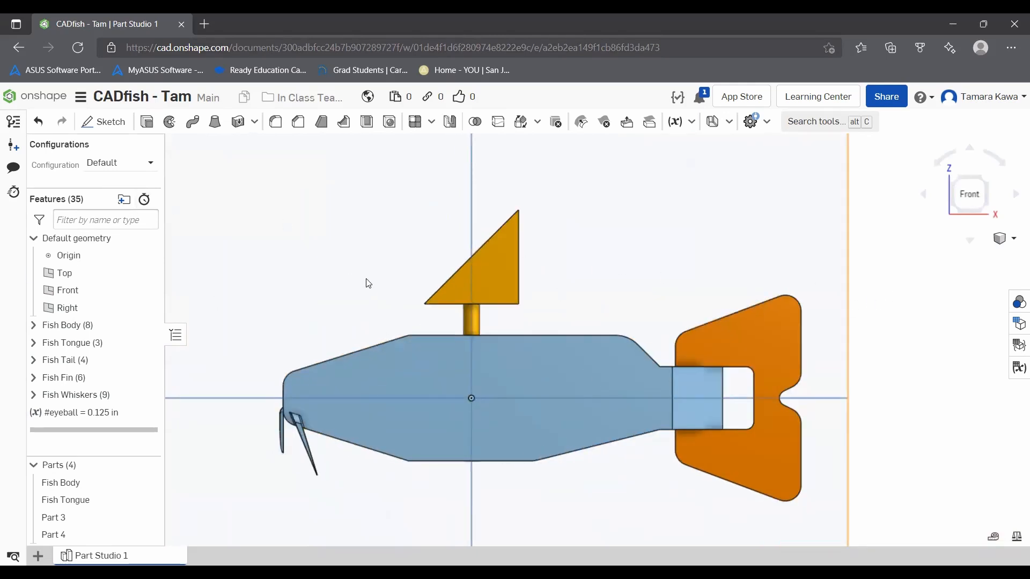
click(1019, 368)
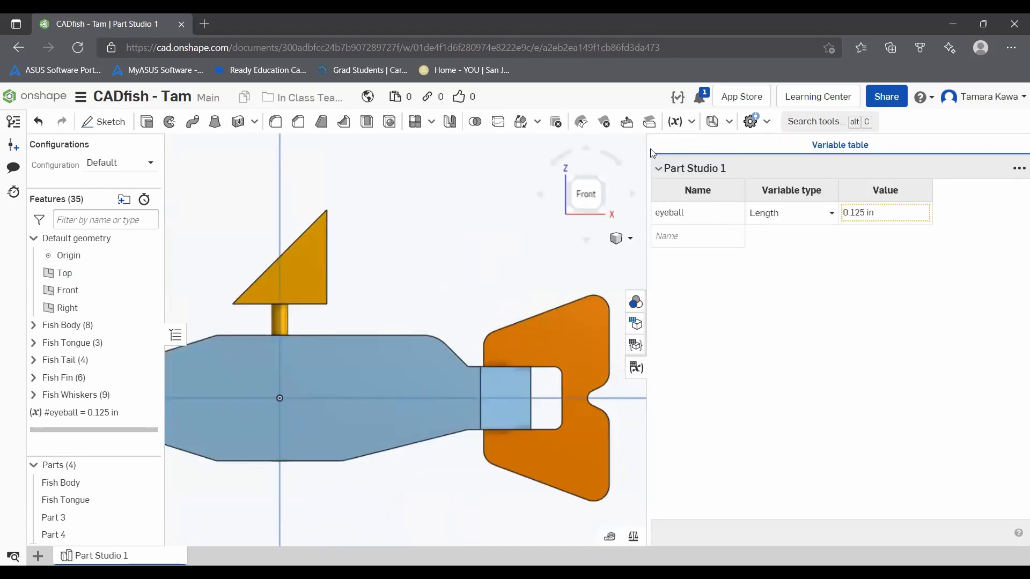
click(634, 346)
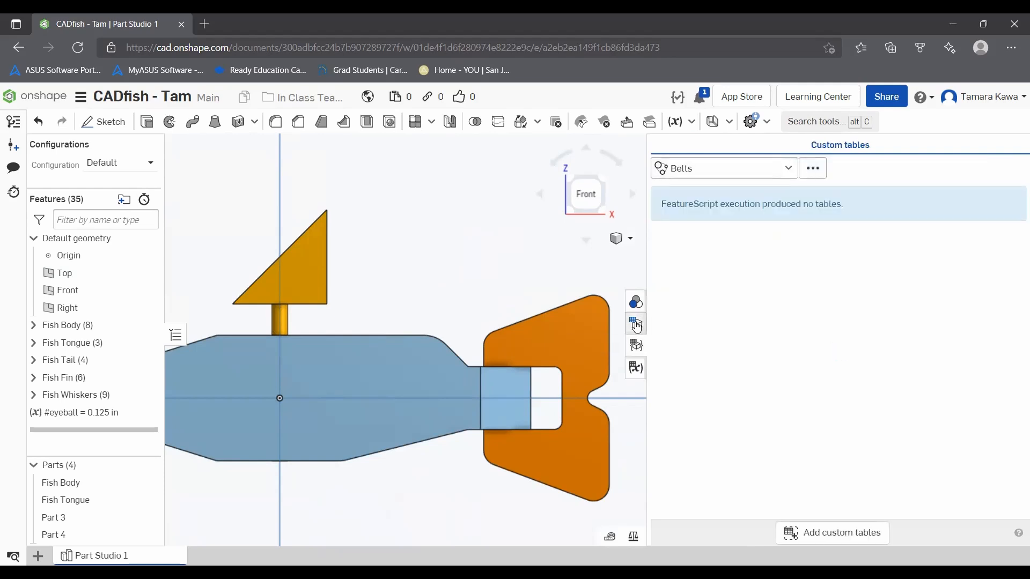
click(635, 302)
click(635, 303)
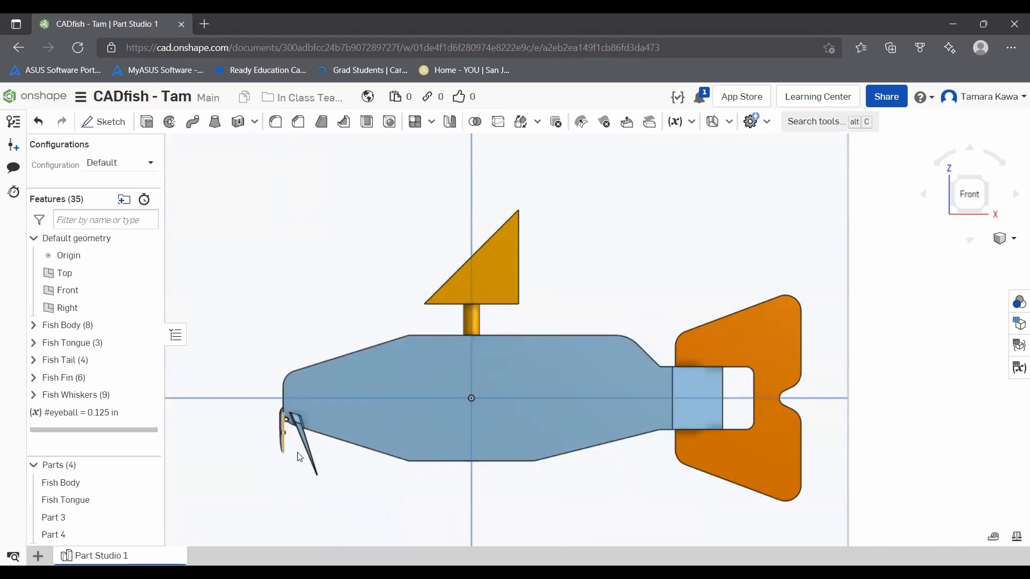
Step: Start a sketch on the fish body's front face and draw a center point circle about 0.107 in in diameter near the nose
scroll(299, 443, up, 2)
click(106, 122)
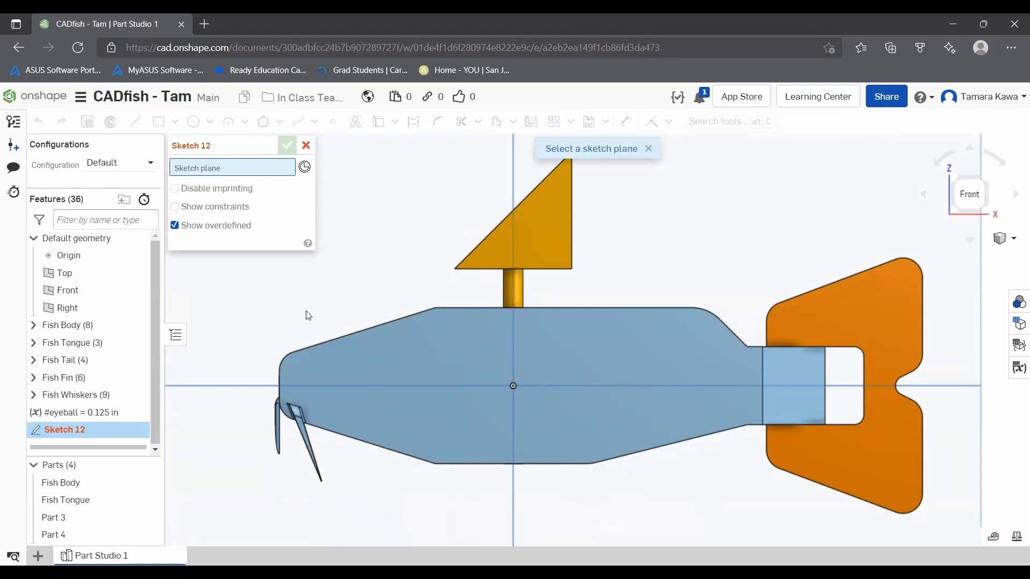
click(345, 354)
scroll(307, 383, up, 3)
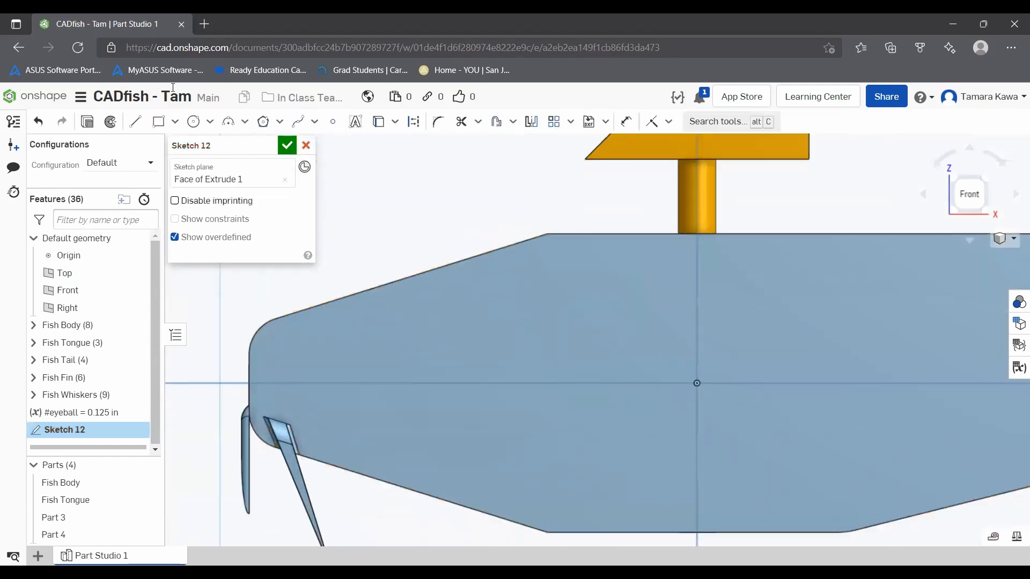
scroll(259, 366, up, 2)
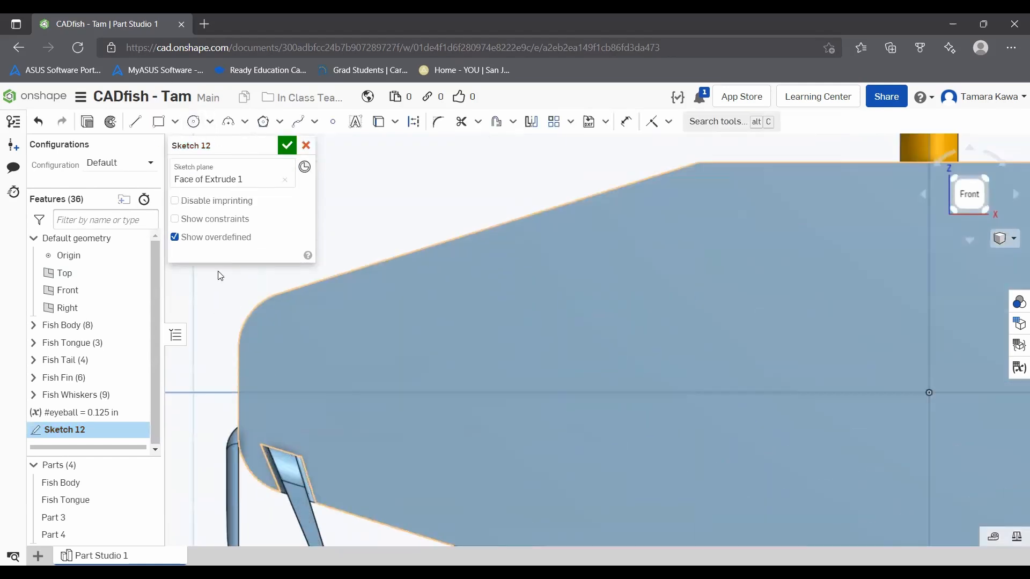
click(194, 122)
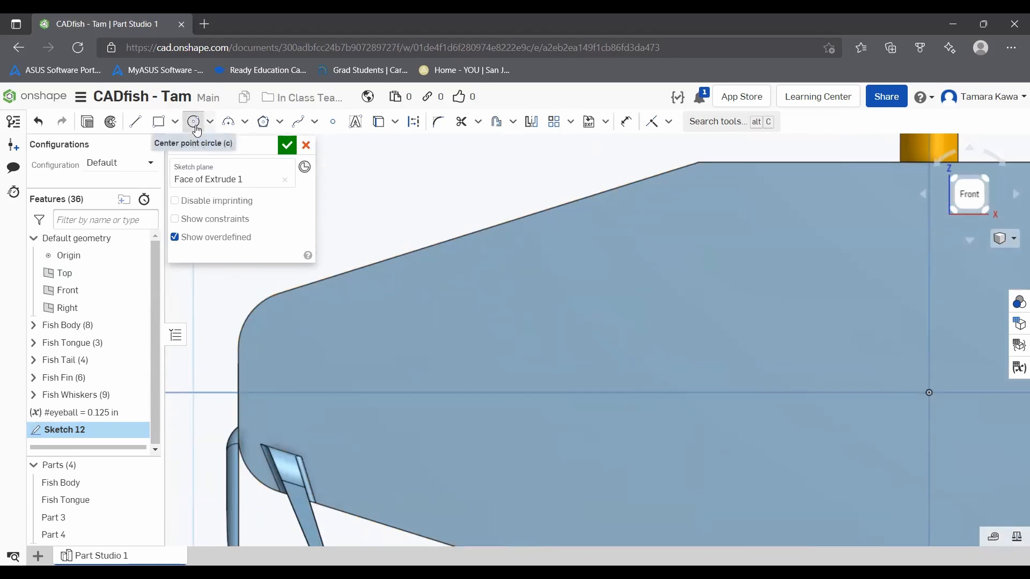
click(341, 342)
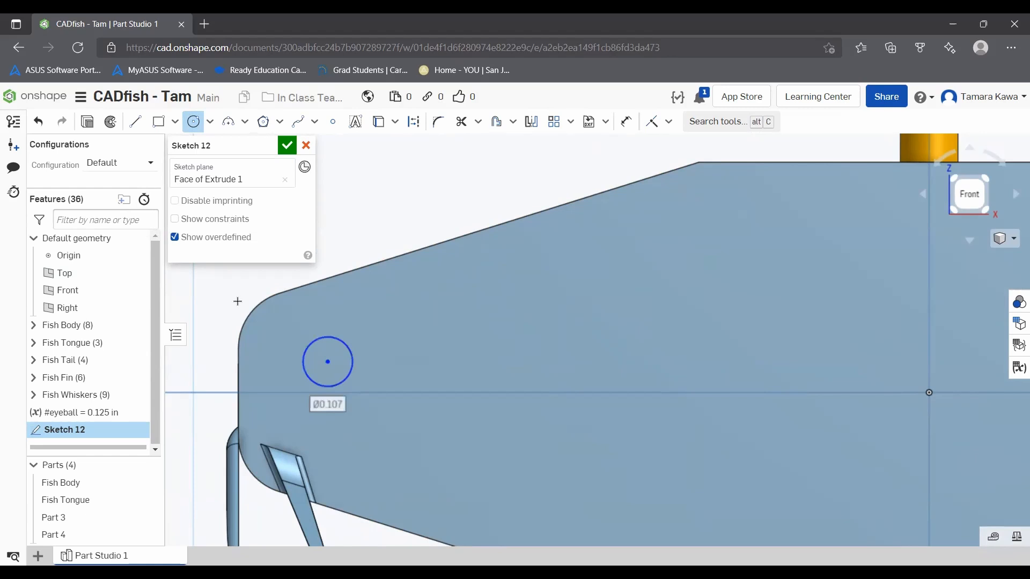
Step: Draw two connected lines, each about 0.1 in long, rising from the circle's upper right edge and crossing above it toward the nose
click(137, 122)
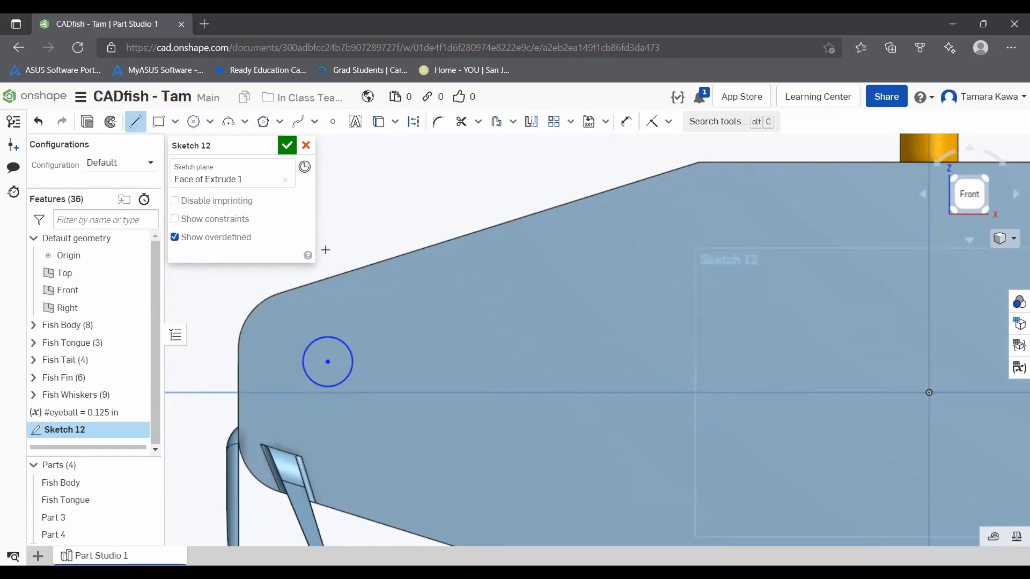
click(344, 342)
click(363, 298)
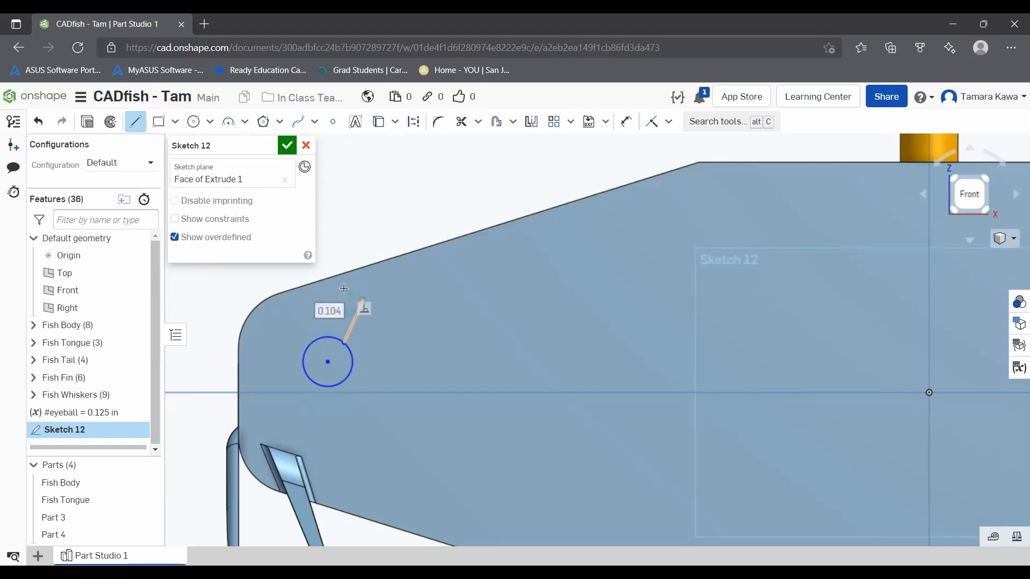
click(314, 312)
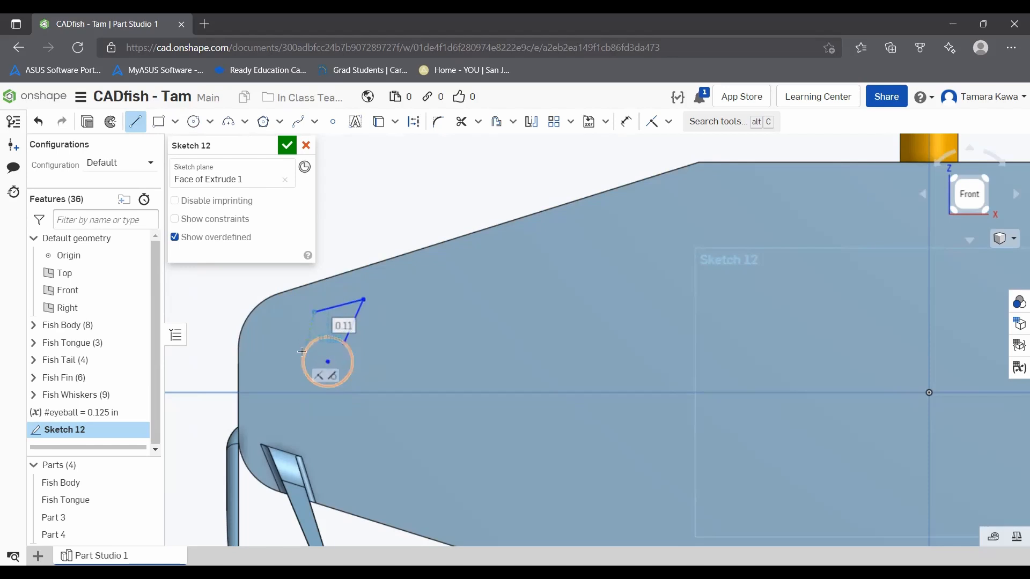
click(304, 354)
key(Escape)
key(ctrl+z)
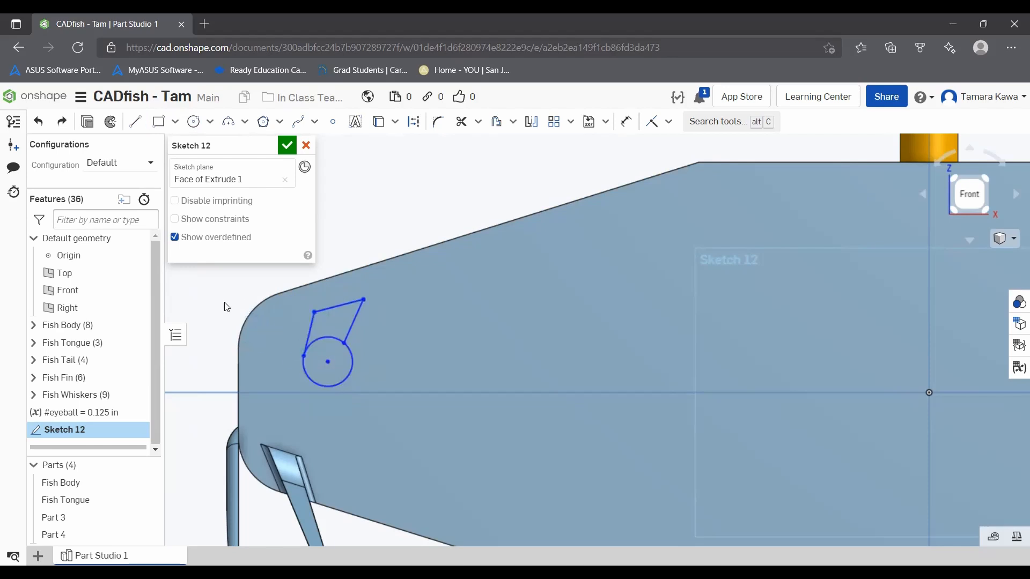
Step: Draw a third line from the open end of the upper line down to the top of the circle
click(137, 122)
click(314, 312)
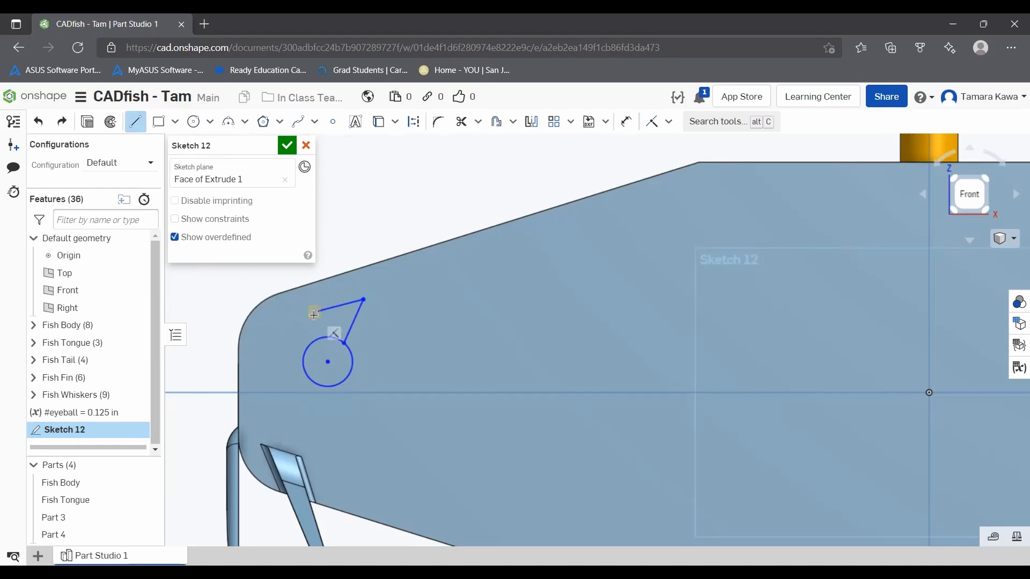
click(332, 337)
key(Escape)
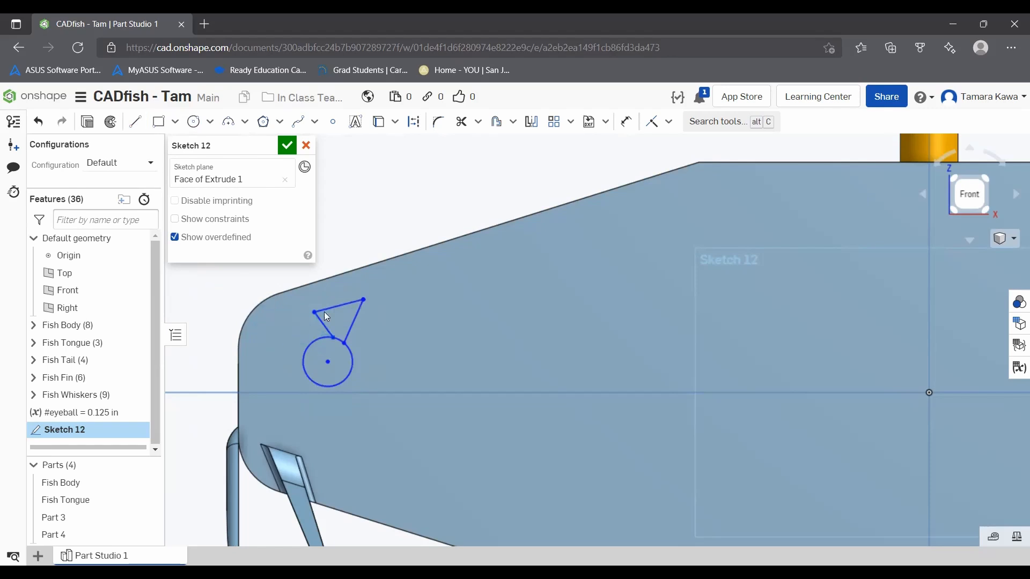
Step: Constrain the two side lines that meet the circle to be vertical
scroll(311, 311, up, 5)
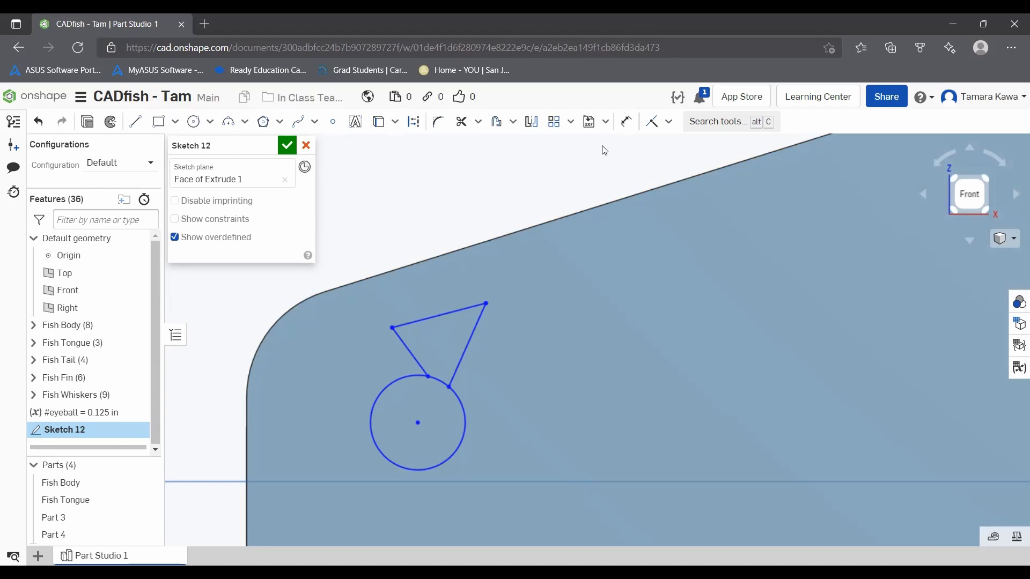
click(669, 122)
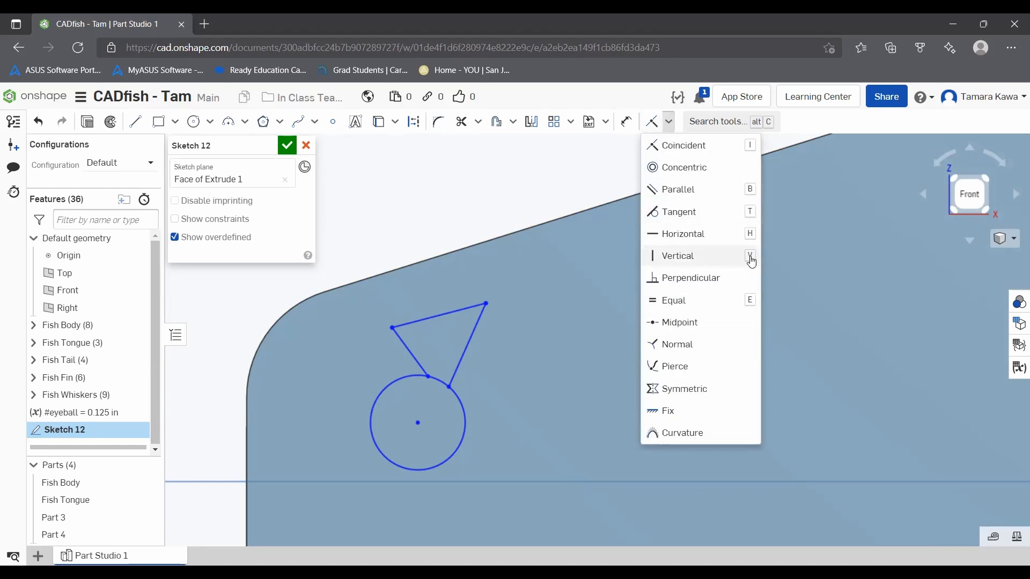
click(692, 263)
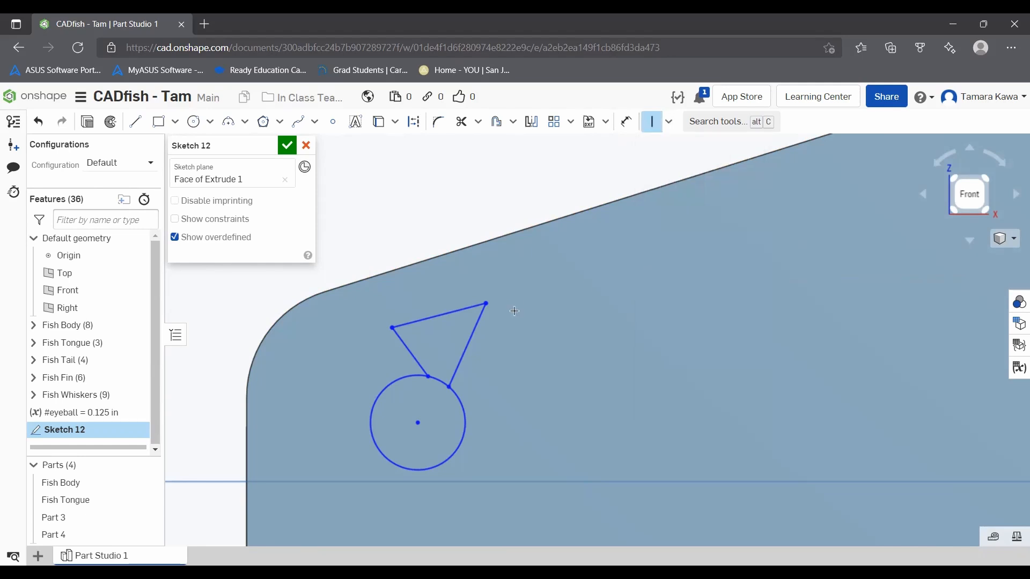
click(472, 336)
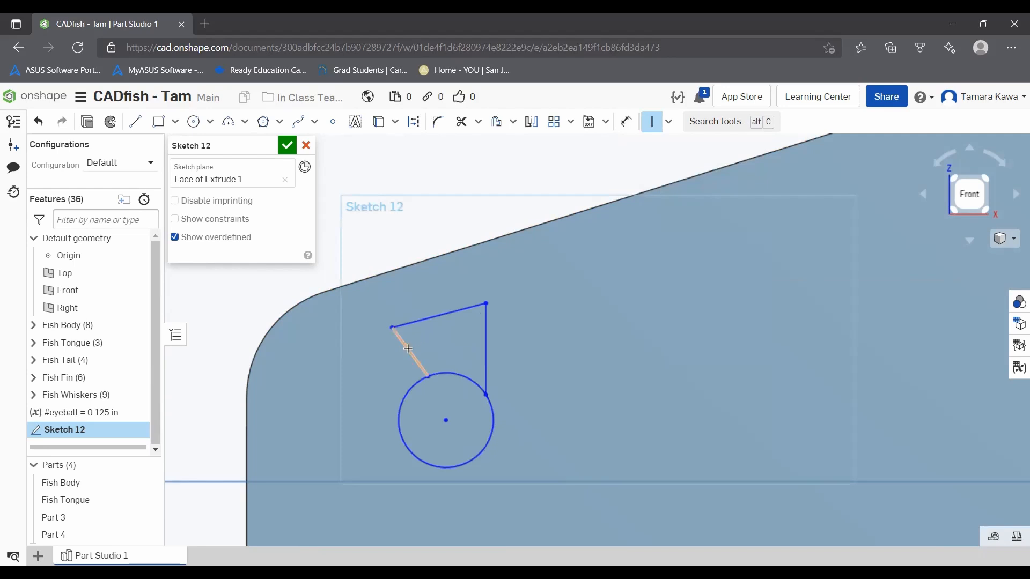
click(408, 349)
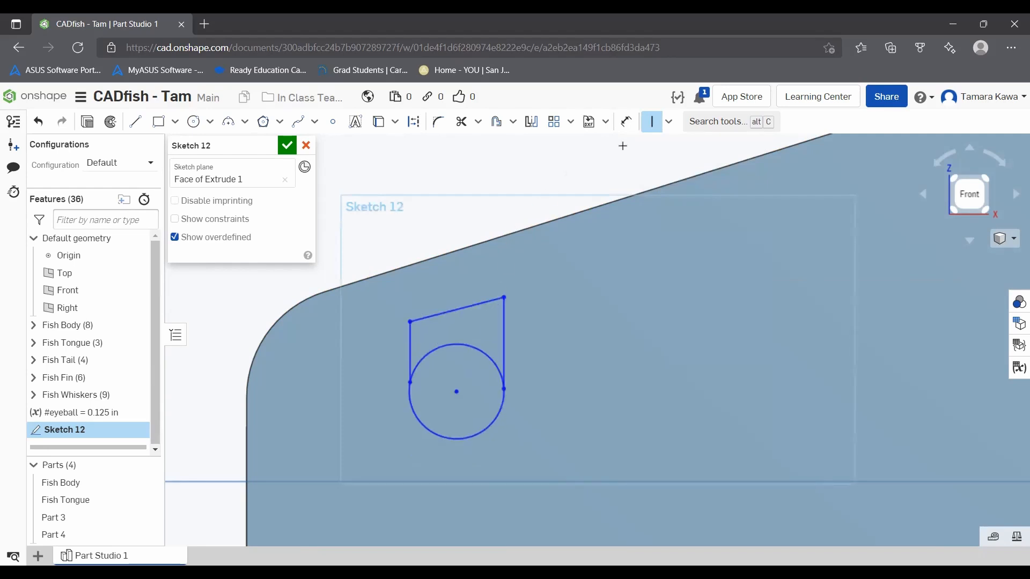
click(653, 123)
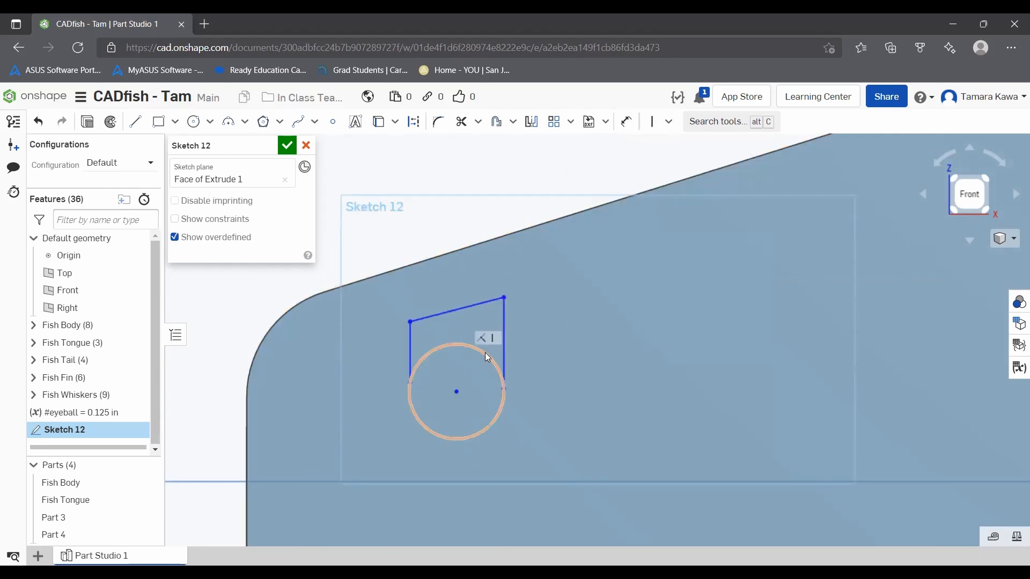
Step: Slide both side lines' lower endpoints up the circle toward its top and constrain the line joining them above to be horizontal
drag(505, 385, 480, 347)
drag(407, 375, 427, 340)
click(668, 122)
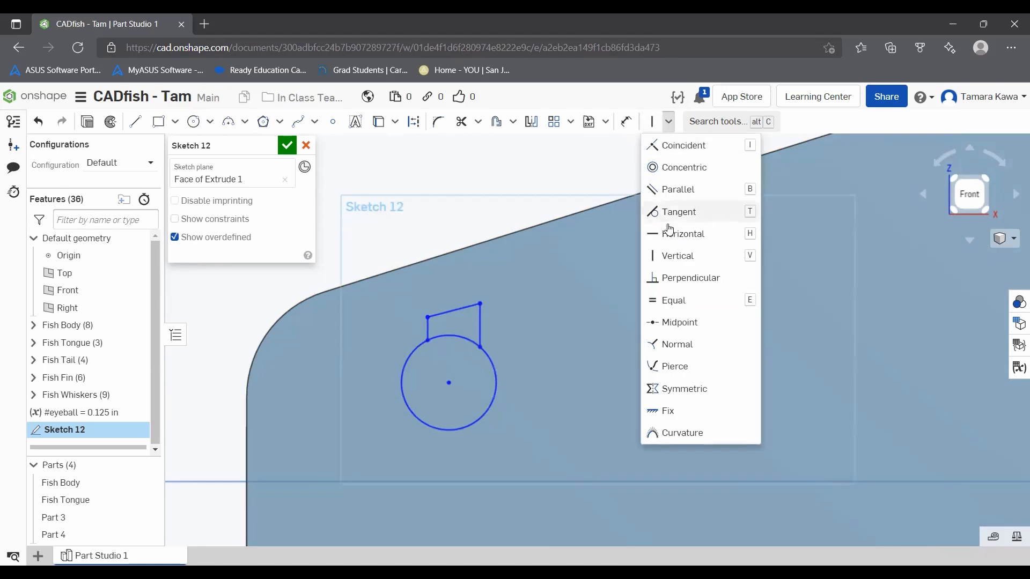
click(680, 234)
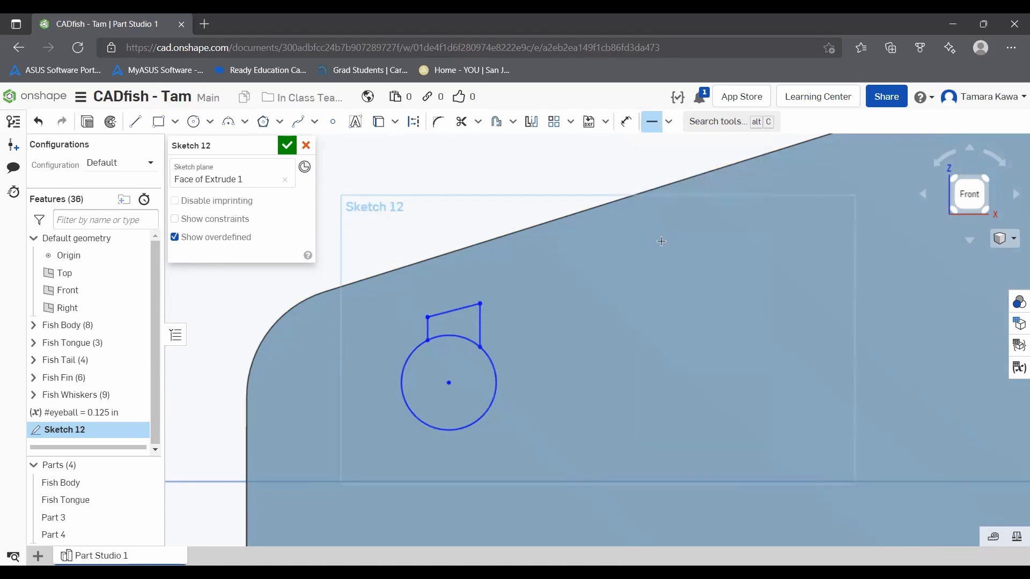
click(443, 314)
Step: Make the two vertical lines and the horizontal line above the circle equal in length
click(669, 122)
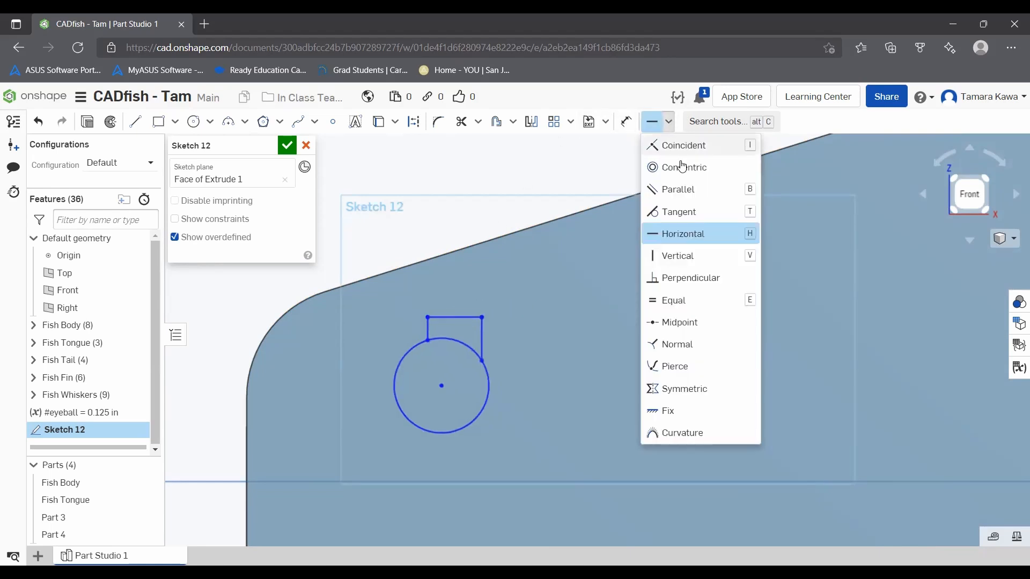
click(679, 299)
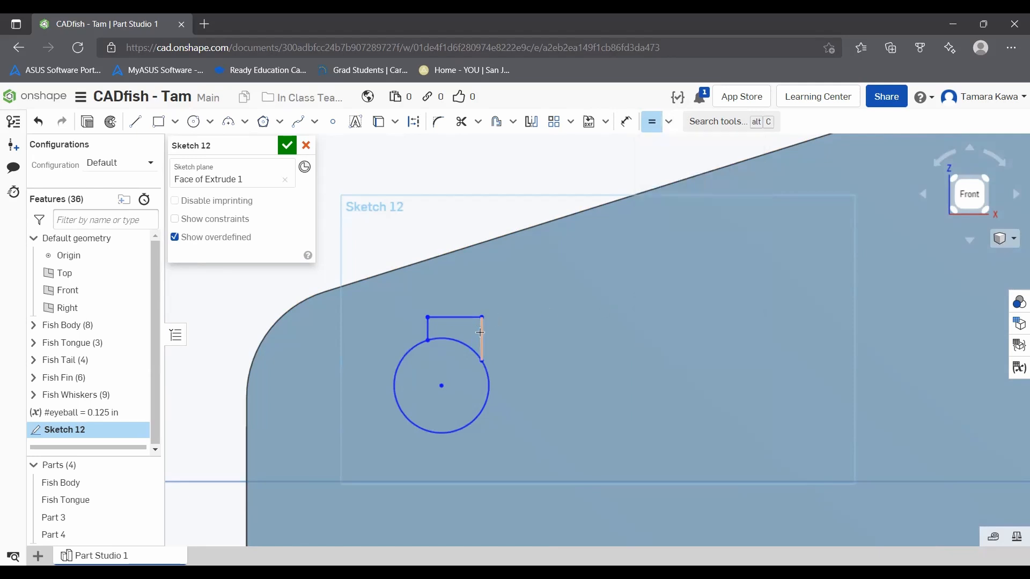
click(482, 329)
click(428, 326)
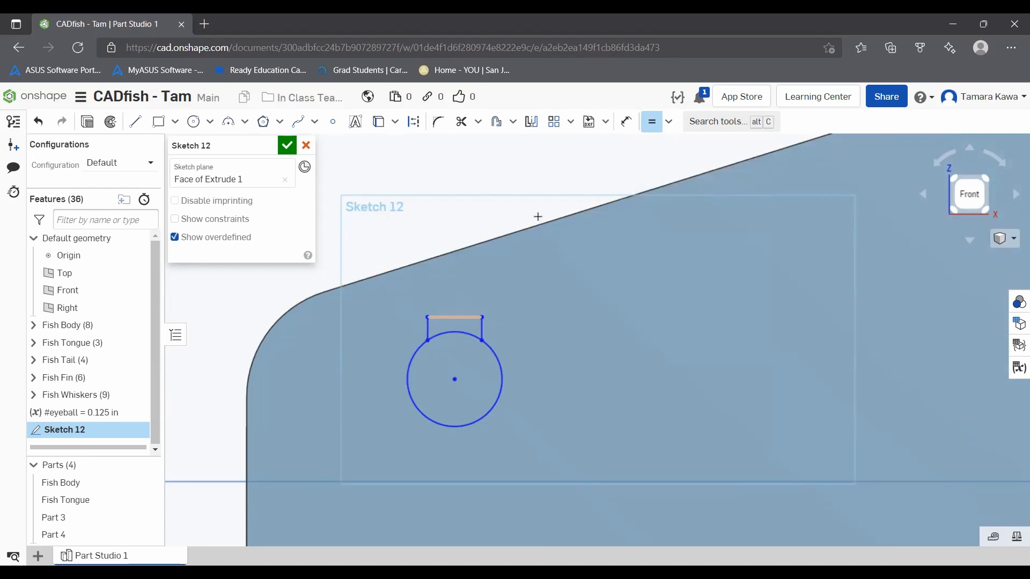
click(454, 318)
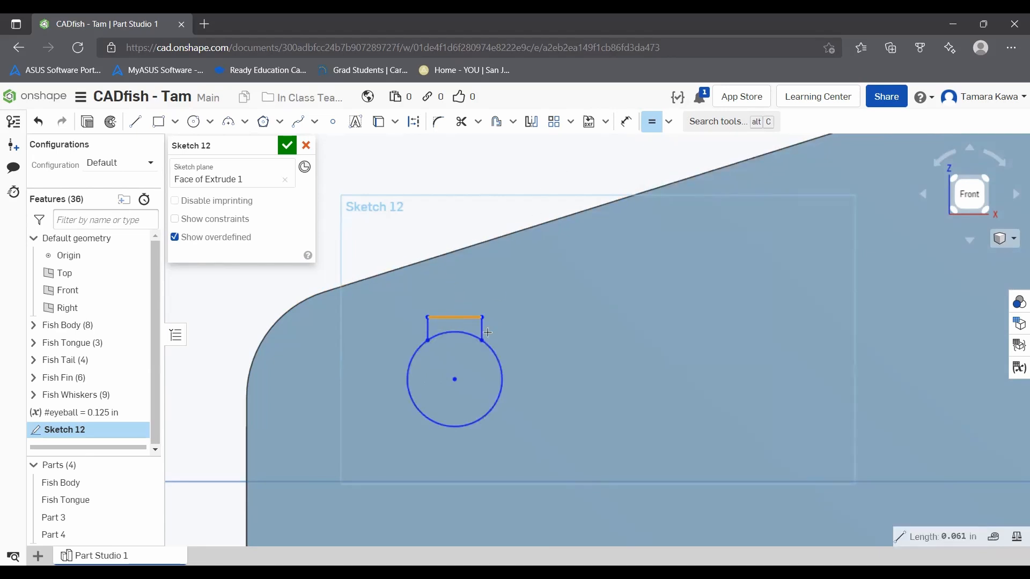
click(482, 331)
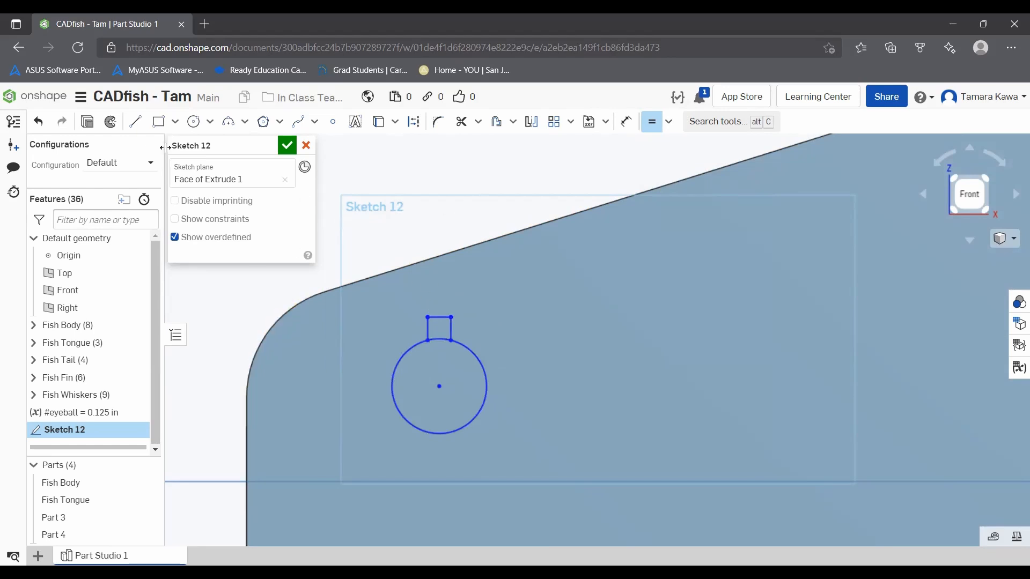
click(659, 120)
Step: Draw a horizontal construction line across the circle through its center, about 0.107 in long
click(135, 121)
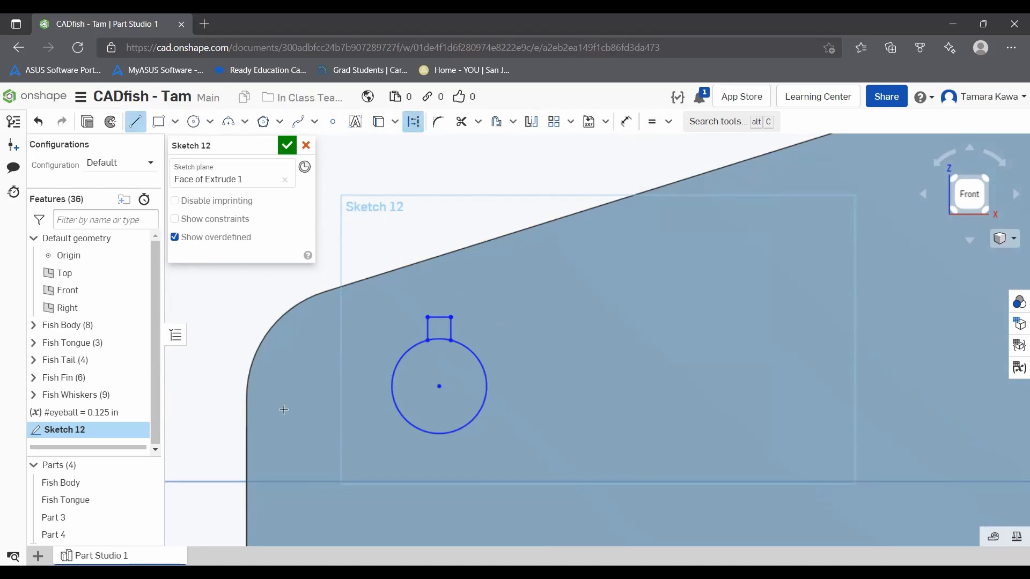
click(392, 389)
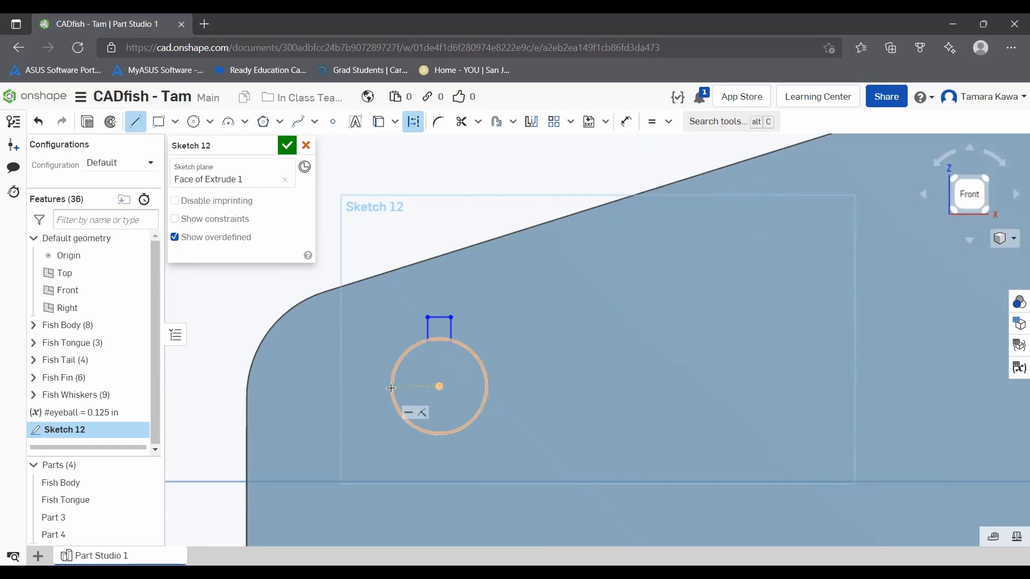
click(487, 387)
key(Escape)
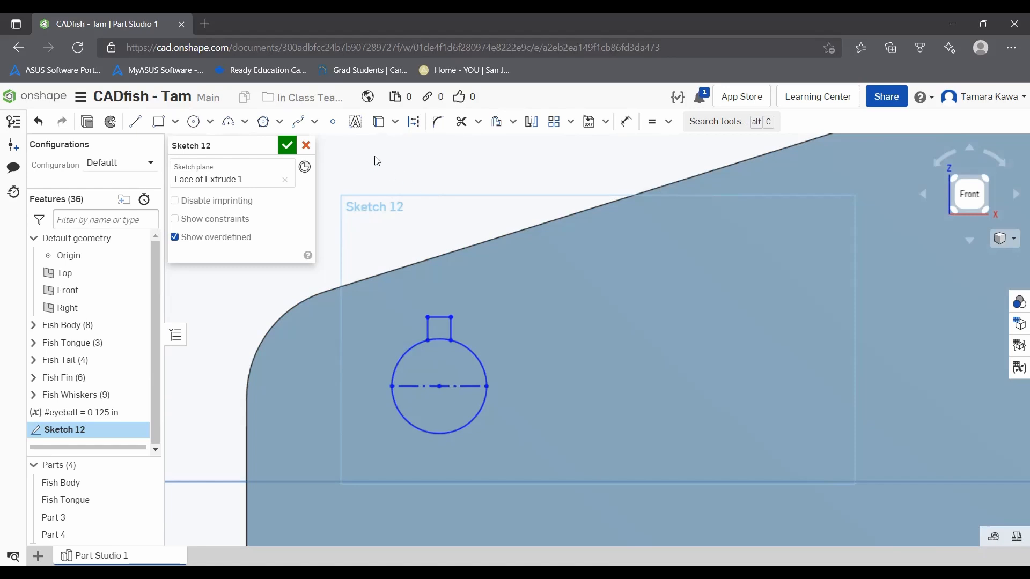
Step: Switch the circle's diameter line to regular geometry and back to construction
click(420, 388)
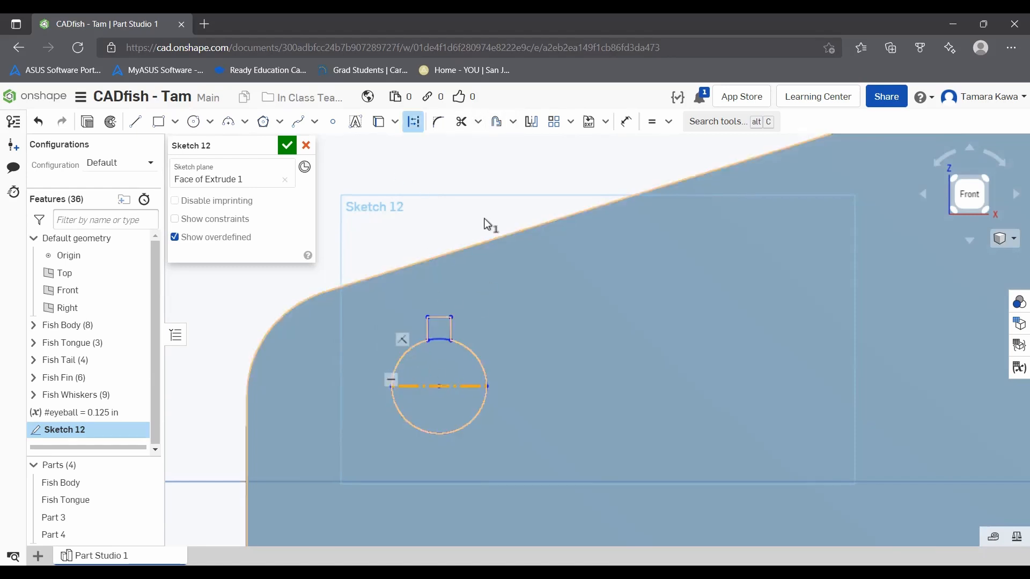
click(412, 122)
click(412, 122)
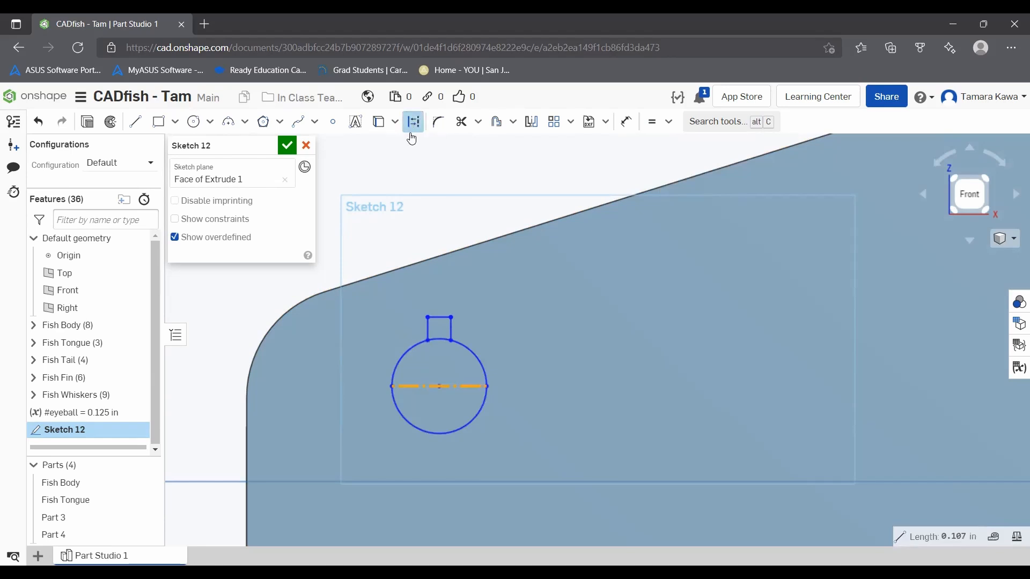
click(422, 165)
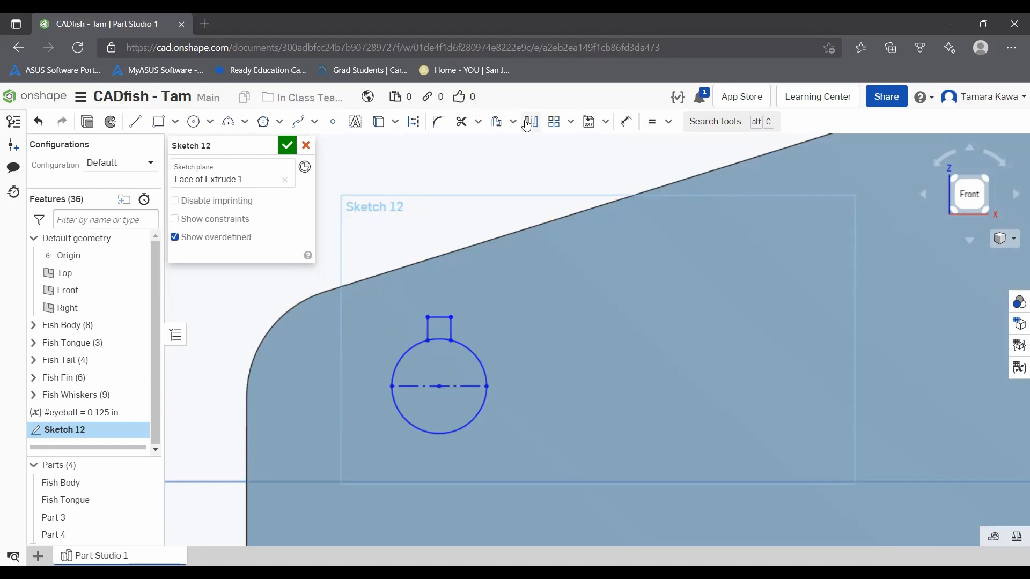
Step: Dimension the circle's diameter with the variable #eyeball
click(627, 122)
click(474, 355)
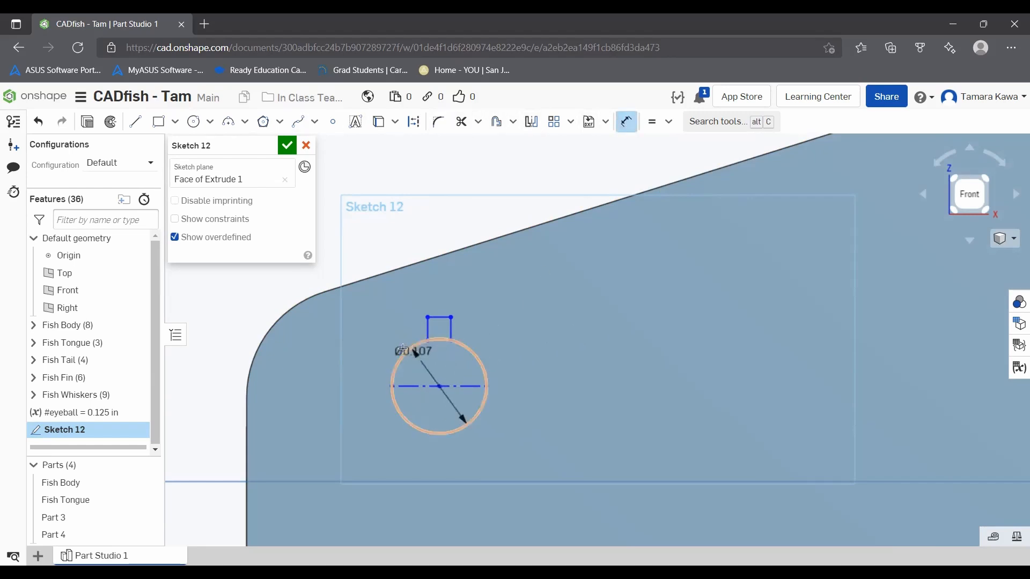
click(605, 343)
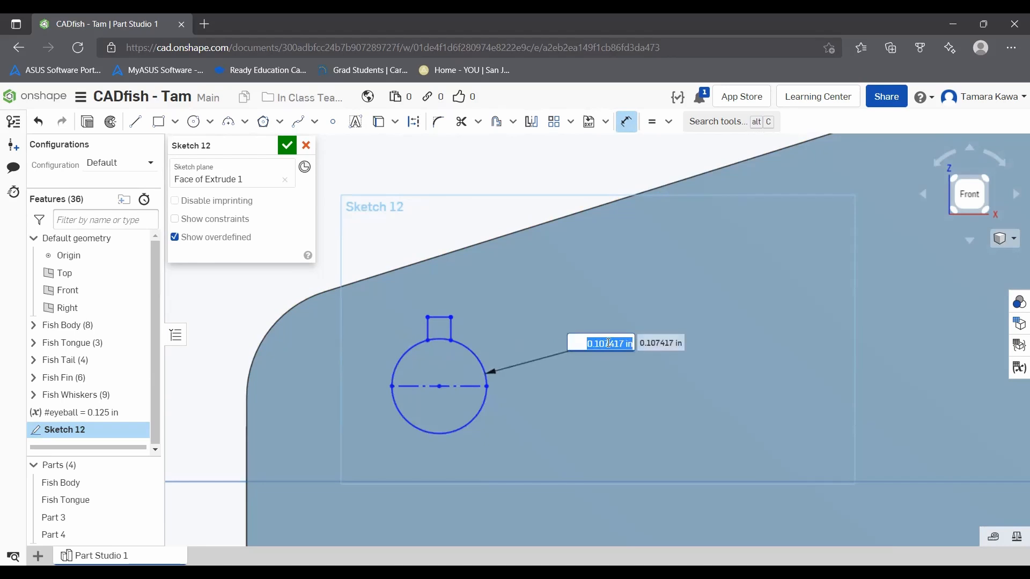
text(#eyeball)
key(Return)
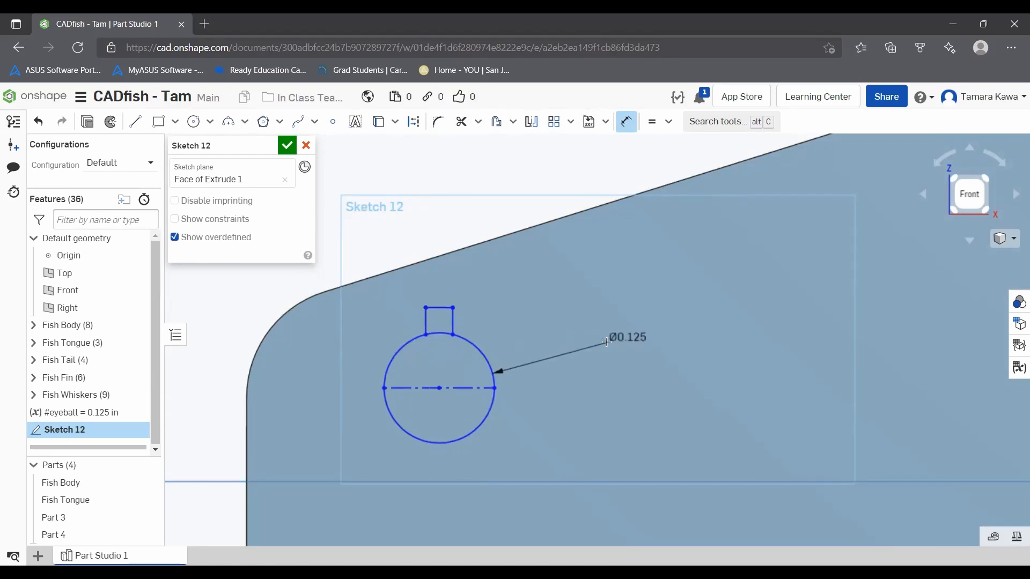
Step: Set the circle's diameter to 2*#eyeball
double_click(622, 339)
click(622, 341)
text(2*#eyeball)
key(Return)
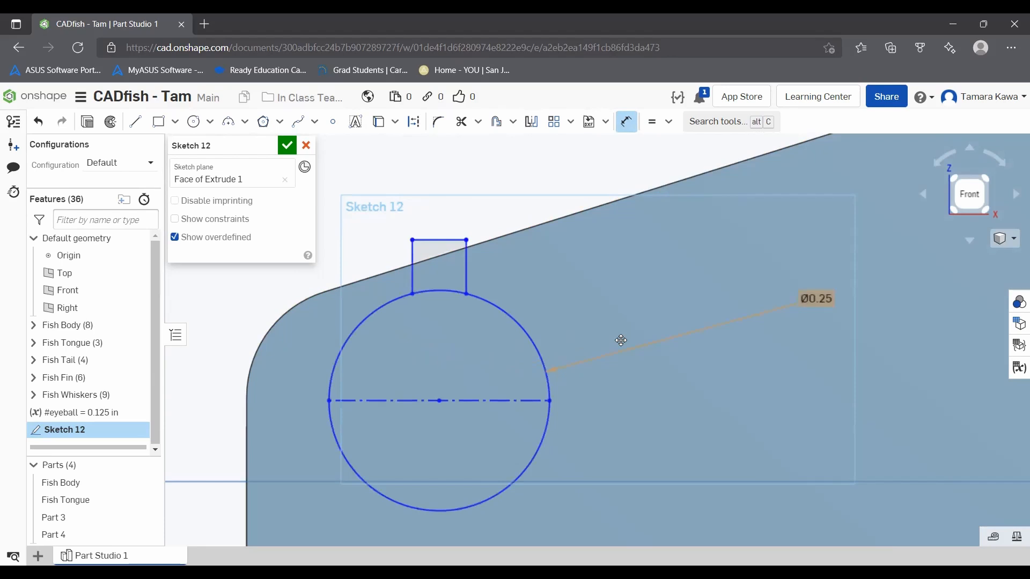
Step: Set the circle's diameter to 1.5*#eyeball and move its center farther down from the body's sloped upper edge
double_click(810, 301)
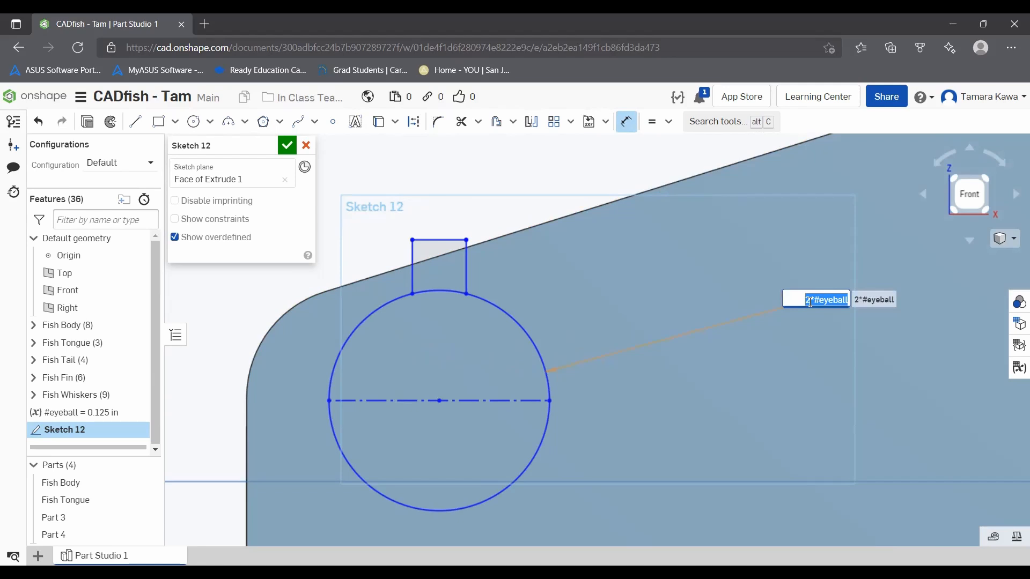
click(816, 299)
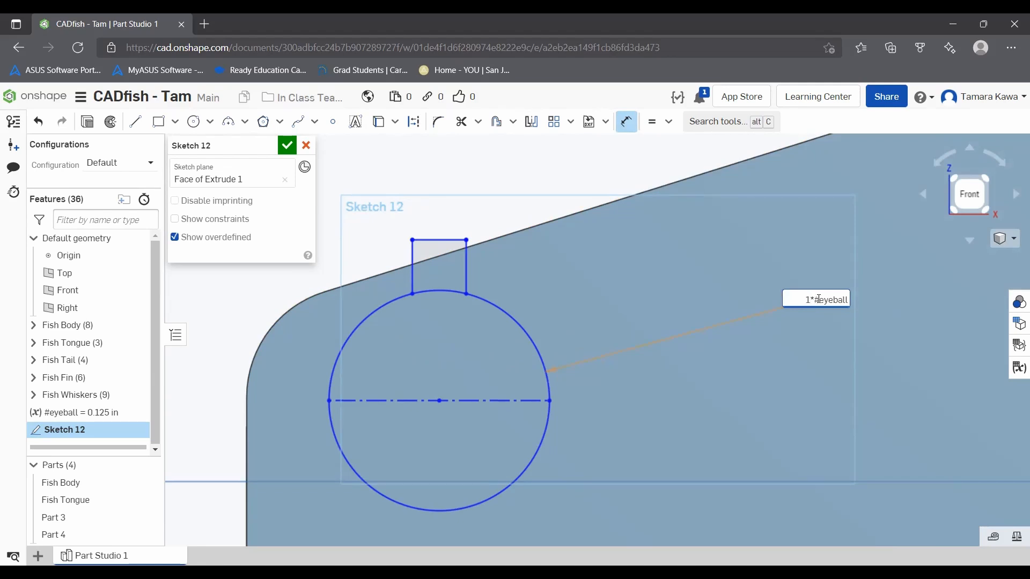
key(Return)
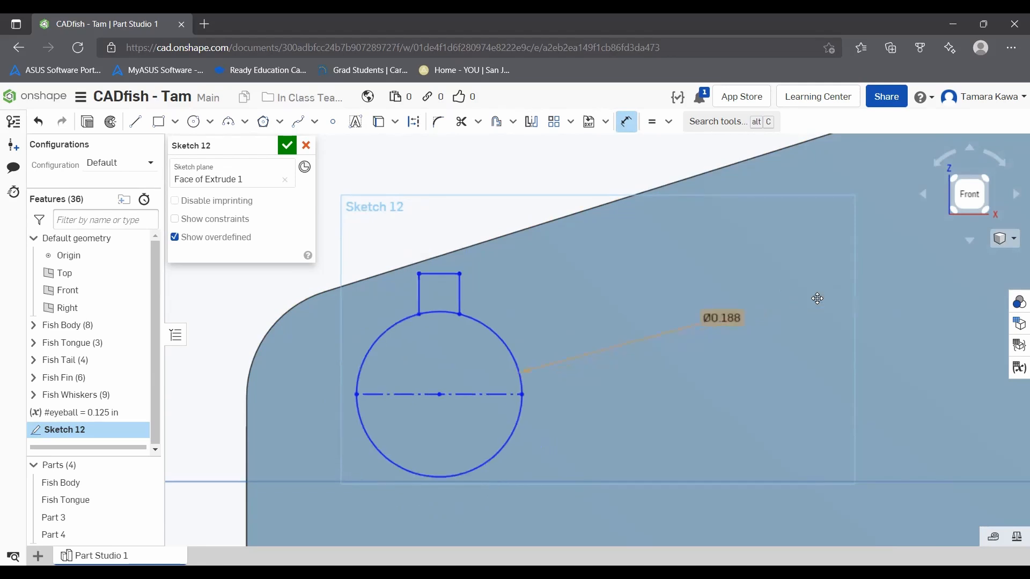
scroll(478, 361, down, 2)
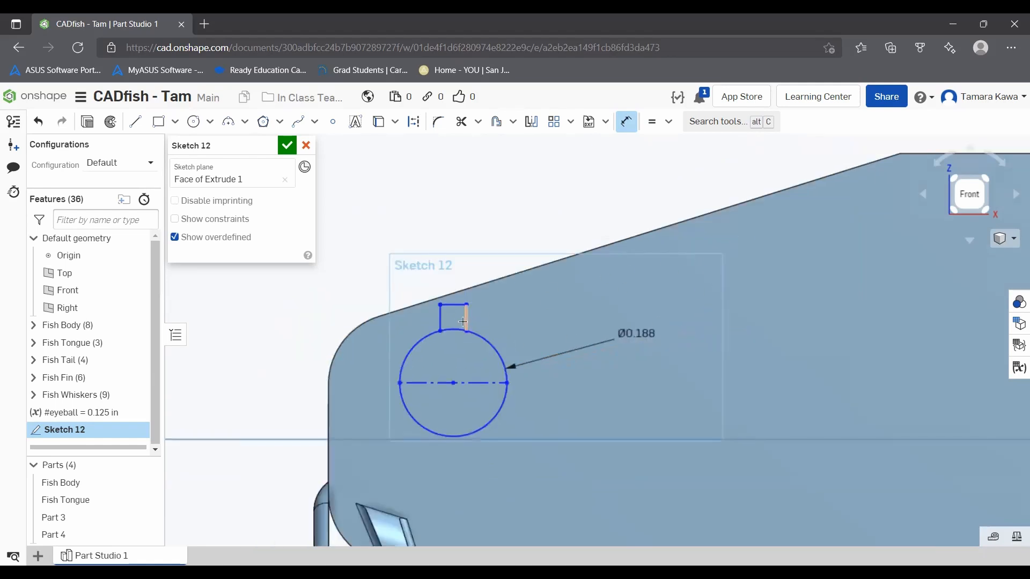
key(Escape)
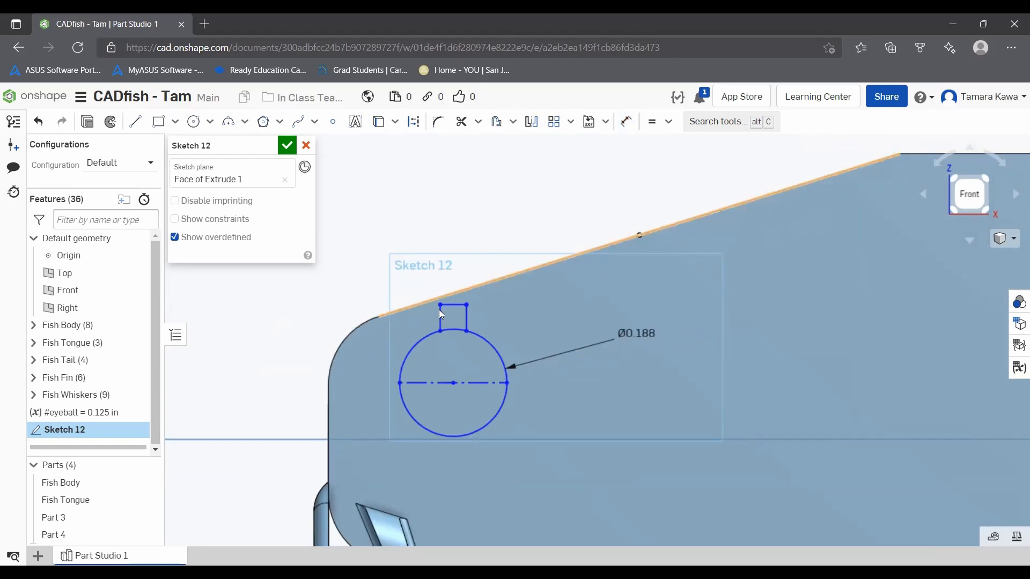
drag(454, 382, 488, 423)
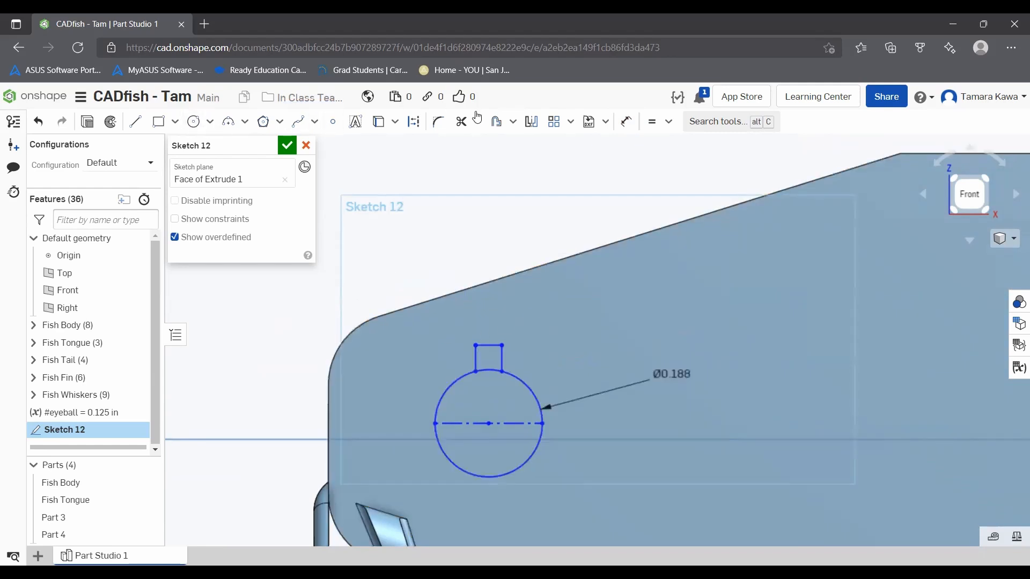
Step: Dimension the height of the square shape above the circle with the variable #eyeball
click(626, 122)
click(499, 371)
click(491, 345)
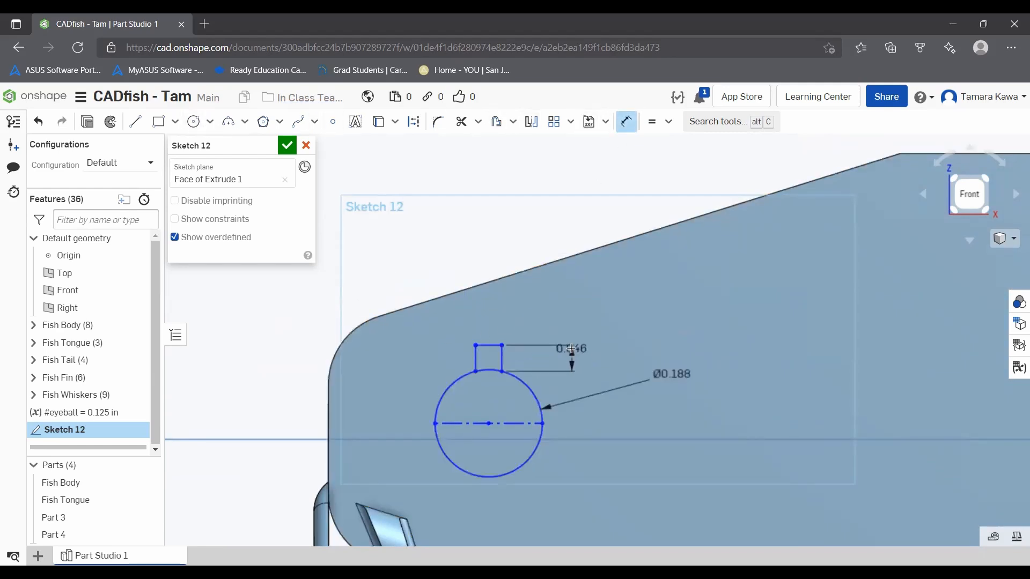
click(622, 292)
text(#eyeball)
key(Return)
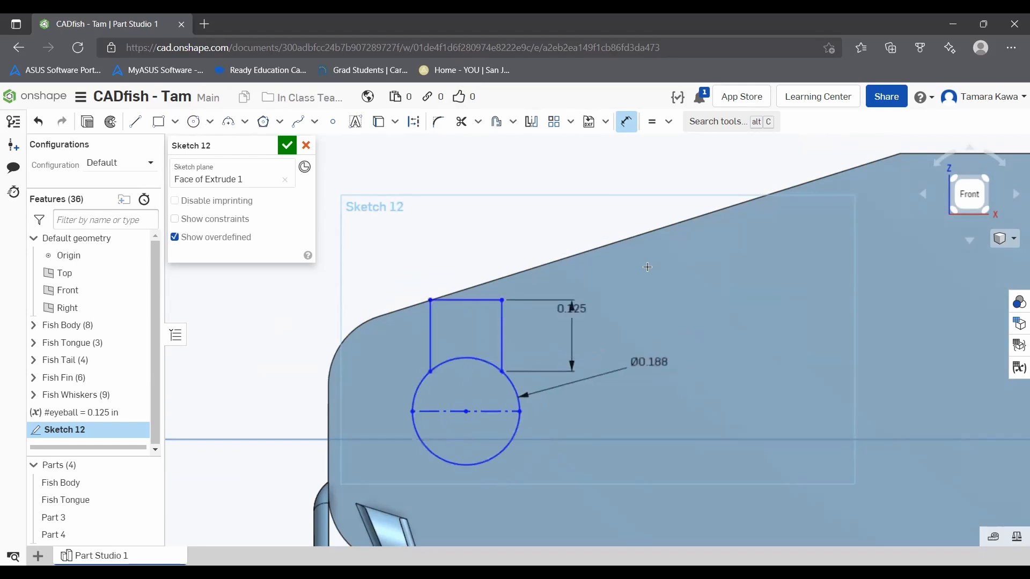
Step: Set the height of the square shape above the circle to .75*#eyeball
double_click(563, 308)
key(BackSpace)
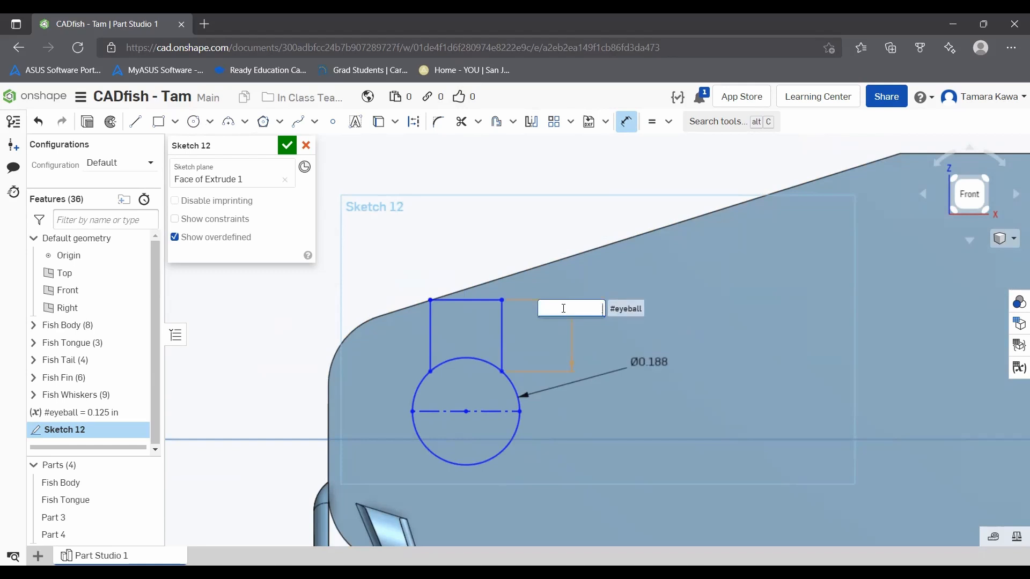
text(.75*#eyeball)
key(Return)
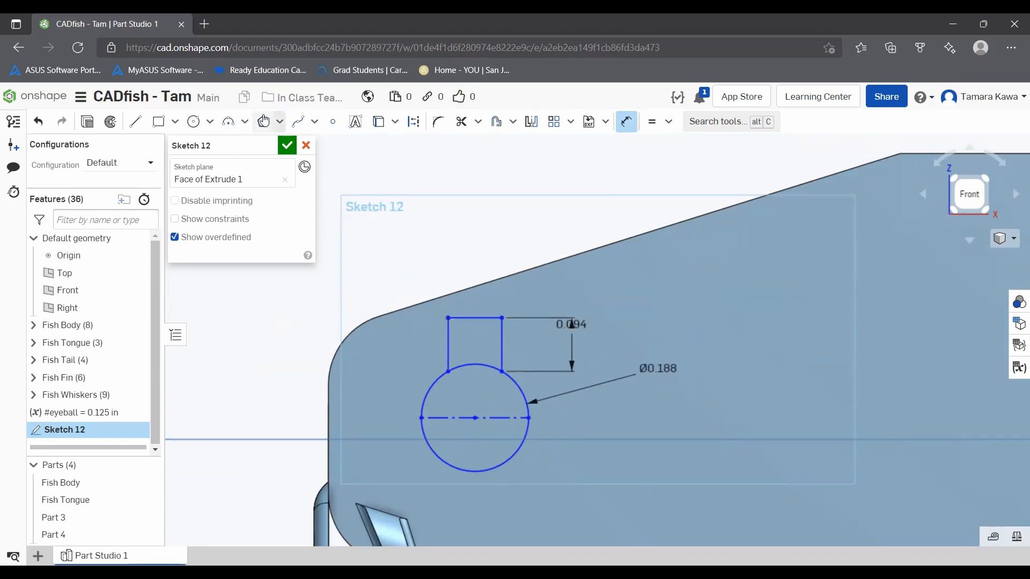
Step: Dimension the horizontal distance between the circle's center and the origin as 1.25 in
scroll(667, 268, up, 3)
scroll(644, 271, down, 7)
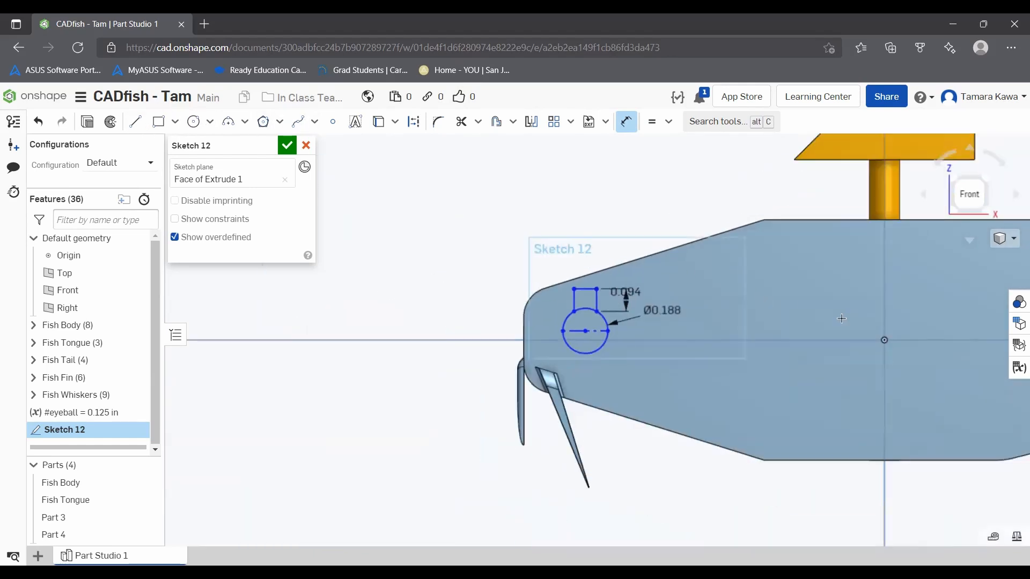
scroll(710, 298, up, 3)
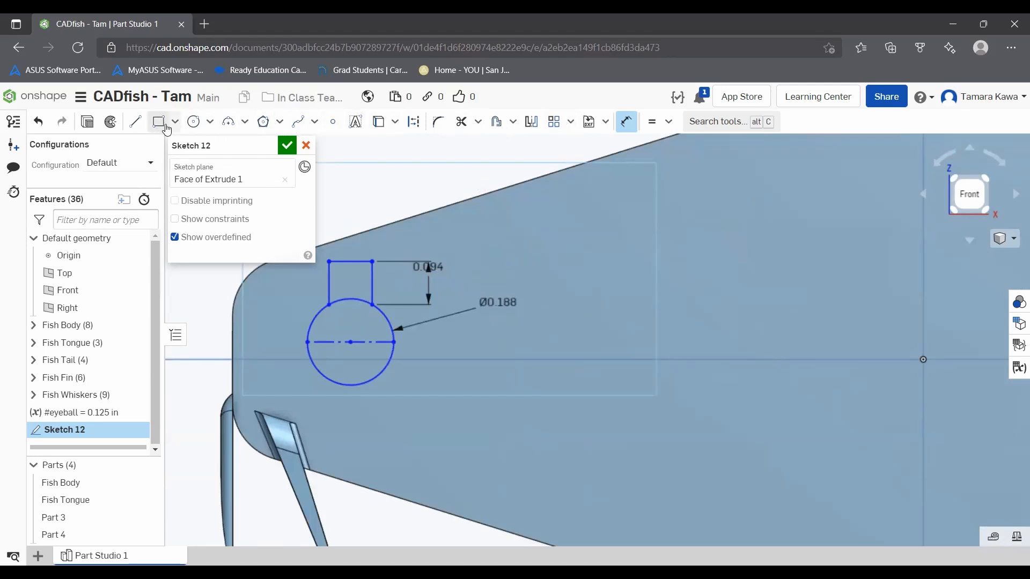
click(924, 360)
click(732, 382)
text(1.25)
key(Return)
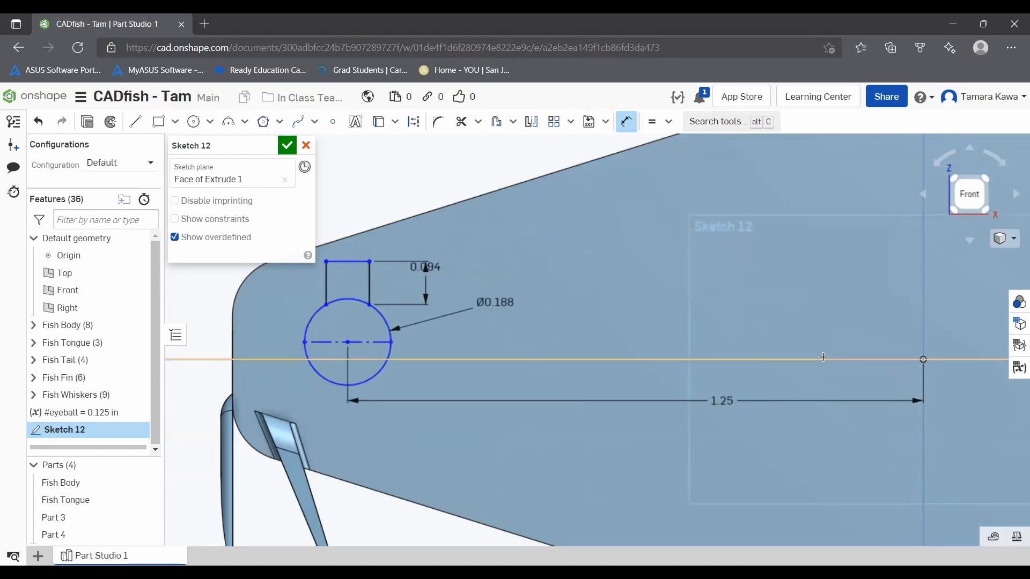
Step: Dimension the vertical distance between the circle's center and the origin as 0.05 in, and leave the Dimension tool
click(923, 360)
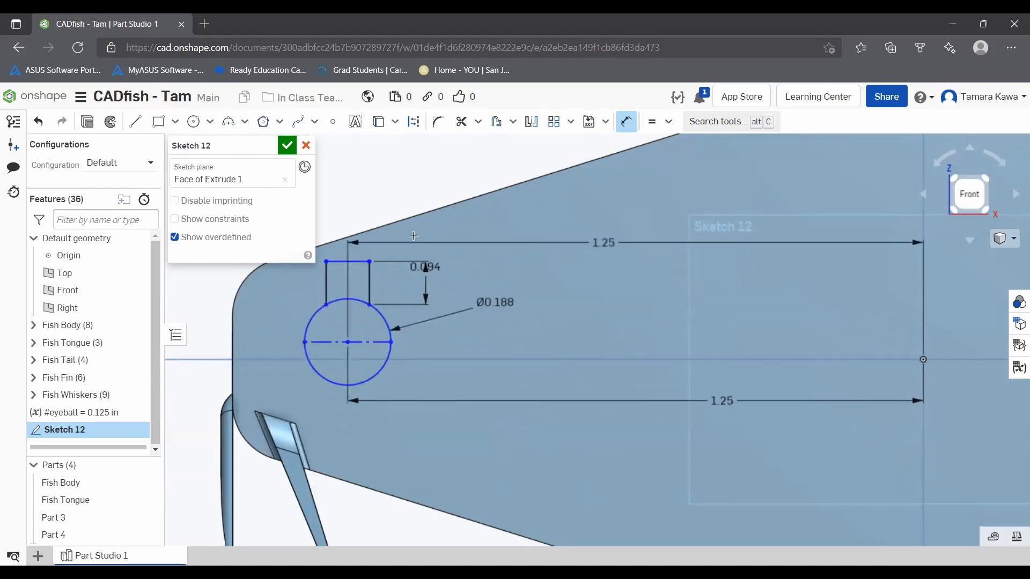
key(Escape)
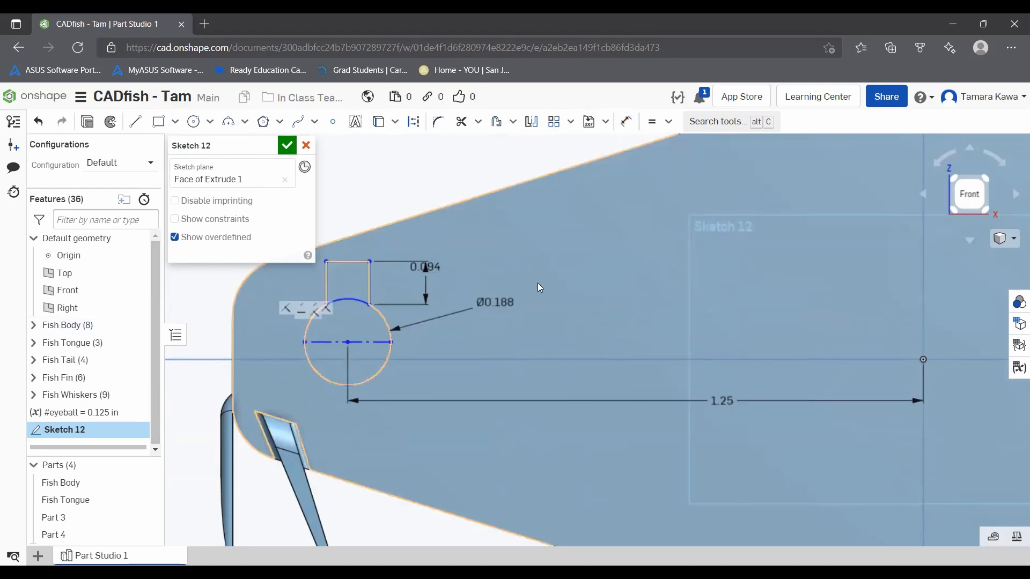
click(626, 121)
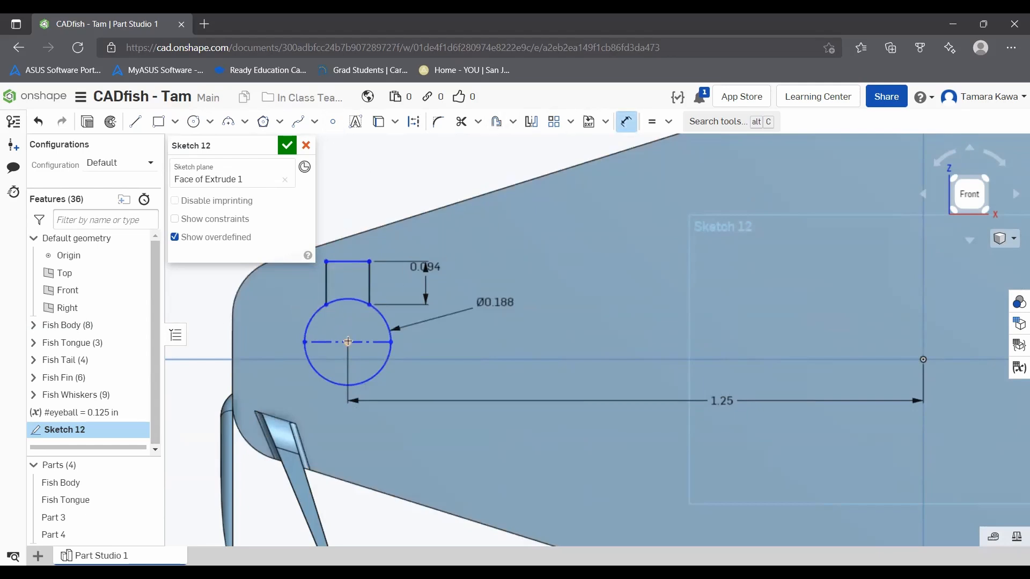
click(337, 360)
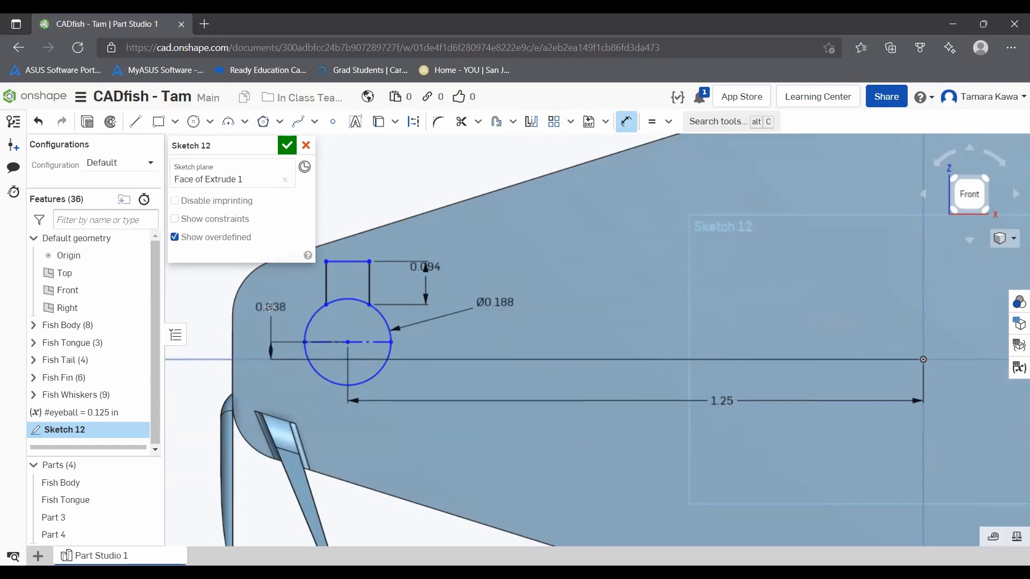
click(272, 301)
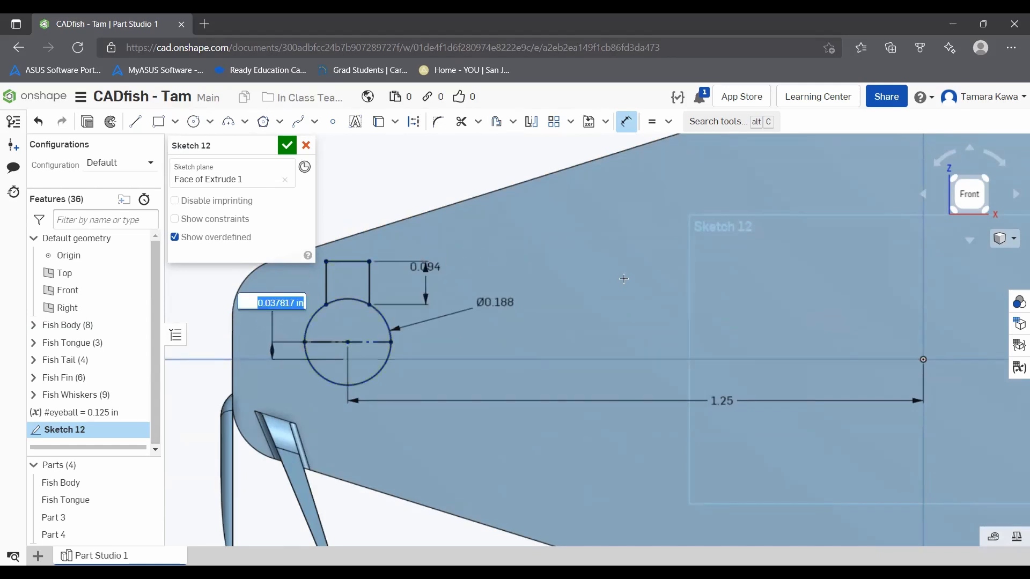
text(0.05)
key(Return)
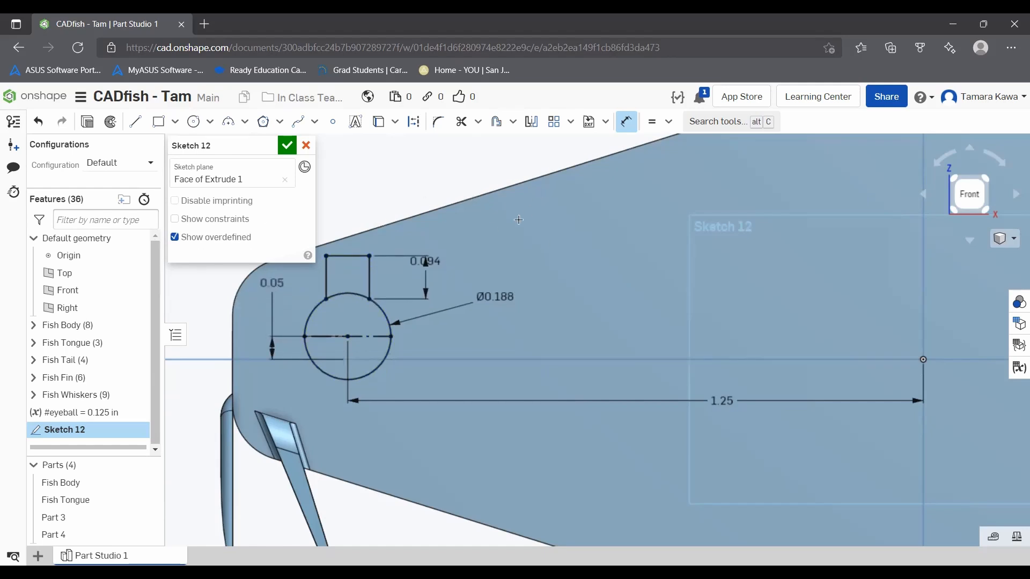
click(626, 121)
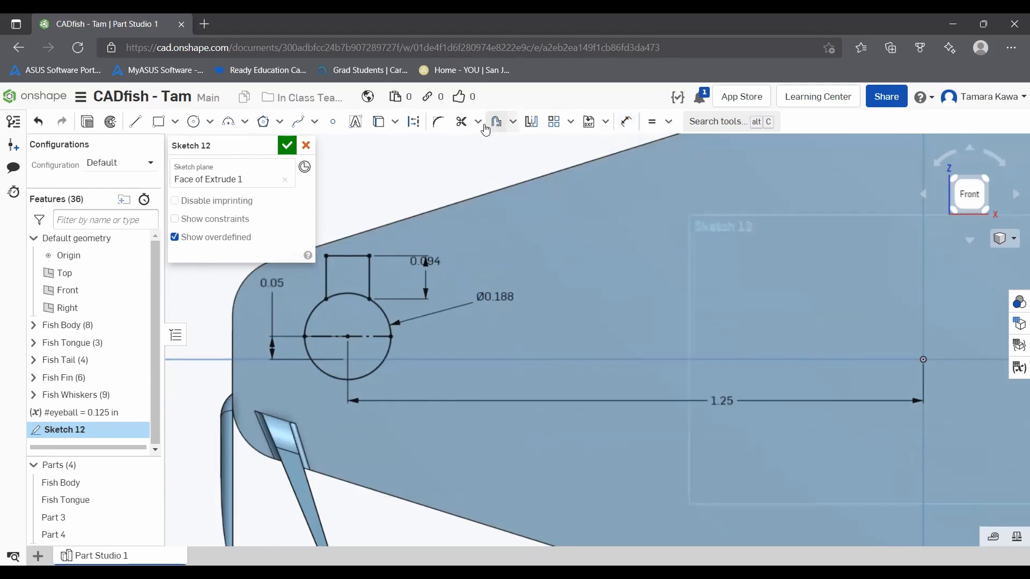
Step: Mirror the three sides of the square shape across the circle's horizontal construction line
click(527, 125)
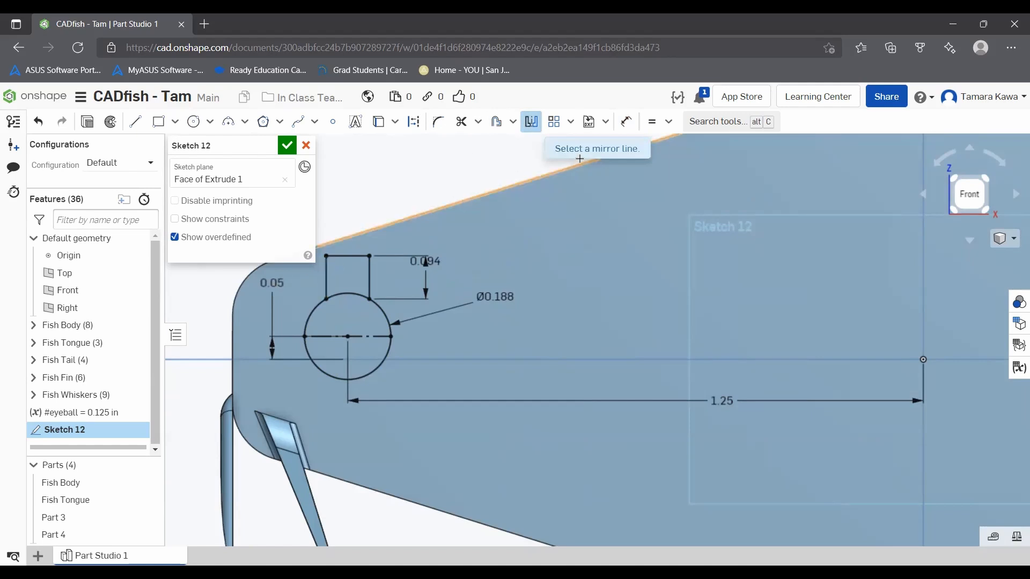
click(363, 337)
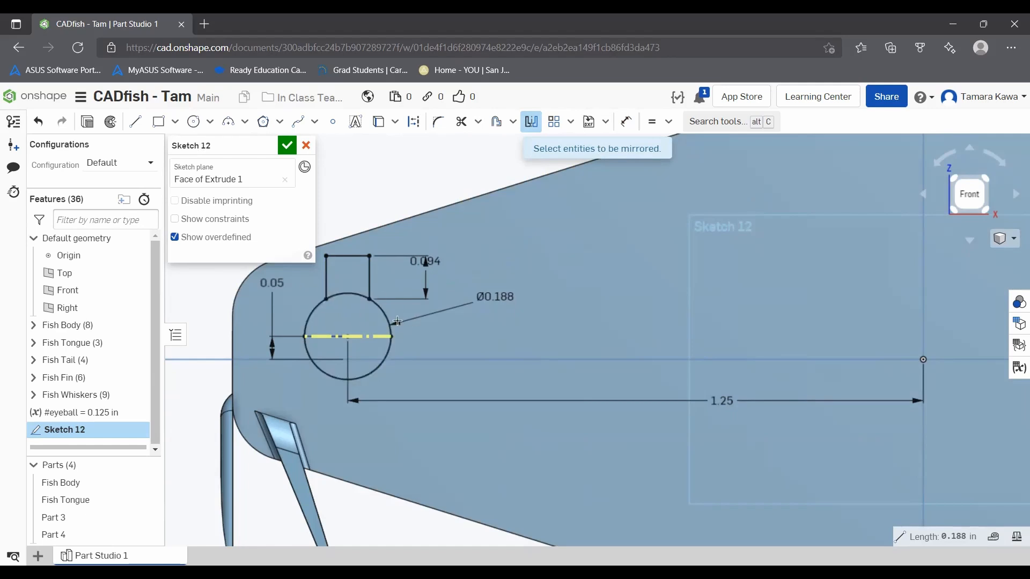
click(327, 269)
click(347, 256)
click(371, 277)
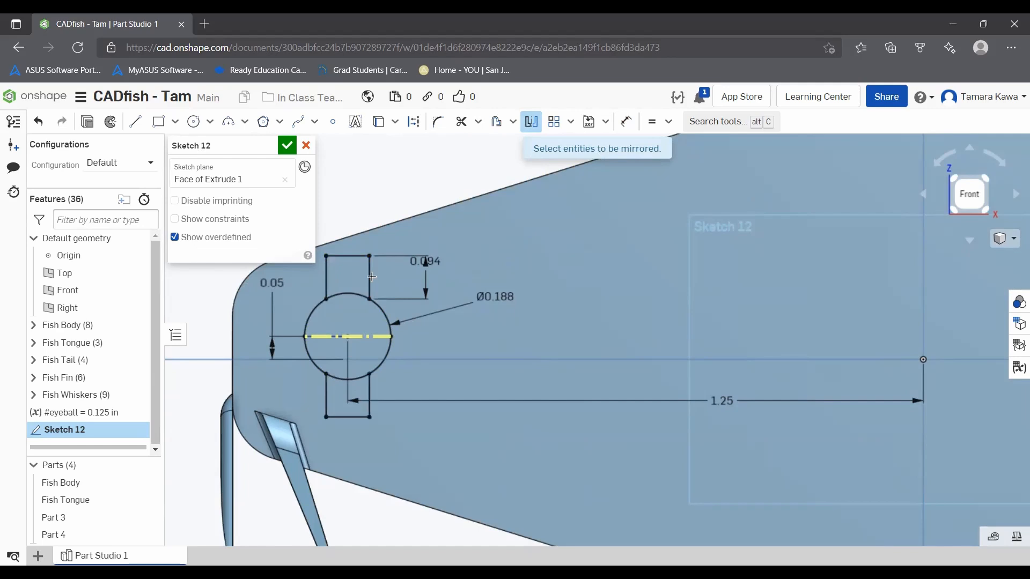
Step: Trim the upper and lower circle arcs that lie between the sides of the two square shapes
click(461, 121)
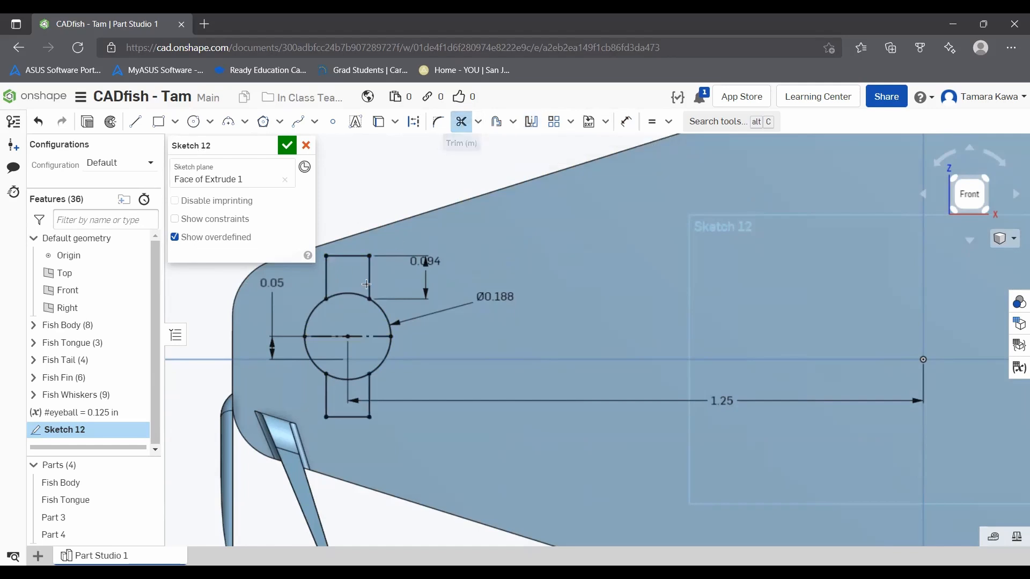
click(348, 294)
click(341, 379)
click(461, 121)
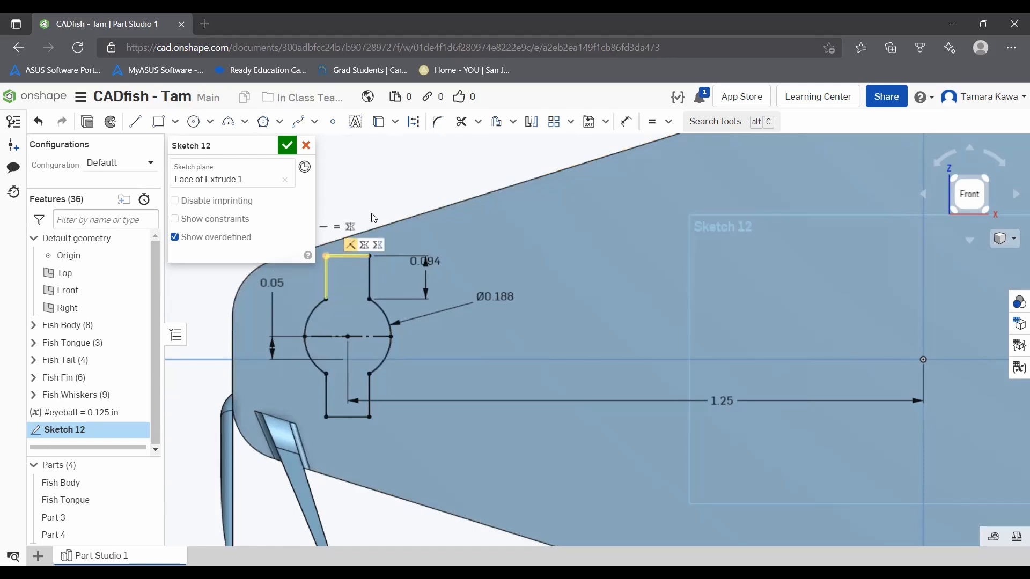
Step: Measure the upper square's horizontal edge and the eye outline's left arc, including the arc on its own
scroll(425, 212, up, 2)
scroll(307, 292, down, 2)
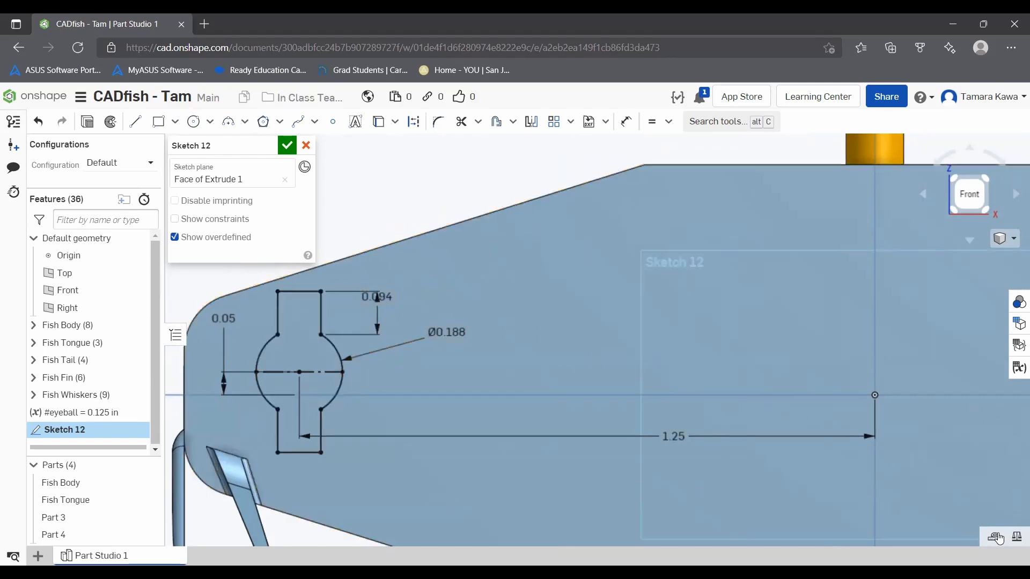
click(996, 537)
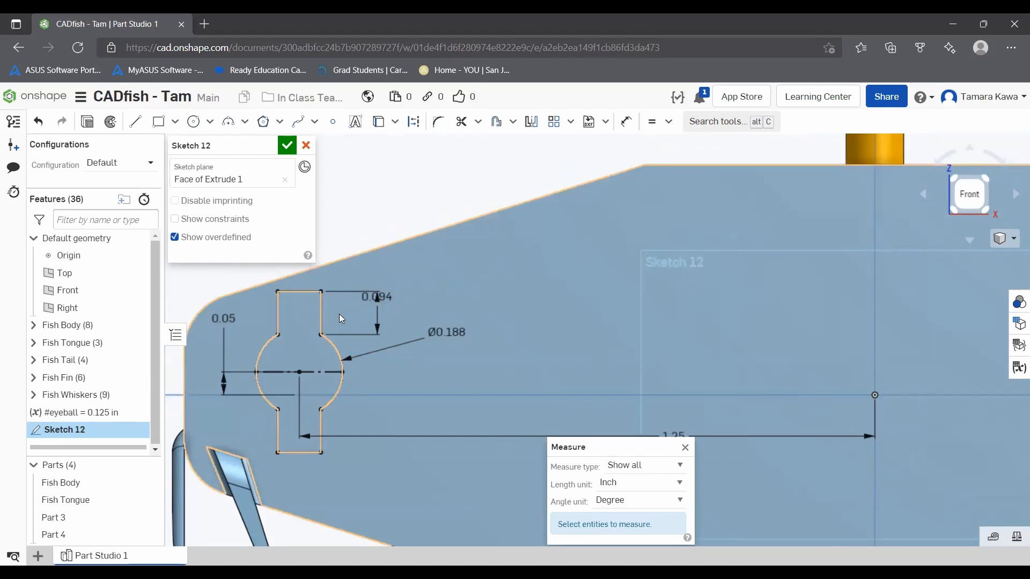
click(301, 292)
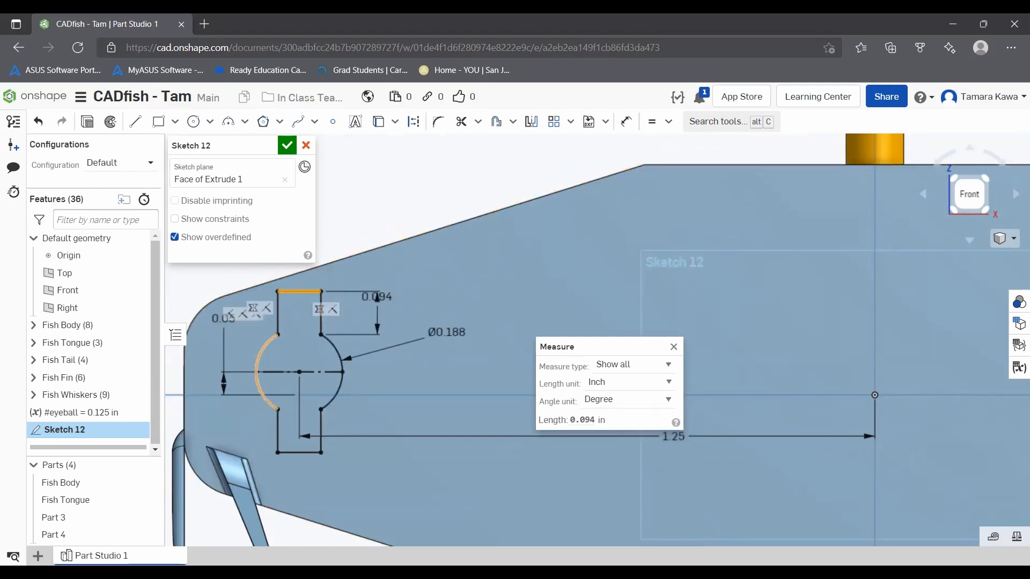
click(257, 370)
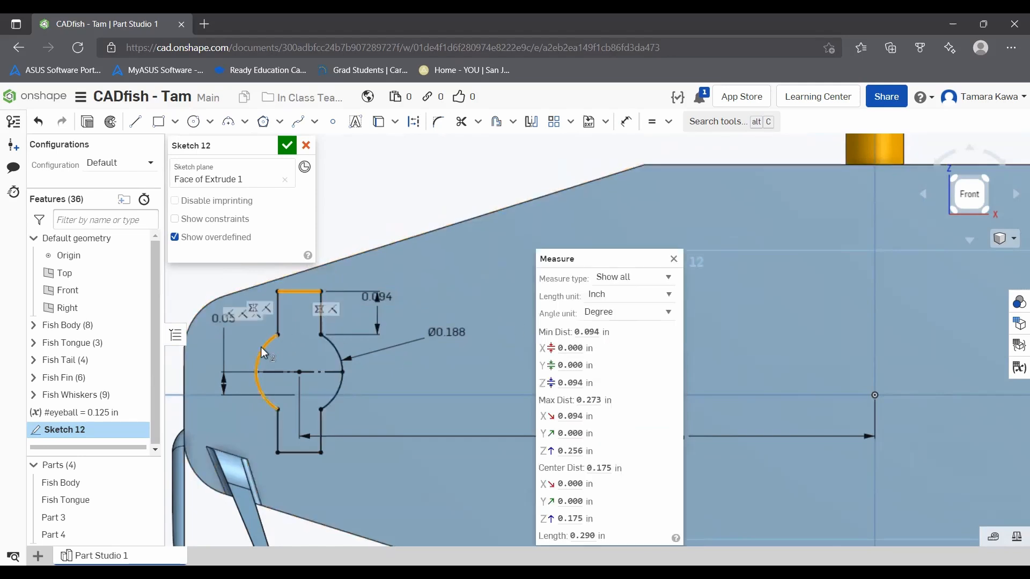
click(299, 292)
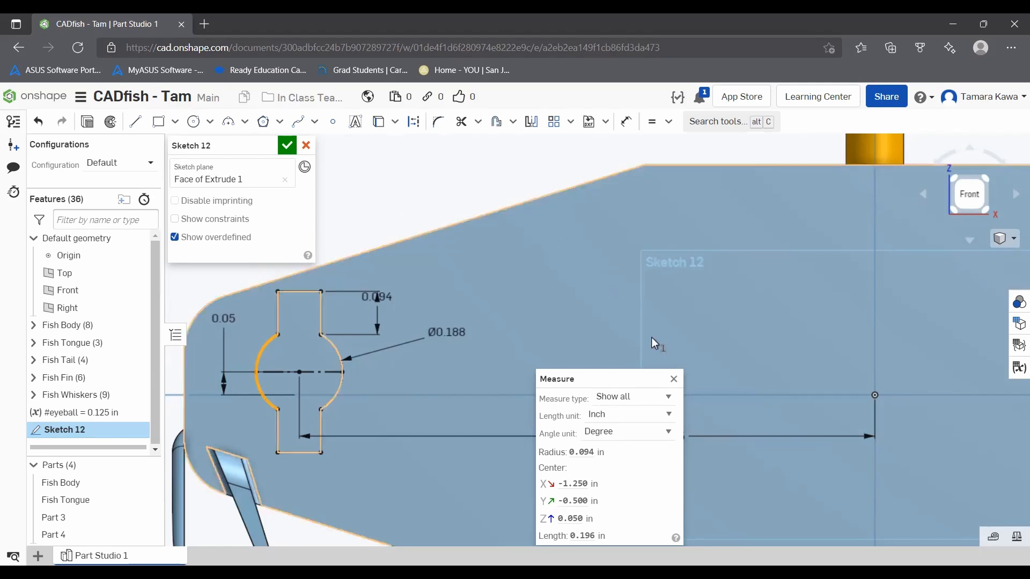
click(674, 381)
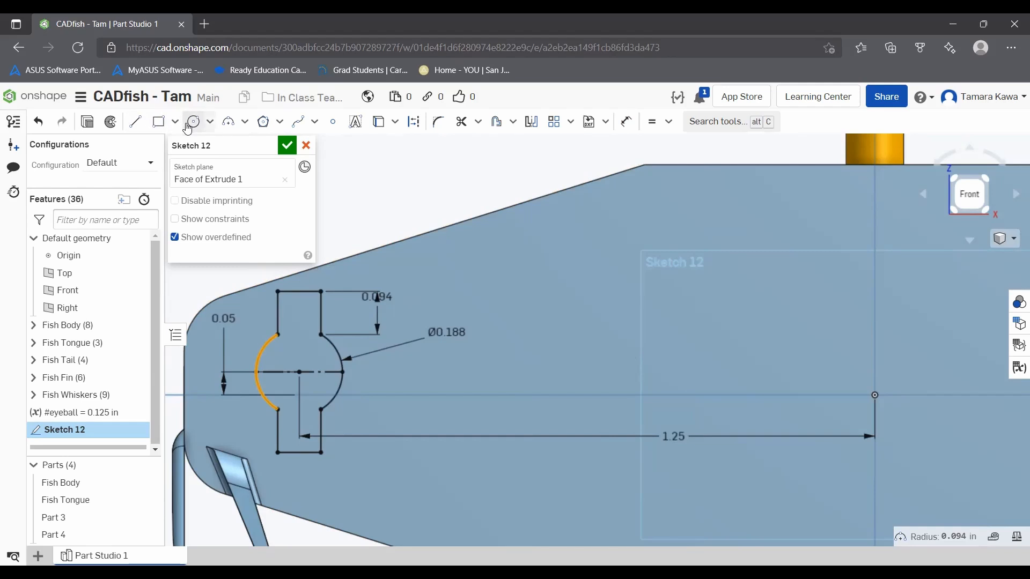
Step: Sketch a circle about 0.142 in in diameter inside the eye outline, centered on the construction line's midpoint
click(192, 123)
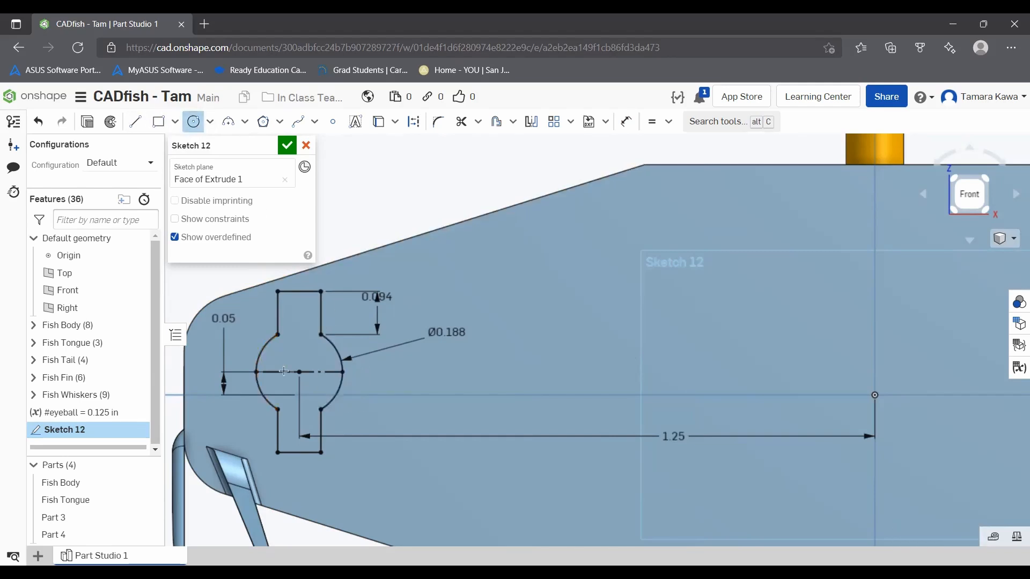
click(299, 370)
click(325, 352)
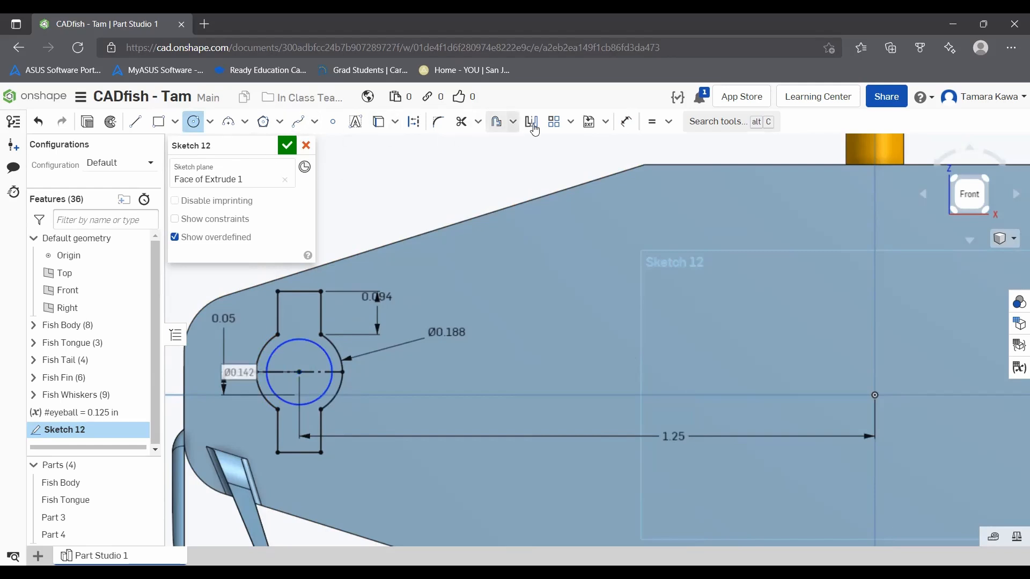
Step: Dimension the inner circle's diameter with the variable #eyeball and finish the sketch
click(631, 129)
click(330, 354)
click(523, 266)
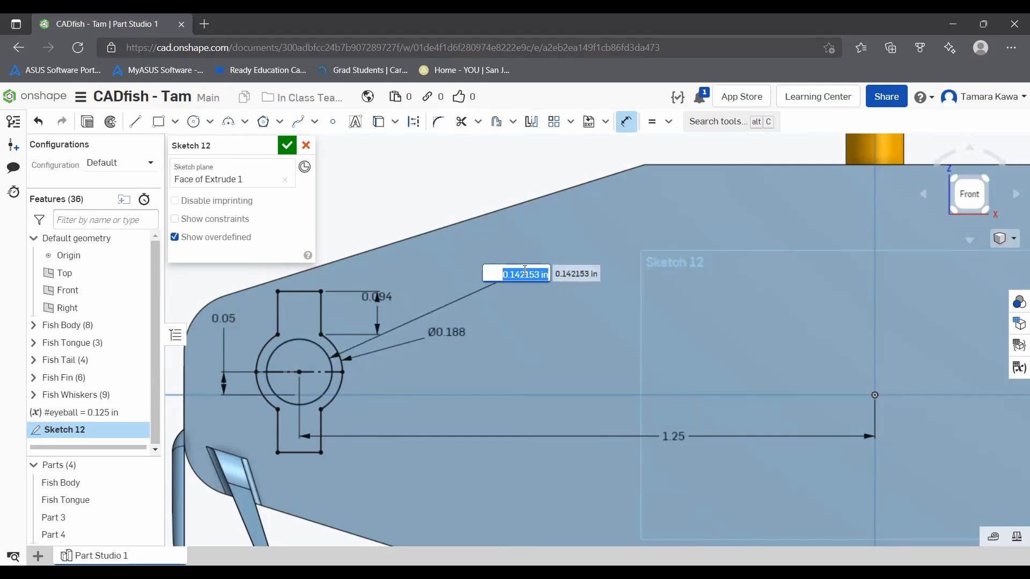
text(#eyeb)
key(Return)
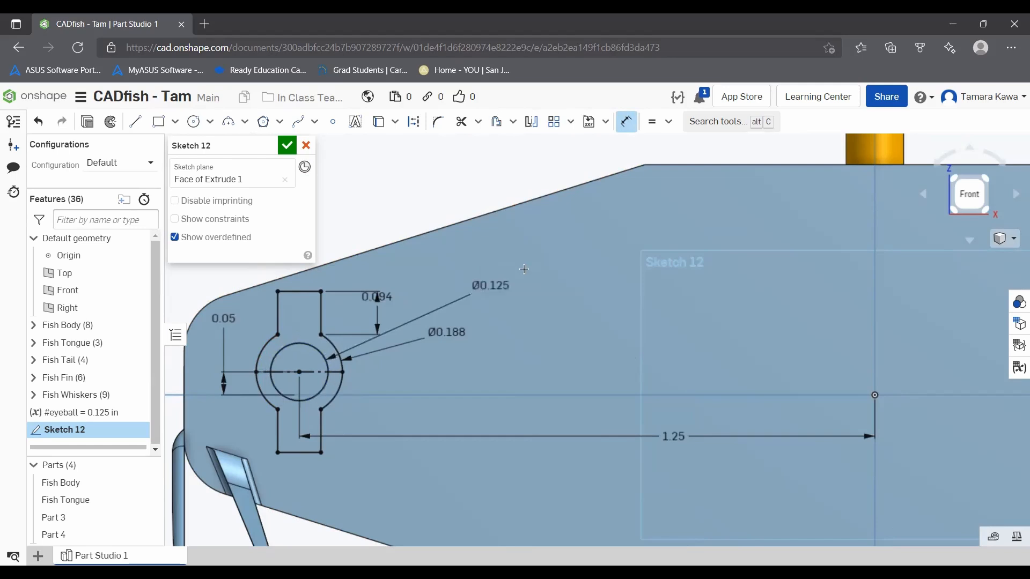
click(288, 145)
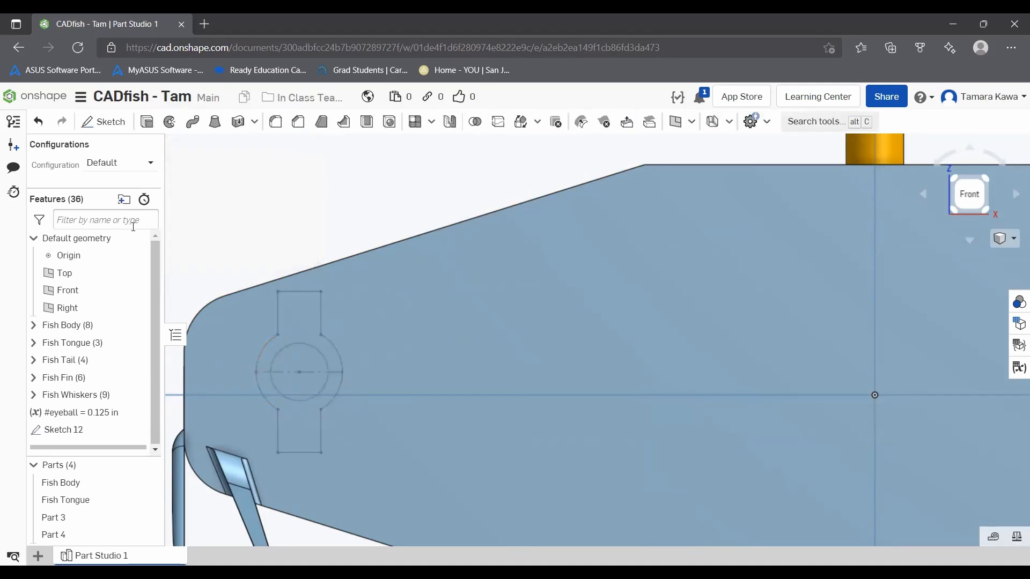
Step: Extrude the eye region around the inner circle outward from the fish body with a blind depth of .0625 in
click(146, 122)
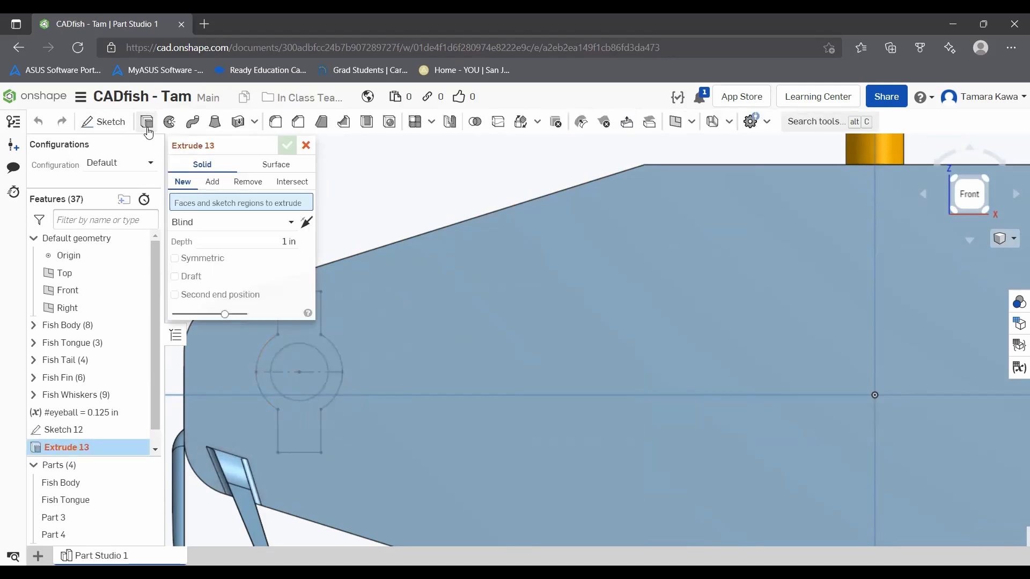
click(294, 333)
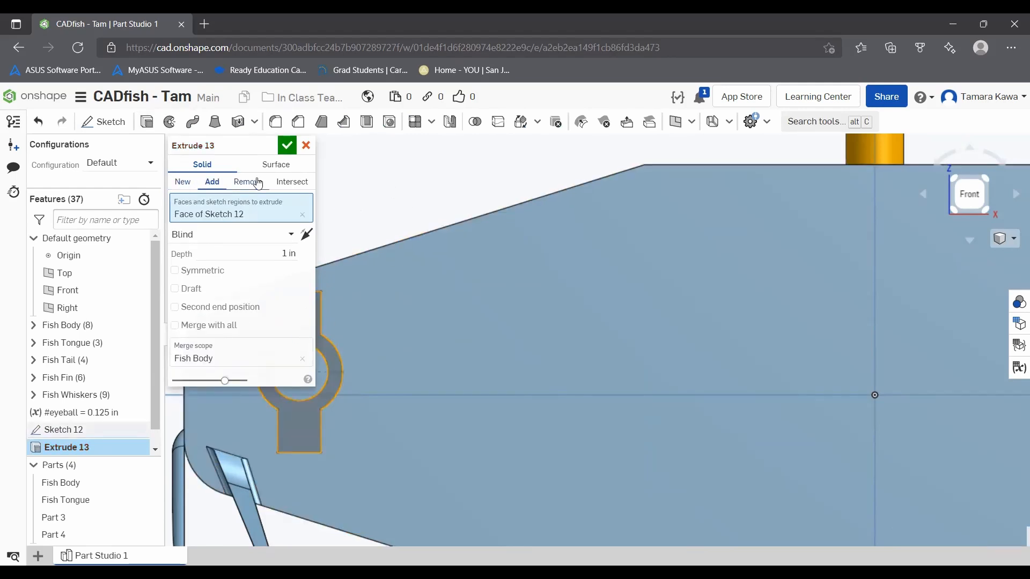
scroll(433, 189, up, 3)
scroll(433, 192, down, 5)
mouse_move(401, 210)
right_down()
mouse_move(472, 229)
mouse_move(408, 228)
right_up()
click(227, 253)
key(BackSpace)
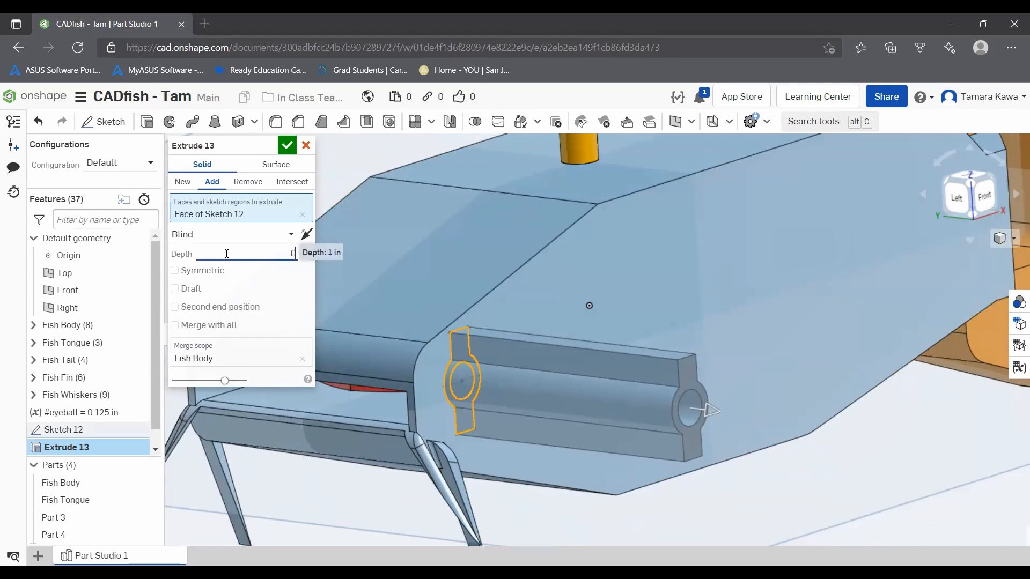
text(.0625)
key(Return)
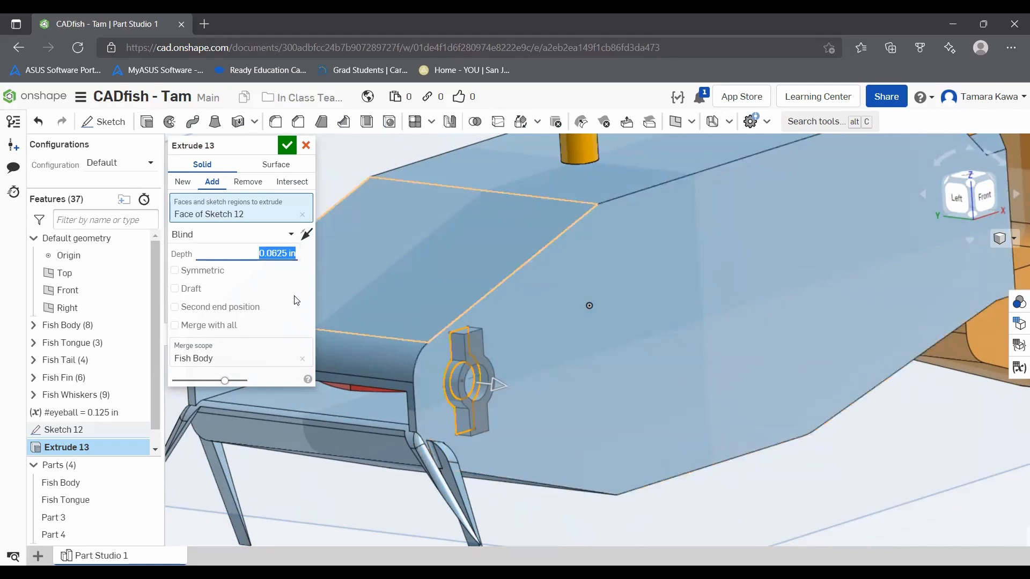
Step: Set the eye extrusion's depth to .03125 in and make it a new part instead of adding it to the fish body
text(.03125)
key(Return)
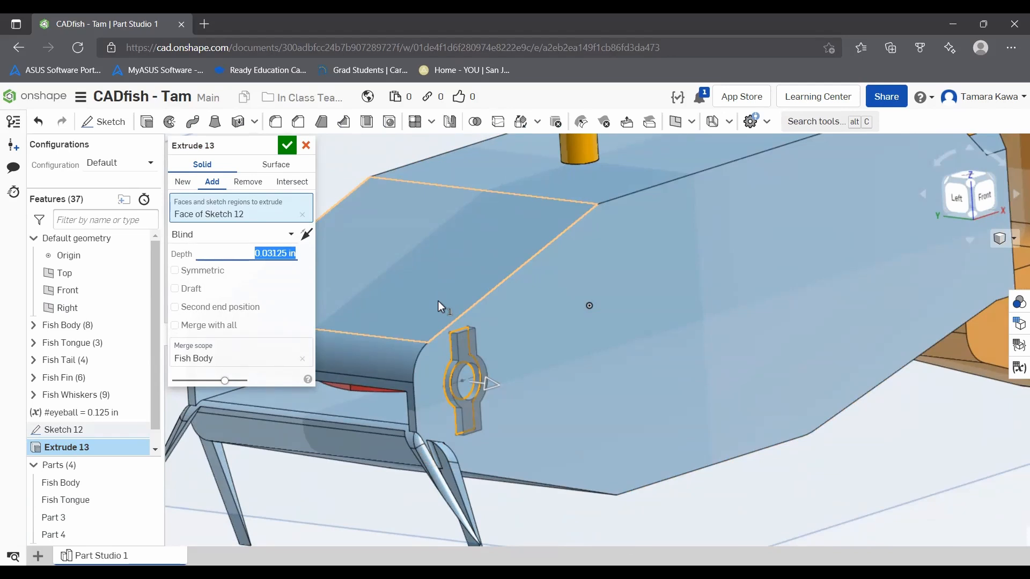
click(183, 183)
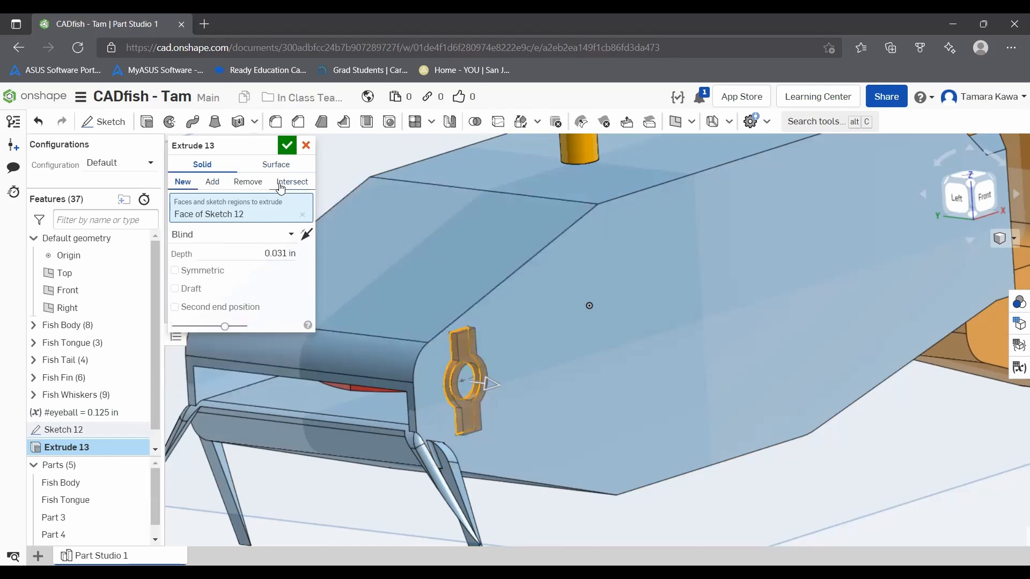
right_drag(442, 335, 174, 458)
scroll(54, 523, down, 1)
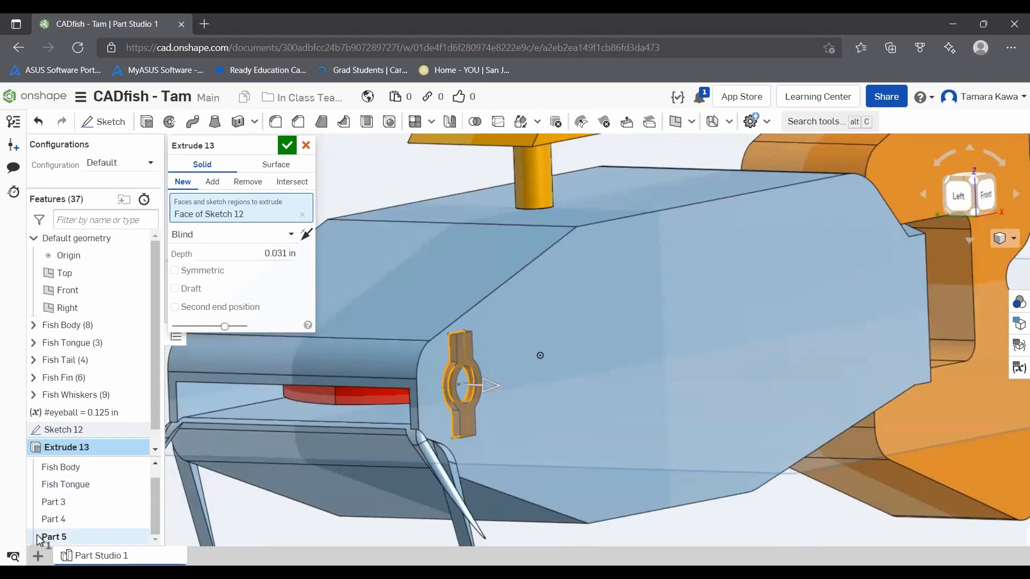
Step: Accept the eye bracket extrusion and extrude the sketch's inner circle outward by a blind depth of 0.125 in as a new part
click(285, 148)
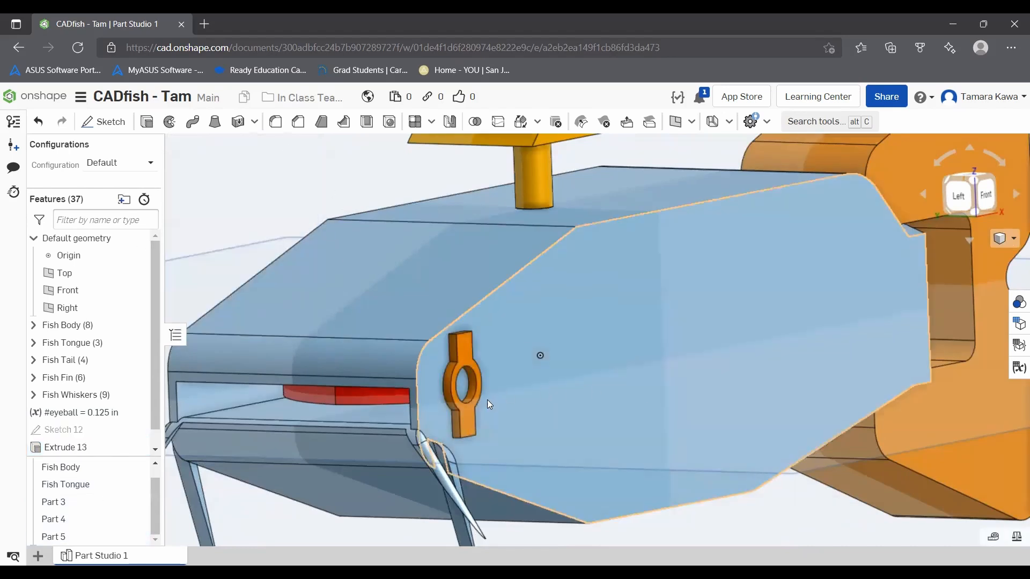
mouse_move(461, 358)
right_down()
mouse_move(499, 352)
mouse_move(437, 353)
mouse_move(449, 359)
right_up()
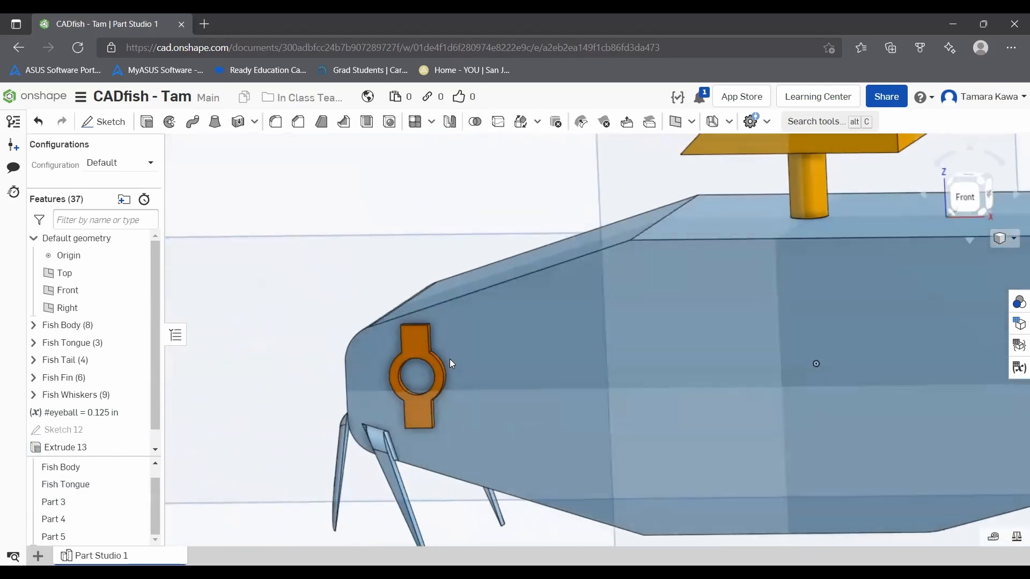
right_drag(297, 359, 441, 375)
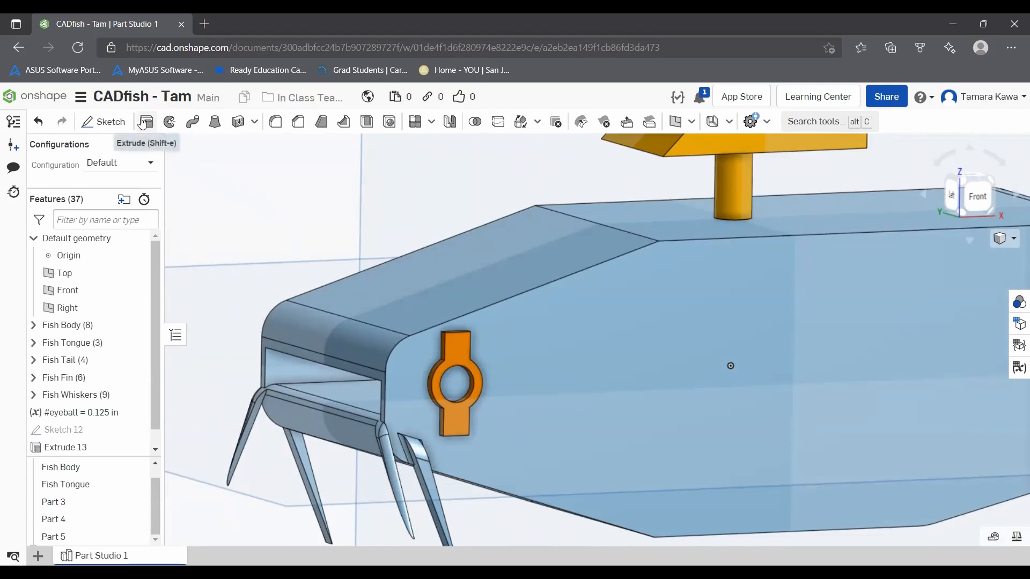
click(143, 123)
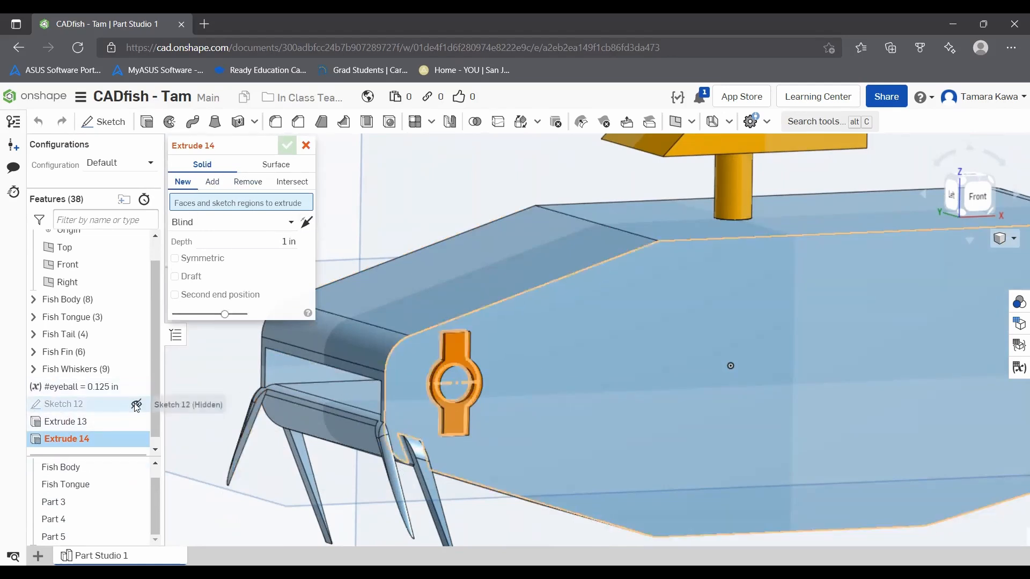
click(459, 378)
click(258, 248)
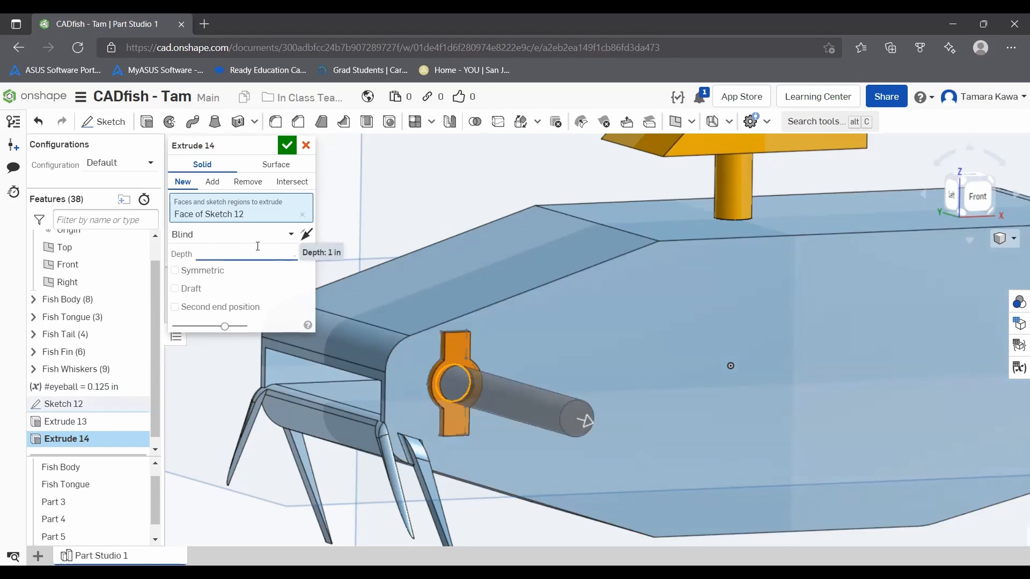
key(Return)
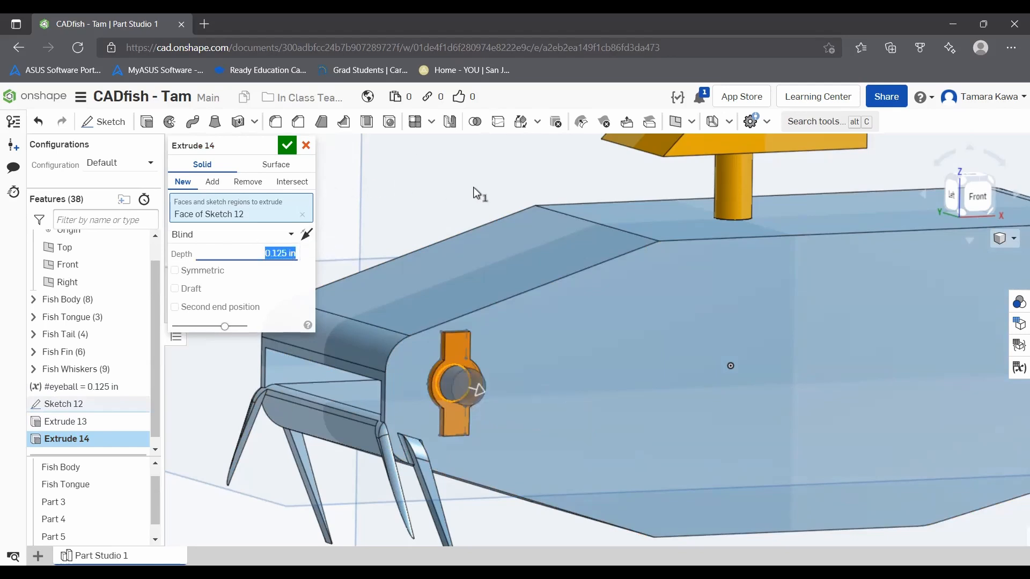
right_drag(389, 221, 344, 213)
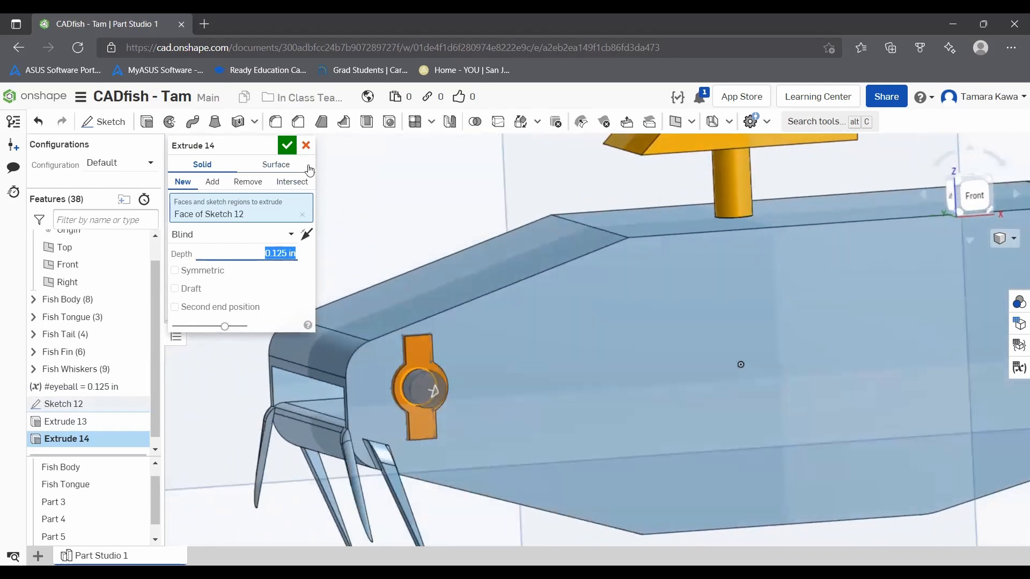
click(286, 153)
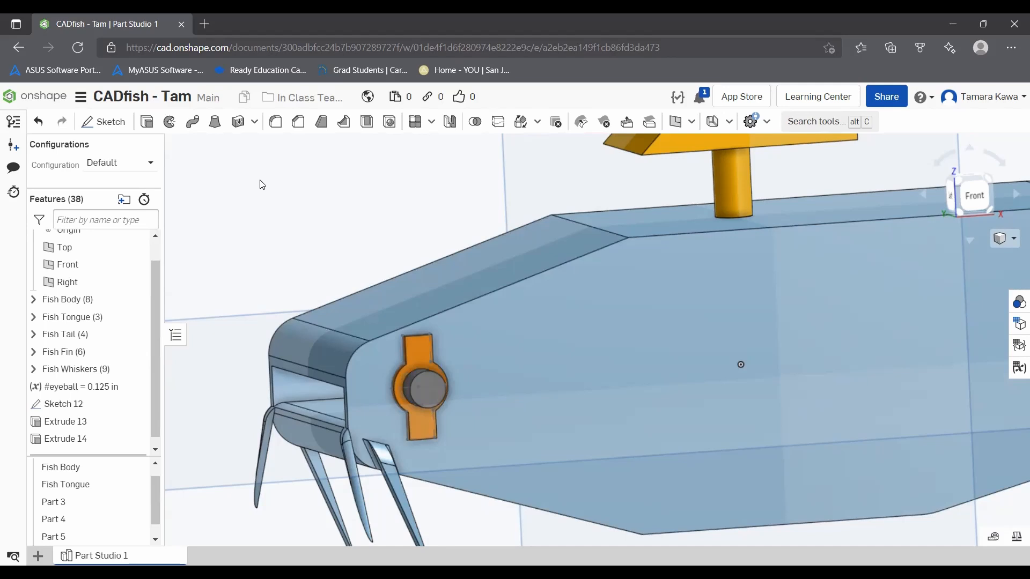
Step: Edit Sketch 12 and draw a vertical construction line about 0.28 in long through the center of the eye circle
right_click(65, 411)
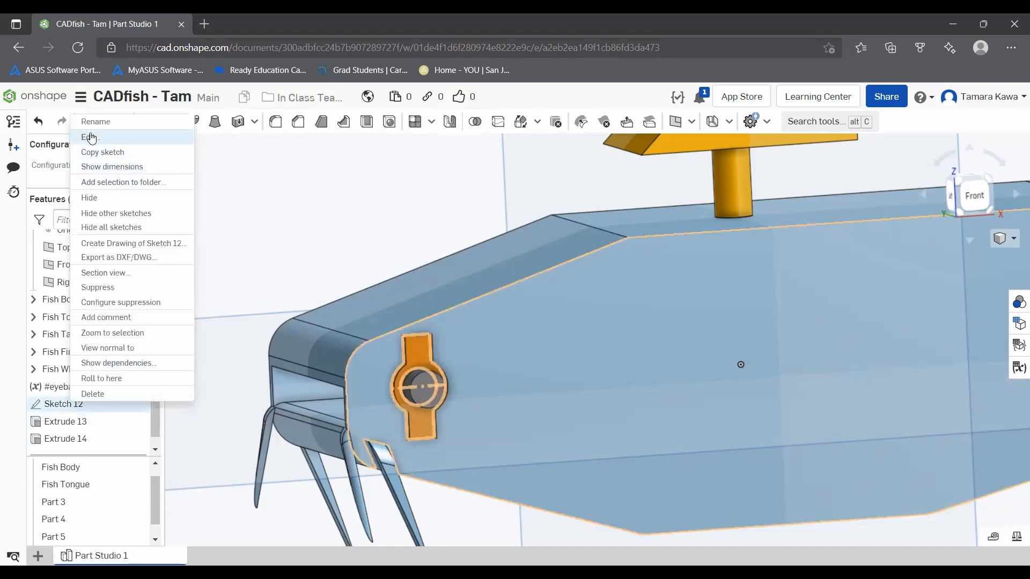
click(88, 135)
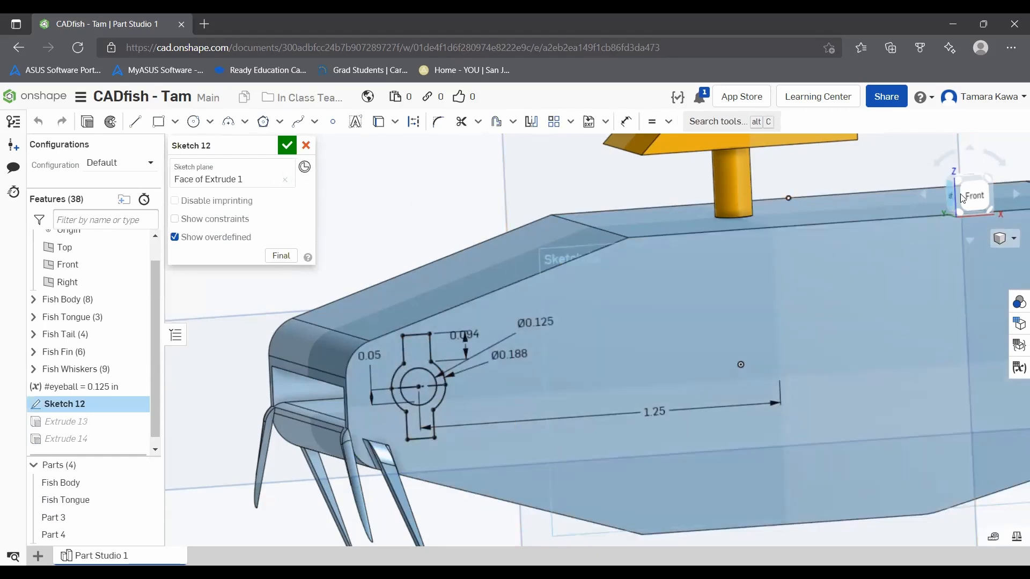
click(969, 191)
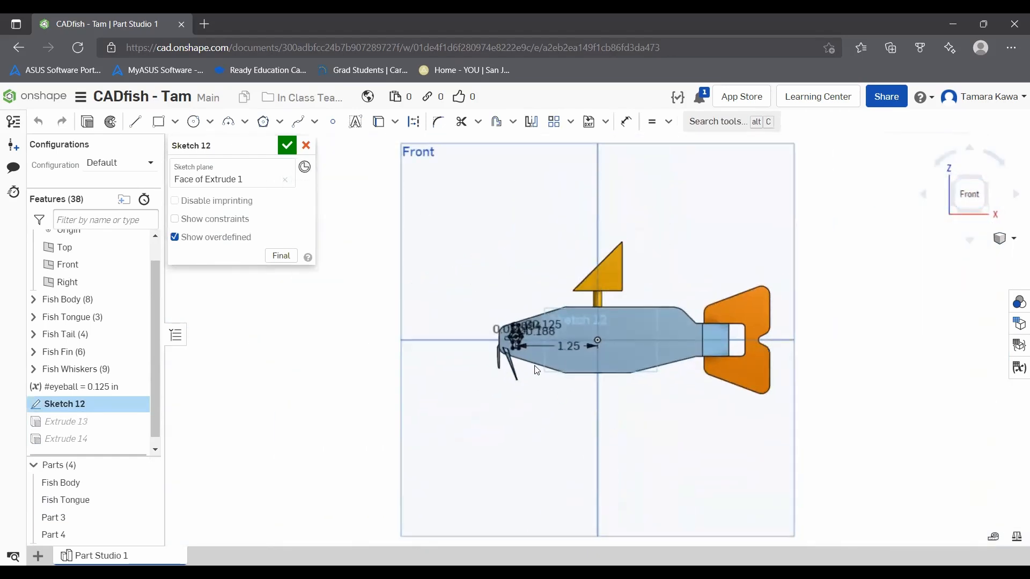
scroll(524, 335, up, 5)
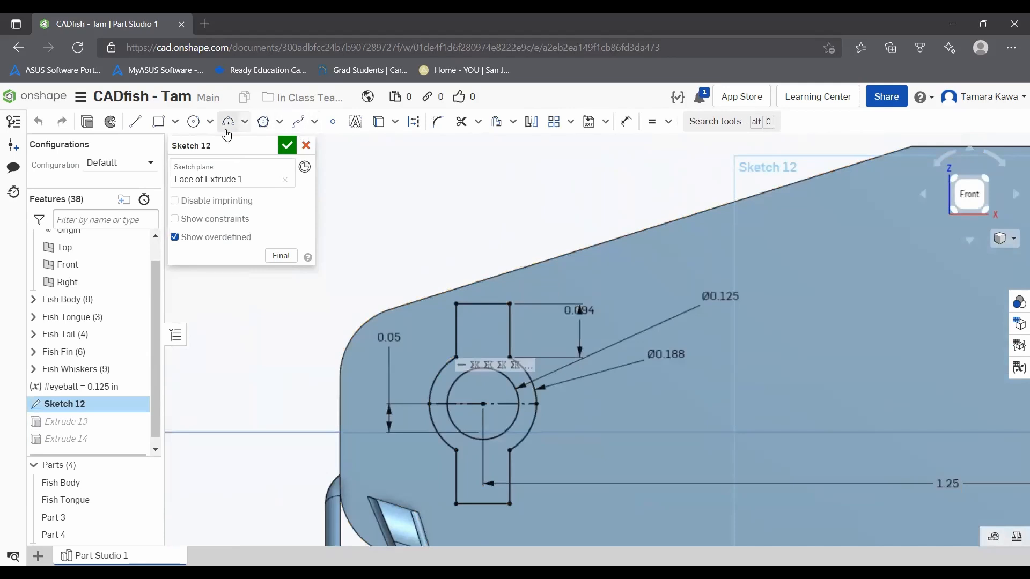
click(135, 122)
click(413, 121)
click(483, 402)
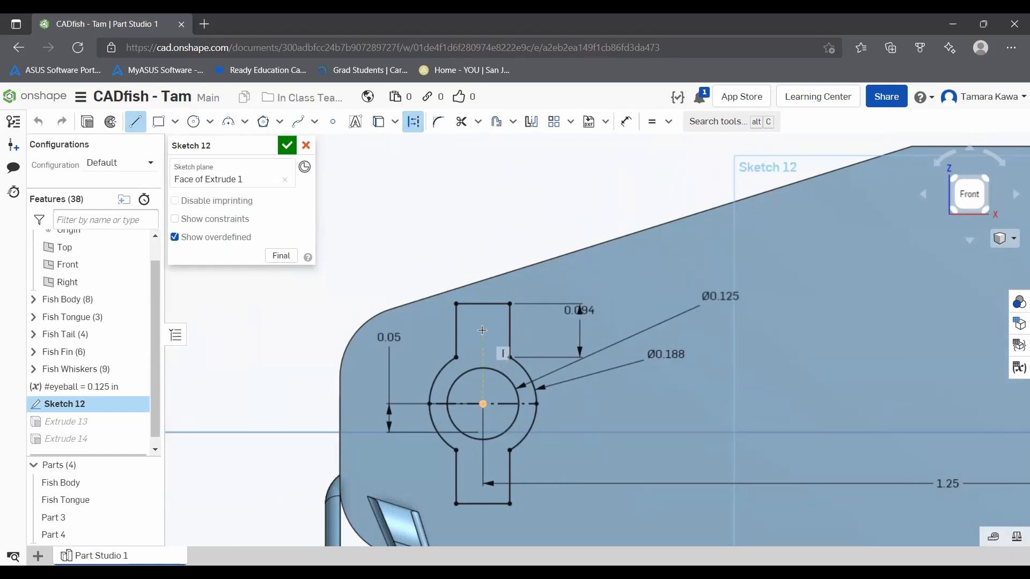
click(481, 487)
key(Escape)
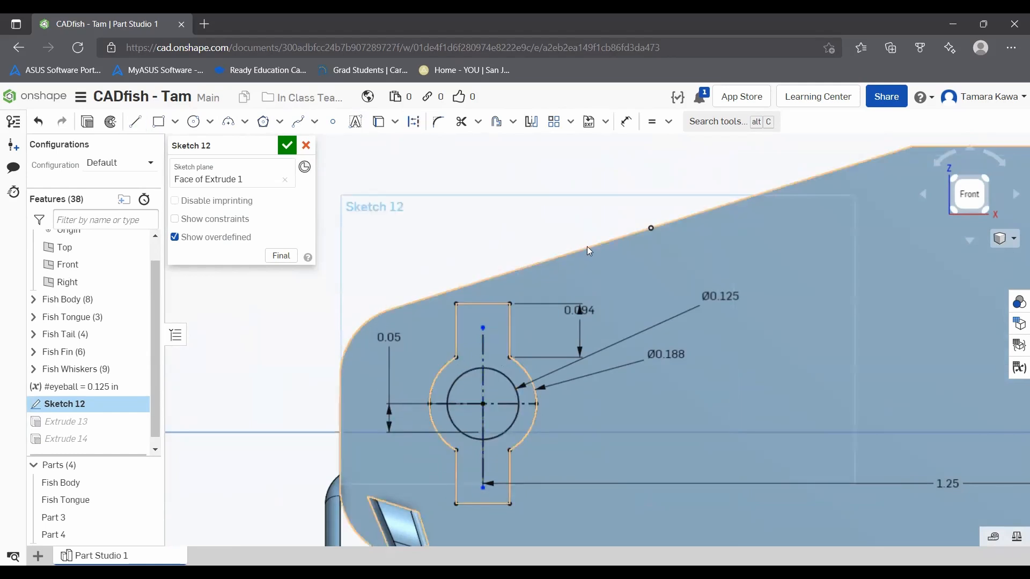
Step: Dimension the vertical construction line's length between its endpoints as .275 in
click(626, 121)
click(483, 328)
click(482, 487)
click(306, 381)
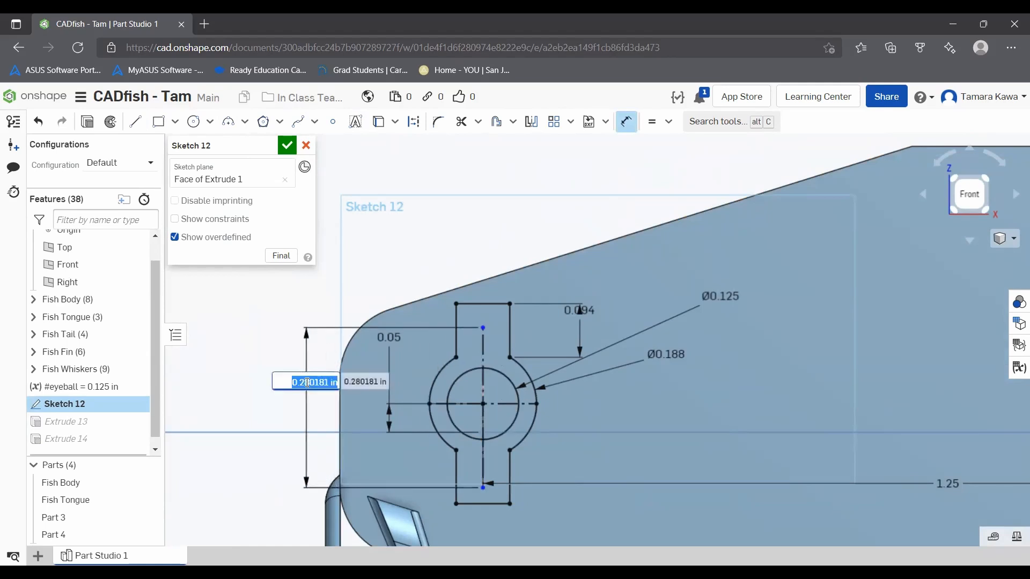
key(BackSpace)
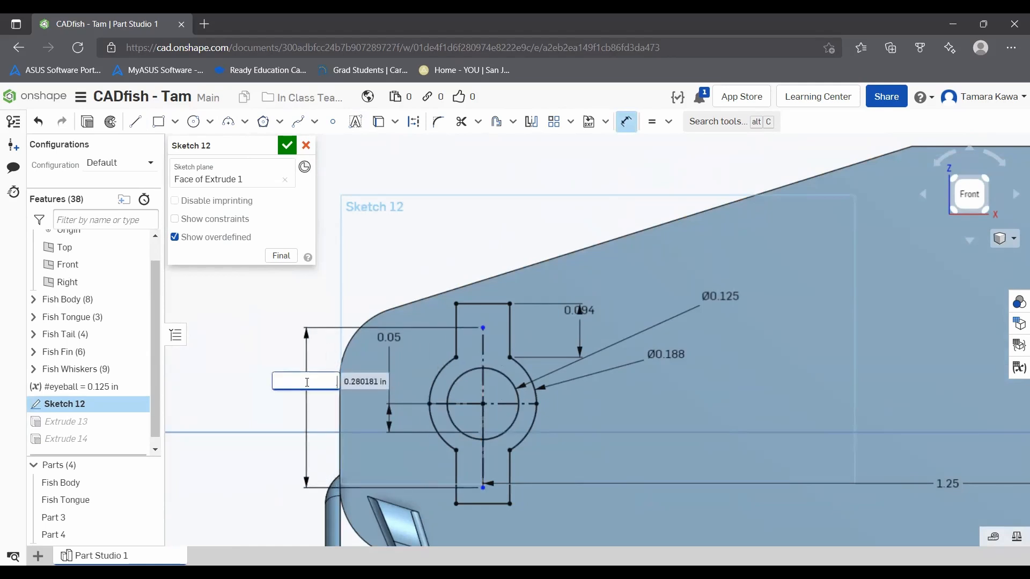
text(.275)
key(Return)
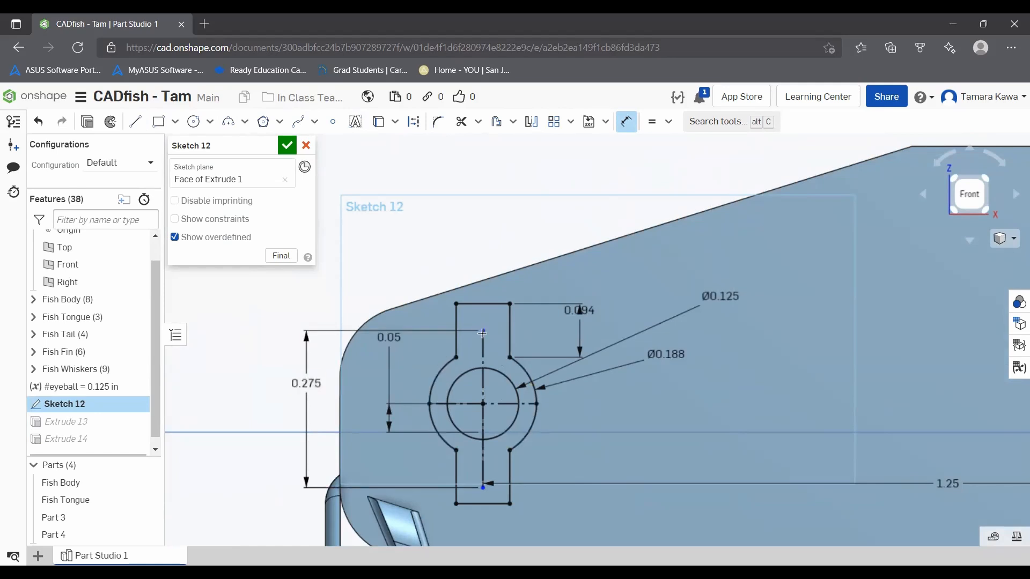
Step: Dimension the circle center to the construction line's upper endpoint as half of .275 in and finish the sketch
click(481, 402)
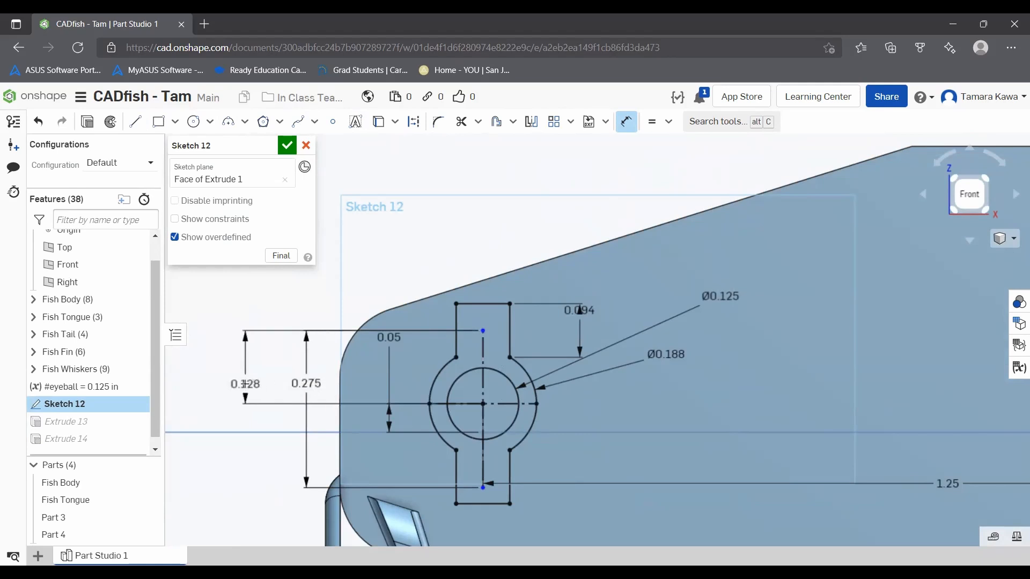
click(246, 384)
text(.275/2)
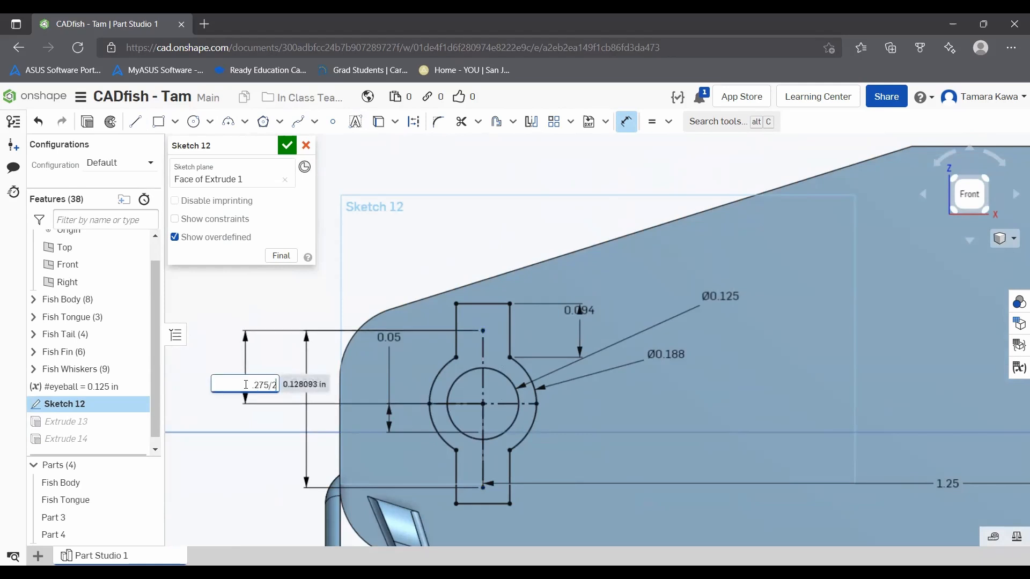
key(Return)
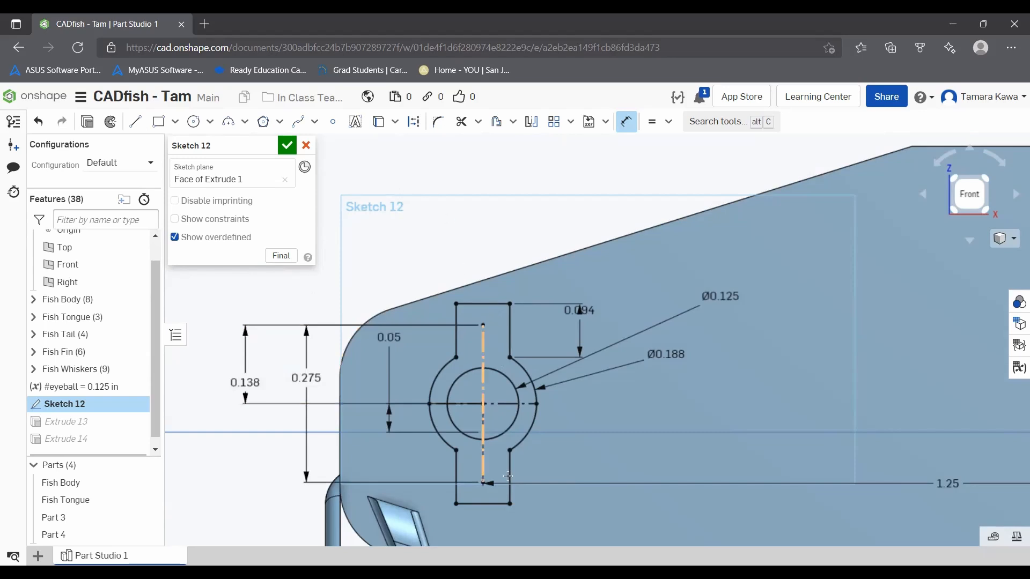
click(287, 145)
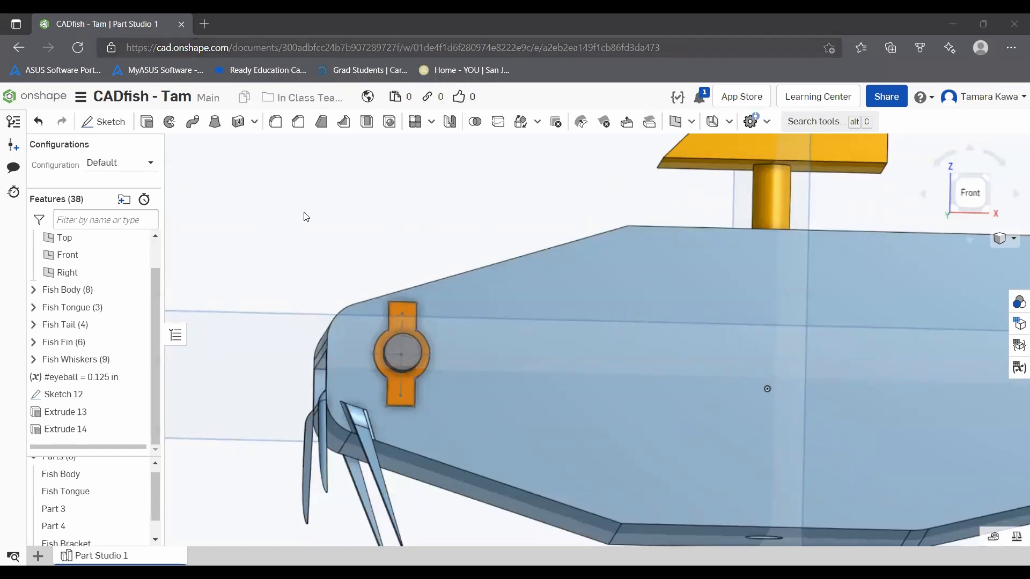
Step: Set up a simple, blind, ISO tapped M1 hole with 0.25 mm pitch and a tapped depth of 0.125 in
click(970, 192)
scroll(507, 332, up, 6)
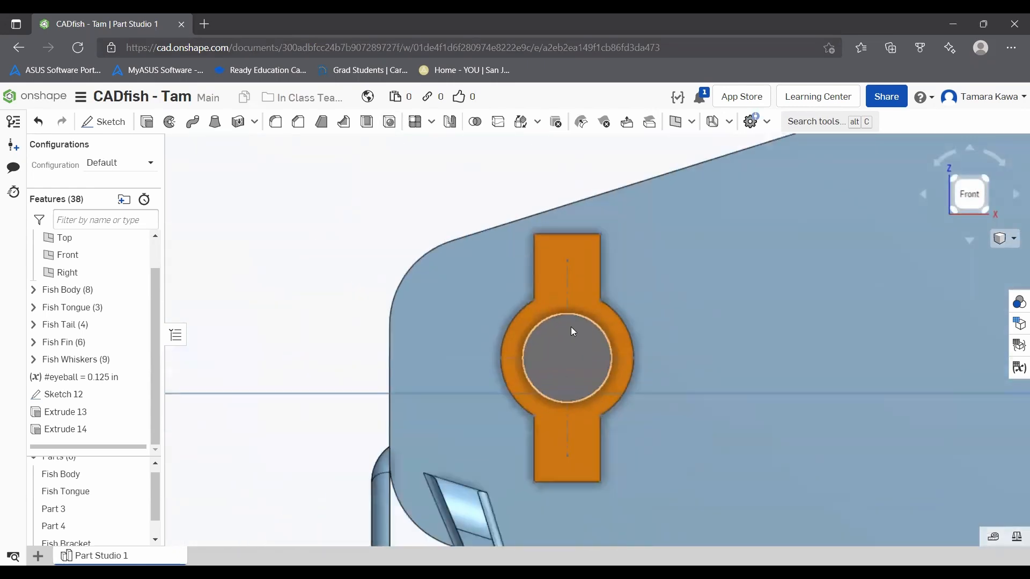
click(390, 123)
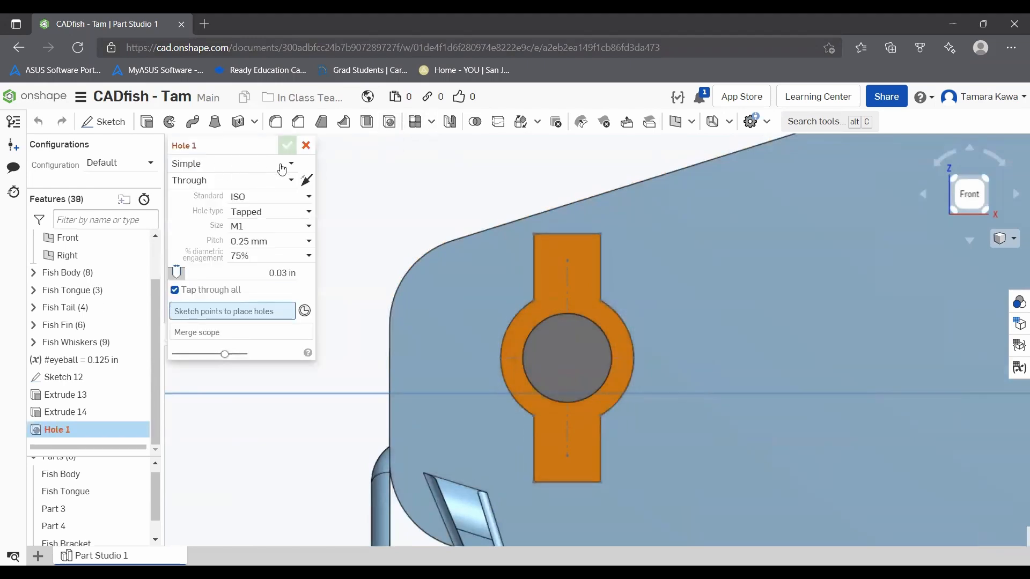
click(183, 163)
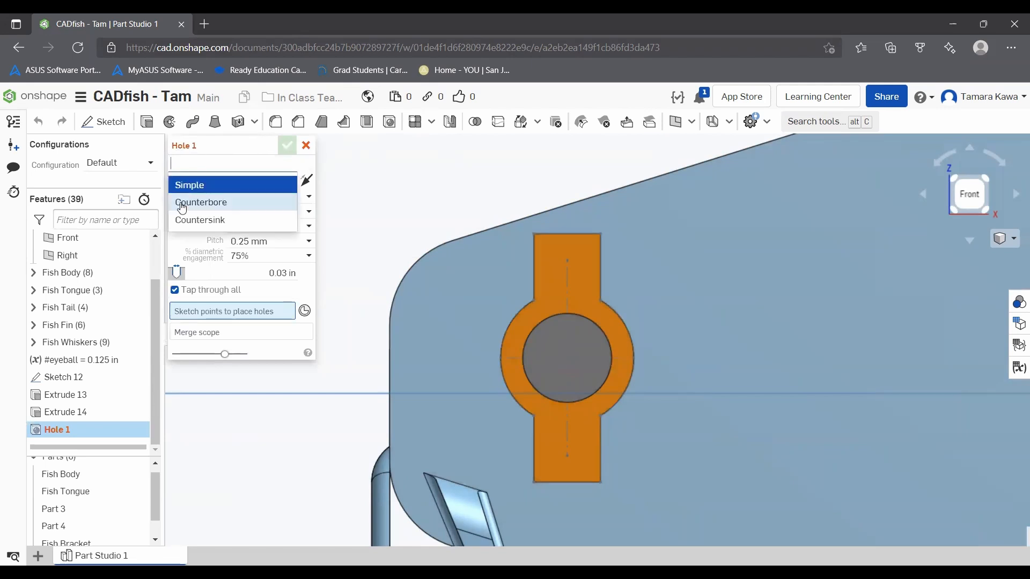
click(193, 185)
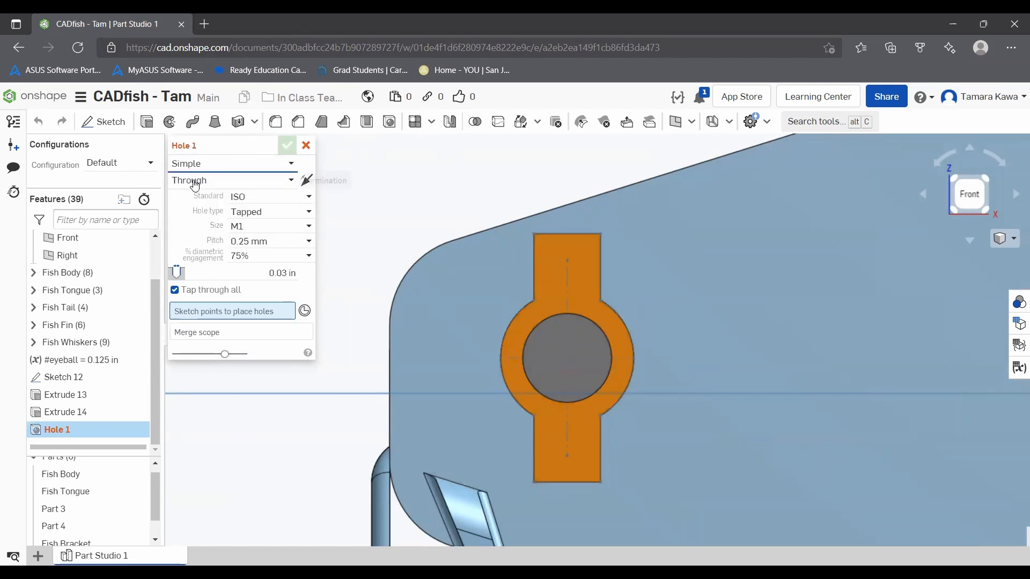
click(203, 181)
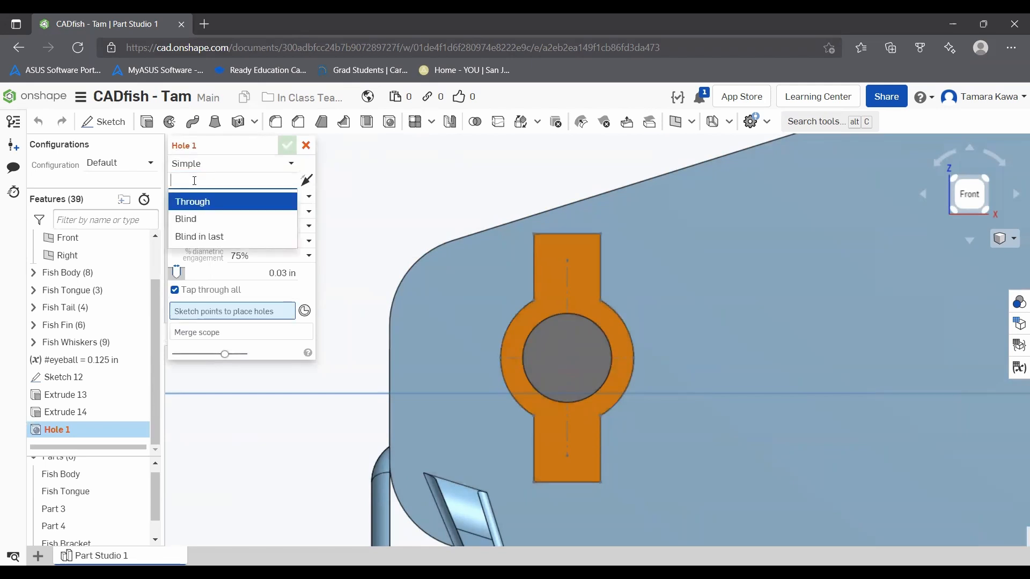
click(185, 220)
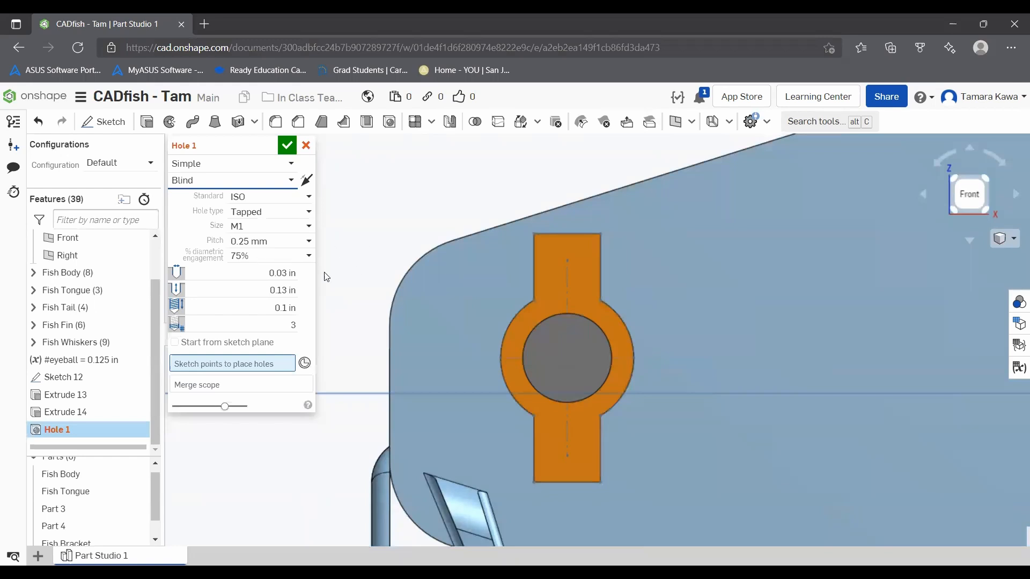
click(286, 307)
click(286, 306)
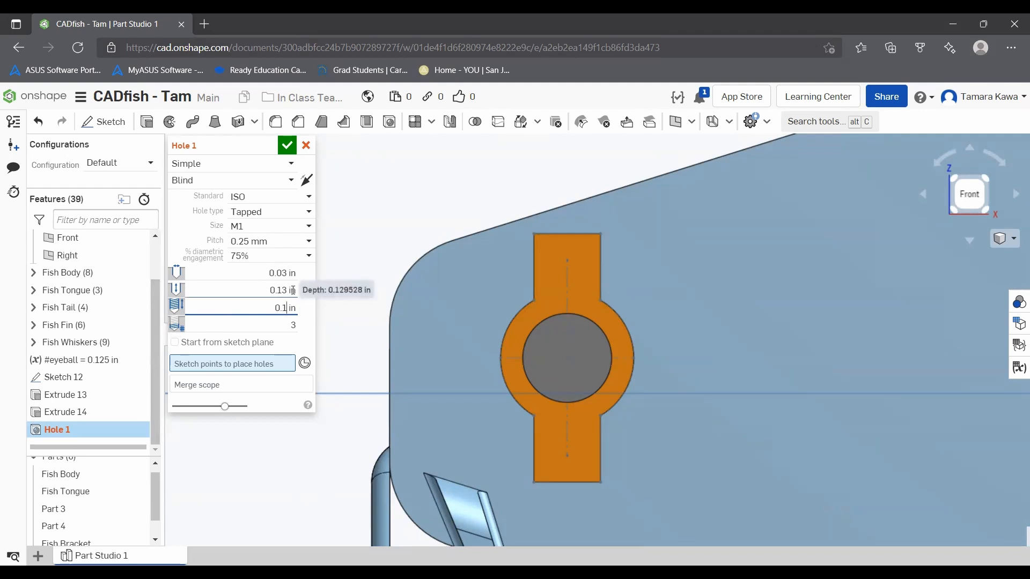
Step: Place the tapped holes at both endpoints of the vertical construction line, with Fish Body as the merge scope
click(234, 362)
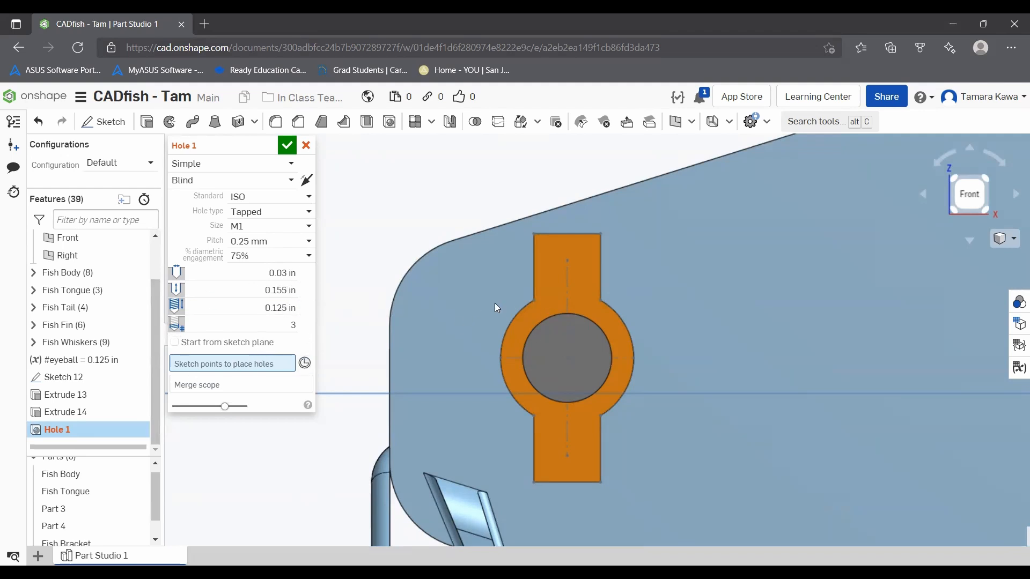
click(568, 261)
click(568, 456)
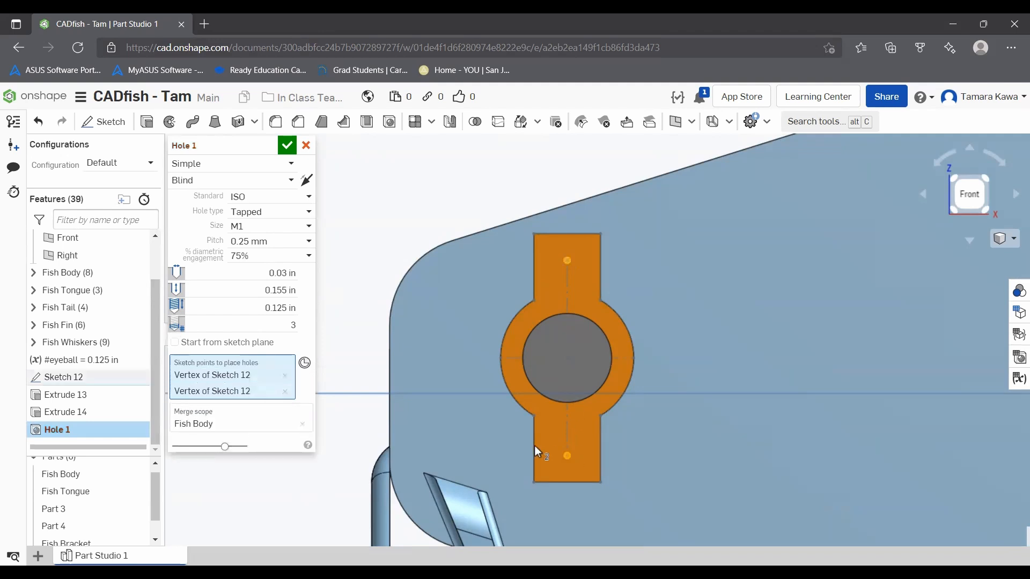
click(287, 146)
Step: Add blind M1 clearance holes with normal fit at the same two endpoints, direction flipped, with Fish Bracket as the merge scope
click(390, 122)
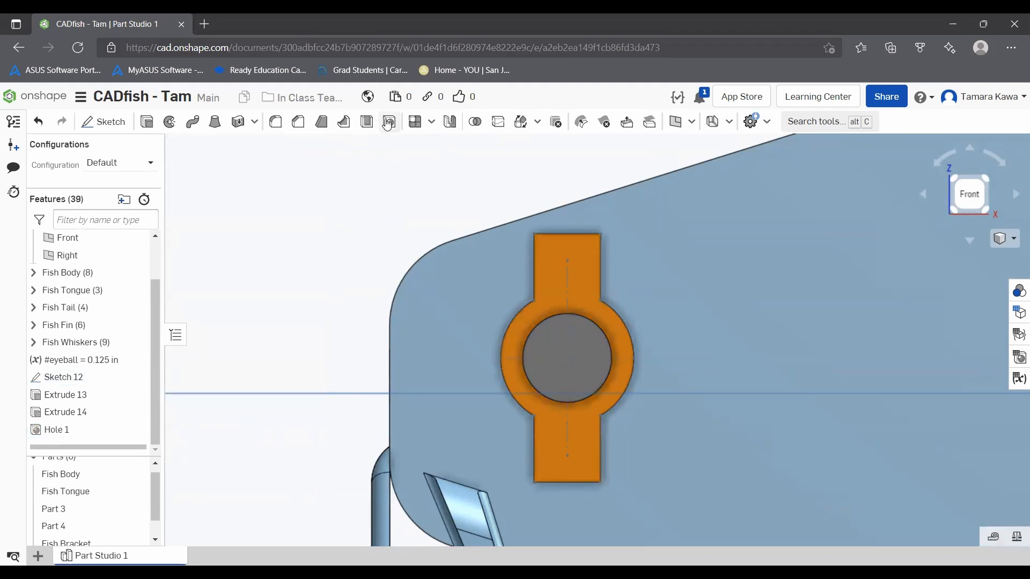
click(568, 261)
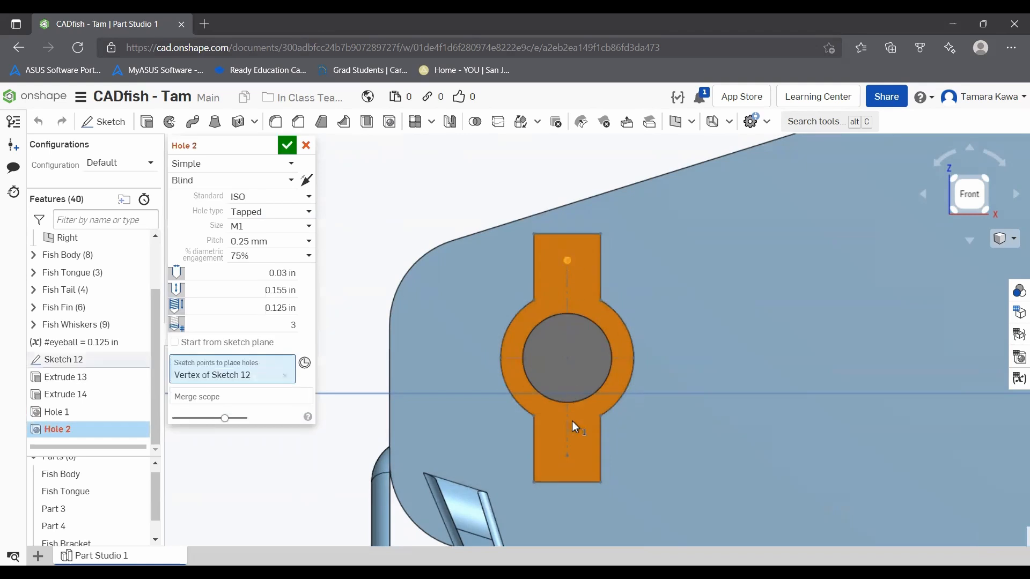
click(565, 455)
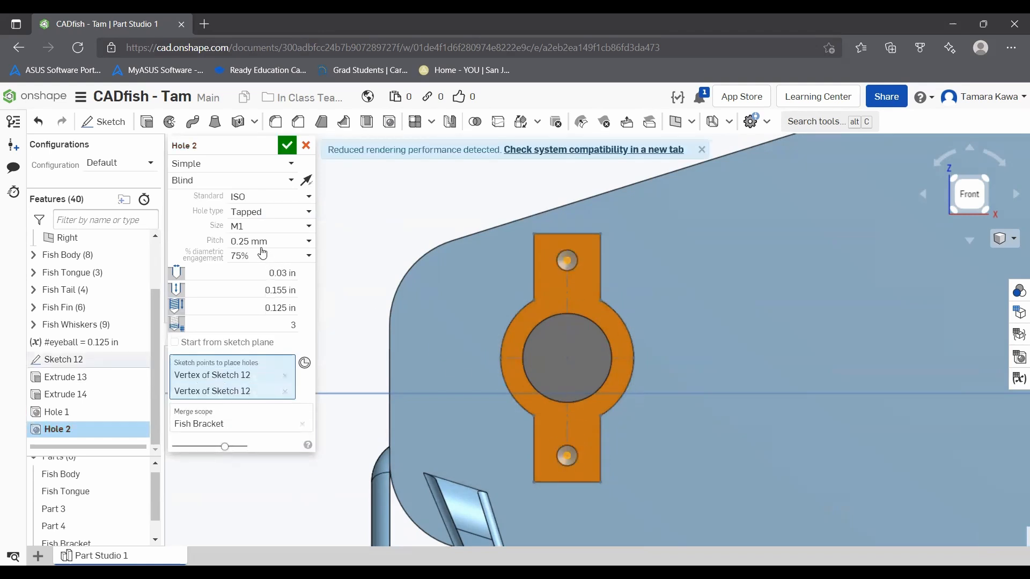
click(258, 213)
click(255, 231)
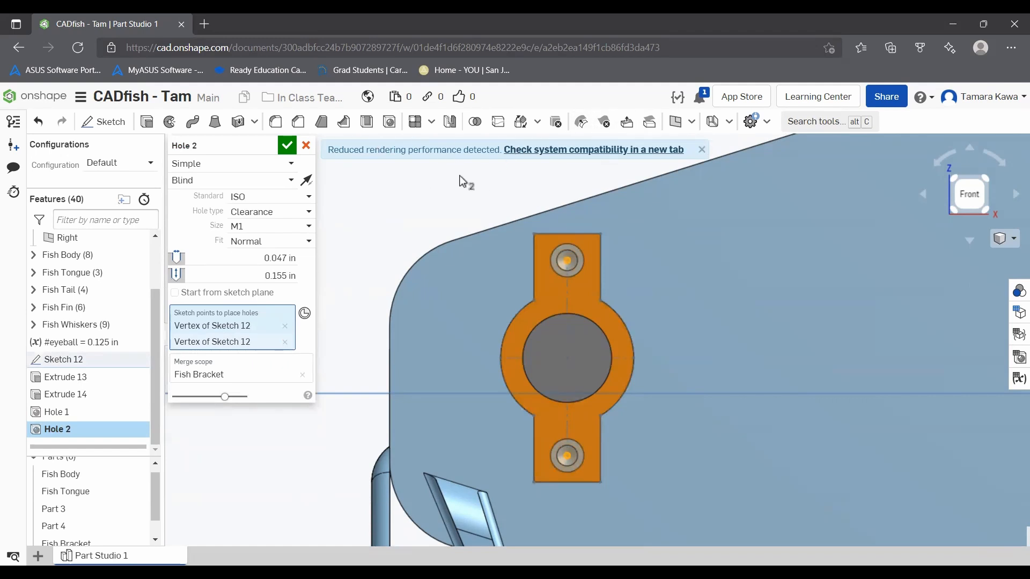
click(287, 146)
mouse_move(421, 272)
right_down()
mouse_move(349, 269)
mouse_move(485, 268)
mouse_move(337, 279)
right_up()
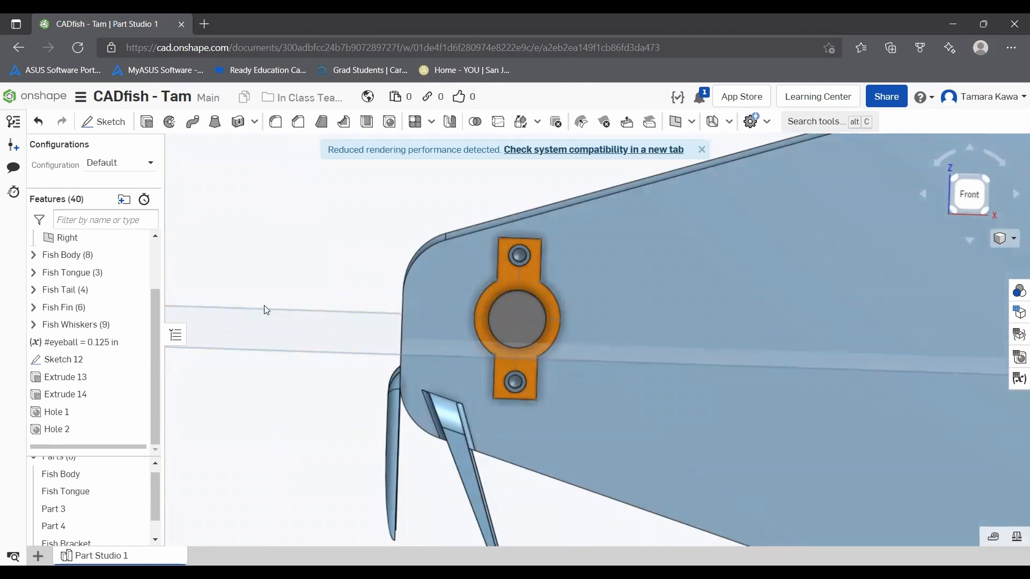
Step: Set up a feature mirror with Hole 1 and Sketch 12 as the features to mirror
click(451, 122)
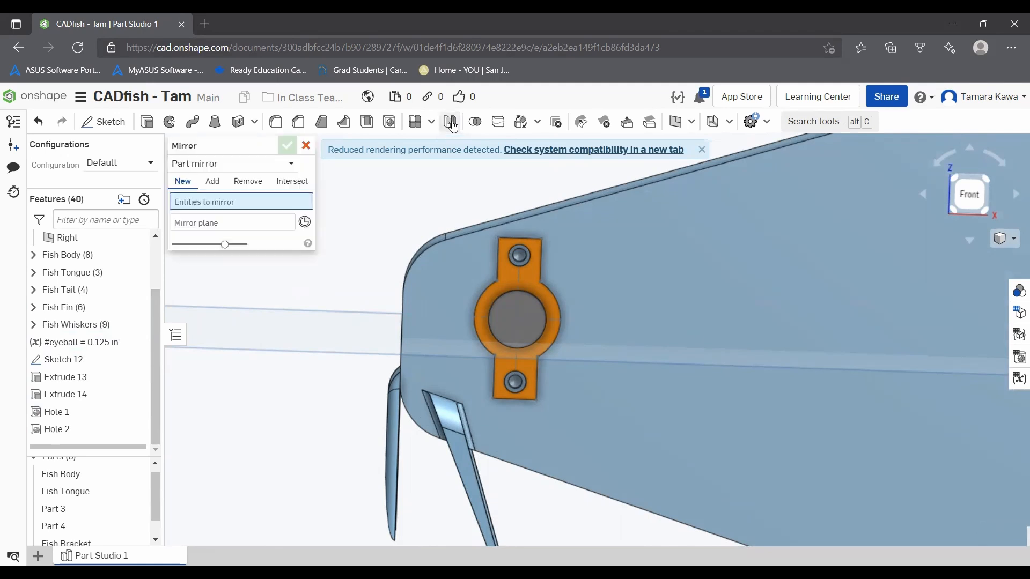
click(233, 164)
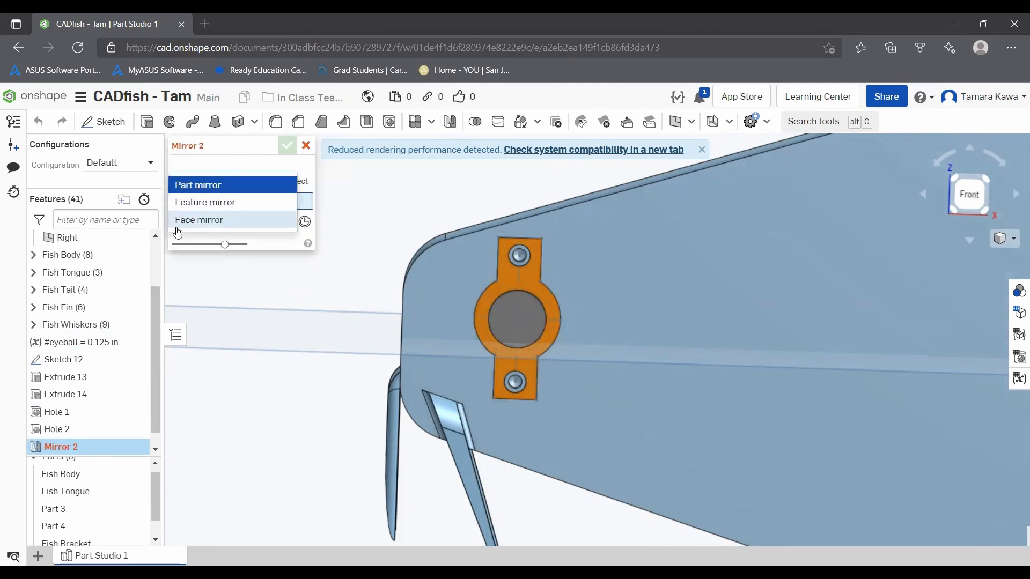
click(192, 211)
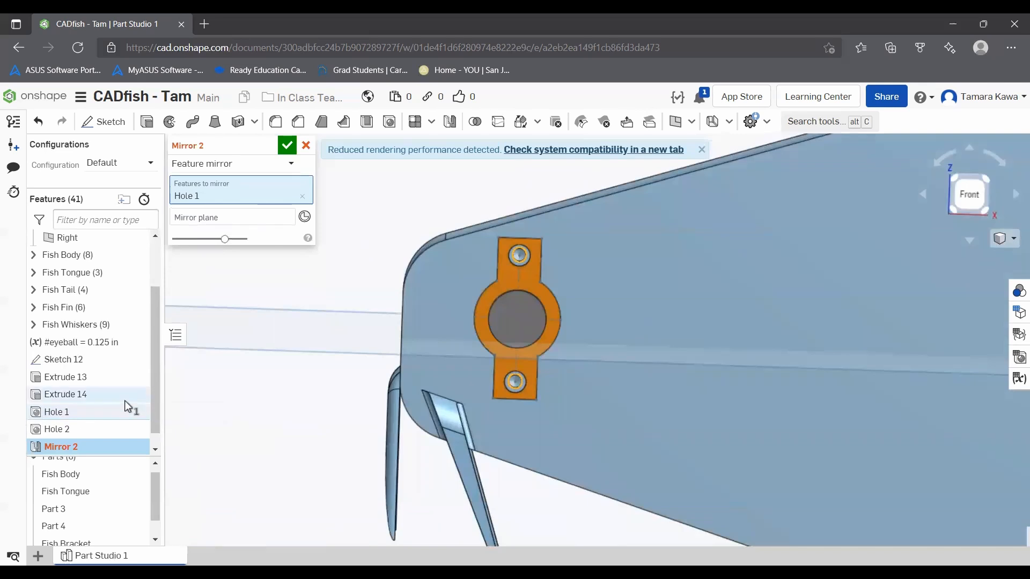
scroll(330, 301, down, 2)
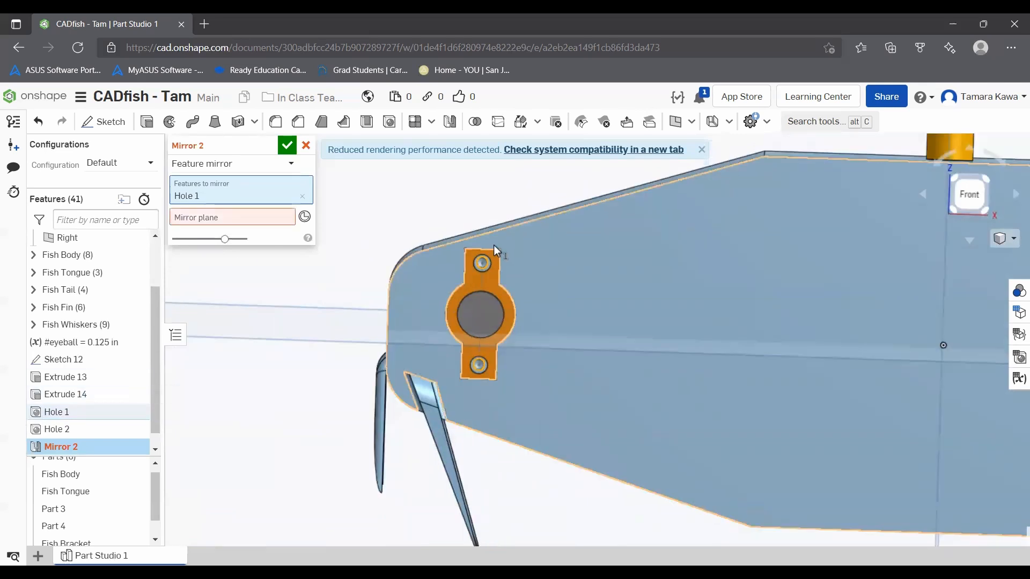
click(45, 364)
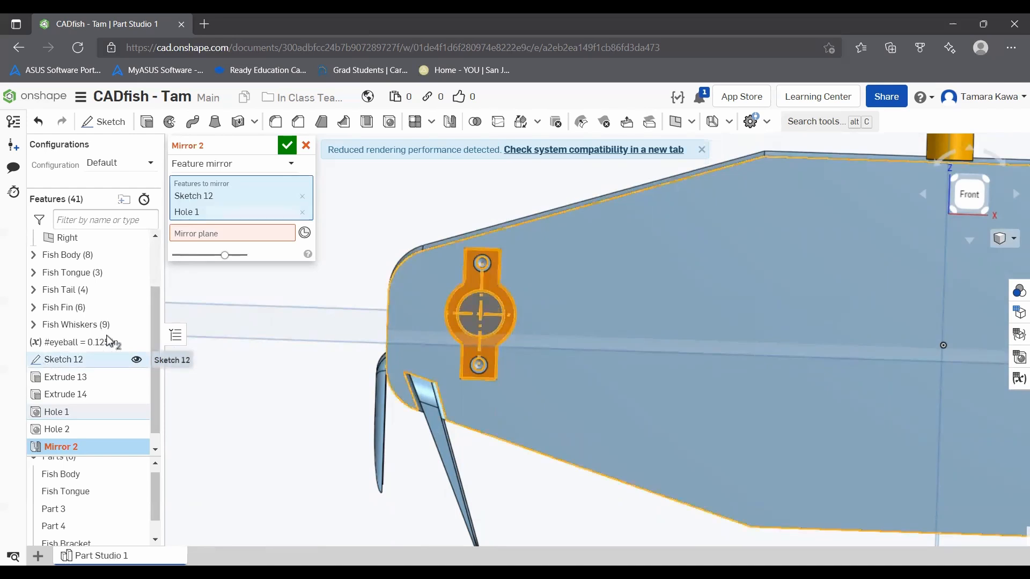
Step: Use the Front plane as the mirror plane, check the mirrored holes on the fish's far side, and accept the mirror
click(218, 235)
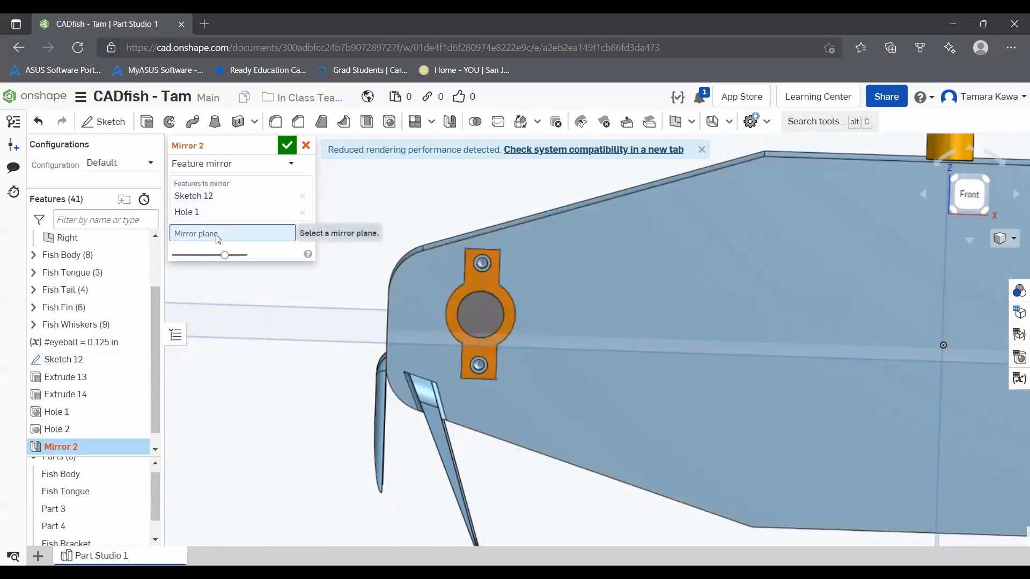
scroll(376, 345, down, 6)
click(347, 218)
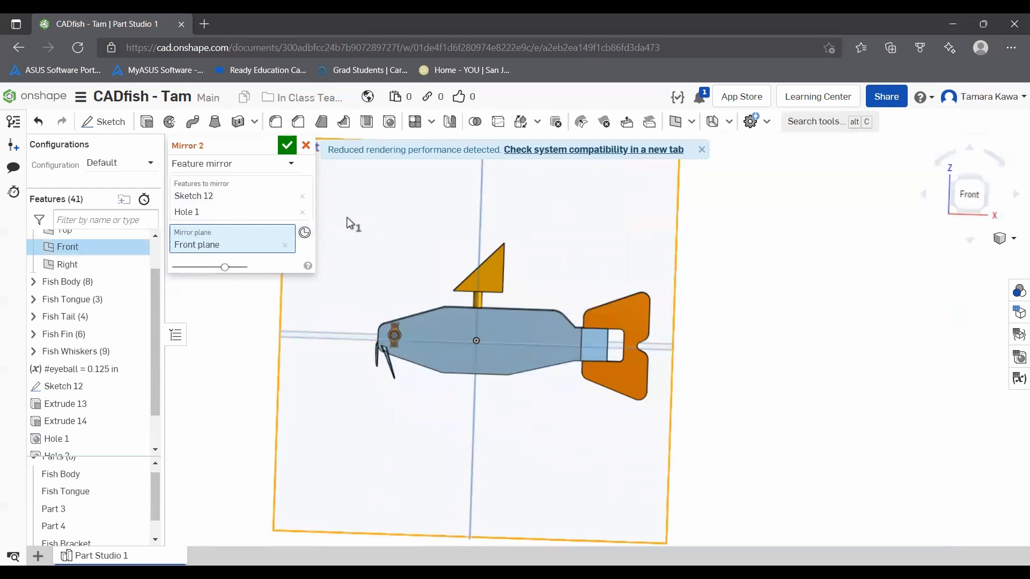
right_drag(234, 336, 388, 327)
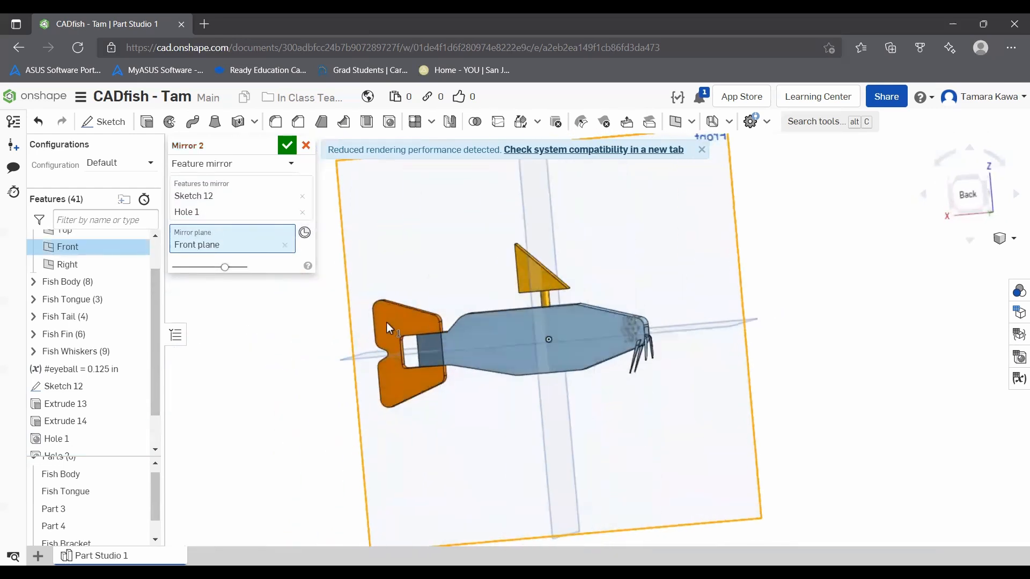
scroll(613, 311, up, 8)
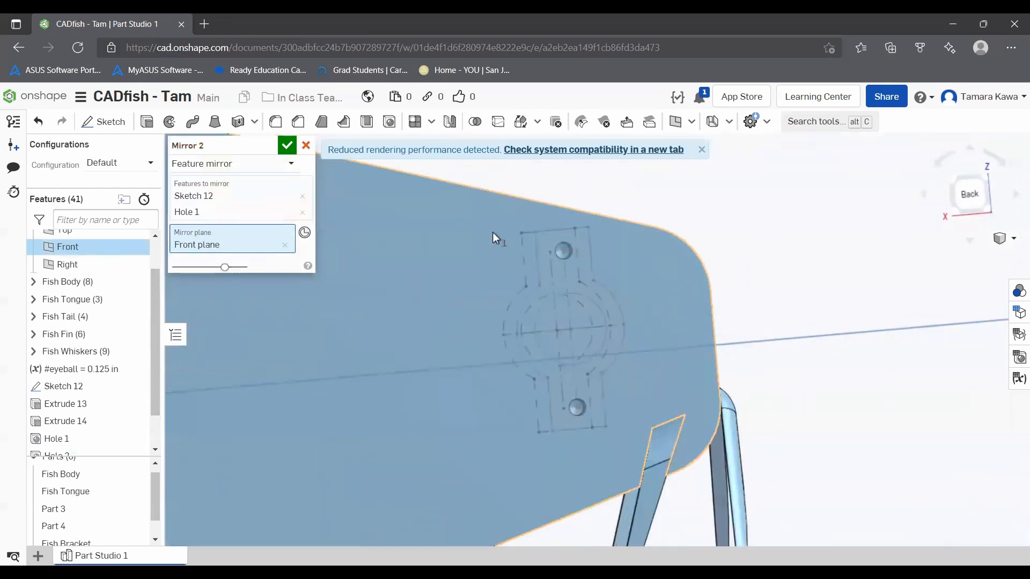
click(284, 145)
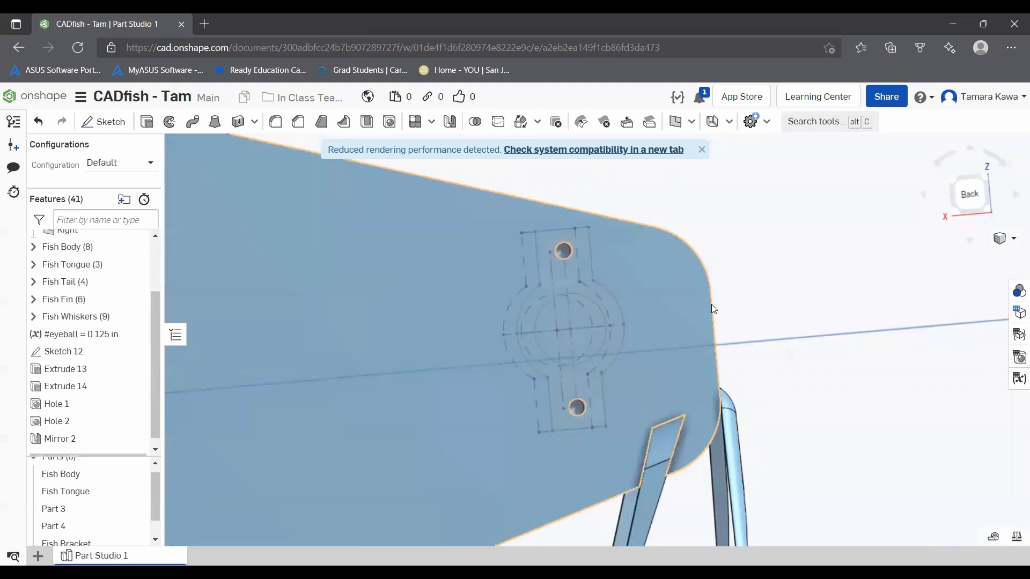
Step: Examine the hole table for the sizes and quantities of holes in Fish Body and Fish Bracket, and close it
scroll(713, 305, down, 8)
right_drag(917, 274, 755, 285)
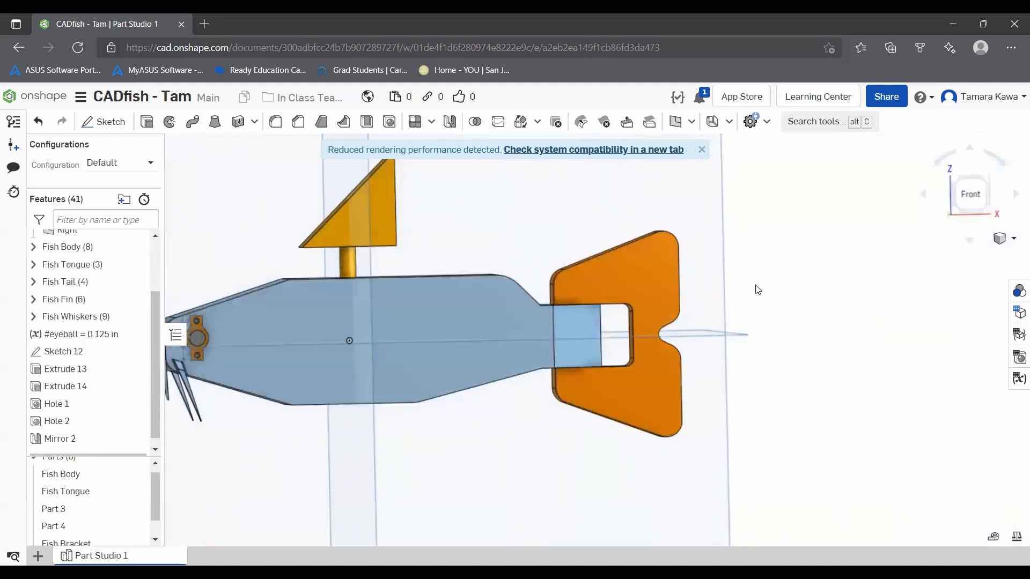
click(967, 196)
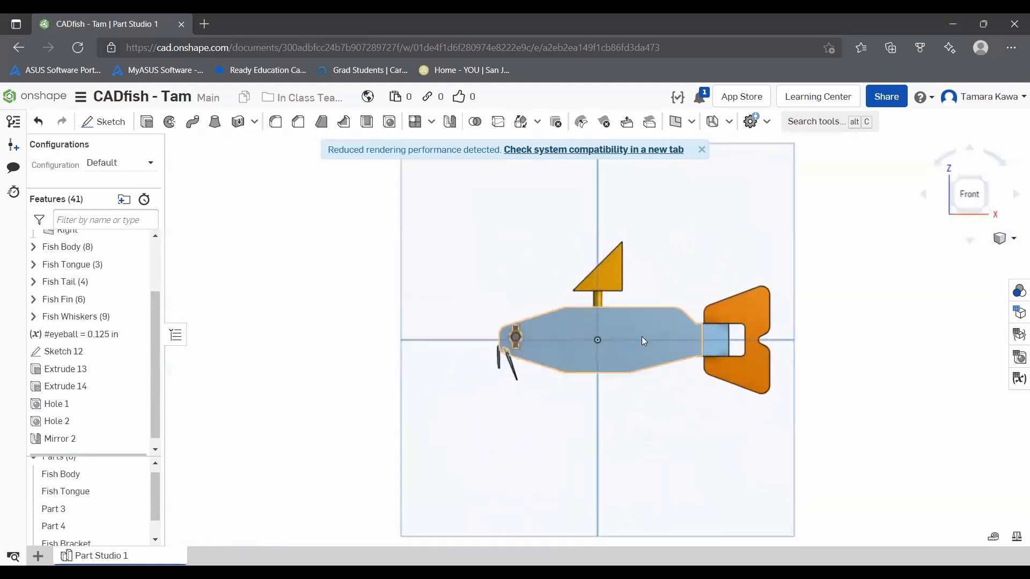
scroll(534, 336, up, 6)
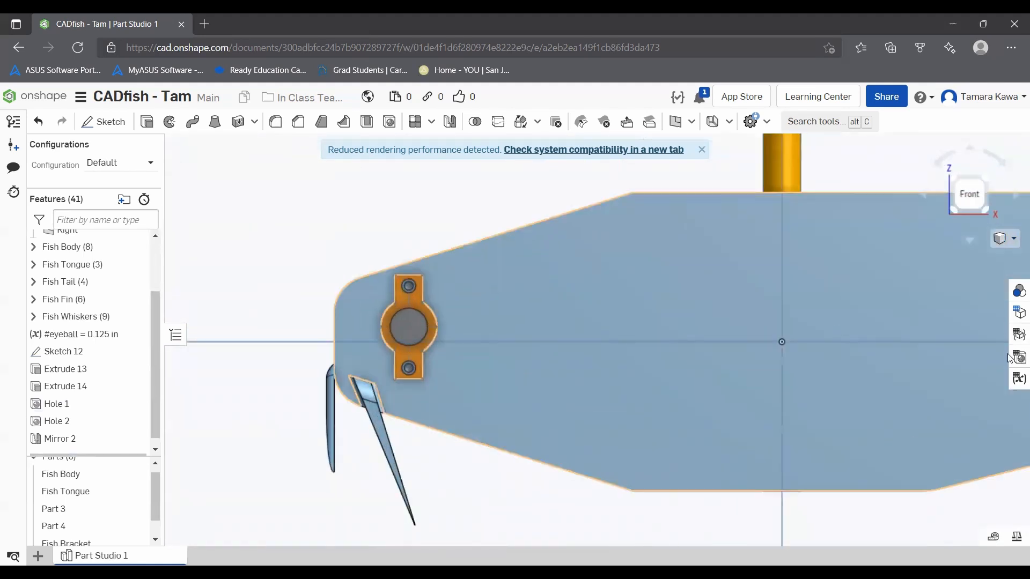
click(1017, 355)
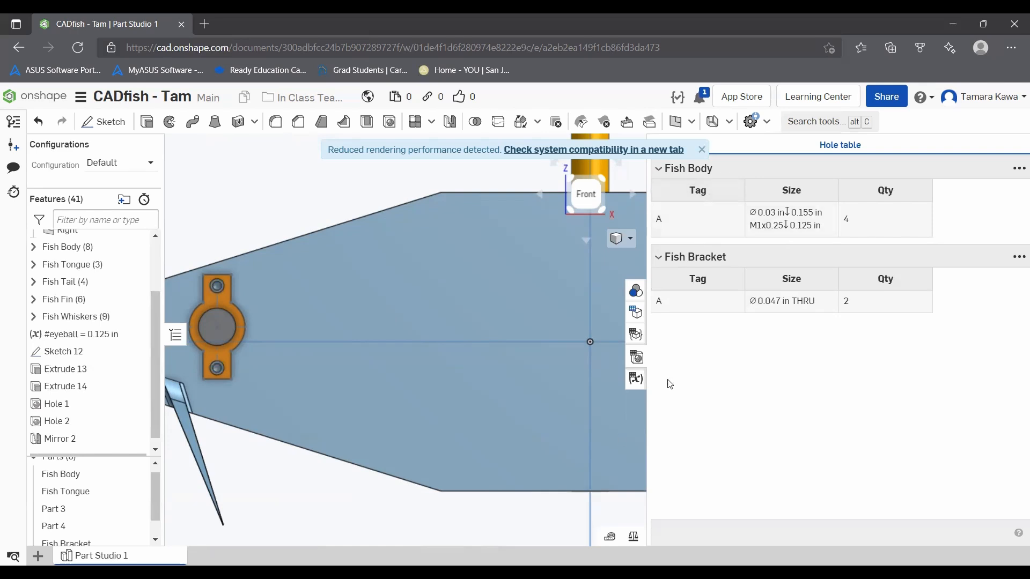
click(452, 537)
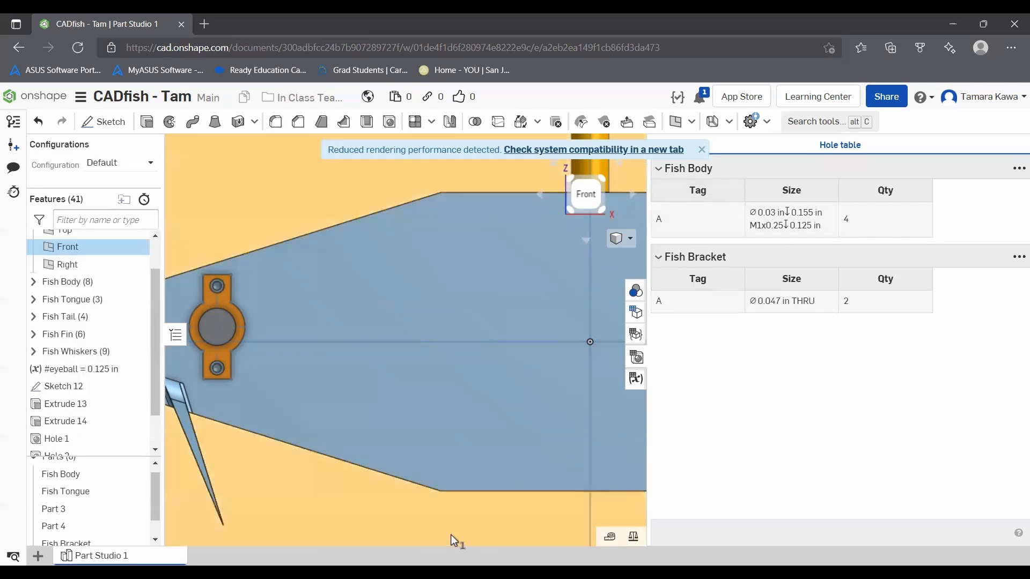
click(501, 497)
scroll(500, 494, down, 8)
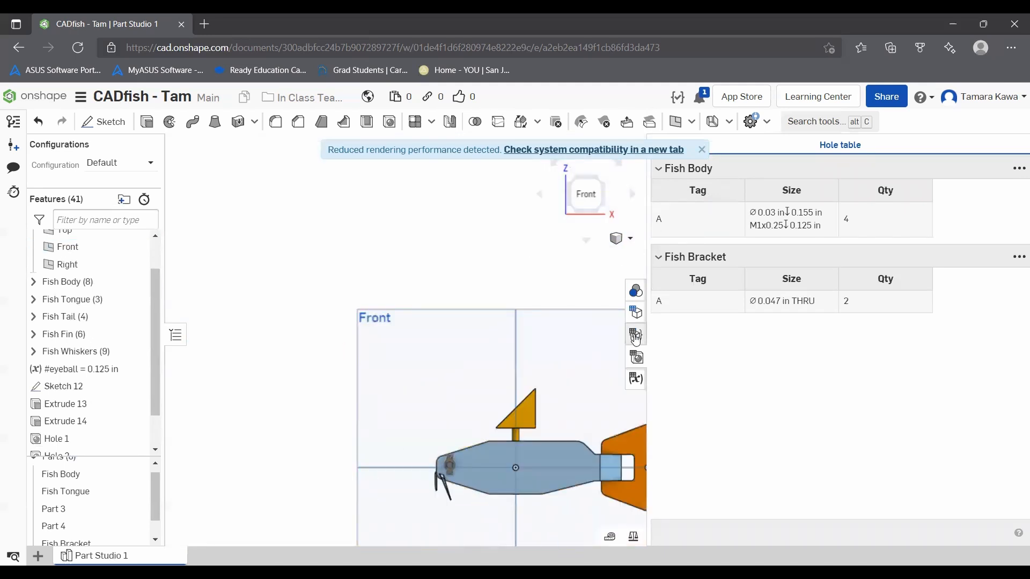
click(636, 357)
Step: Open material assignment for the Fish Bracket part and check the sources for adding a material library without adding one
scroll(674, 475, up, 5)
scroll(673, 472, up, 3)
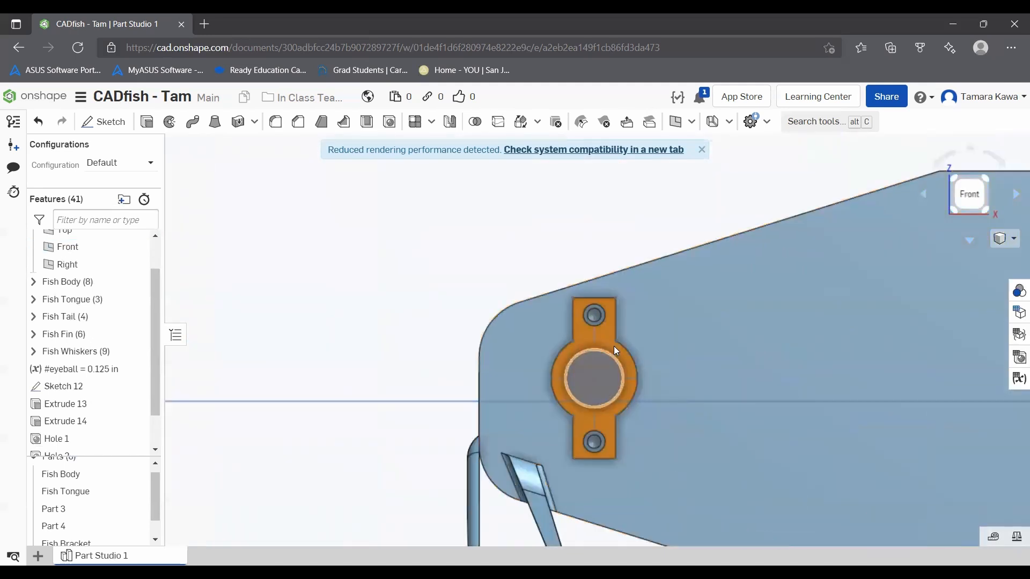
scroll(107, 507, down, 1)
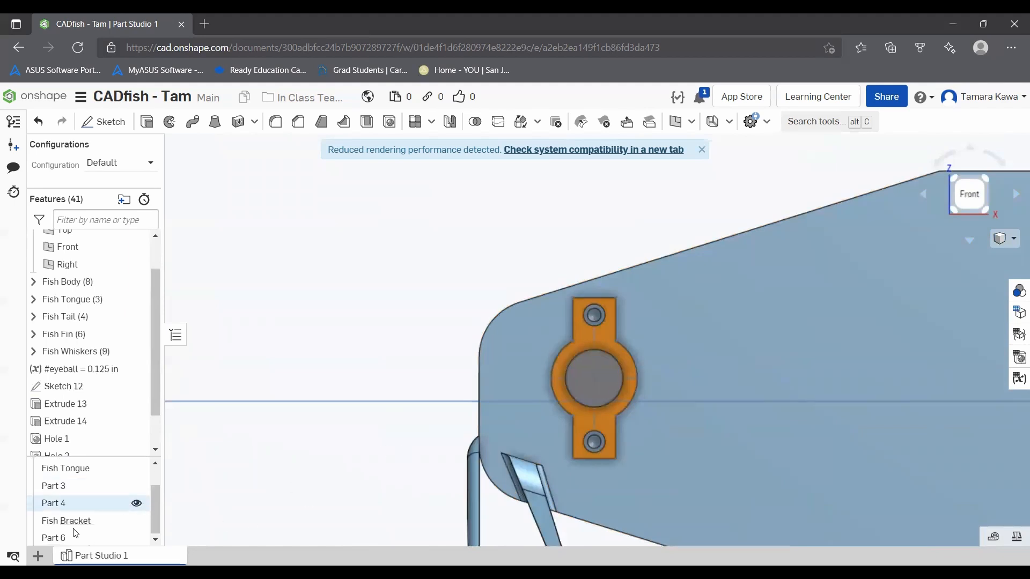
right_click(77, 515)
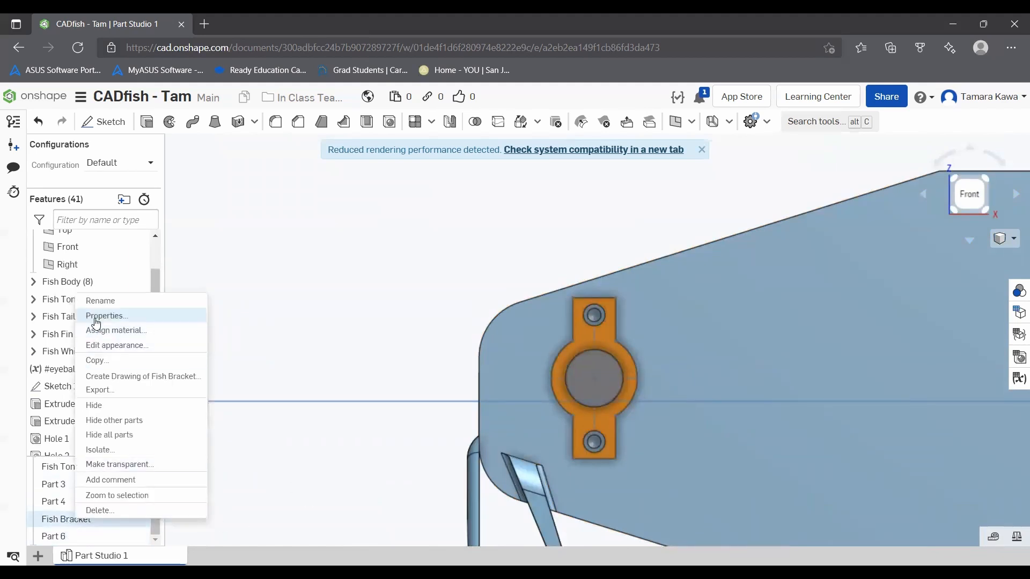
click(99, 331)
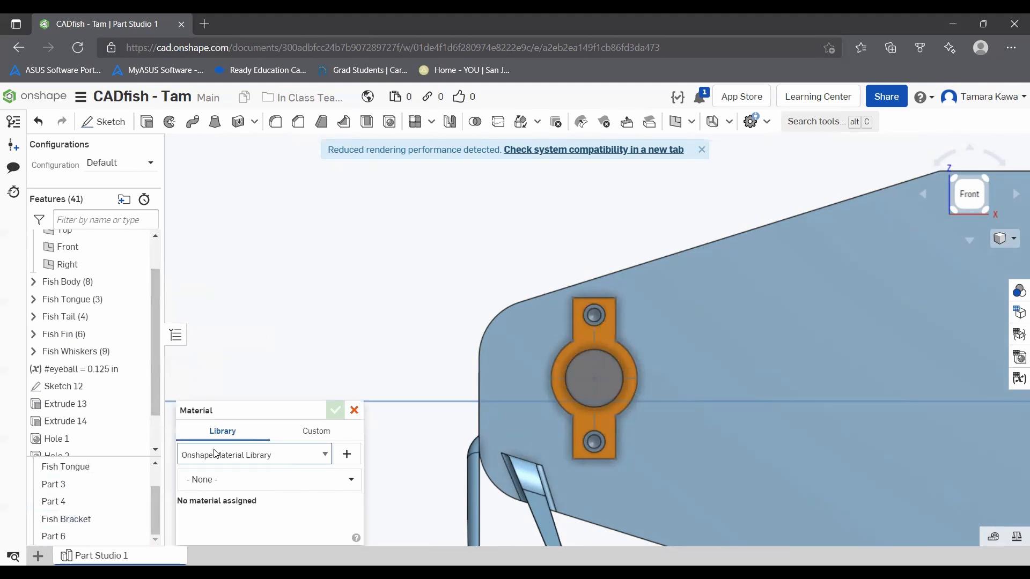
click(345, 455)
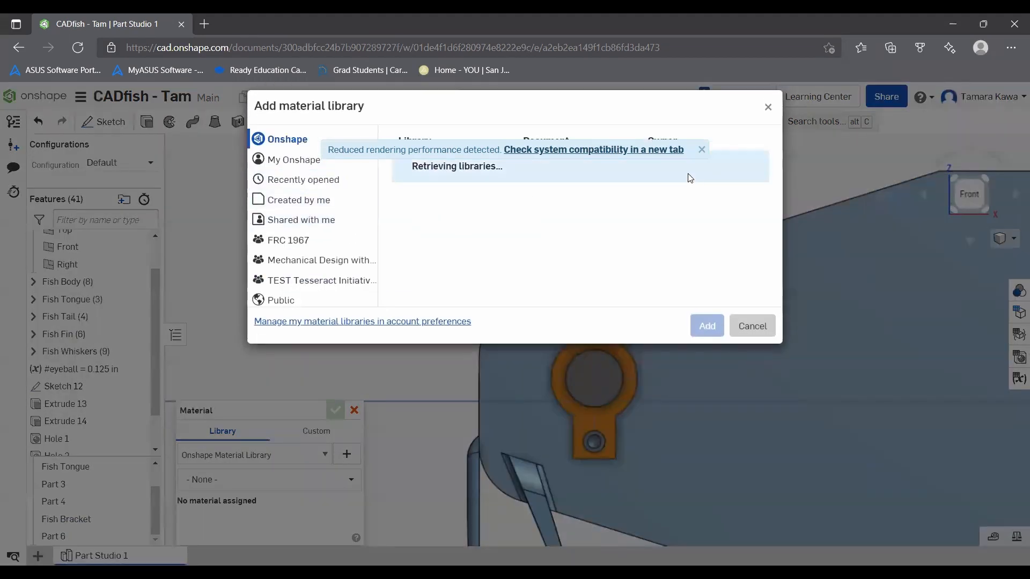
click(752, 326)
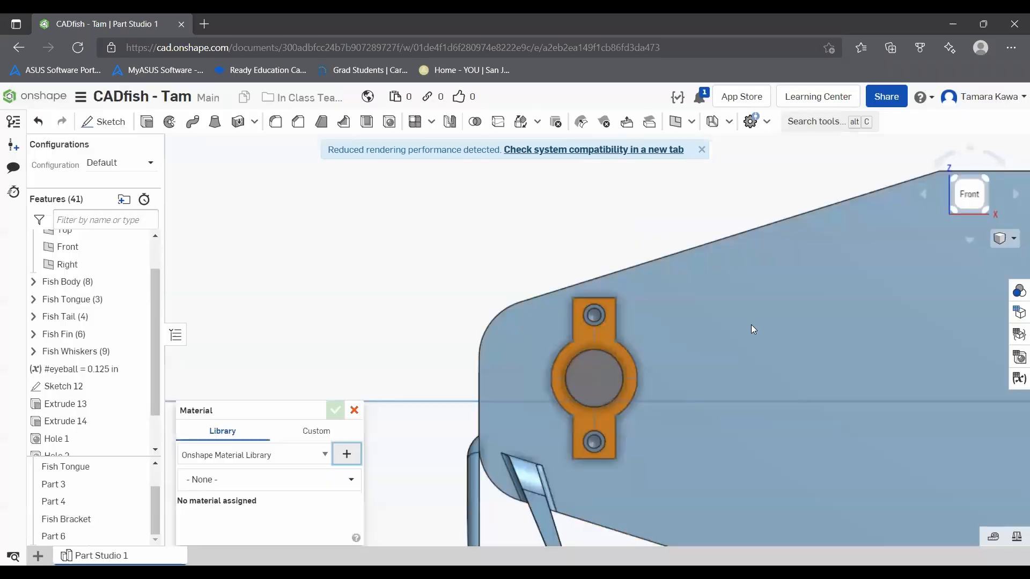
Step: Assign Basswood from the Onshape Material Library to Fish Bracket, checking the custom material fields before accepting
click(240, 486)
scroll(252, 386, down, 5)
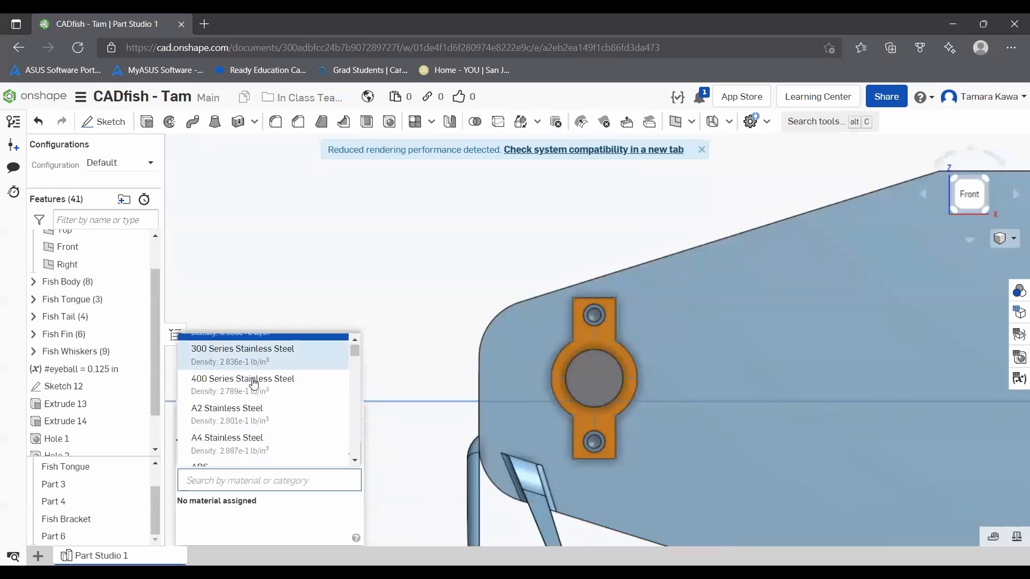
scroll(252, 397, down, 8)
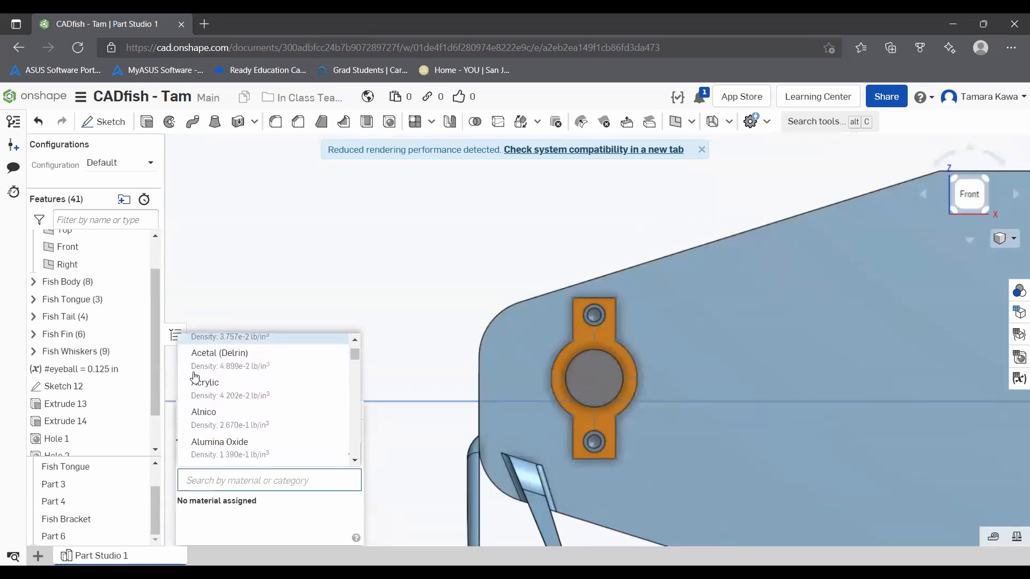
scroll(274, 413, down, 5)
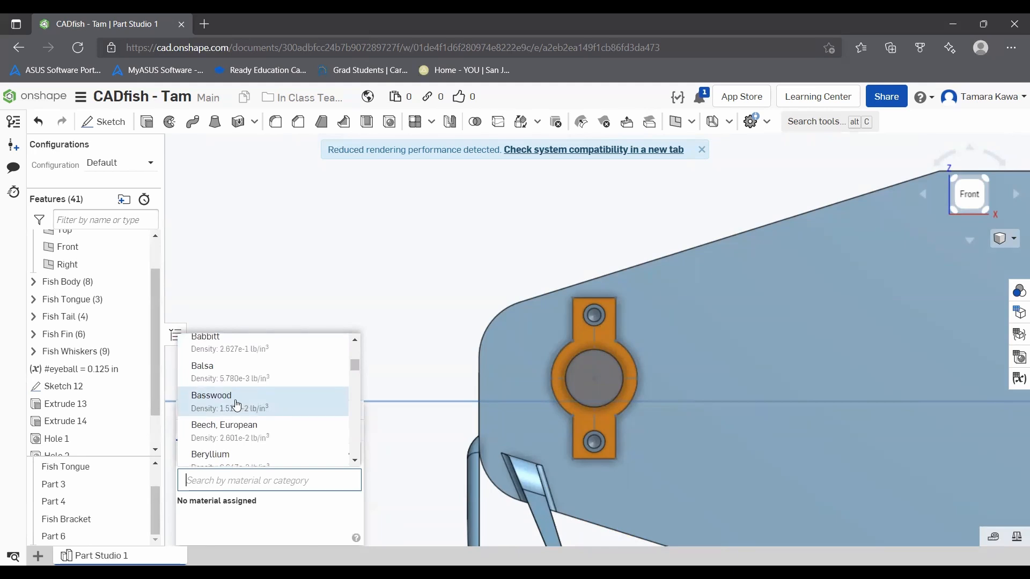
click(236, 403)
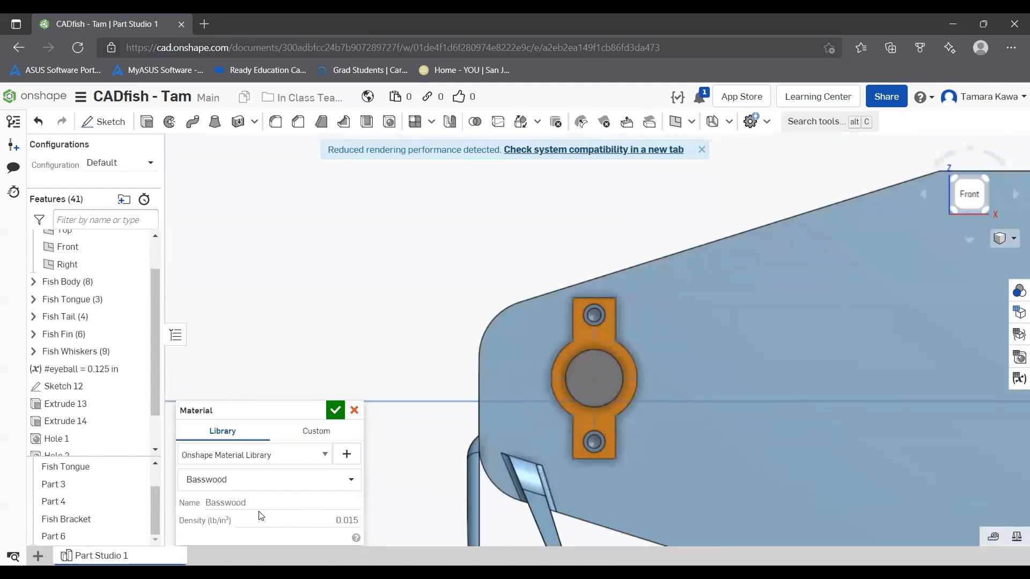
click(313, 432)
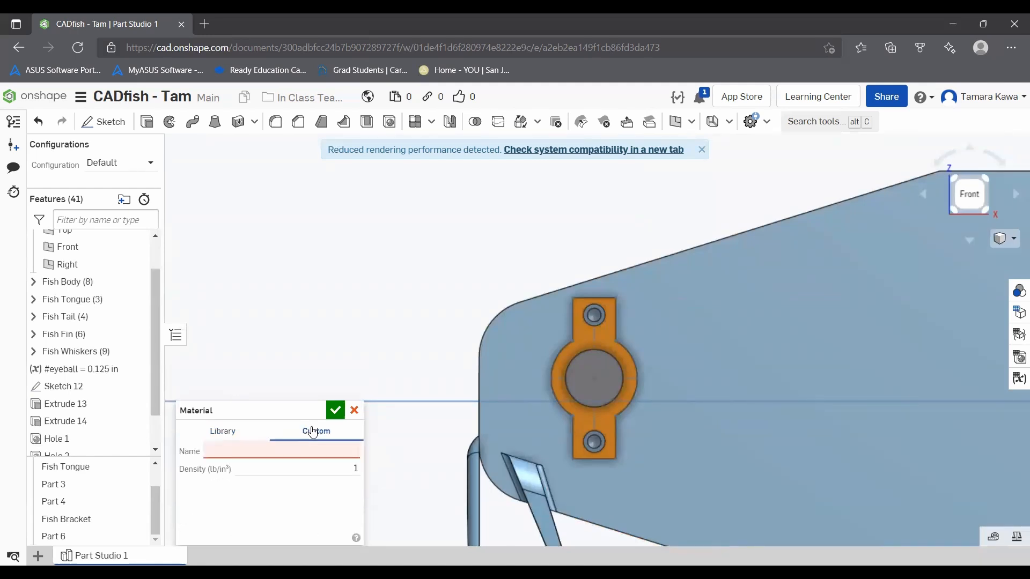
click(236, 431)
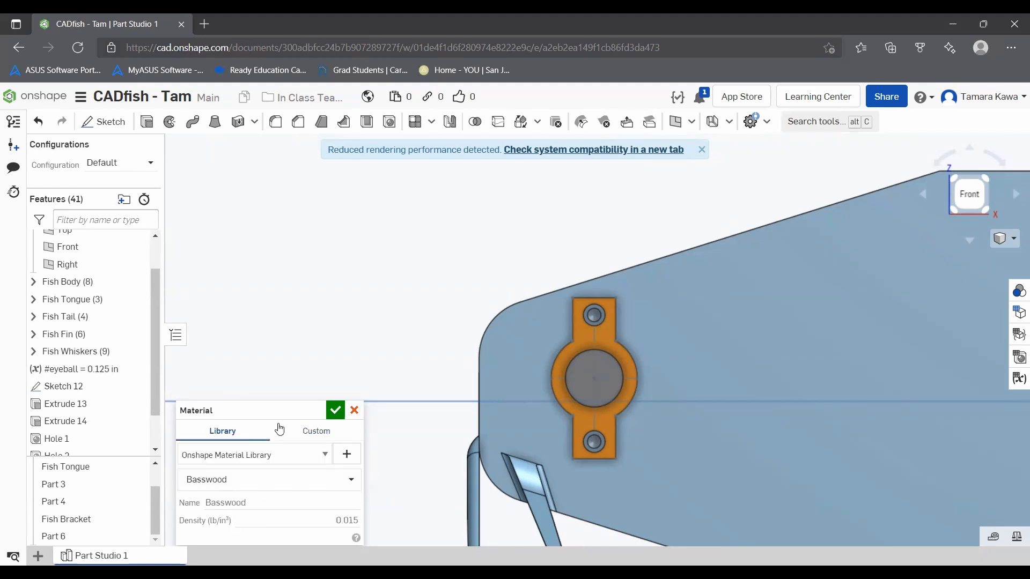
click(335, 411)
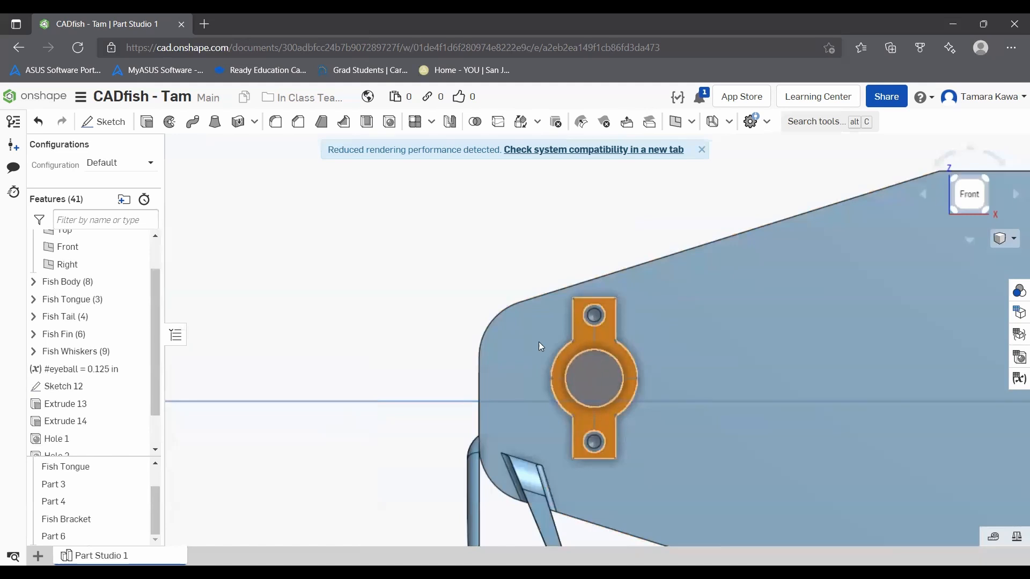
Step: Examine the mass properties of Fish Bracket, including its mass, volume and center of mass, and close the read-out
click(71, 519)
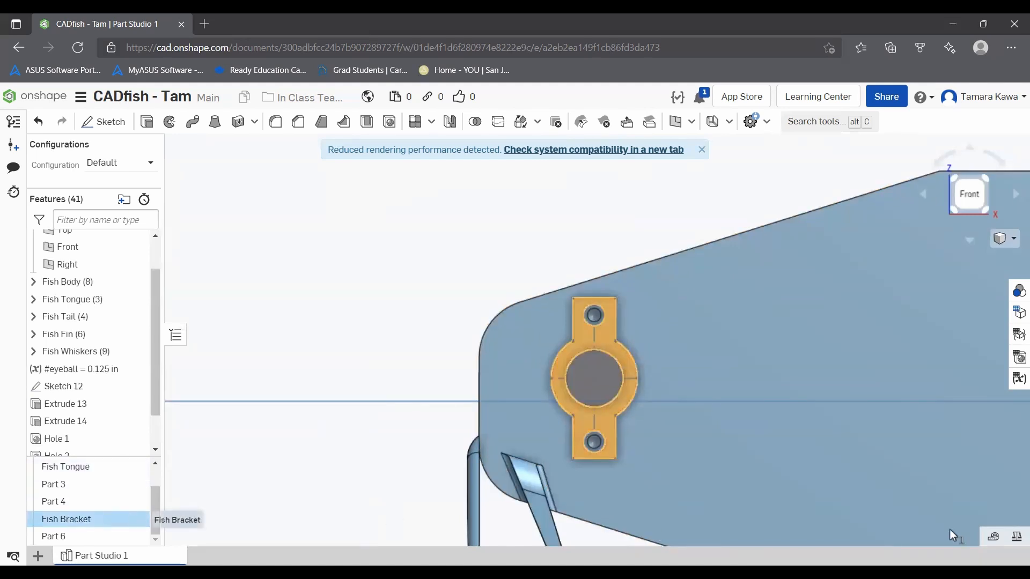
click(1016, 534)
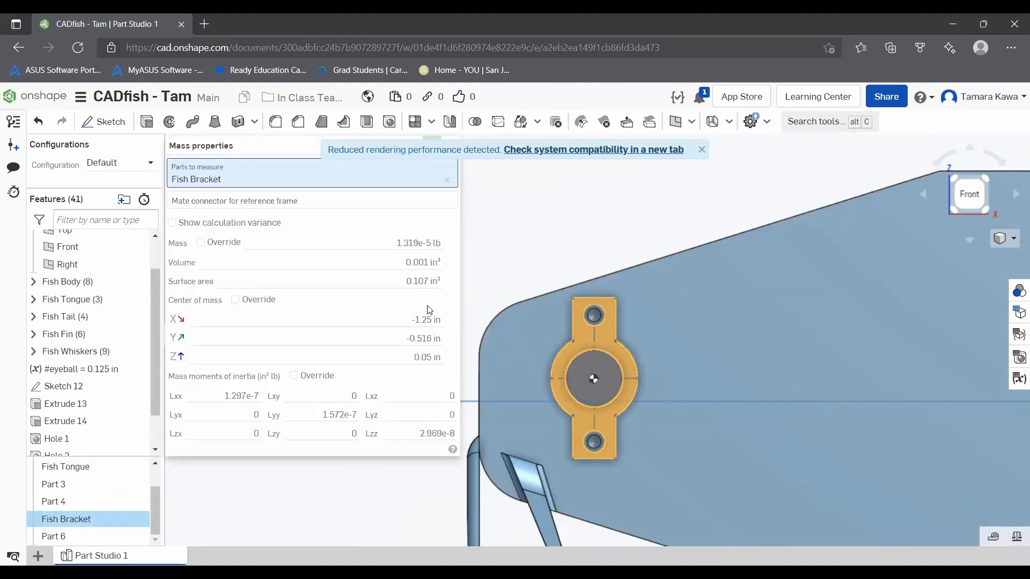
mouse_move(436, 316)
click(701, 150)
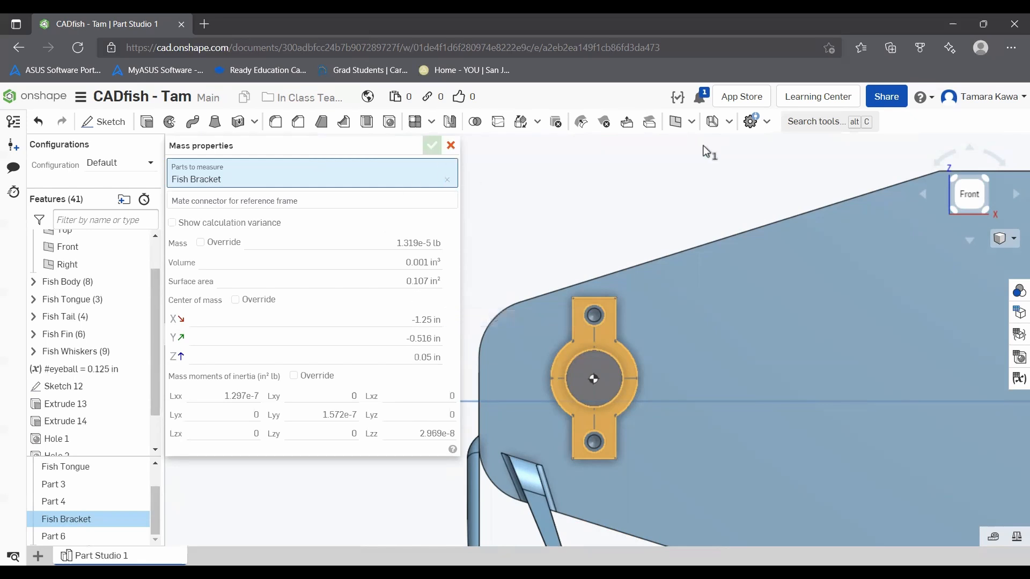
click(451, 146)
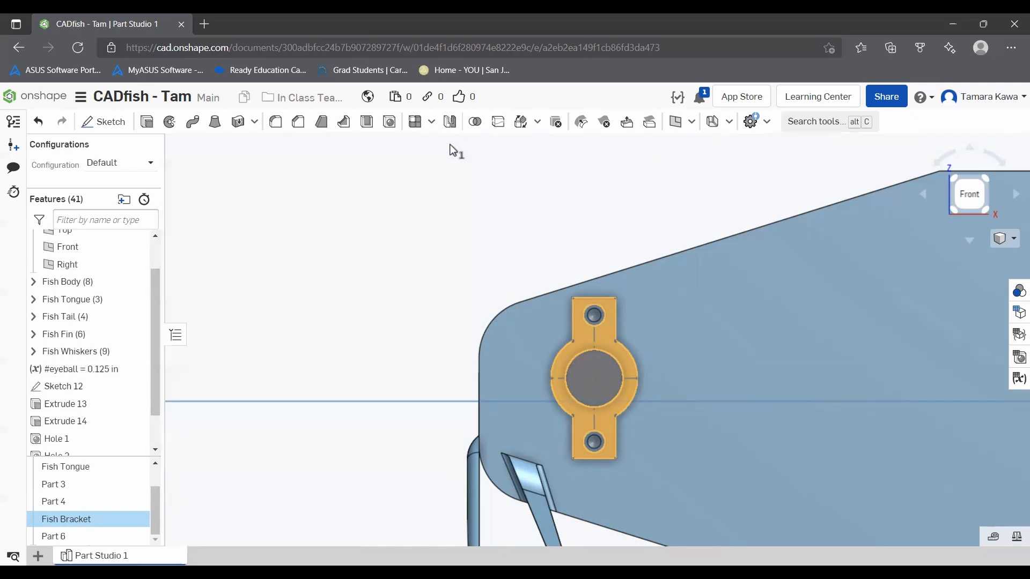
click(265, 433)
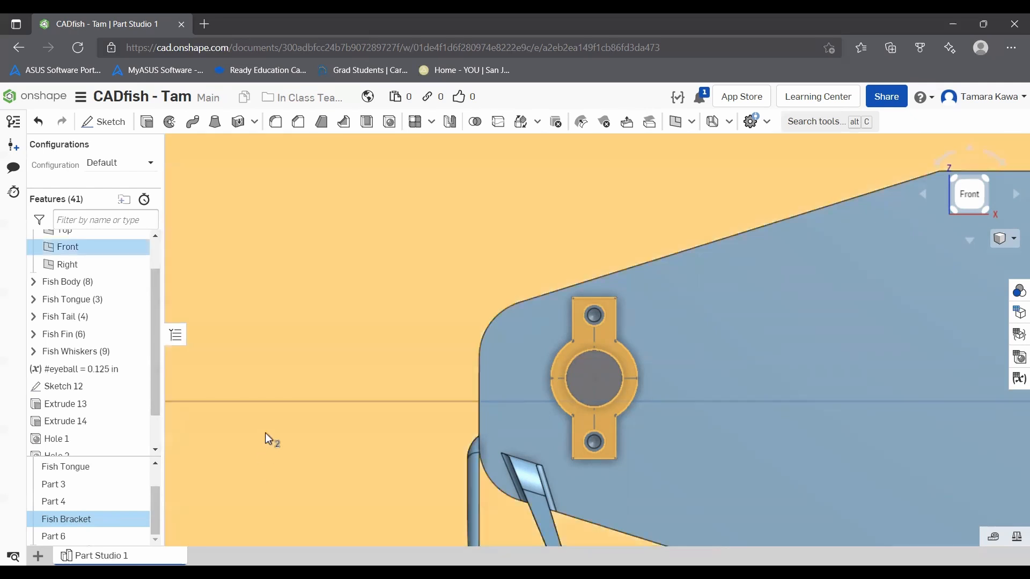
scroll(265, 432, down, 9)
click(401, 300)
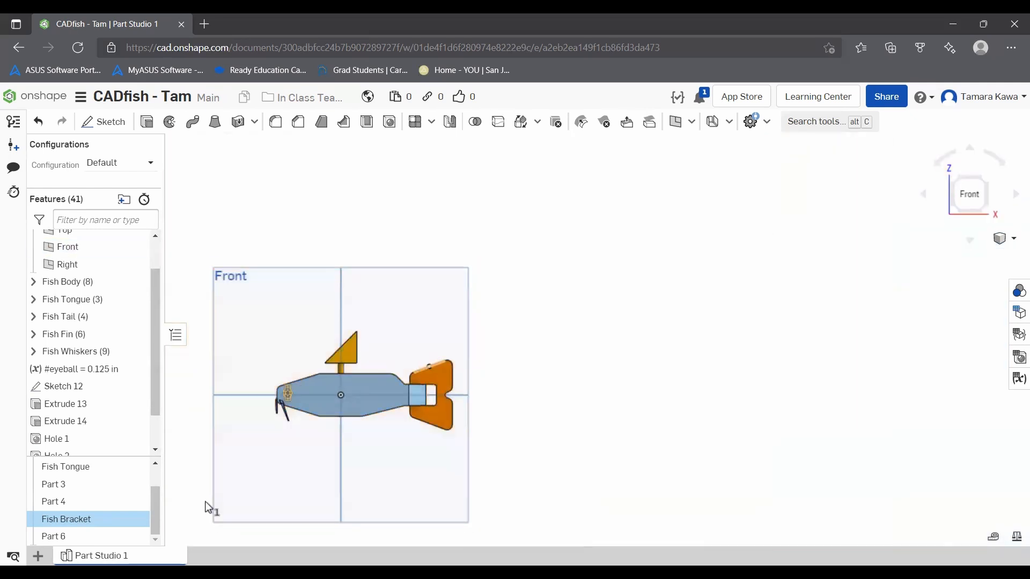
Step: Create a new assembly in the document and look through its bill of materials, configurations and exploded views
click(39, 556)
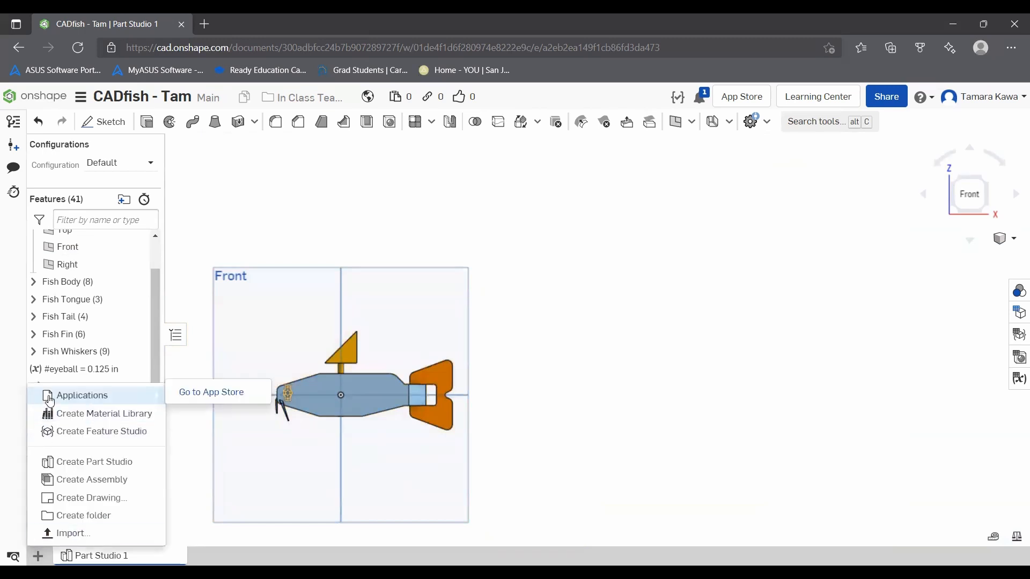
click(54, 479)
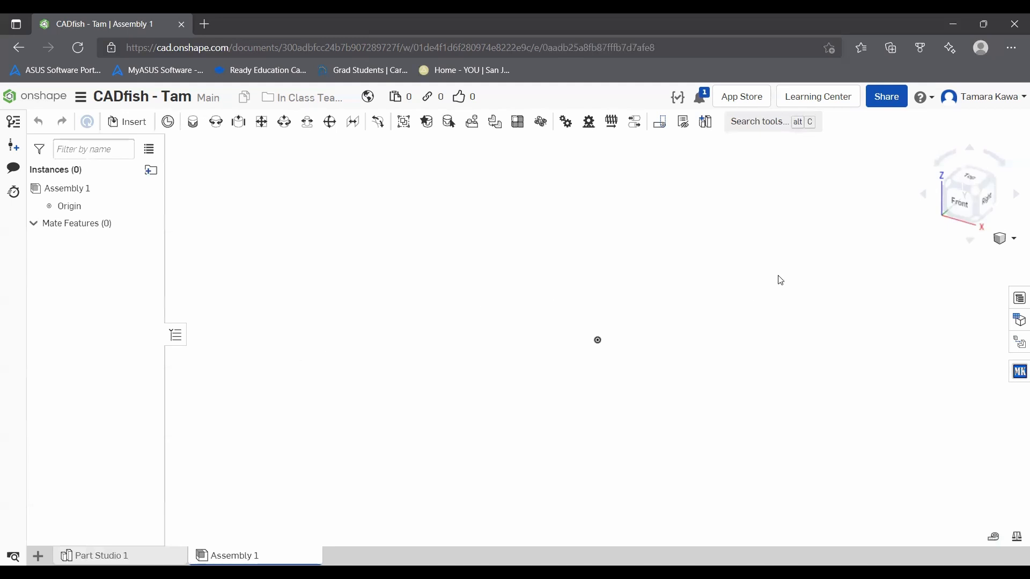
click(1019, 298)
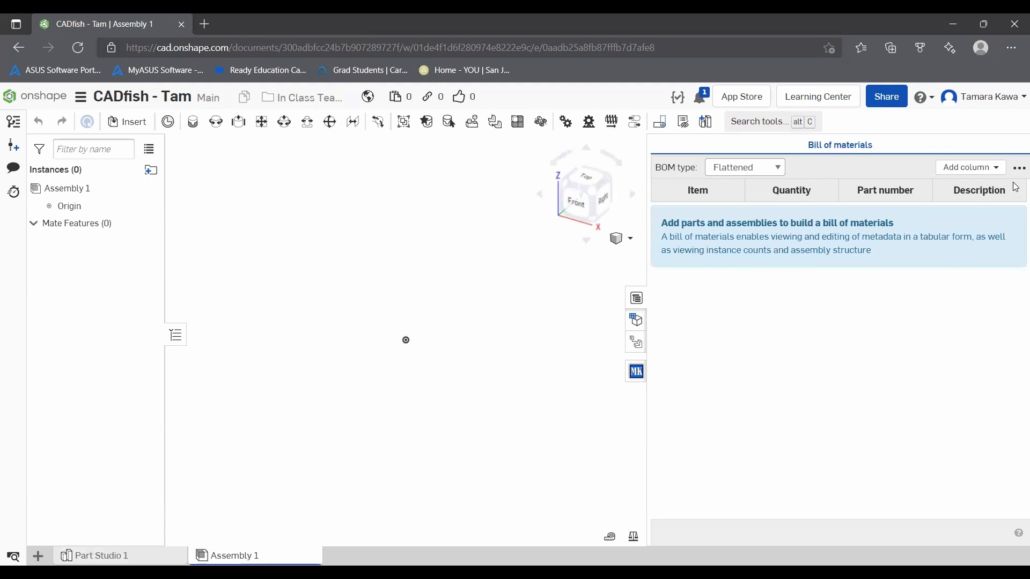
click(634, 324)
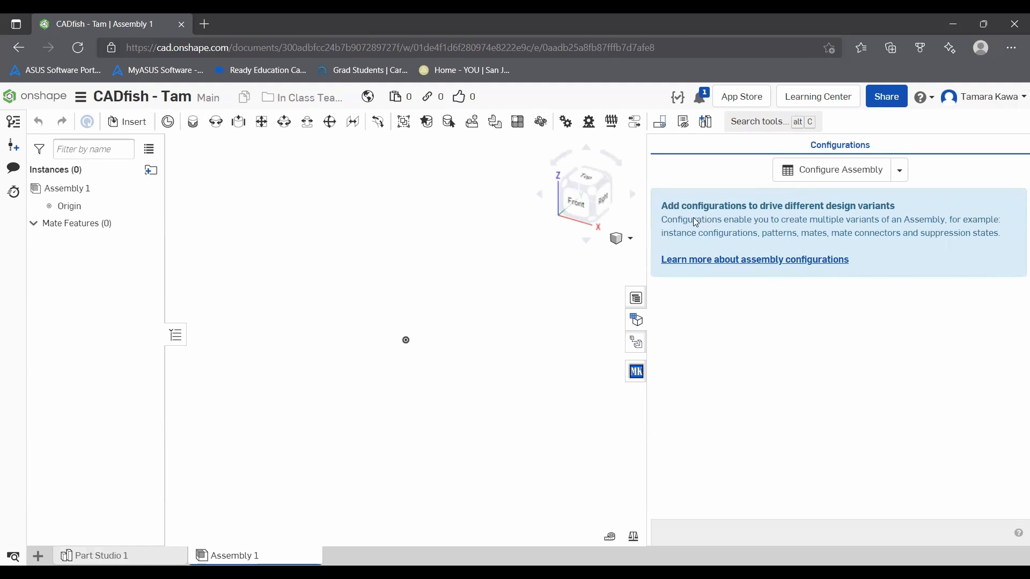
click(635, 343)
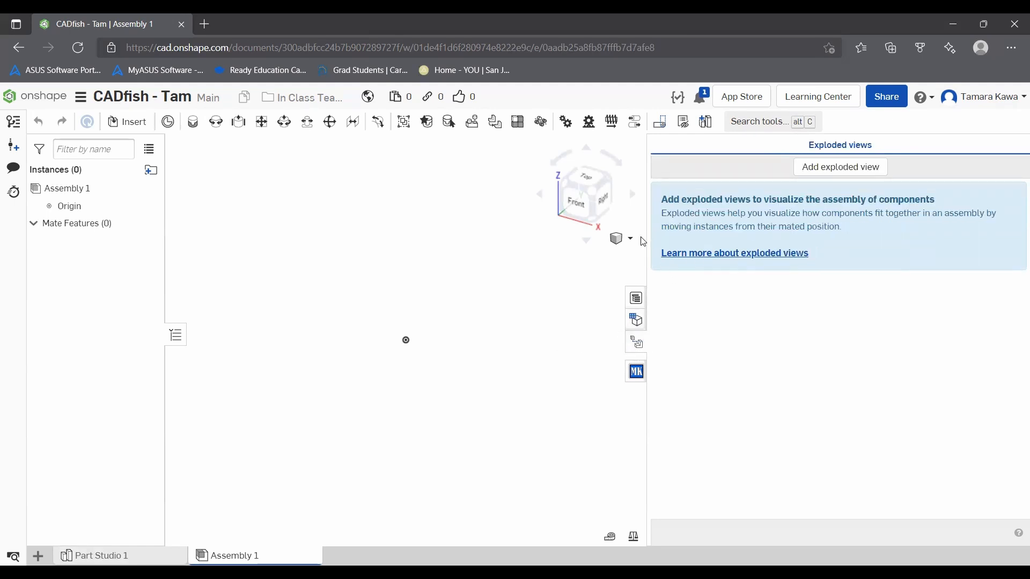
Step: Browse the MKCad Inserter's part categories, check a configurable gearbox's insertion options without inserting it, and close the inserter
click(637, 372)
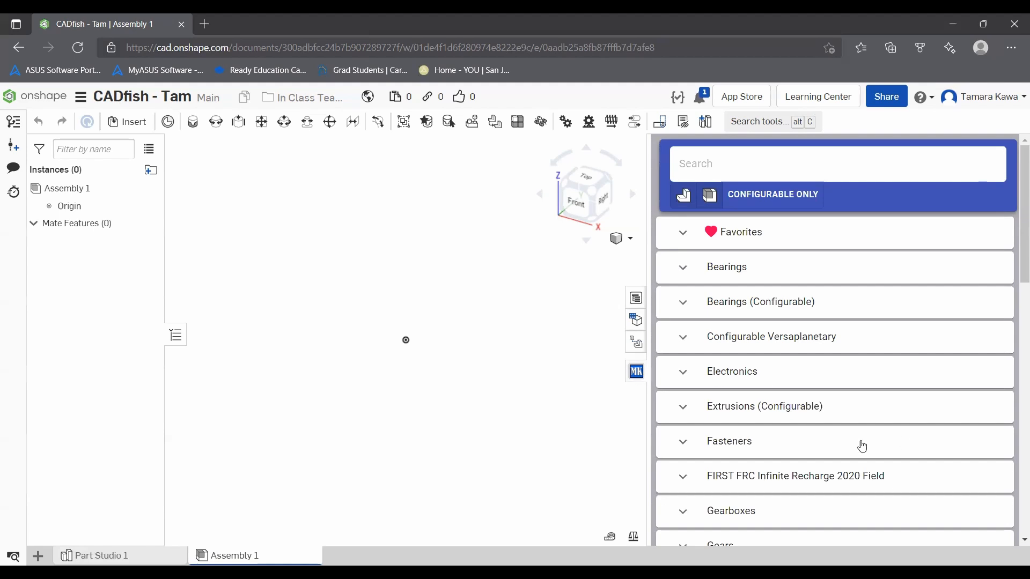
scroll(862, 446, down, 5)
scroll(718, 375, down, 4)
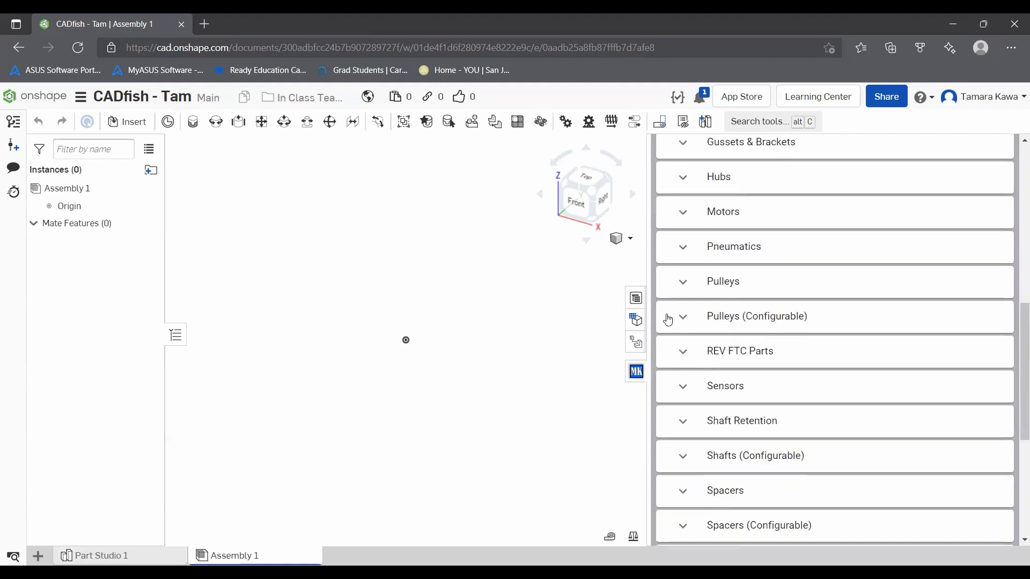
scroll(762, 475, down, 3)
scroll(693, 423, up, 5)
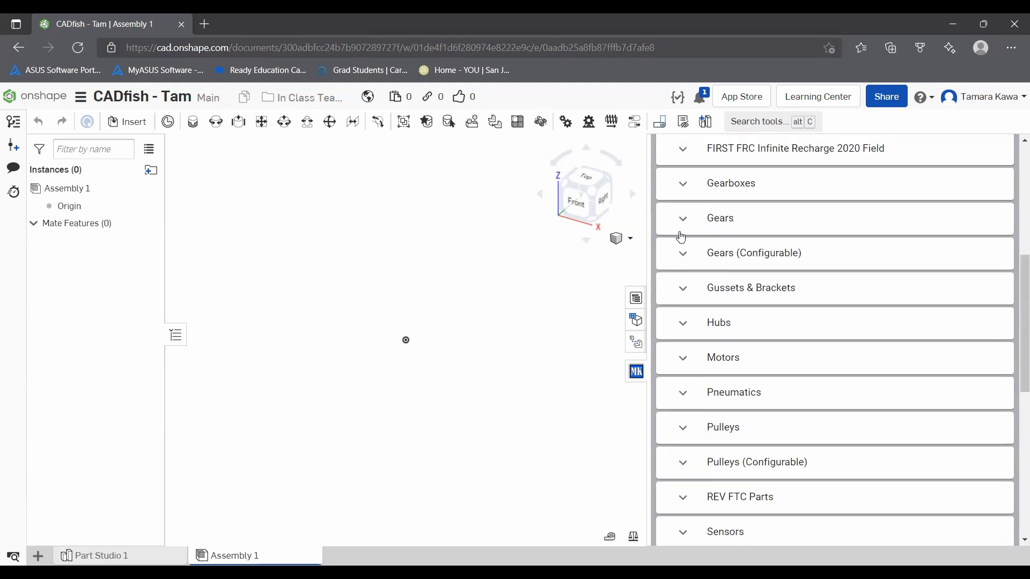
click(680, 187)
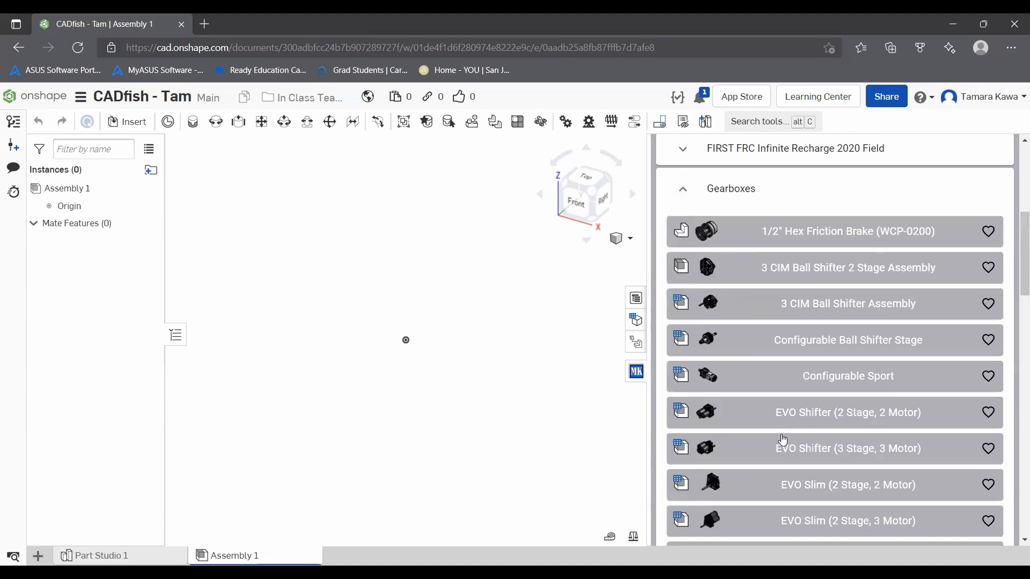
scroll(783, 439, down, 3)
click(824, 419)
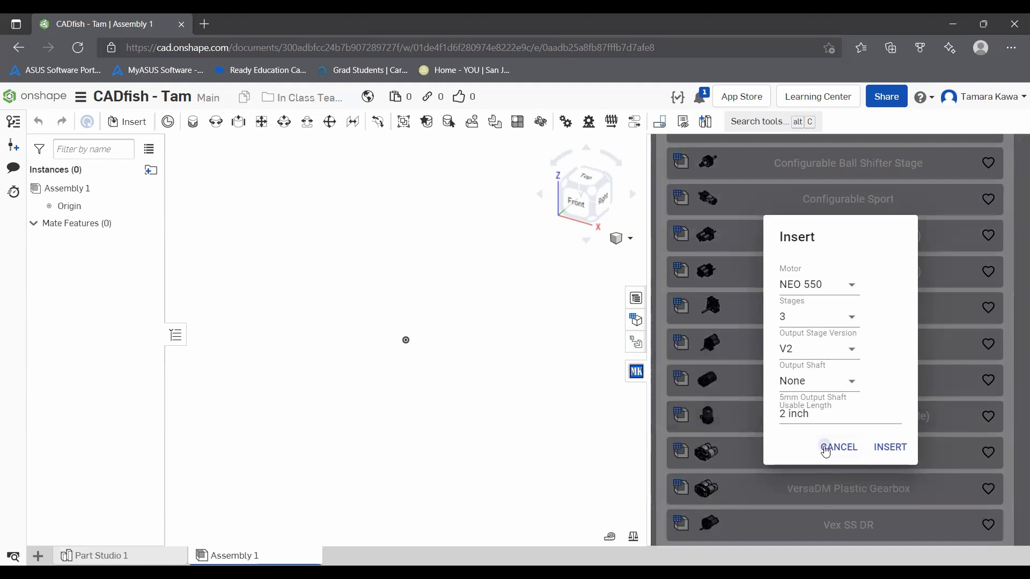
click(828, 448)
scroll(826, 453, up, 10)
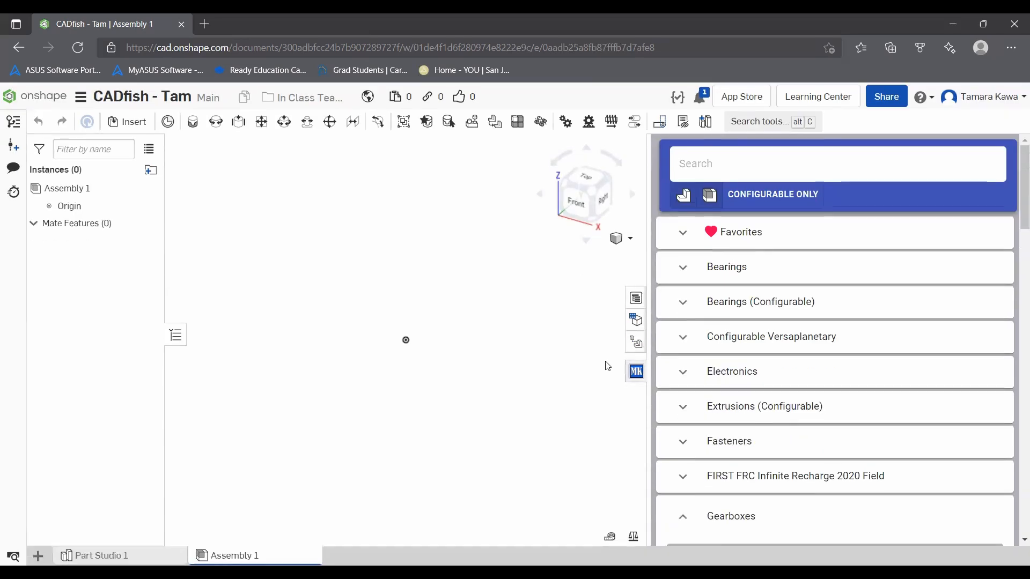
click(635, 373)
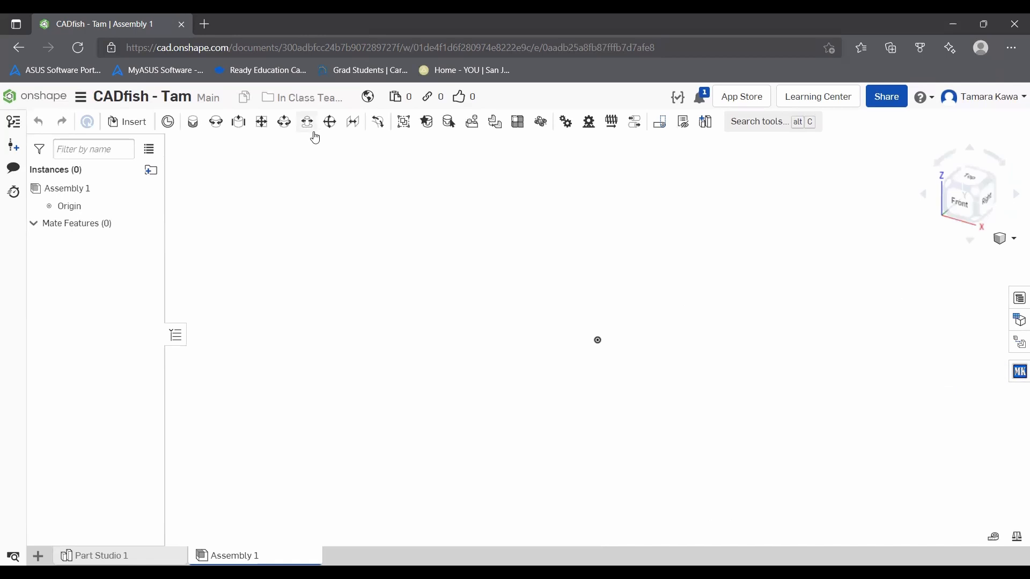
Step: Insert Fish Body from Part Studio 1 into the assembly, restoring the cancelled insertion, and shift the body slightly off the origin
click(113, 120)
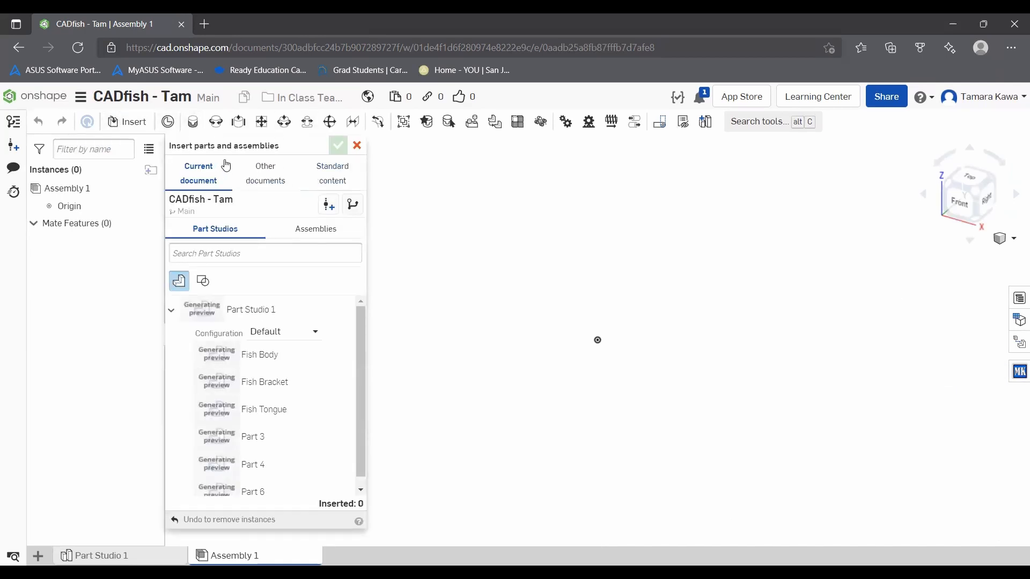
click(242, 355)
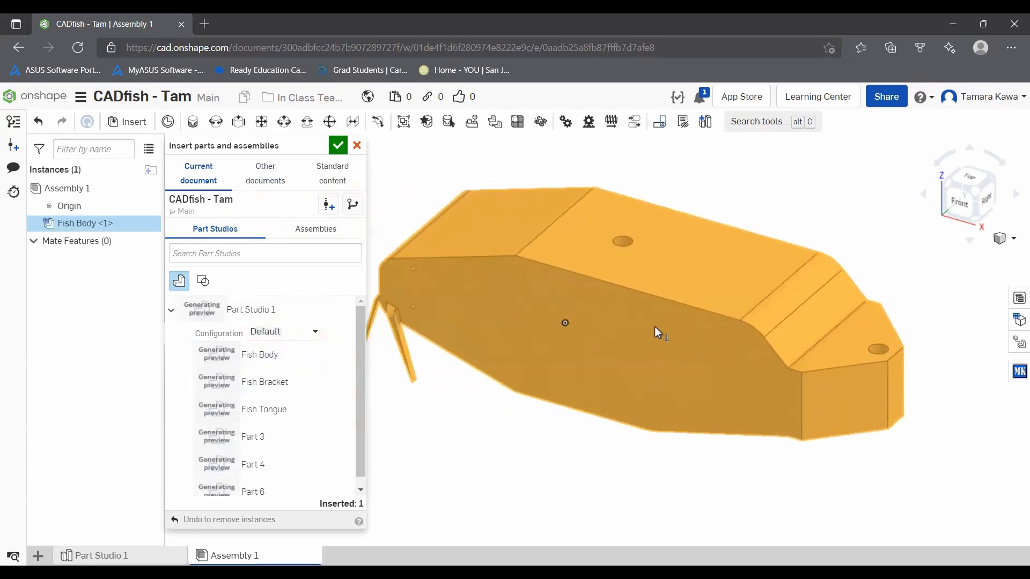
click(654, 327)
key(Escape)
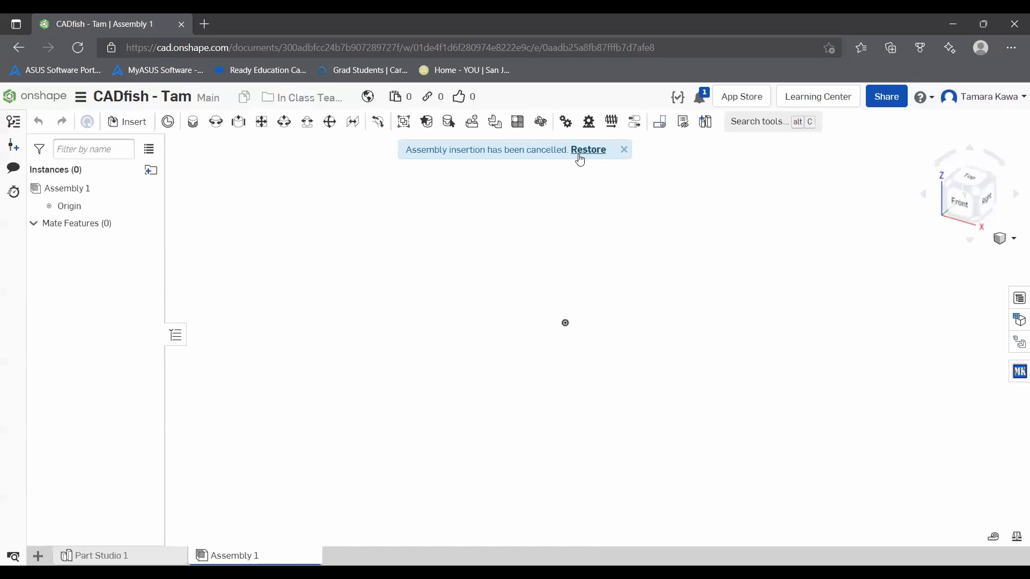
click(583, 151)
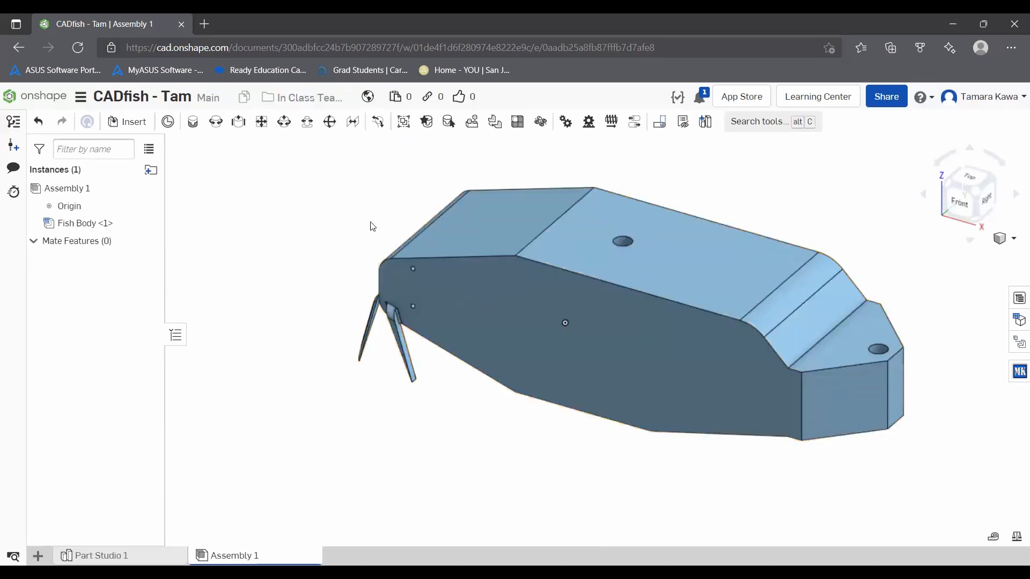
drag(523, 305, 544, 256)
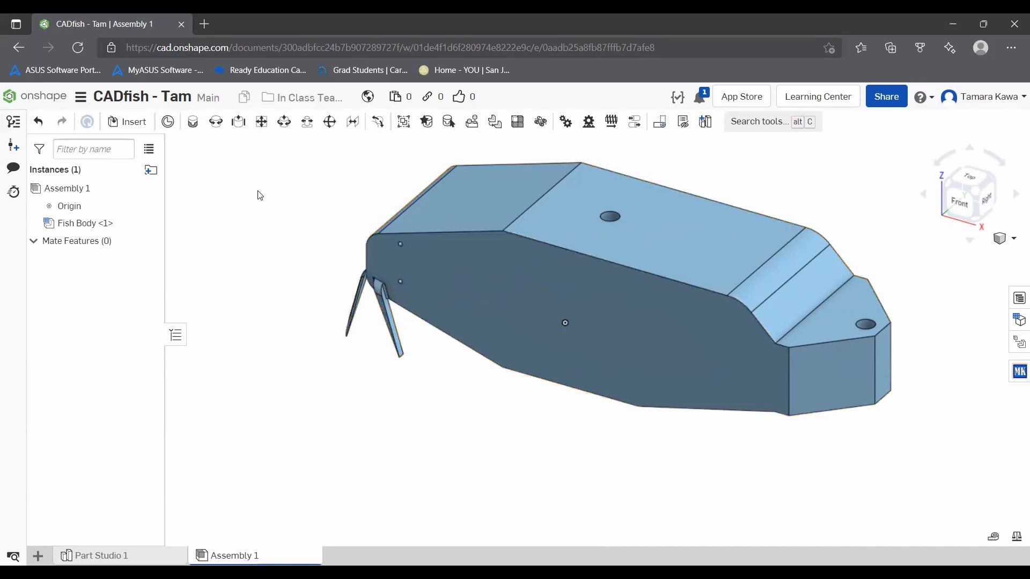
Step: Add a Fastened mate between the assembly origin and Fish Body's front side face, hiding the body temporarily to pick the origin
click(196, 126)
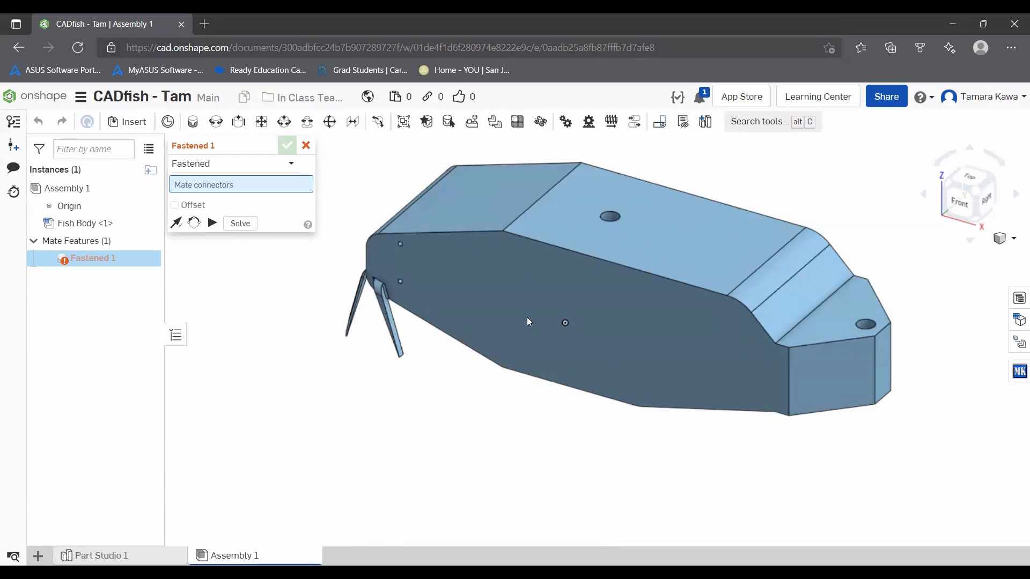
scroll(565, 323, up, 5)
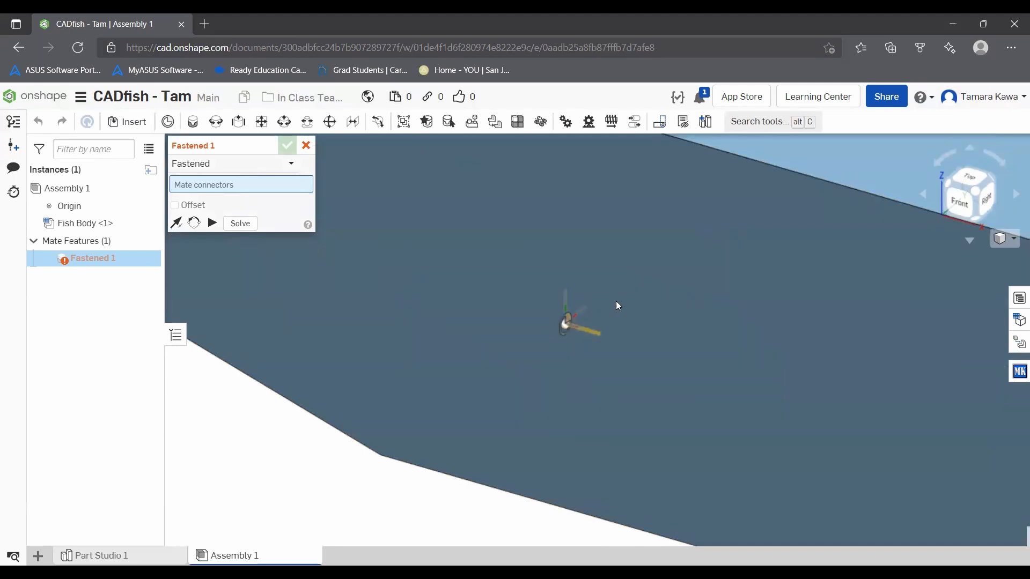
scroll(572, 320, up, 2)
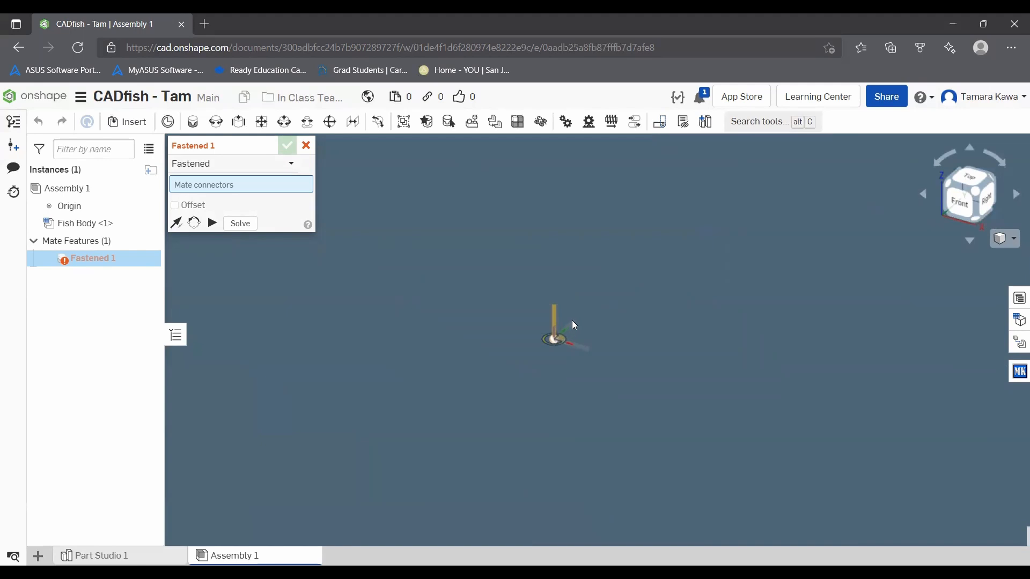
scroll(612, 314, down, 7)
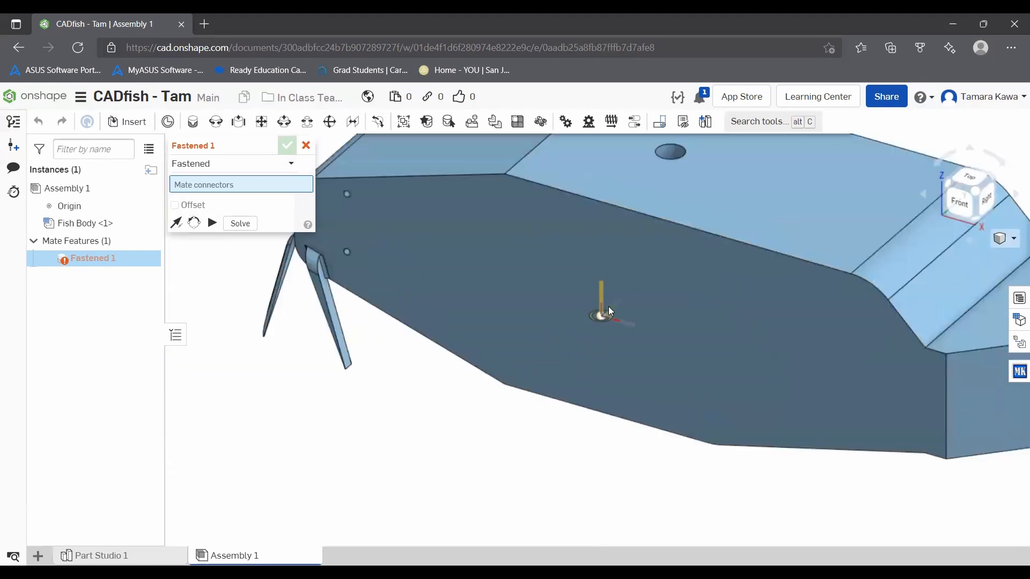
click(149, 223)
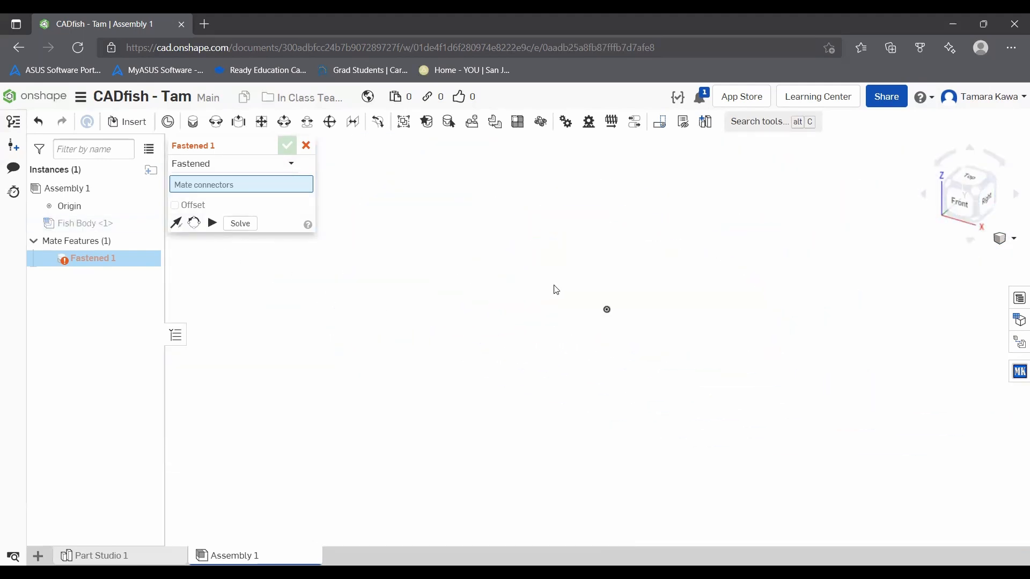
right_drag(636, 303, 601, 309)
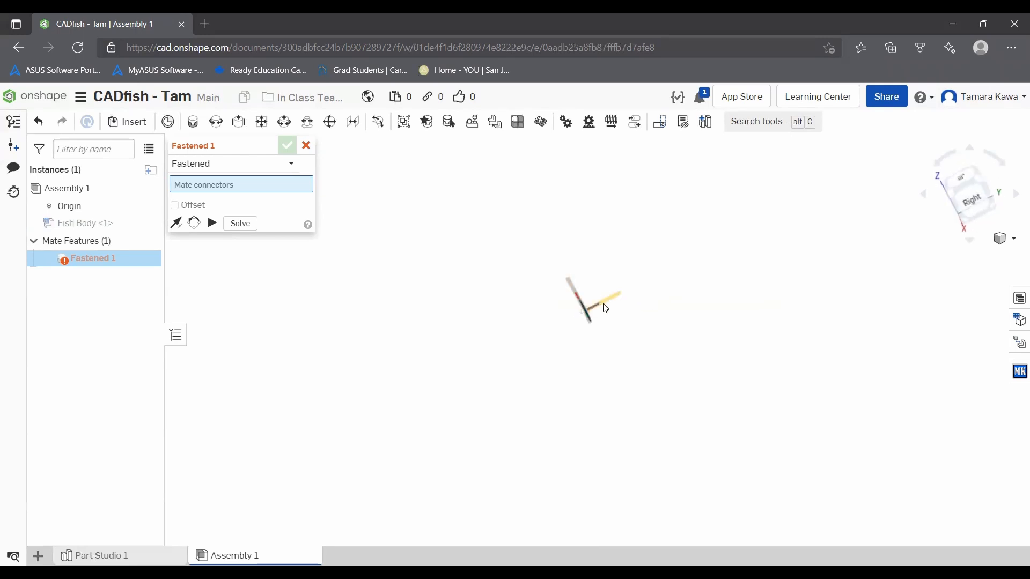
click(604, 304)
right_drag(779, 265, 837, 253)
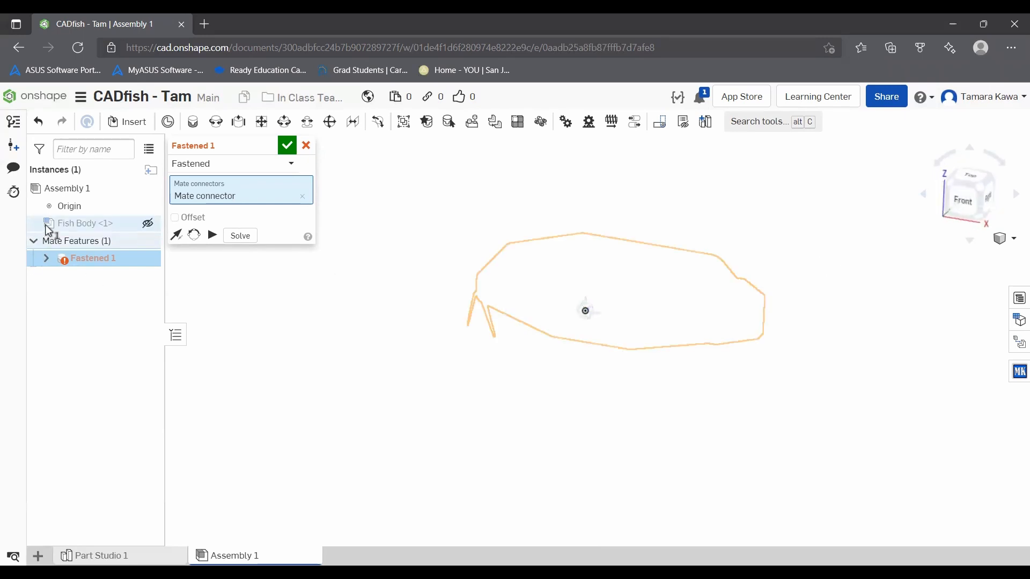
click(148, 224)
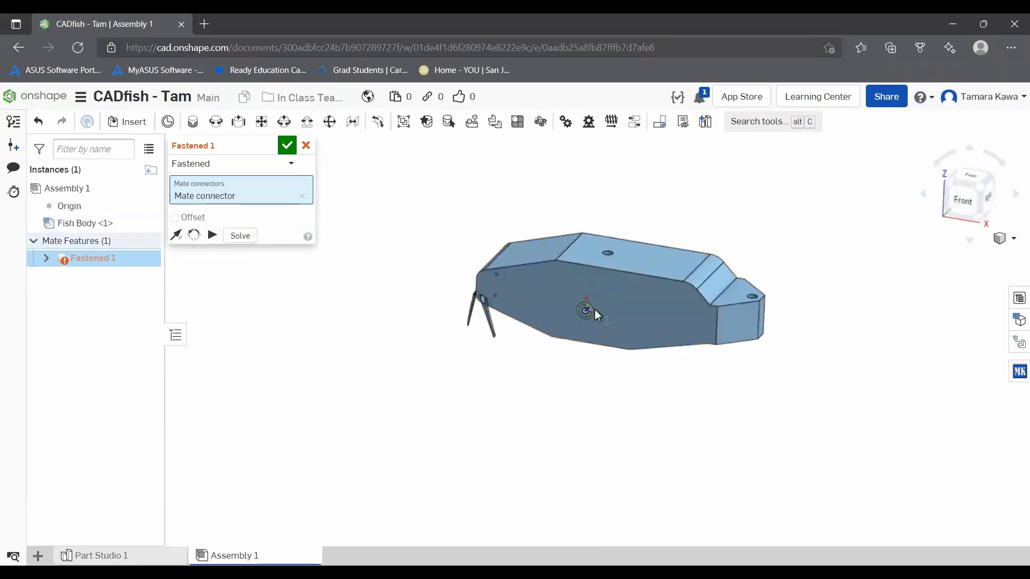
click(620, 305)
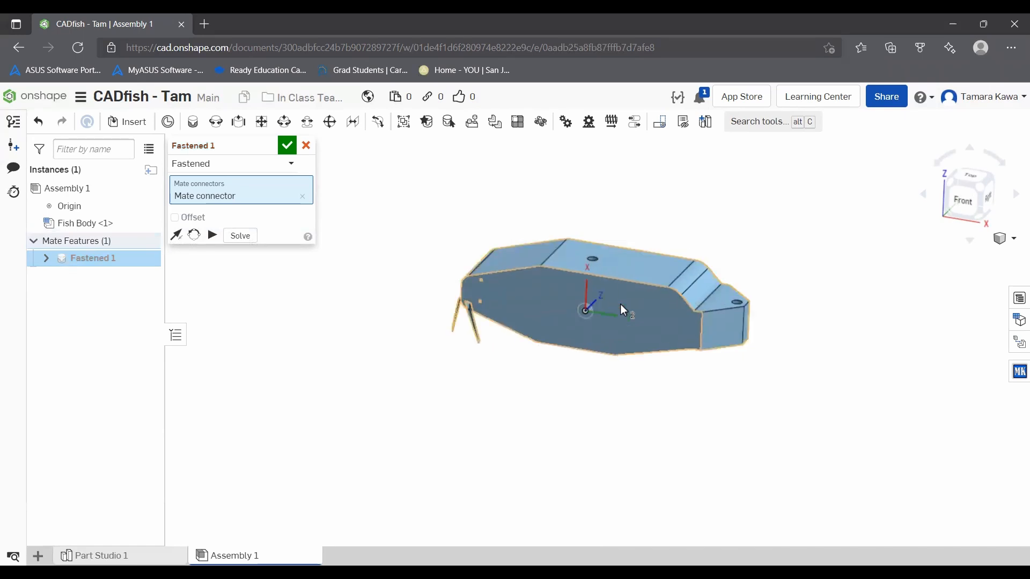
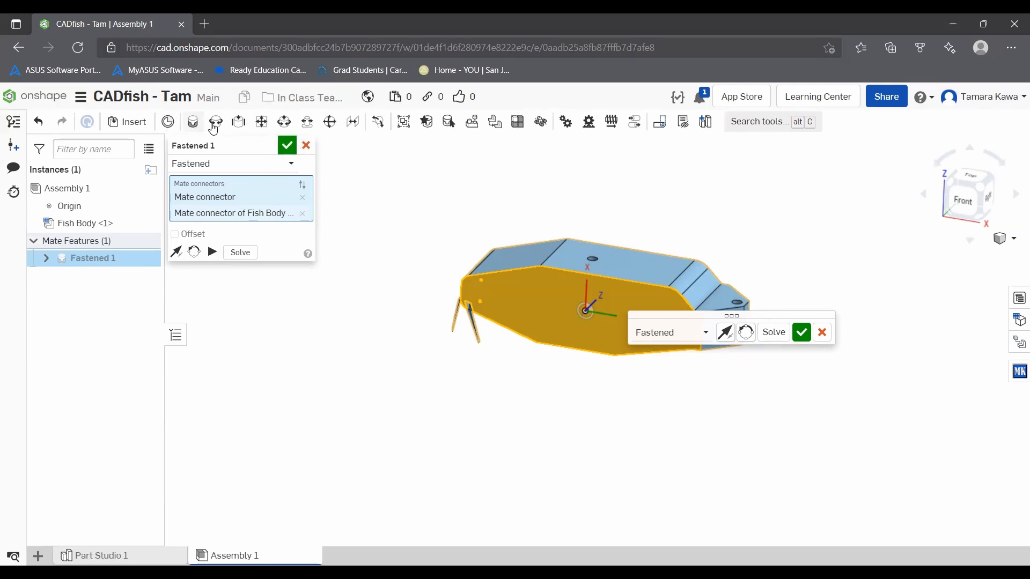
Step: Accept the Fastened mate and insert one Fish Bracket and one Part 6 from Part Studio 1 beside Fish Body's side face
click(288, 150)
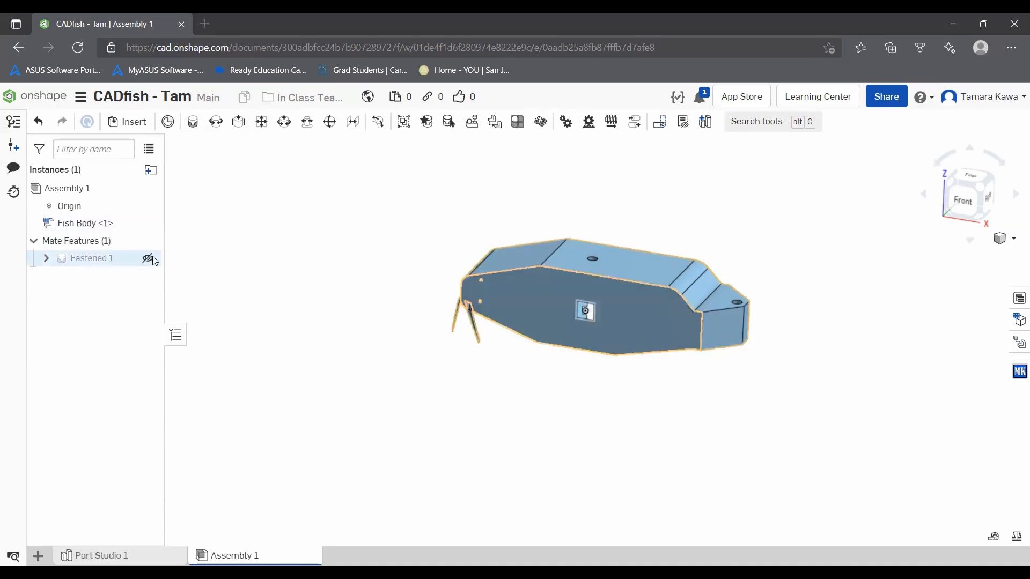
scroll(482, 291, up, 3)
scroll(481, 290, up, 3)
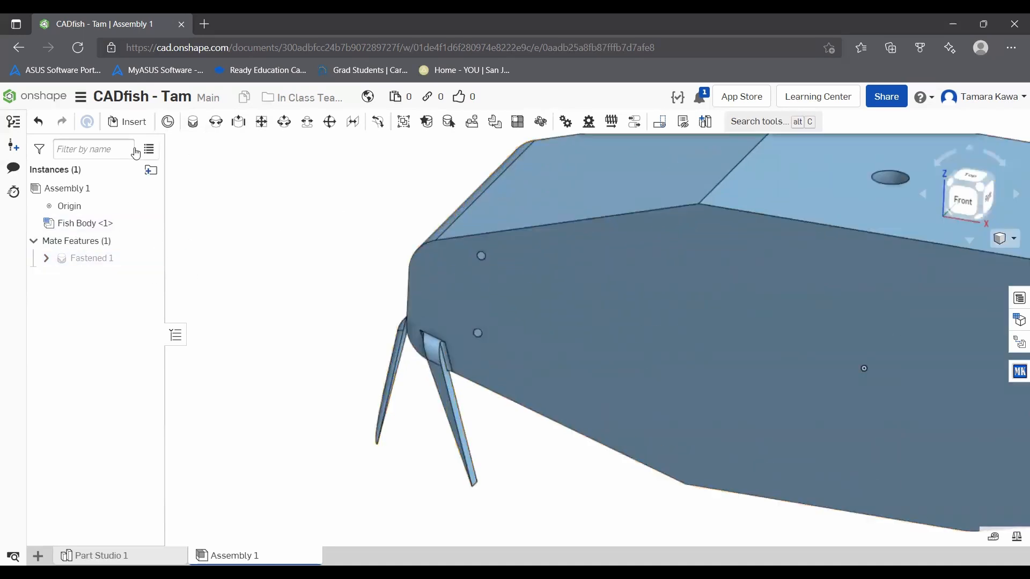
click(112, 123)
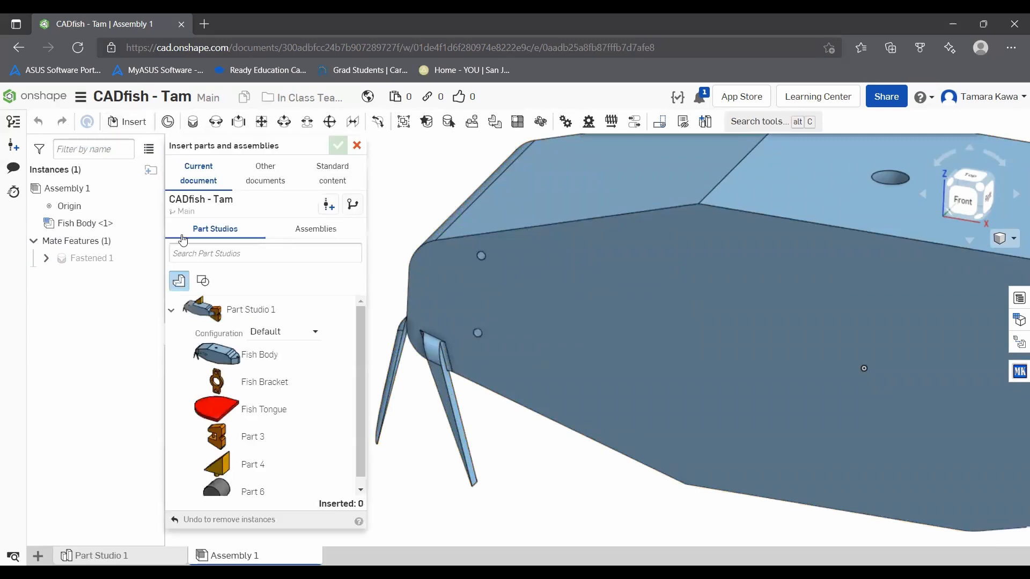
scroll(216, 365, down, 1)
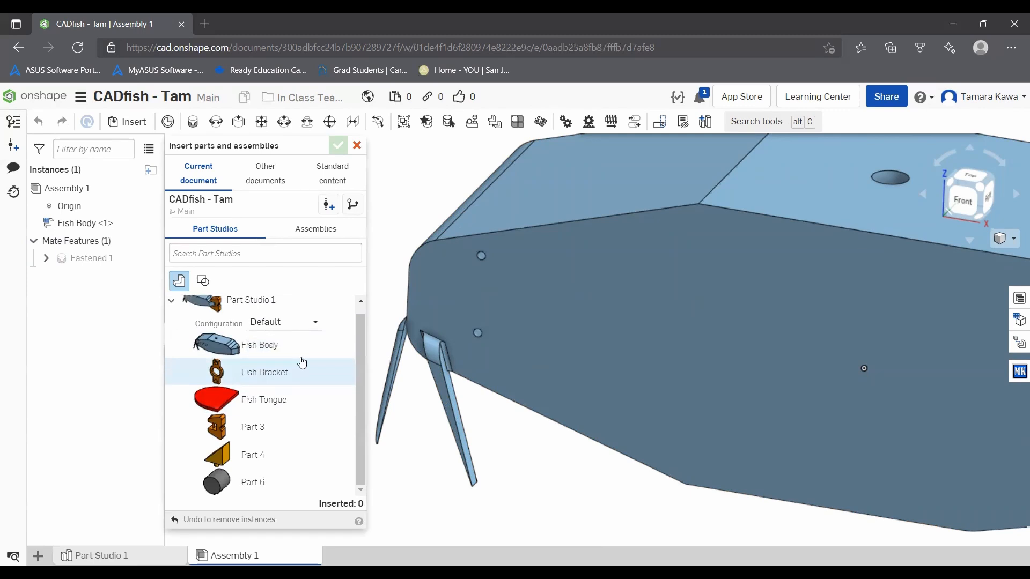
click(243, 377)
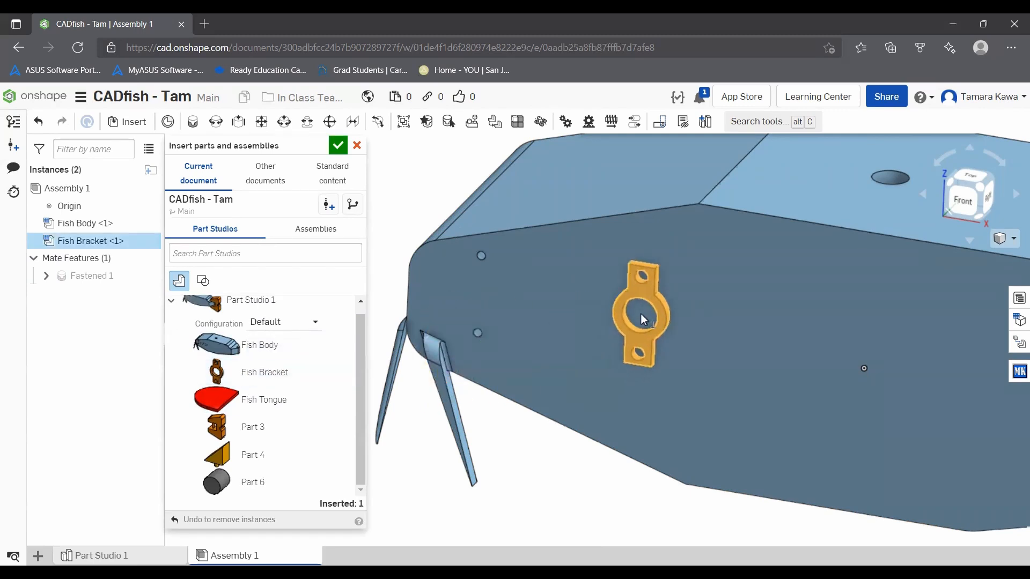
click(641, 314)
click(236, 477)
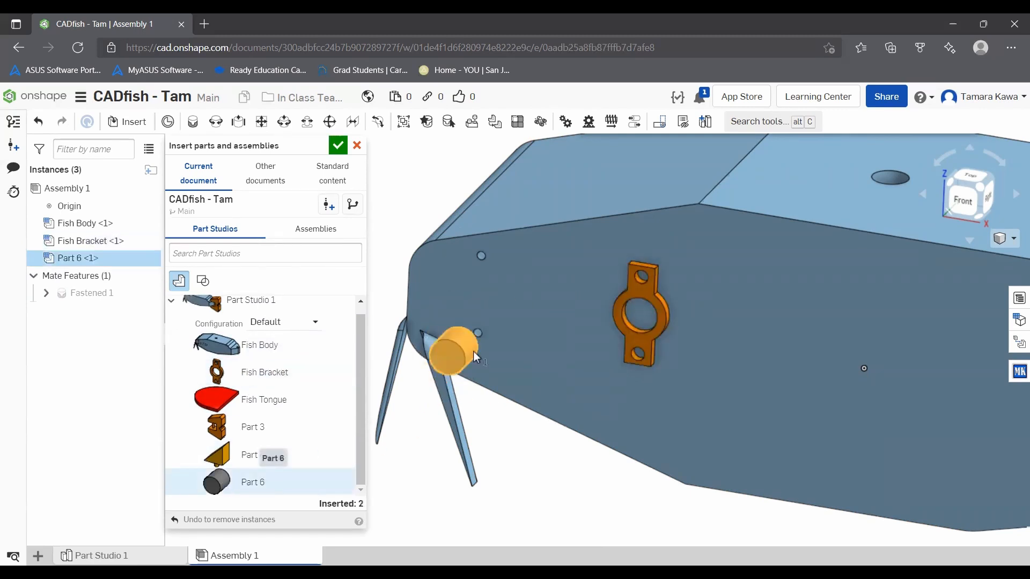
click(701, 301)
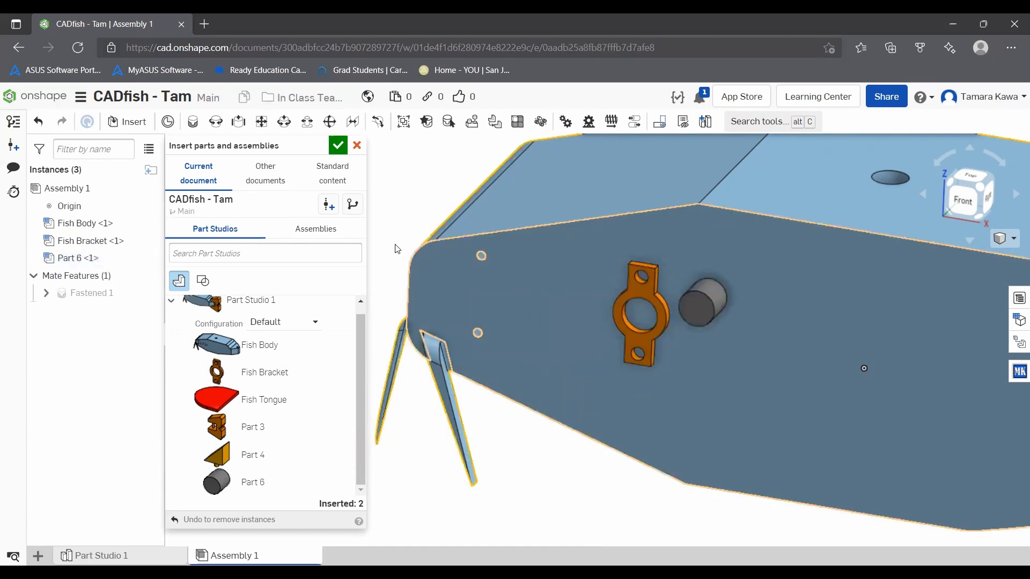
click(338, 145)
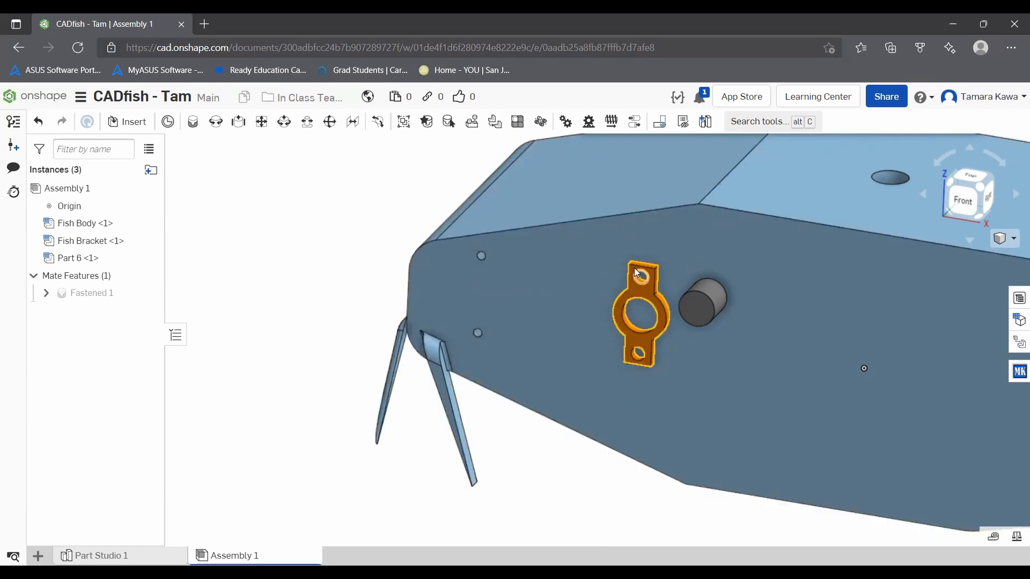
Step: Move Fish Bracket closer to the two small holes in Fish Body's side face
drag(642, 291, 583, 282)
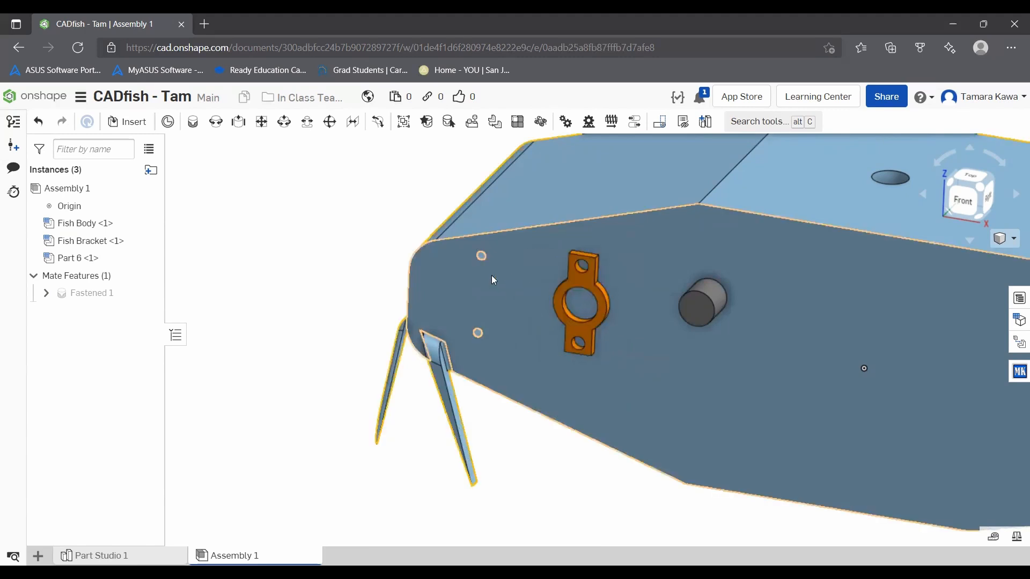
scroll(592, 243, up, 3)
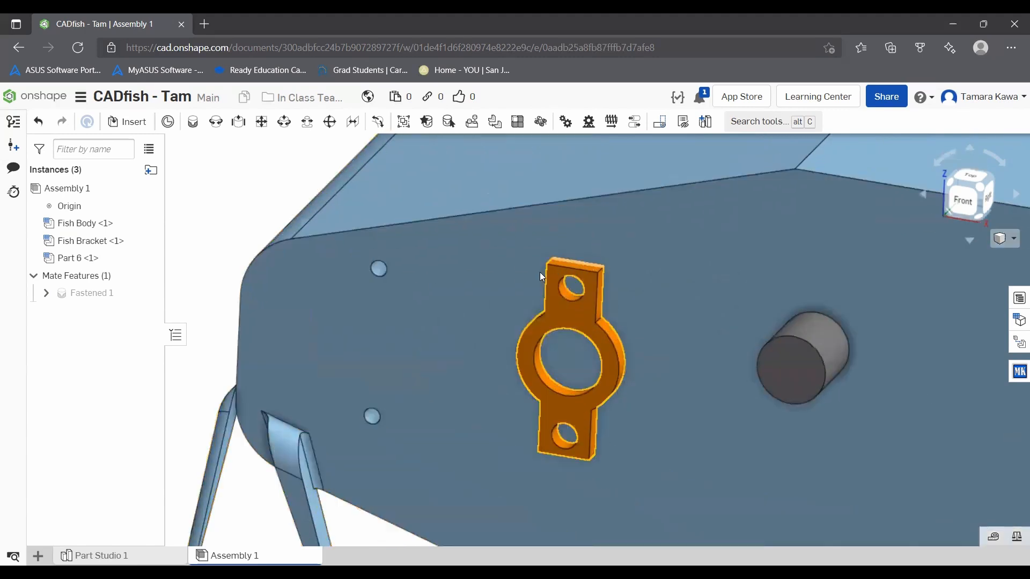
scroll(504, 285, up, 2)
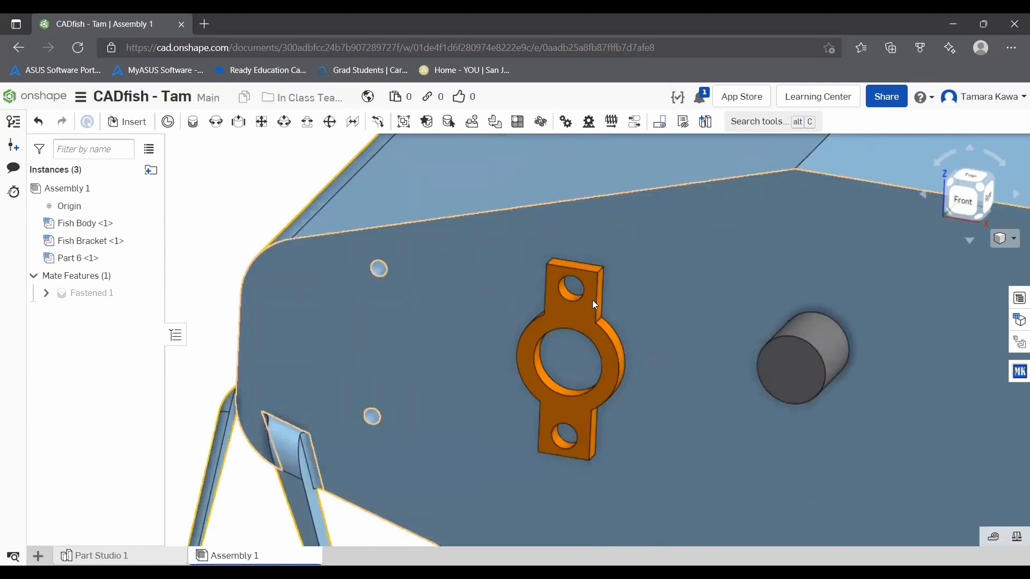
Step: Add a Planar mate between Fish Bracket's back face and Fish Body's front side face, without starting a second mate
right_drag(452, 204, 420, 240)
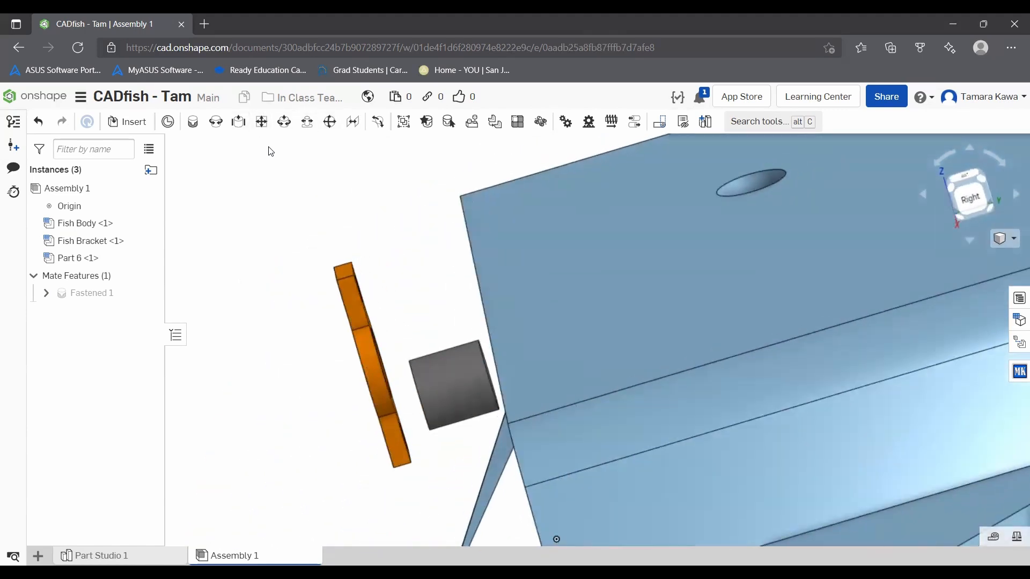
click(261, 122)
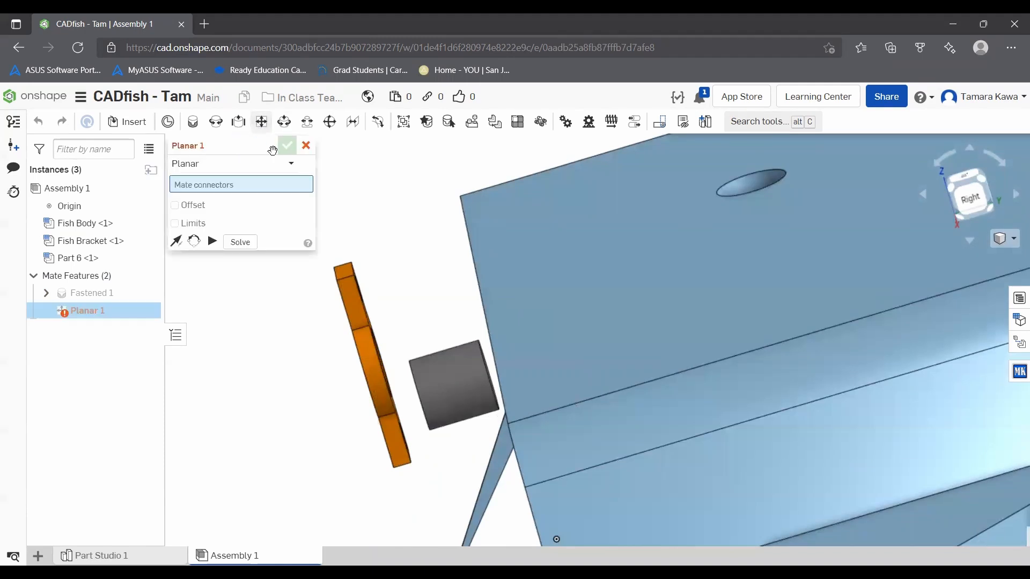
scroll(373, 220, up, 3)
scroll(444, 215, up, 5)
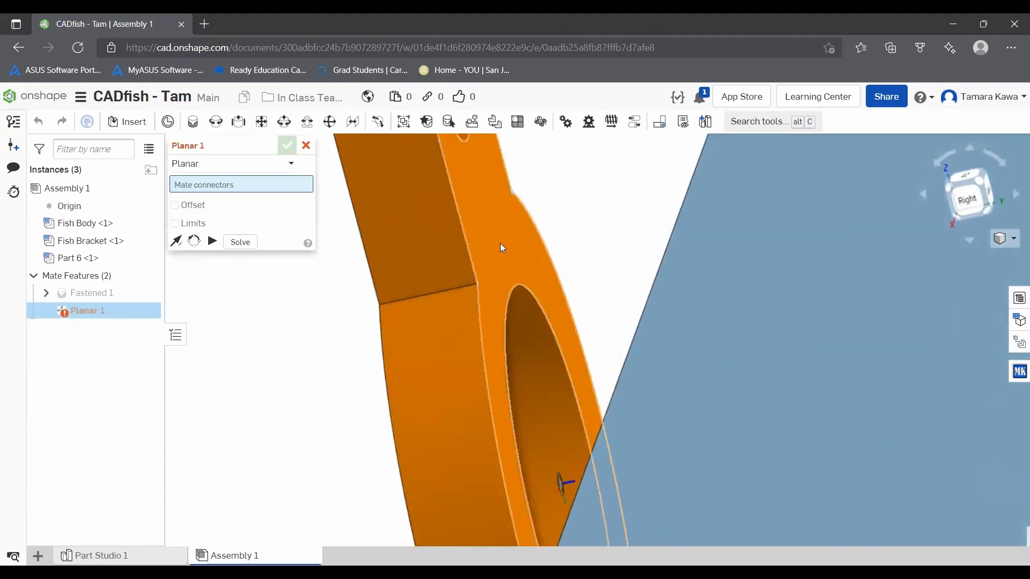
click(500, 243)
scroll(478, 250, down, 6)
right_drag(364, 312, 431, 303)
scroll(431, 314, down, 6)
scroll(271, 362, up, 5)
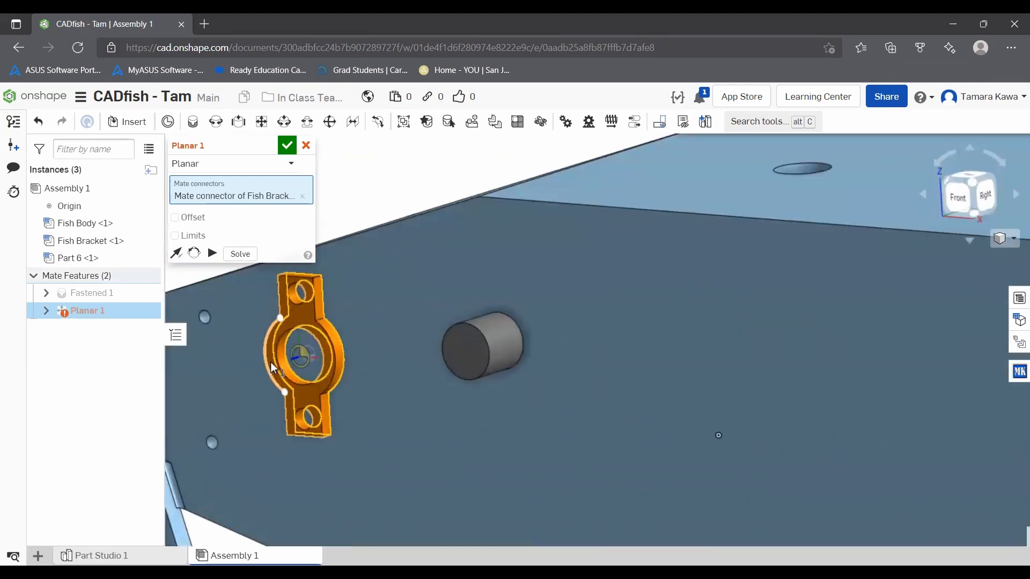
scroll(271, 362, up, 3)
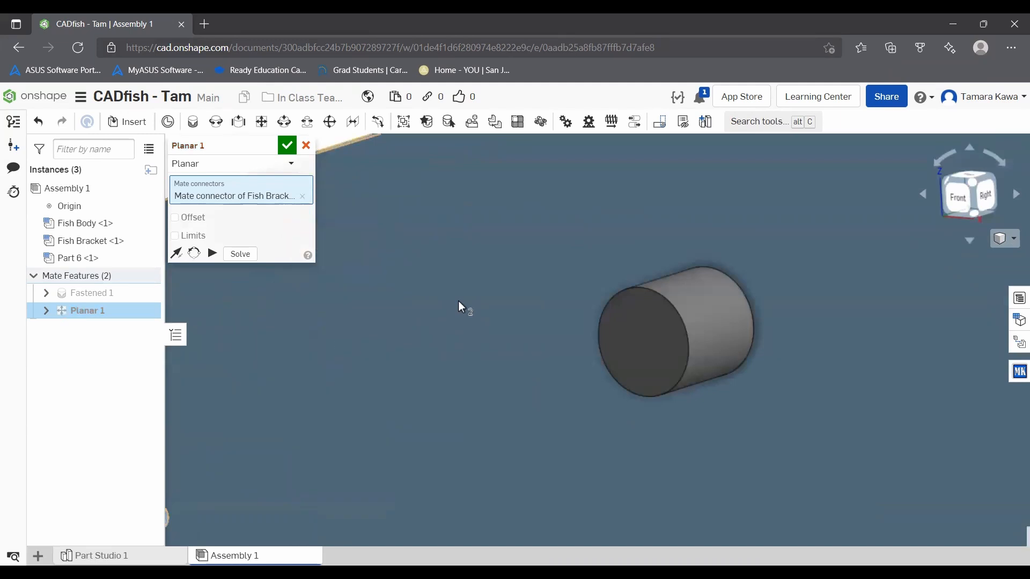
click(458, 301)
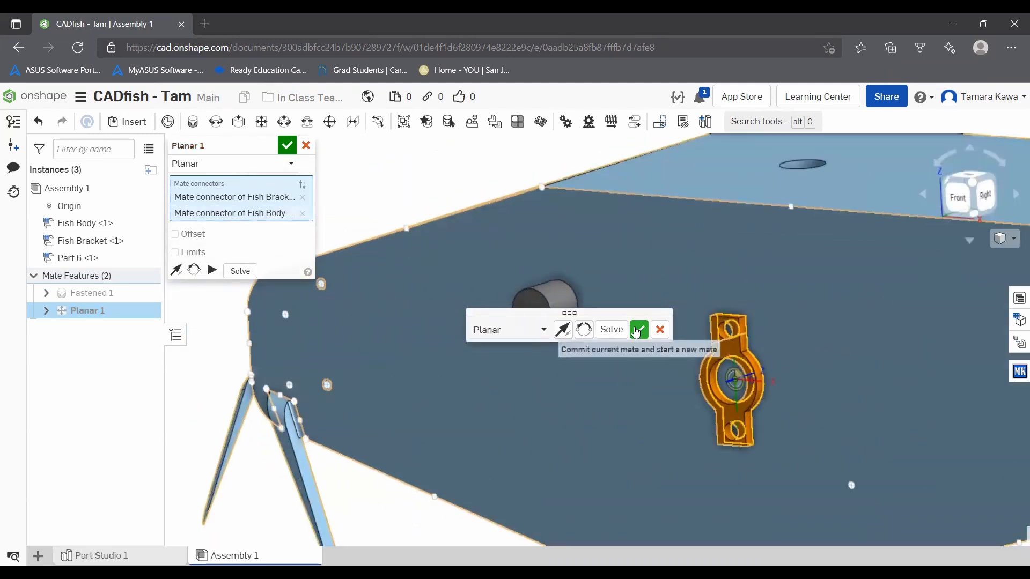
click(636, 330)
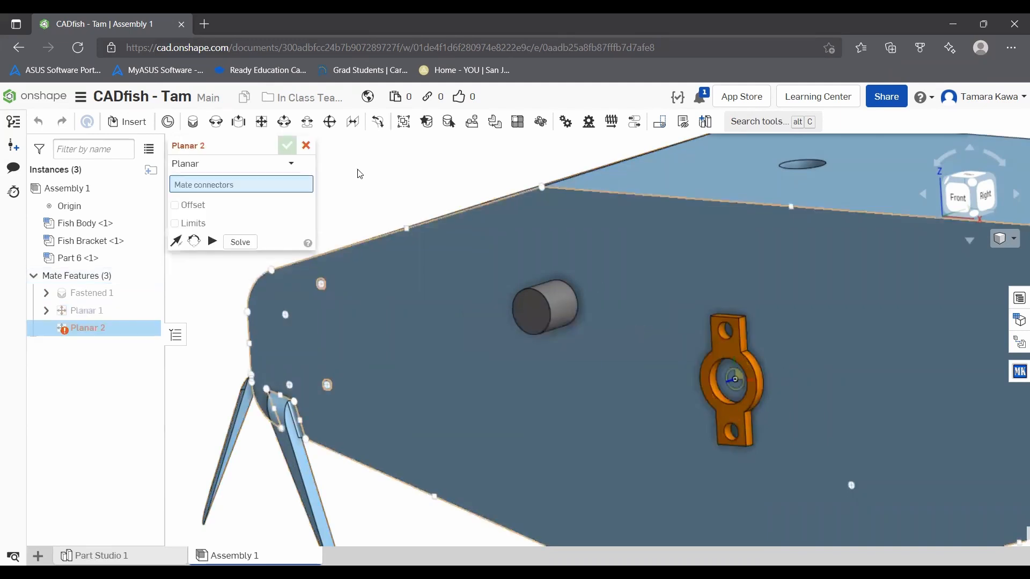
click(306, 146)
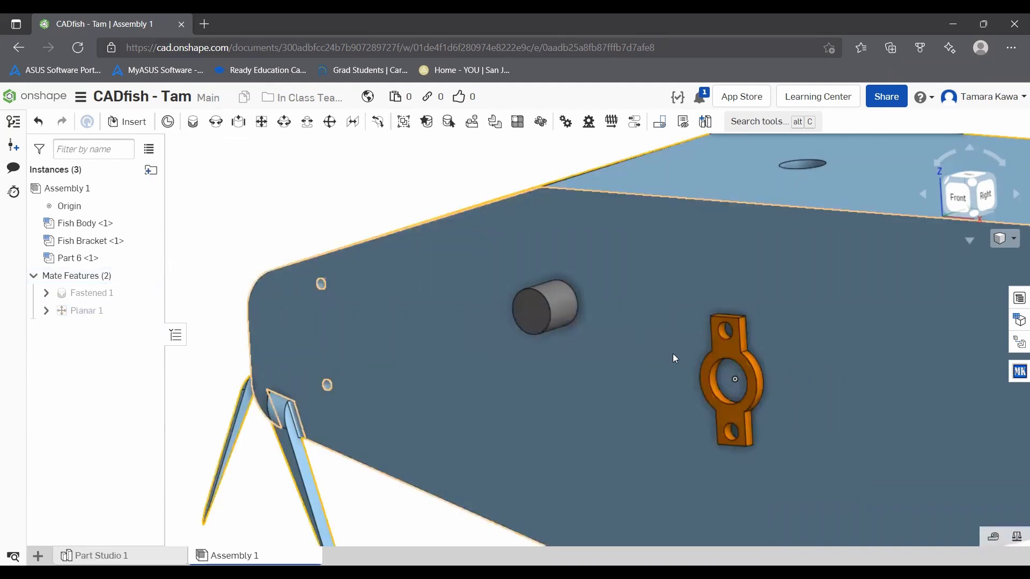
Step: Slide Fish Bracket along Fish Body's side face until it sits beside the two small holes
drag(732, 353, 448, 290)
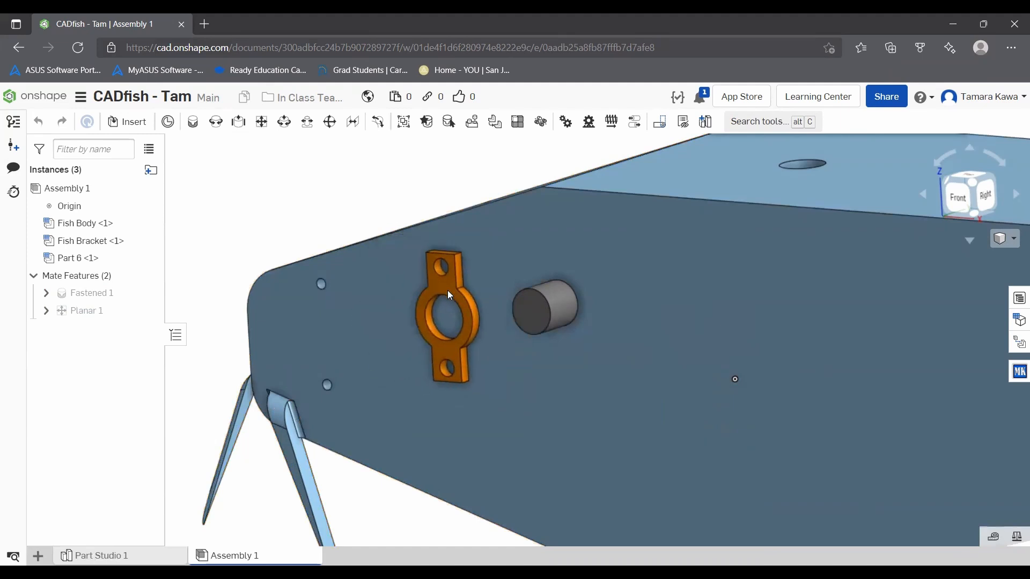
right_drag(338, 304, 399, 281)
scroll(382, 253, up, 3)
scroll(421, 290, down, 3)
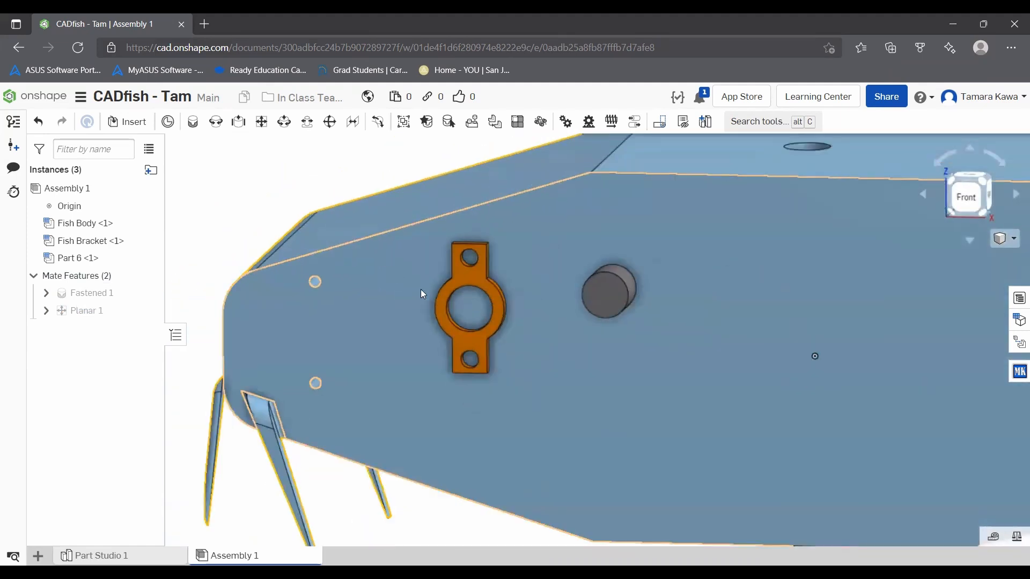
Step: Add a Cylindrical mate between Fish Bracket's upper hole and the upper small hole in Fish Body, and nudge the bracket to test it
click(282, 123)
scroll(433, 263, up, 5)
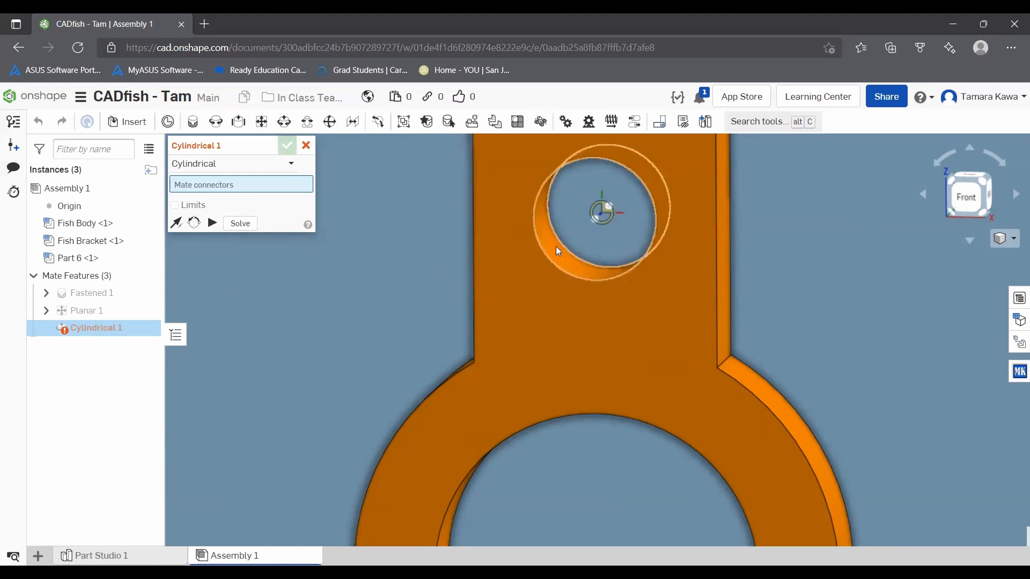
click(556, 248)
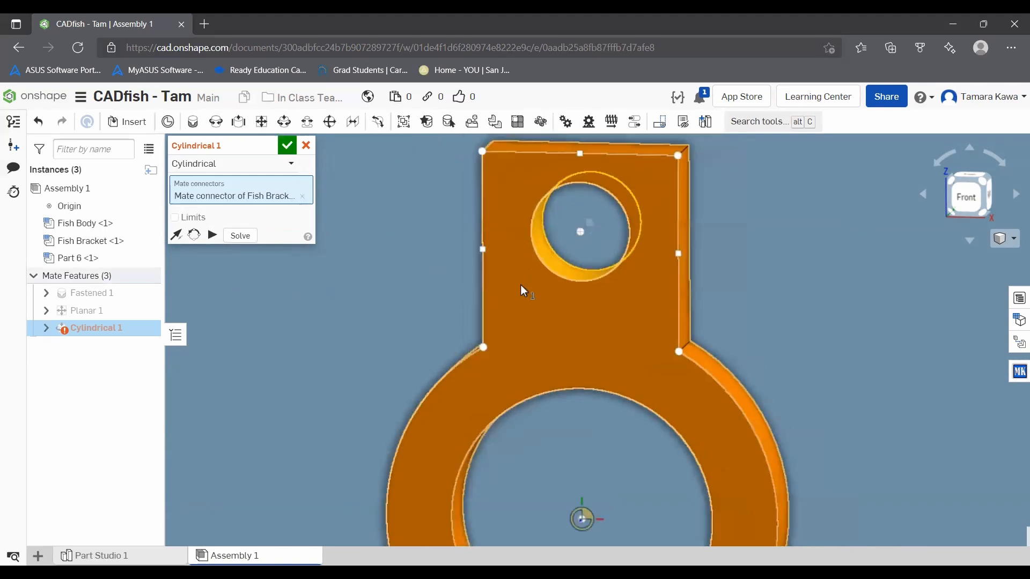
scroll(362, 307, up, 8)
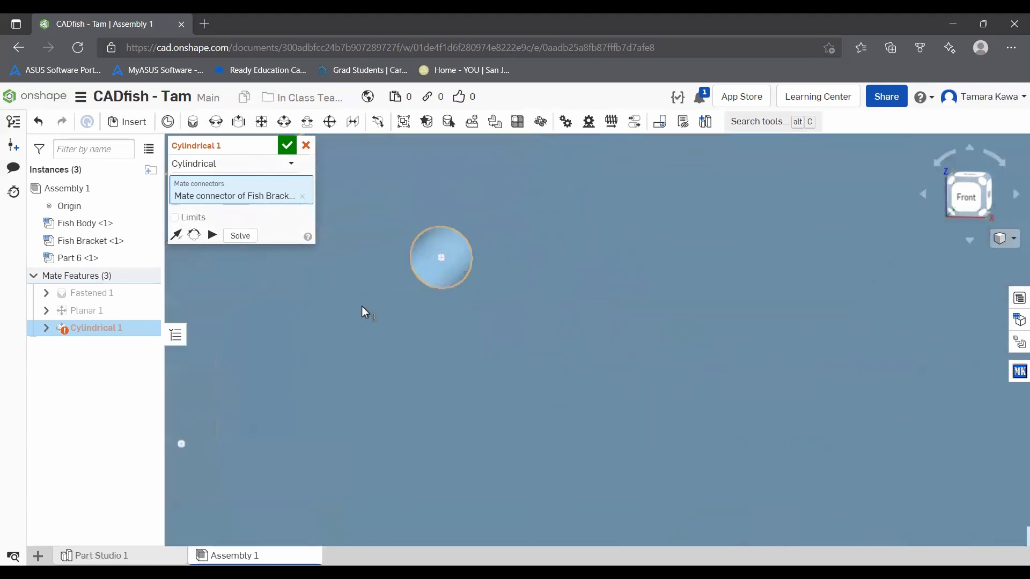
scroll(429, 256, down, 2)
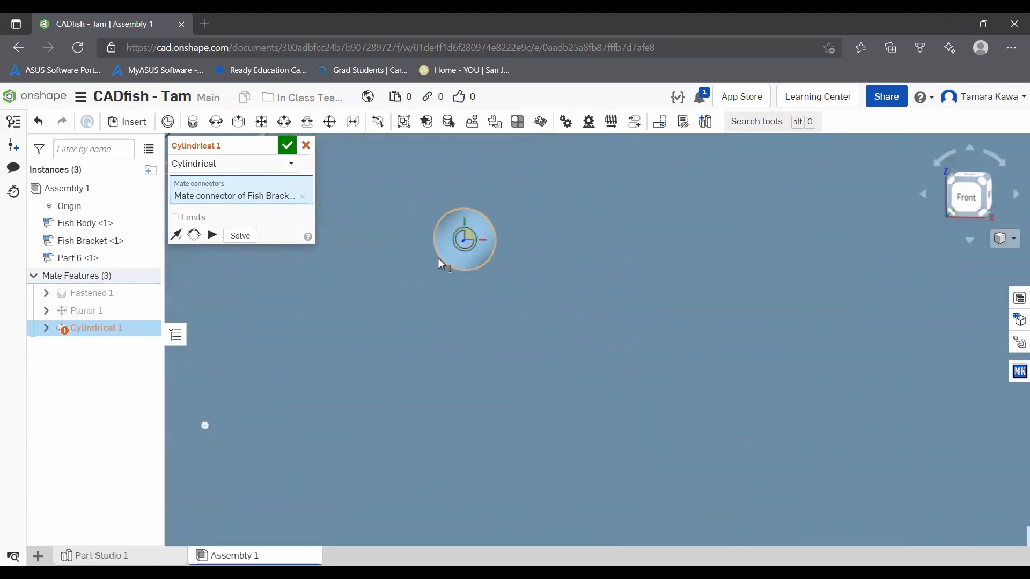
click(437, 258)
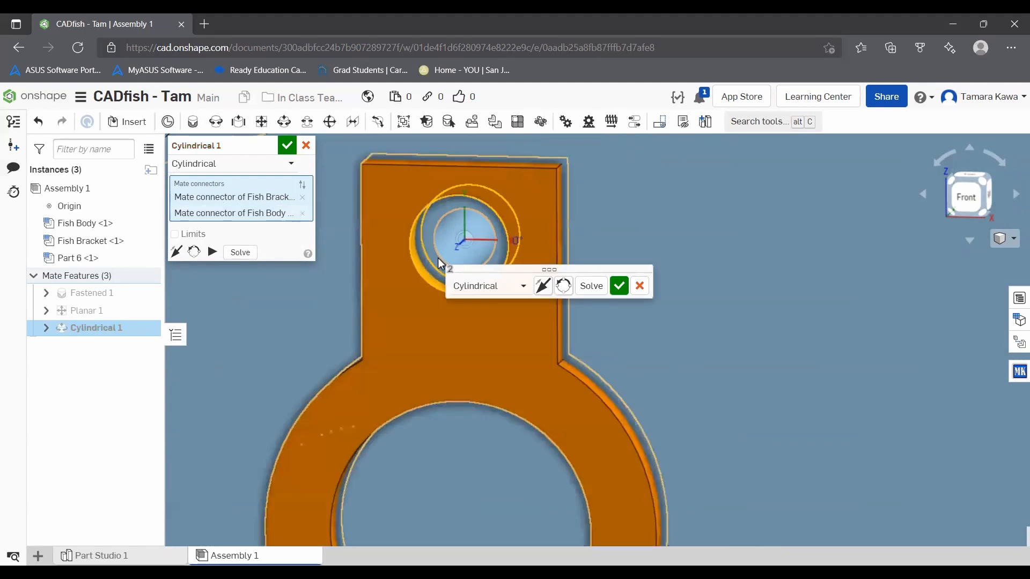
scroll(438, 259, up, 5)
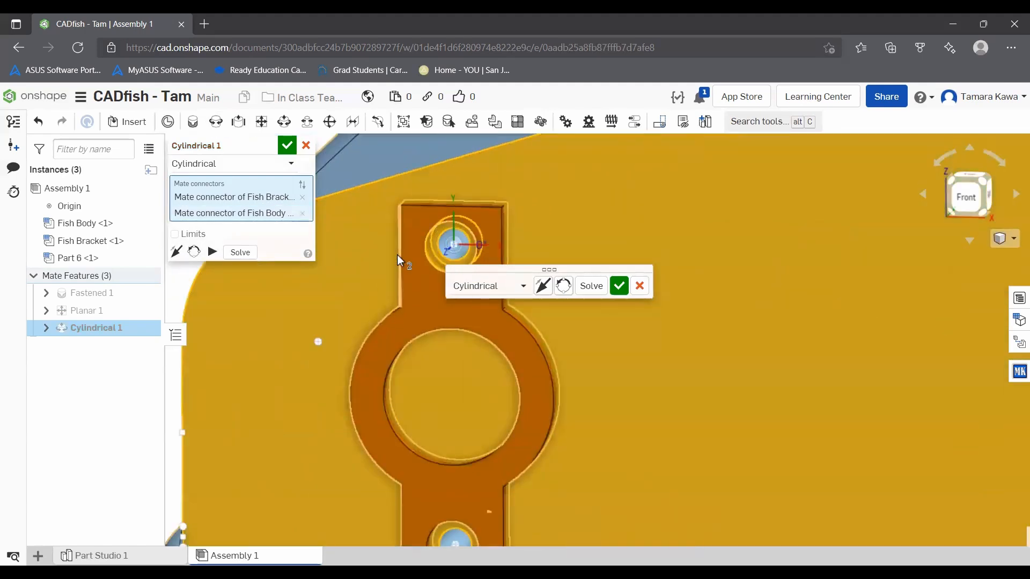
scroll(397, 255, down, 3)
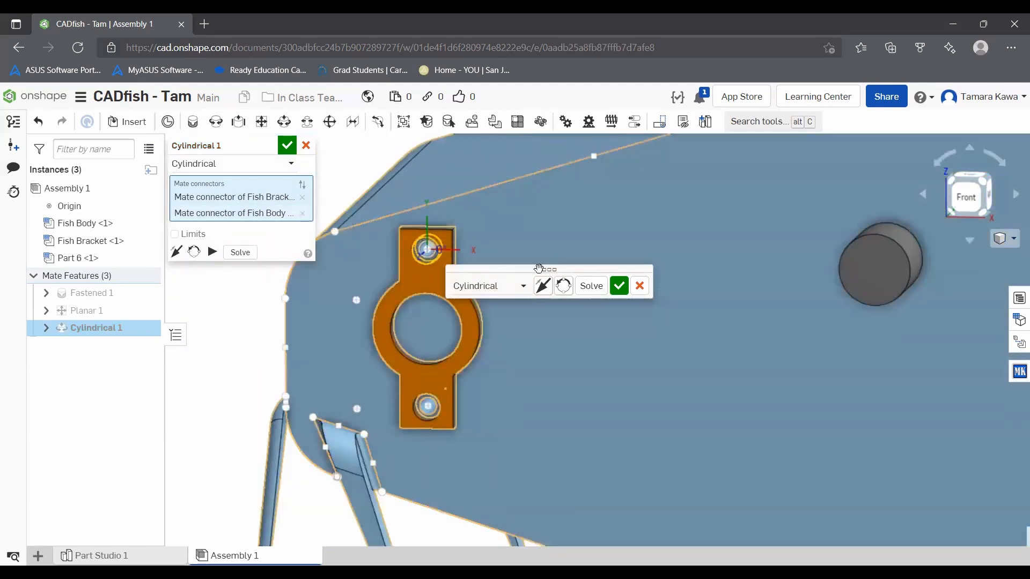
click(619, 286)
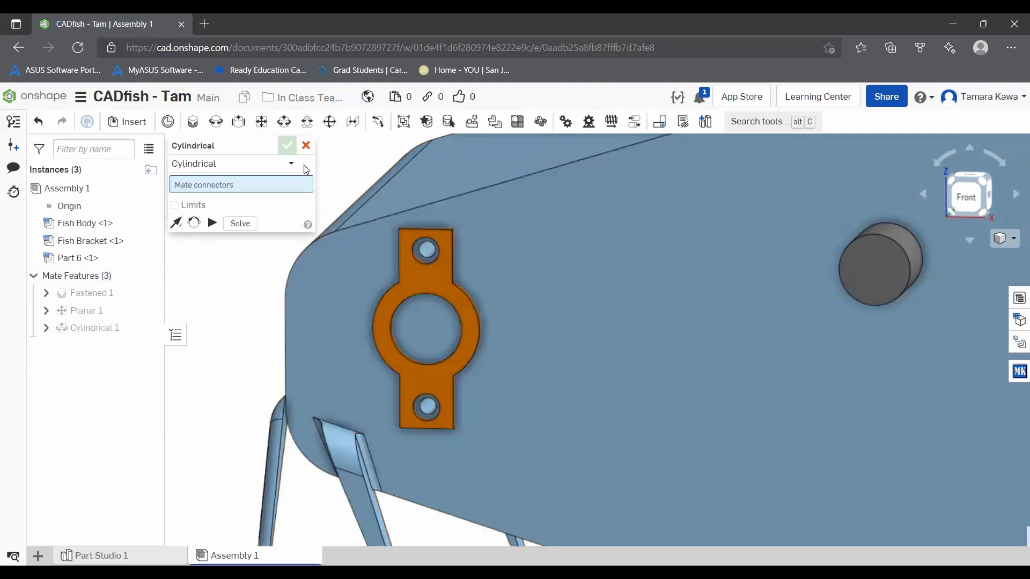
drag(435, 370, 405, 408)
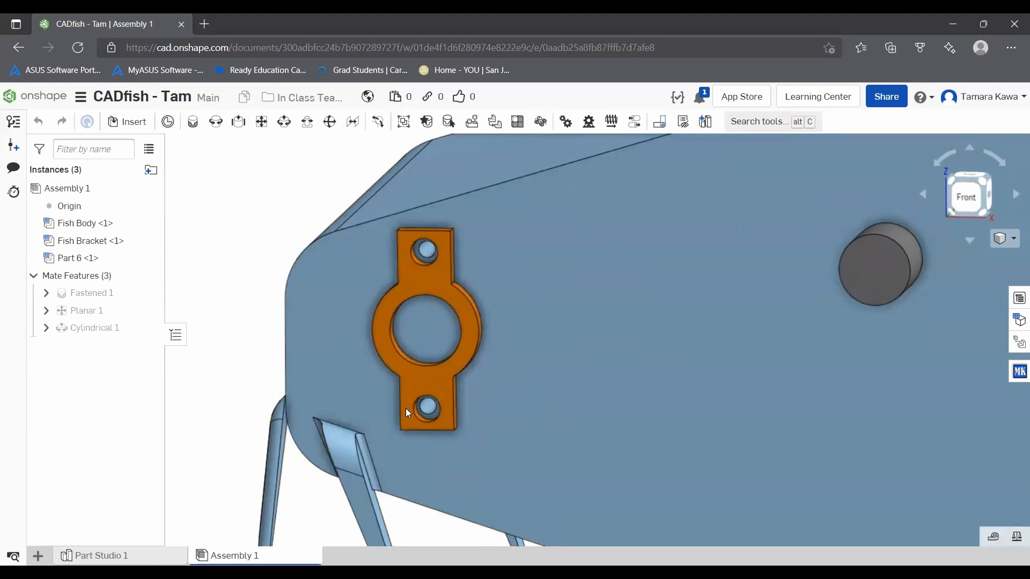
Step: Add a Cylindrical mate between Fish Bracket's lower hole and the lower small hole in Fish Body, and close the mate command
click(284, 121)
scroll(424, 429, up, 10)
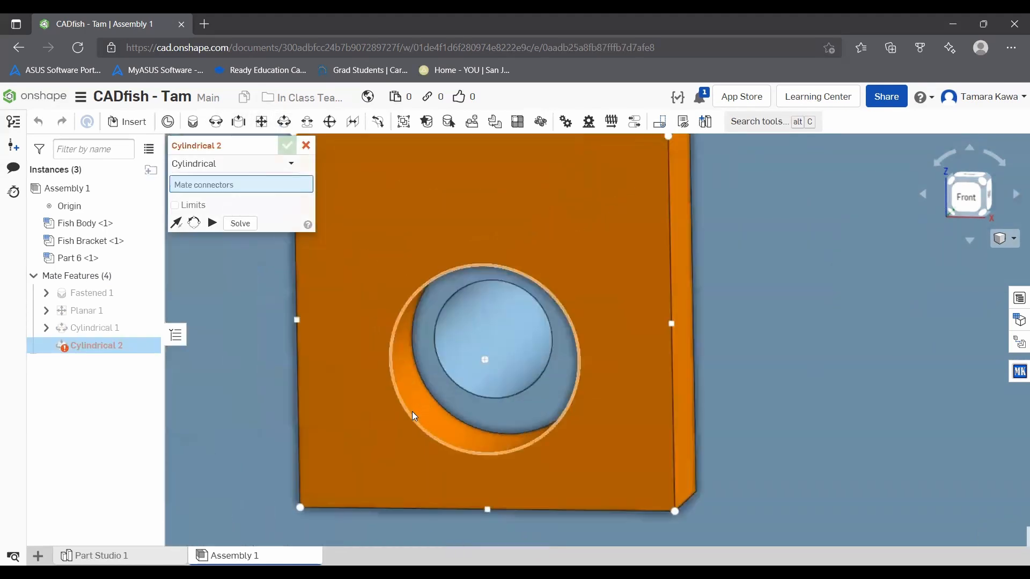
click(413, 385)
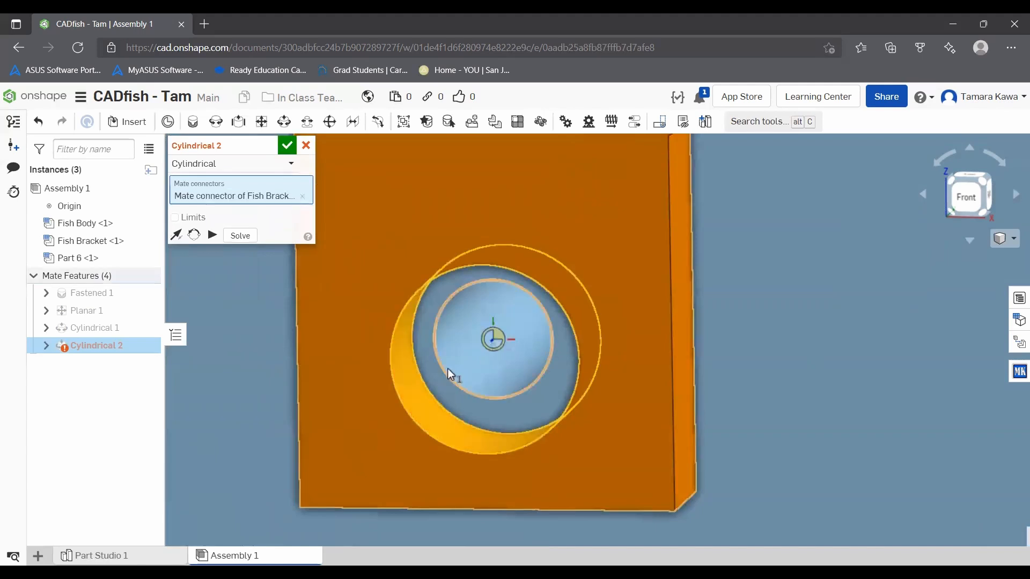
click(448, 371)
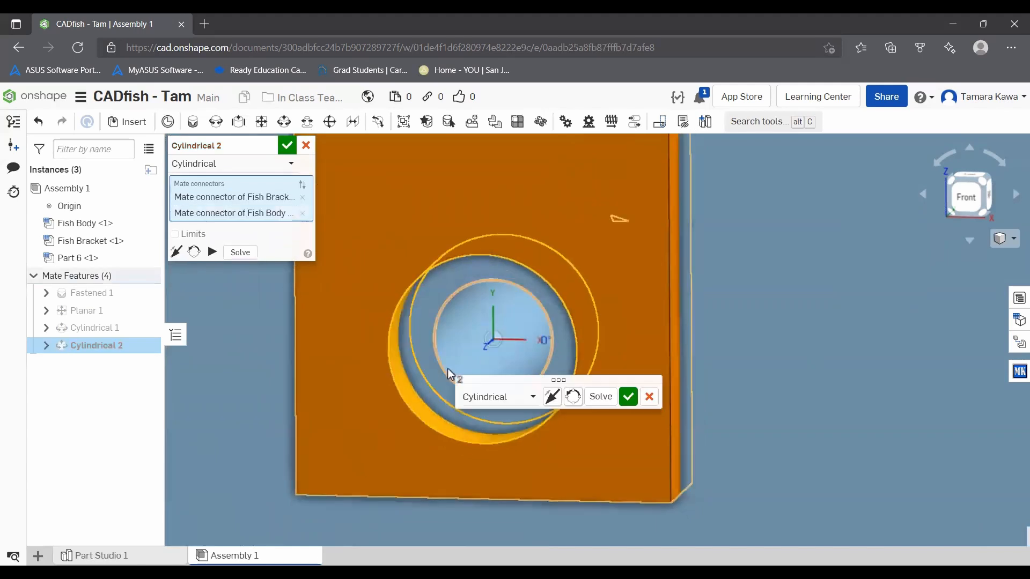
click(629, 396)
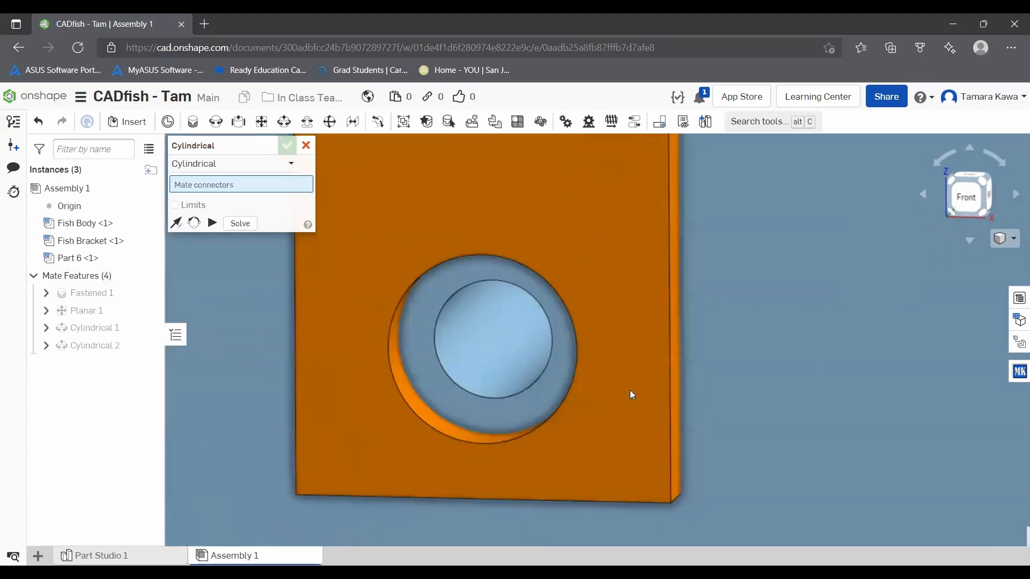
click(305, 145)
scroll(416, 262, down, 5)
scroll(415, 256, down, 6)
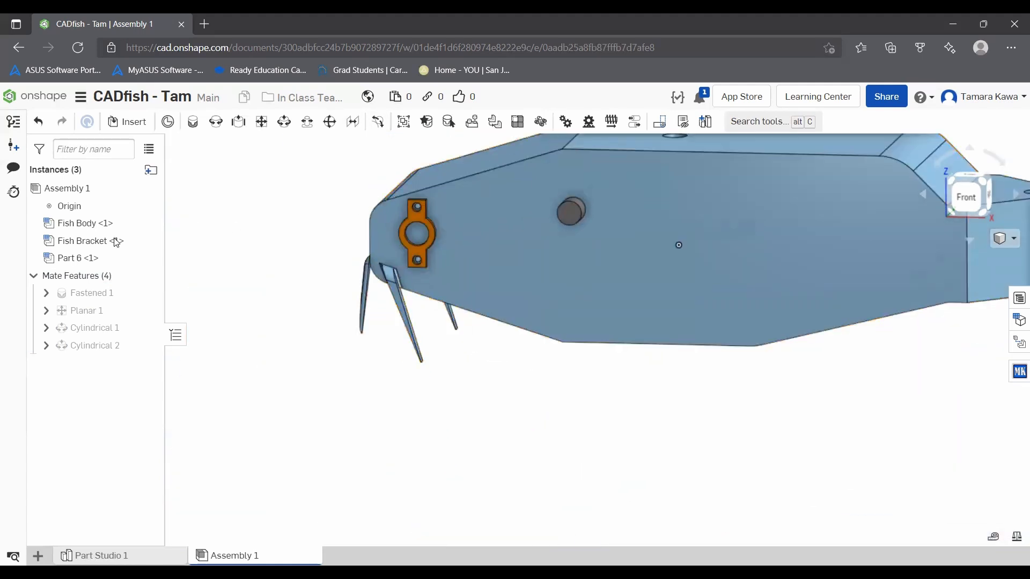
Step: Reopen the Fastened 1 mate, try out its Offset option, and discard the edit
right_click(72, 293)
click(88, 317)
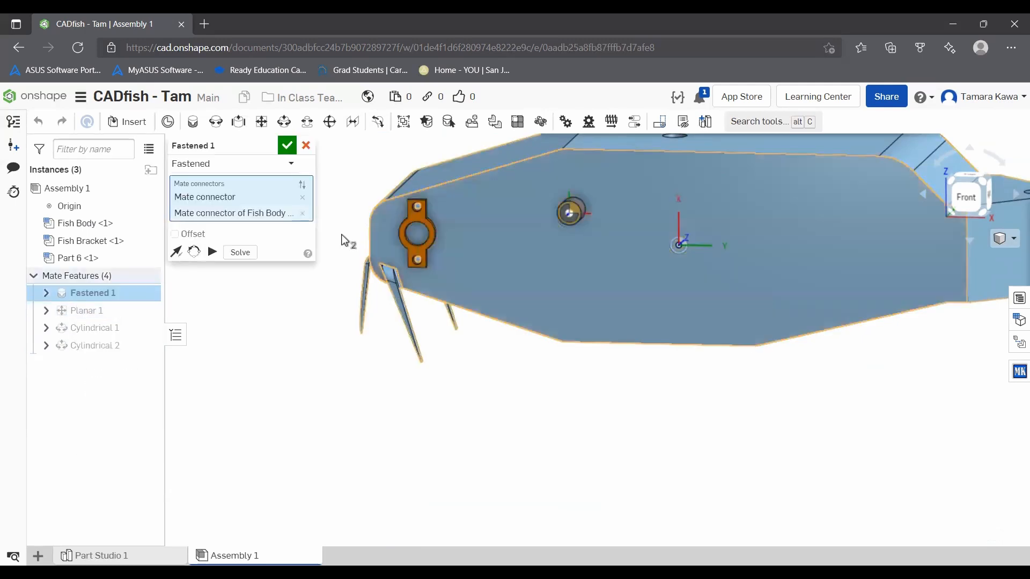
click(175, 234)
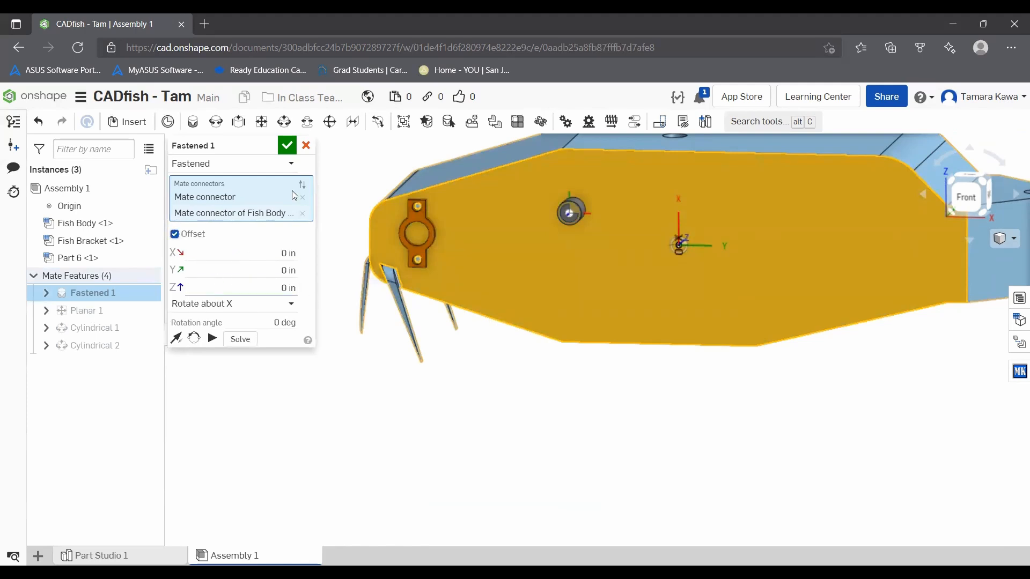
click(307, 145)
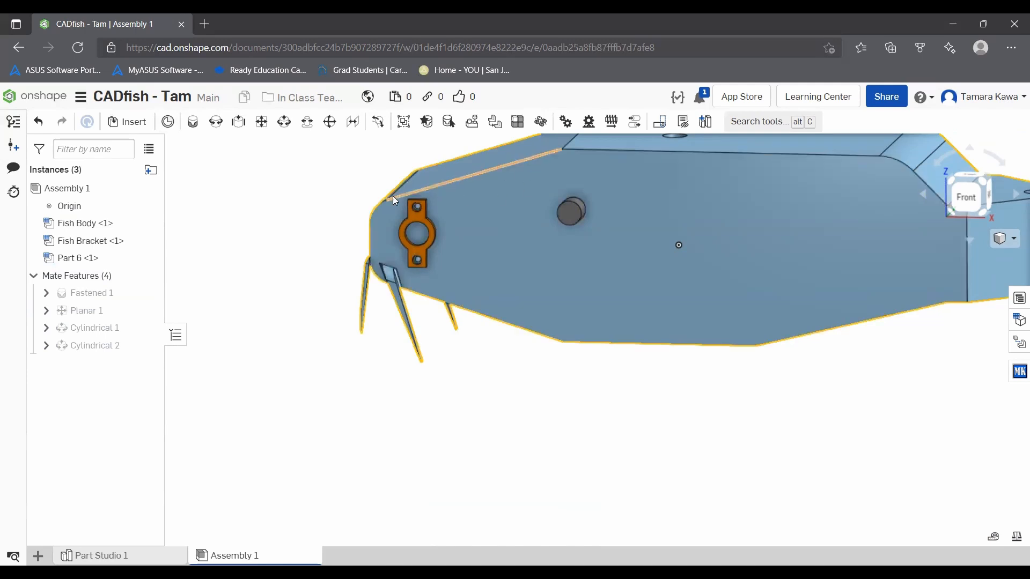
scroll(392, 196, up, 5)
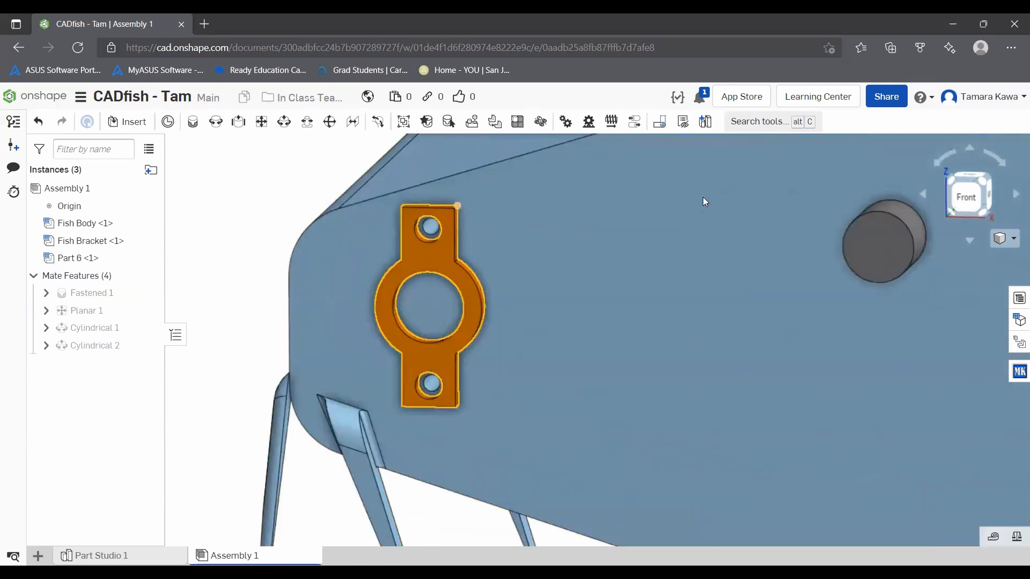
click(261, 121)
scroll(532, 204, down, 5)
right_drag(623, 221, 647, 210)
scroll(635, 211, up, 10)
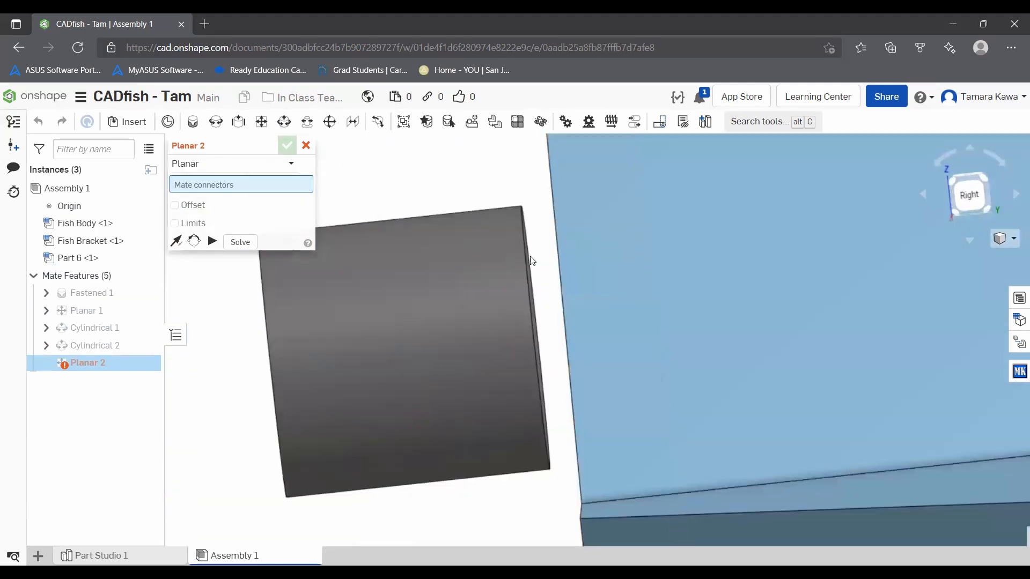
scroll(534, 276, up, 5)
scroll(532, 277, down, 5)
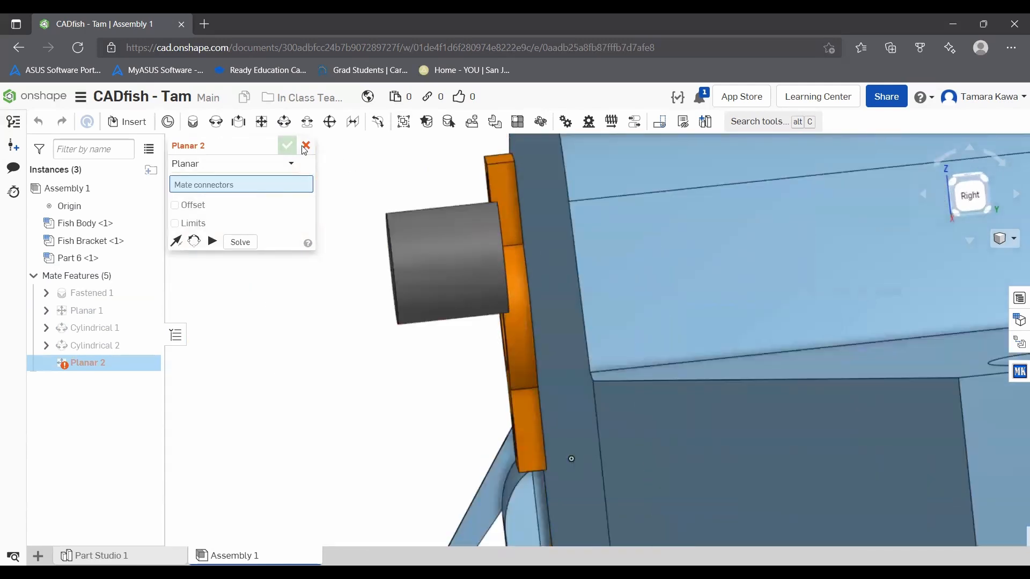
click(306, 146)
Step: Add a Planar mate between Part 6's inner end face and Fish Body's front side face
mouse_move(435, 246)
mouse_down()
mouse_move(352, 234)
mouse_move(442, 243)
mouse_up()
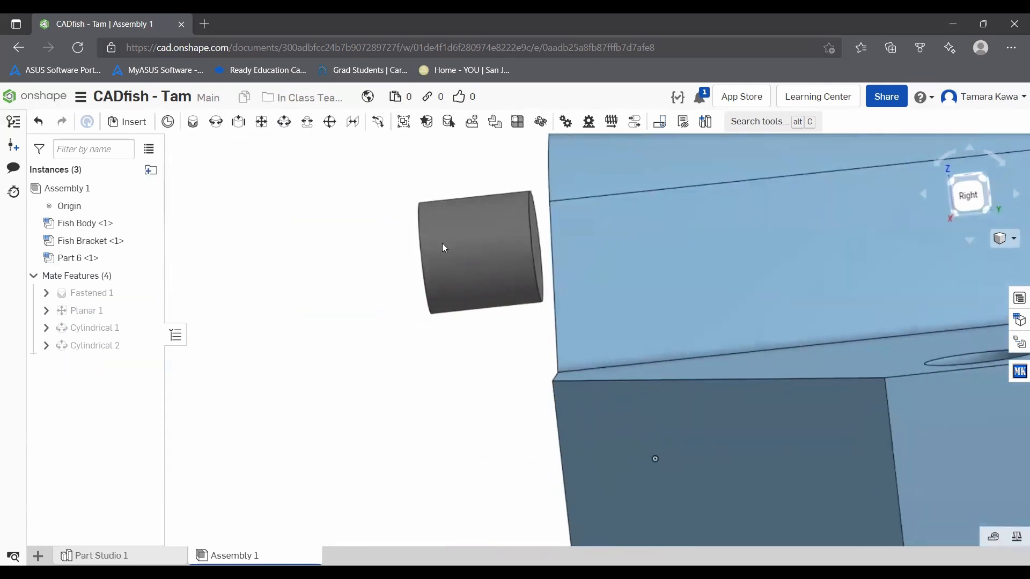
scroll(481, 167, up, 5)
right_drag(472, 176, 470, 178)
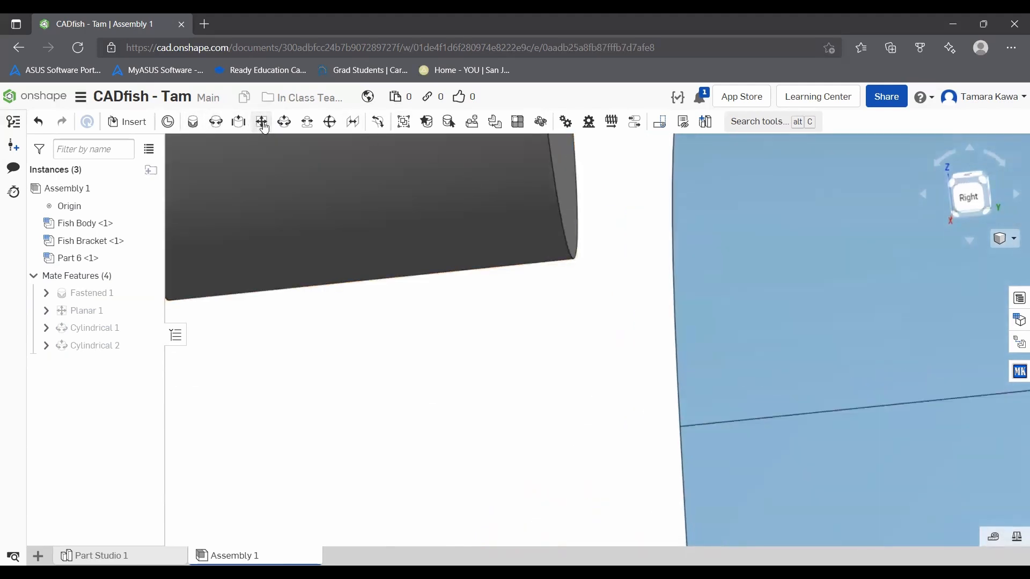
click(243, 124)
click(570, 159)
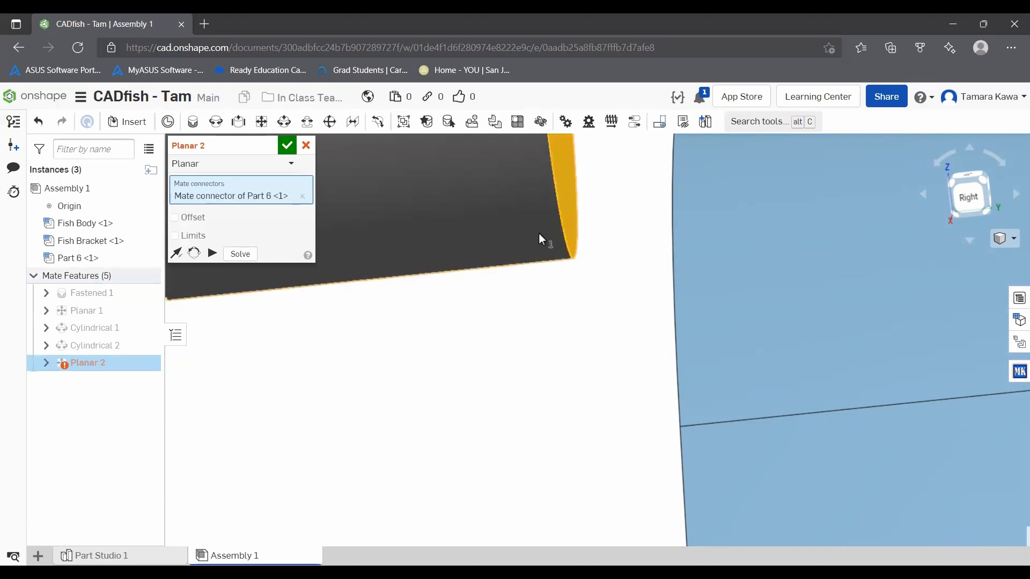
scroll(538, 233, down, 5)
right_drag(503, 244, 547, 255)
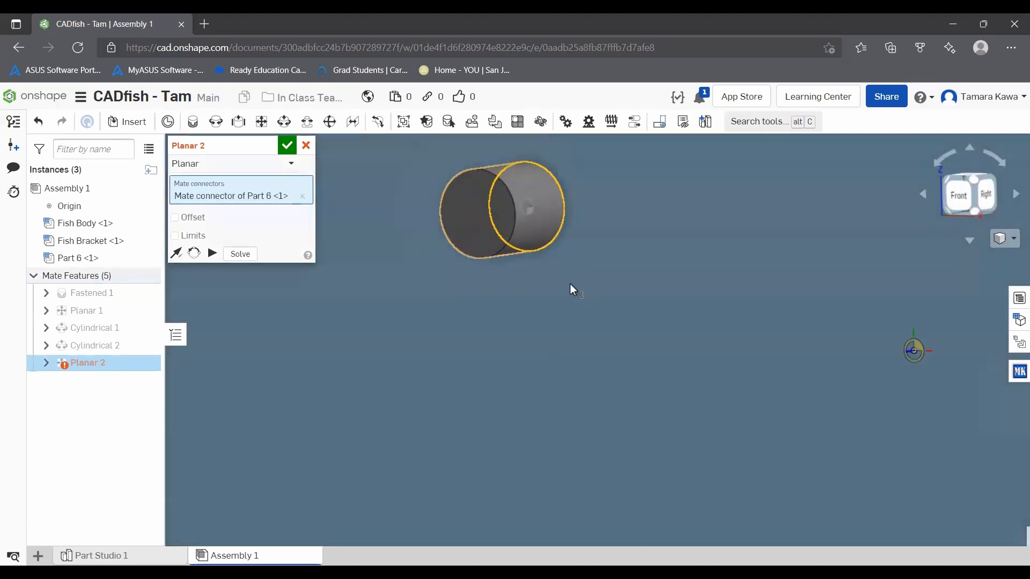
scroll(570, 284, down, 5)
click(588, 307)
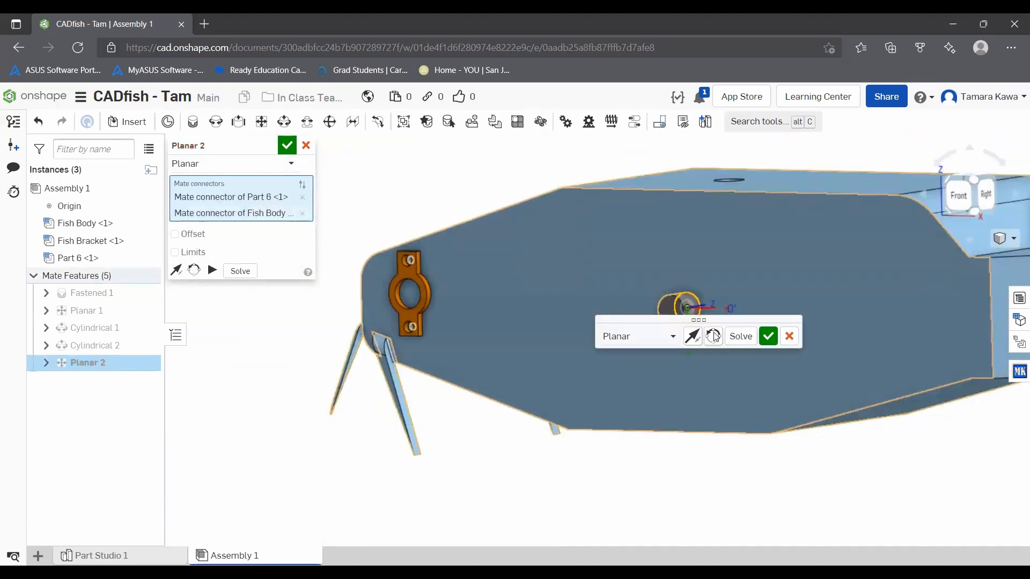
click(769, 337)
Step: Add a Cylindrical mate between Part 6 and Fish Bracket's large central hole, and close the mate command
scroll(682, 294, up, 5)
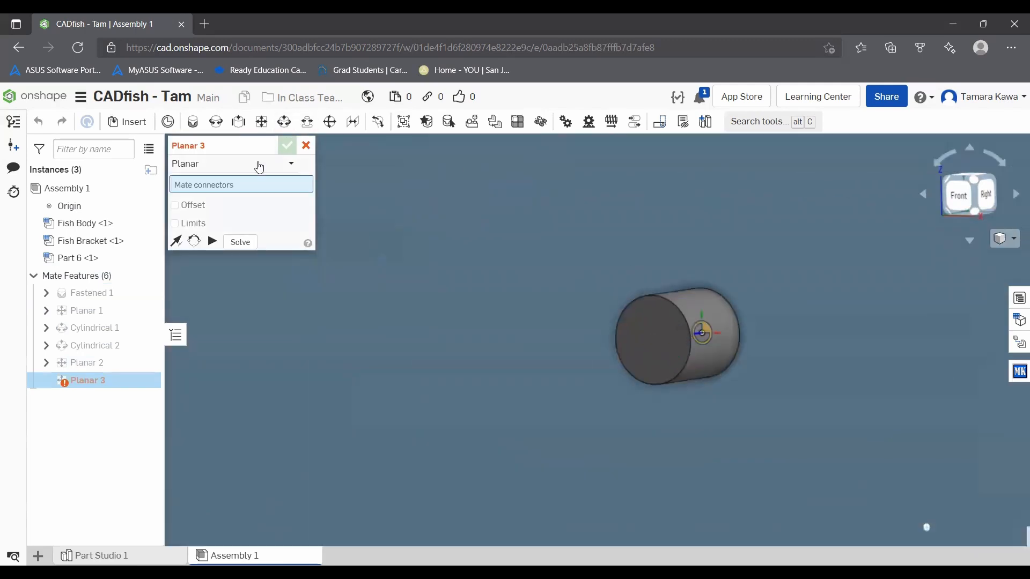
click(257, 164)
click(228, 203)
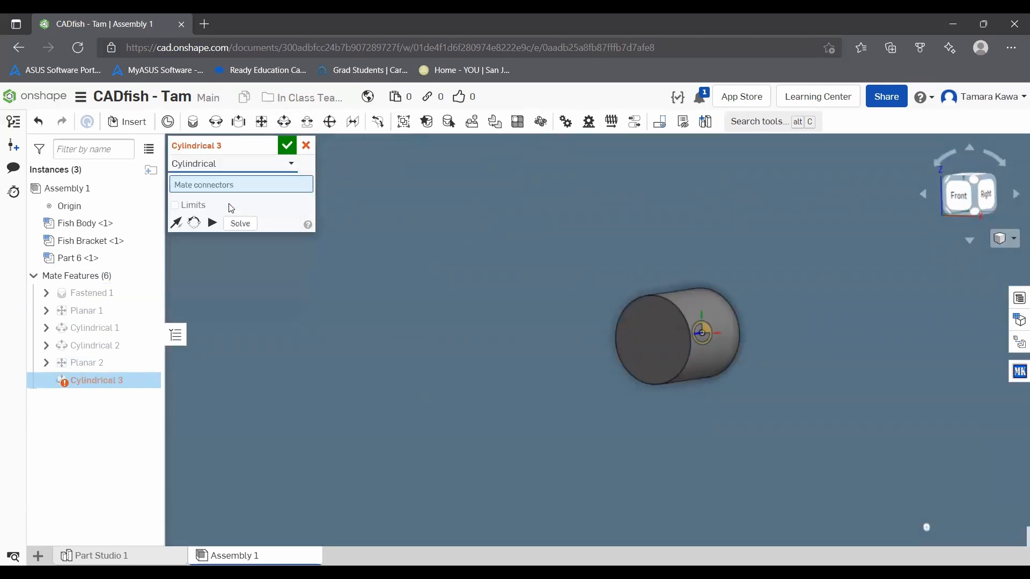
click(704, 317)
scroll(402, 252, up, 4)
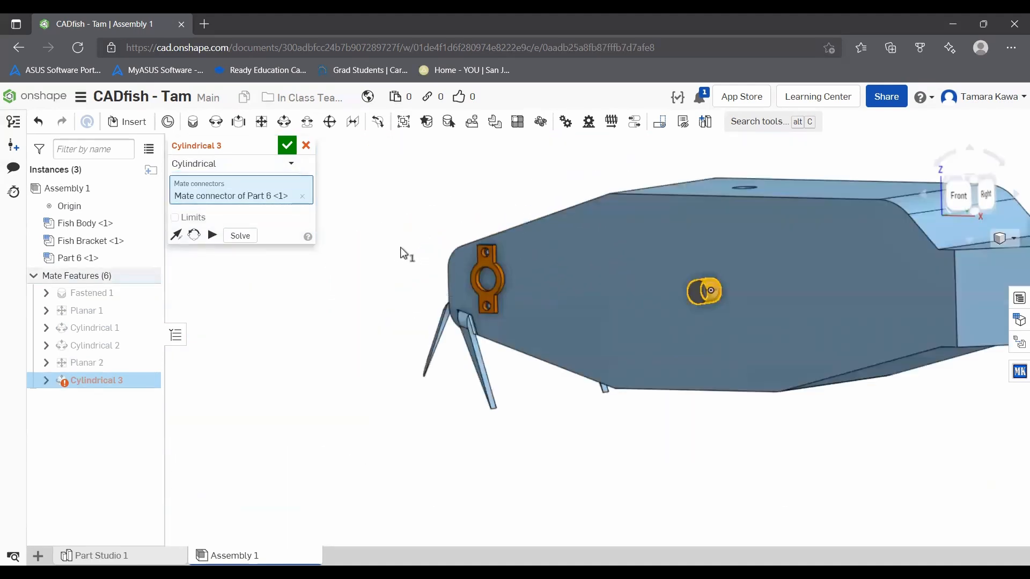
scroll(401, 249, up, 5)
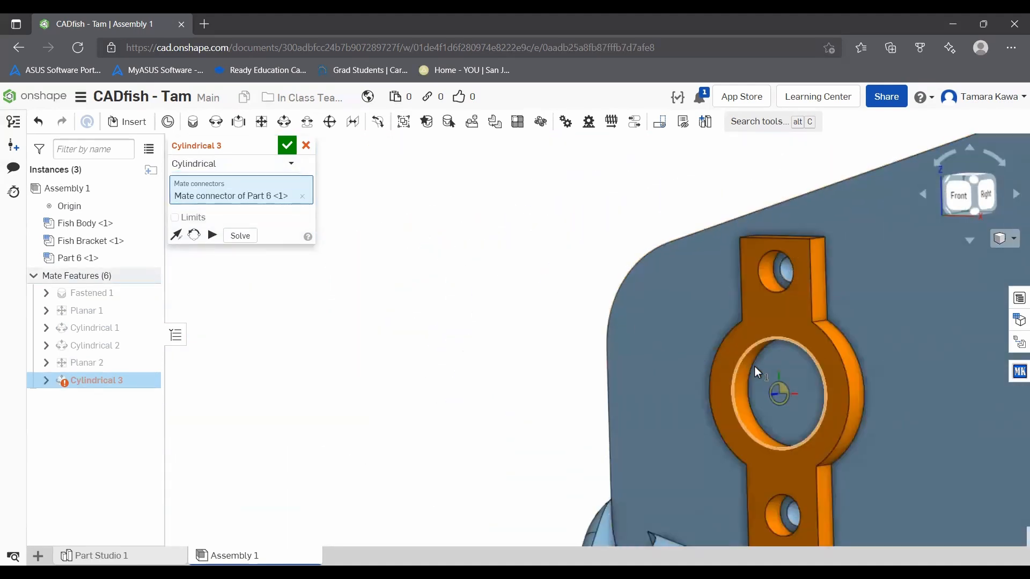
scroll(756, 369, up, 5)
click(747, 354)
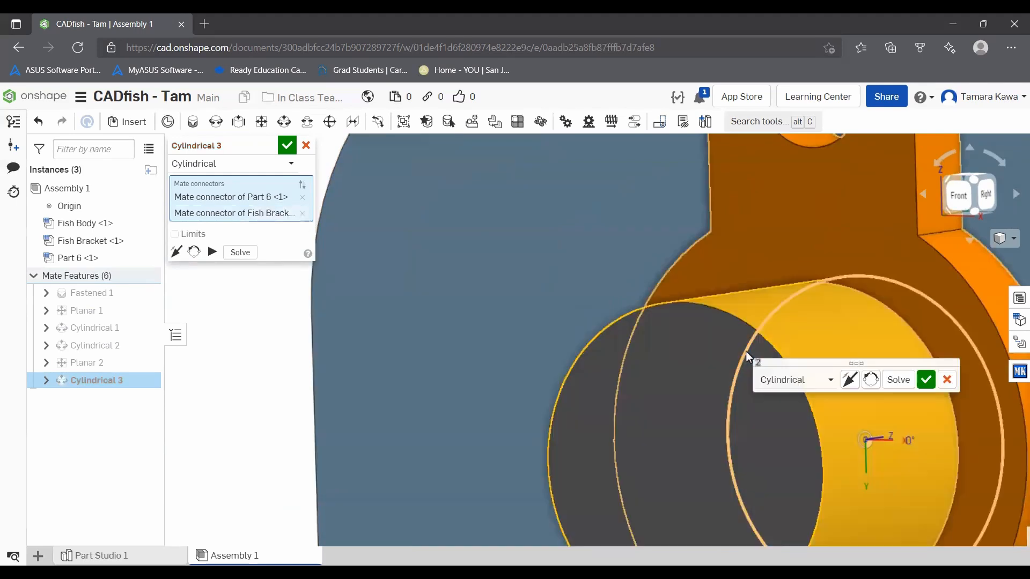
scroll(785, 343, down, 5)
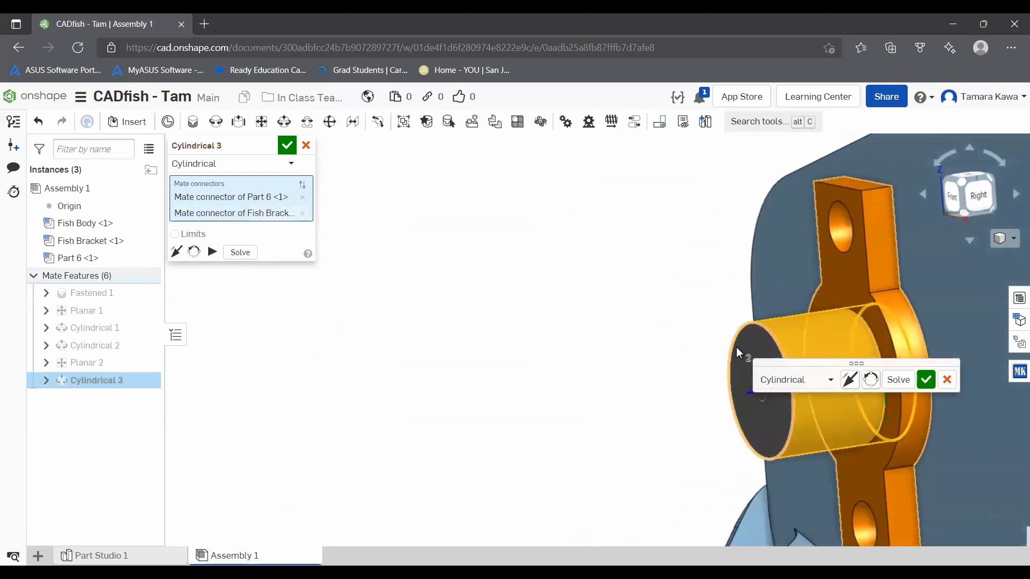
click(926, 379)
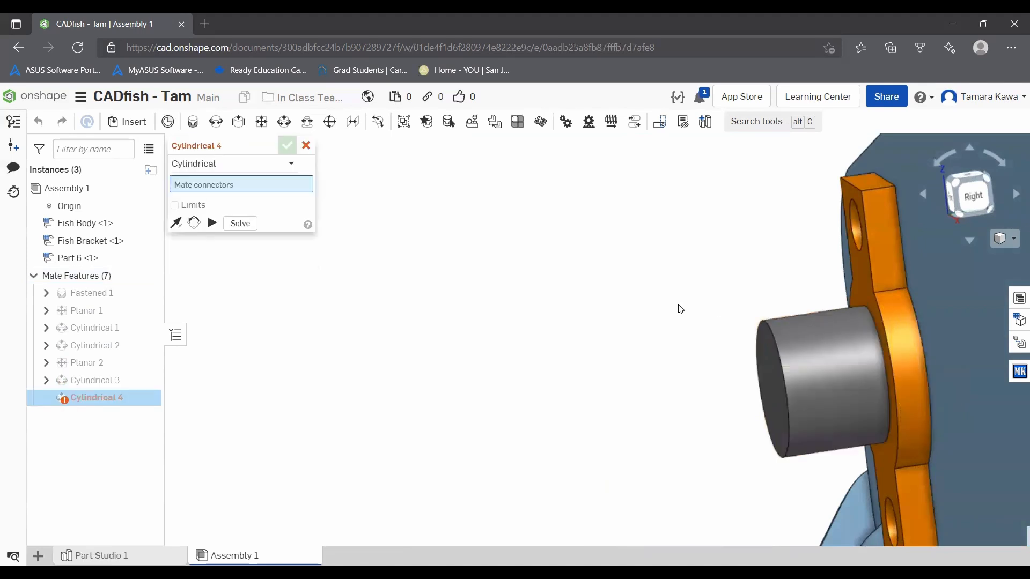
scroll(642, 286, down, 5)
right_drag(565, 295, 639, 287)
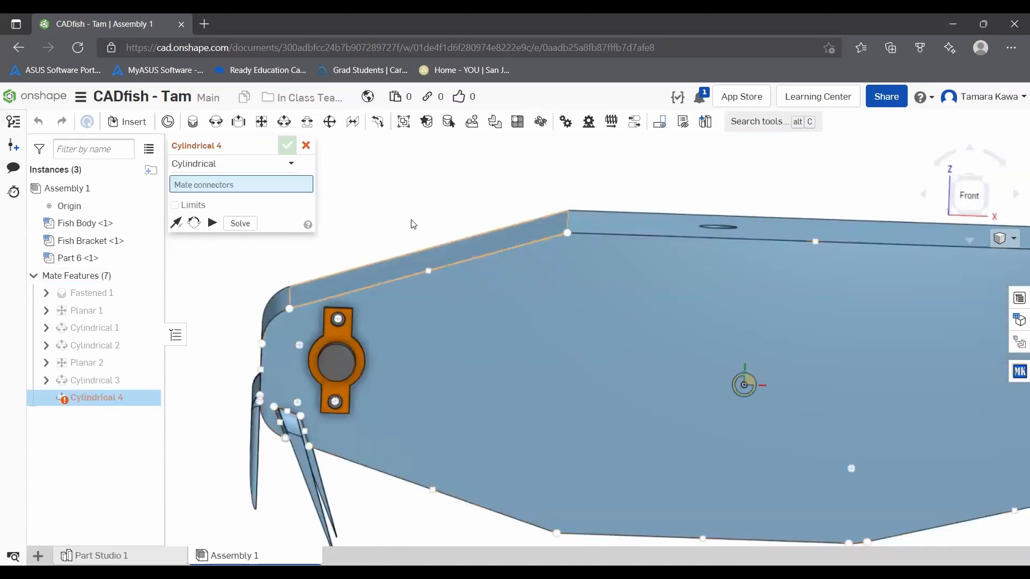
click(305, 146)
Step: Start inserting a standard content part, choosing the Bolts & screws category and the ISO standard
scroll(343, 214, down, 3)
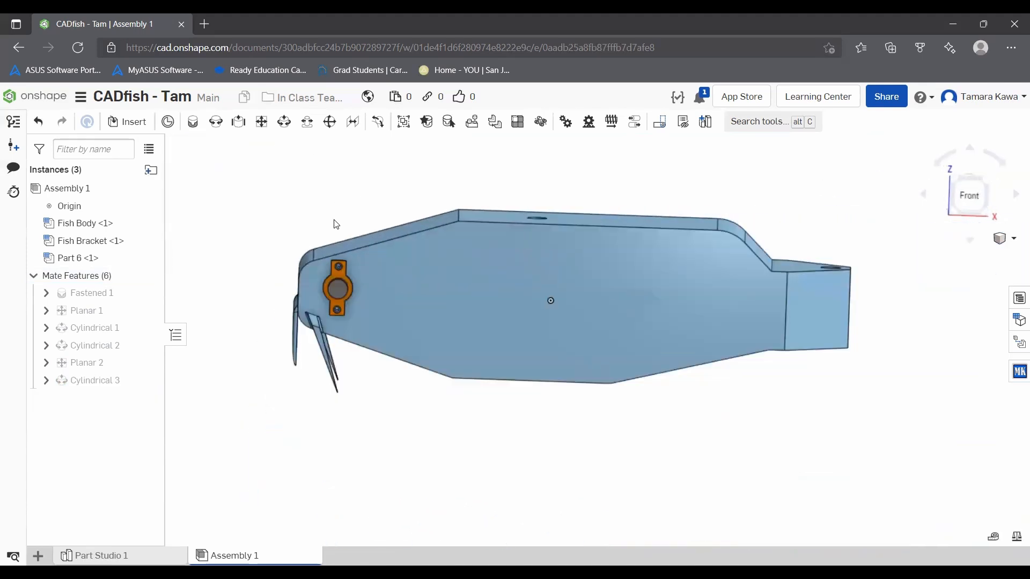
scroll(335, 211, up, 4)
scroll(294, 256, up, 3)
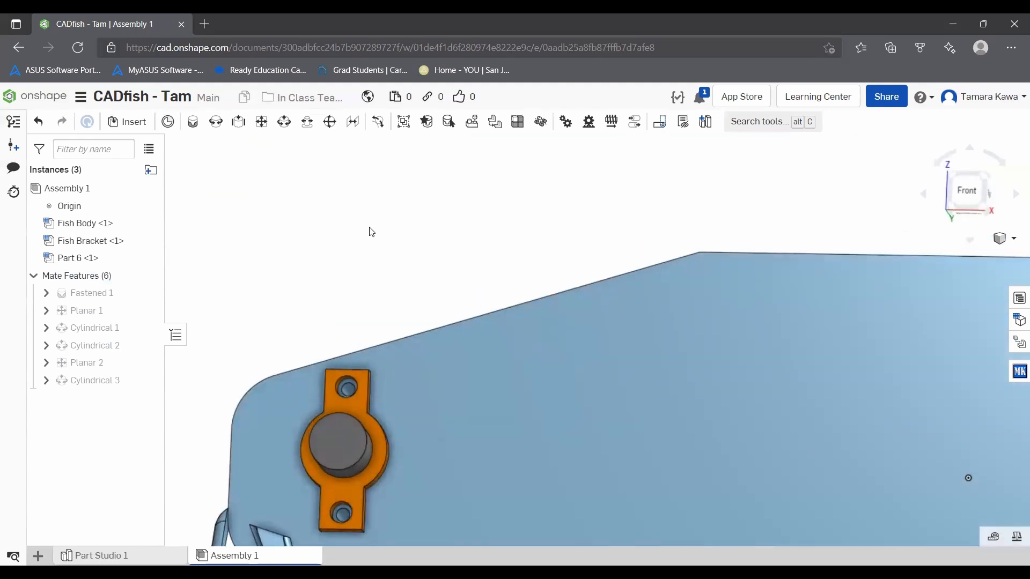
right_drag(311, 241, 316, 256)
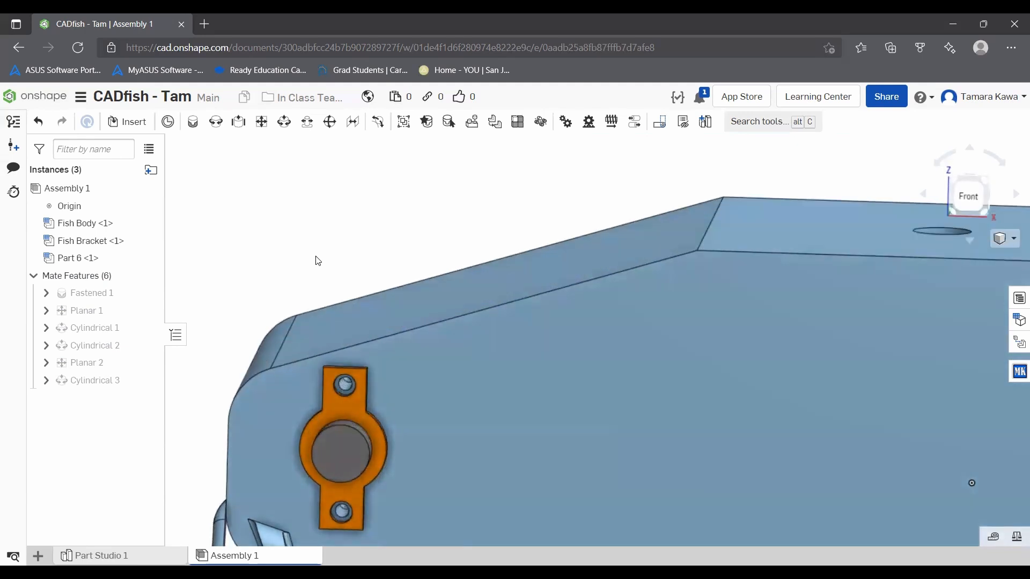
click(120, 122)
click(335, 177)
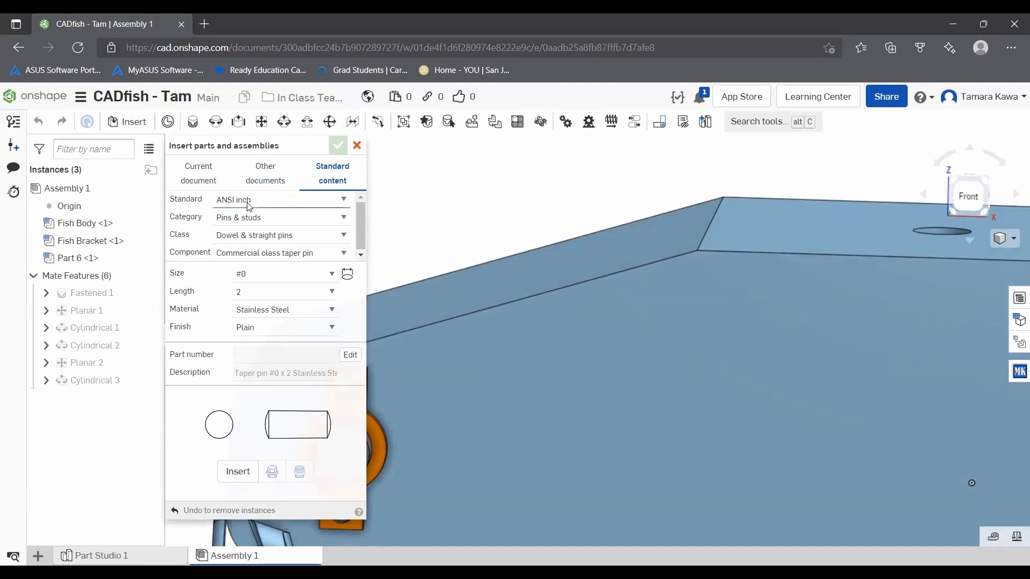
click(221, 201)
click(227, 218)
click(228, 220)
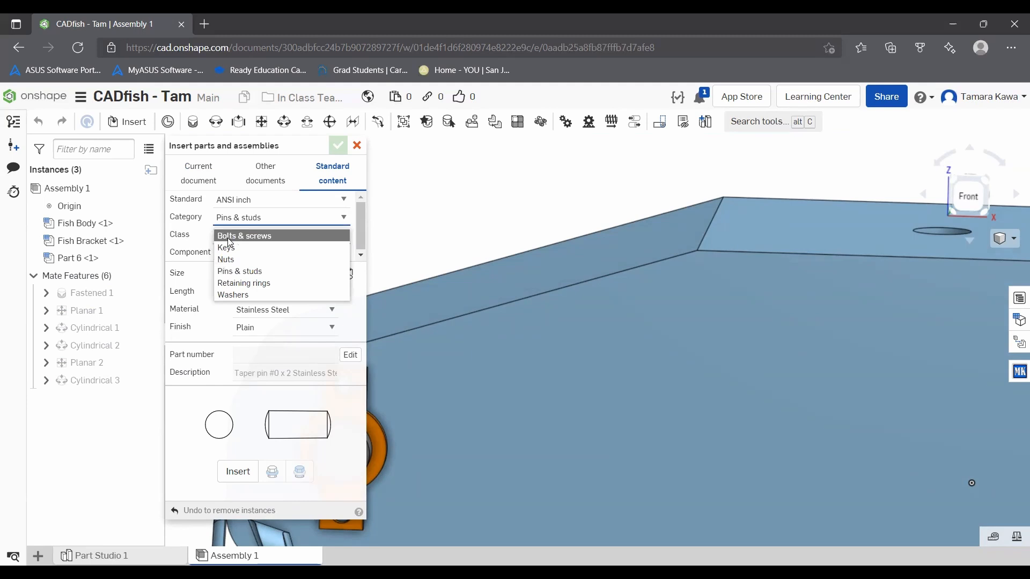
click(292, 237)
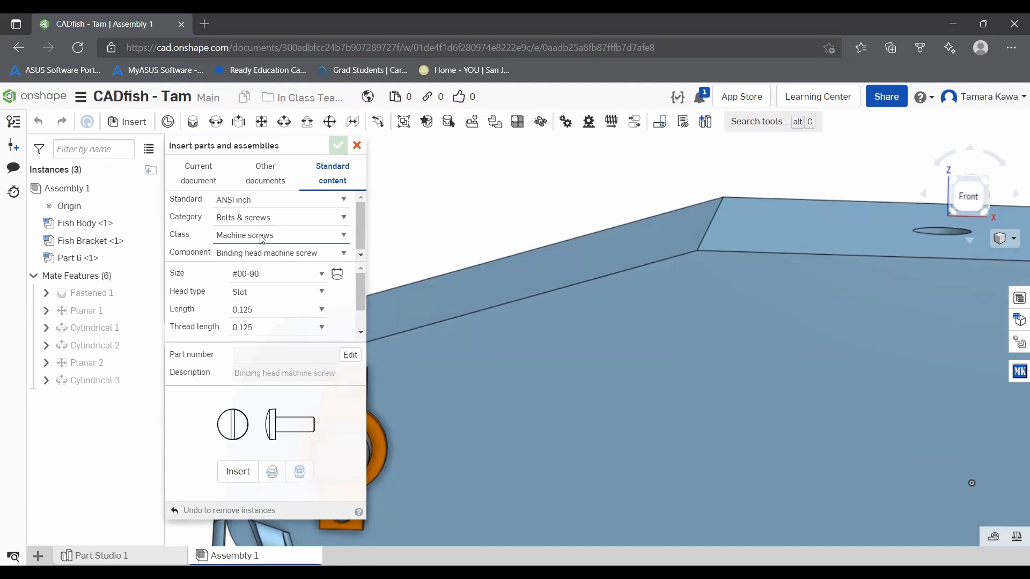
click(243, 203)
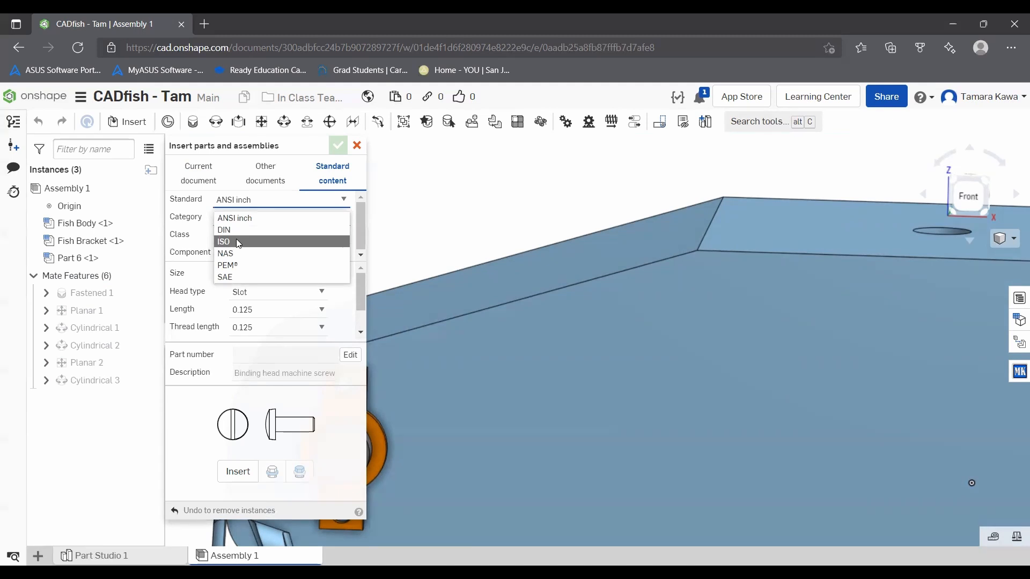
click(235, 241)
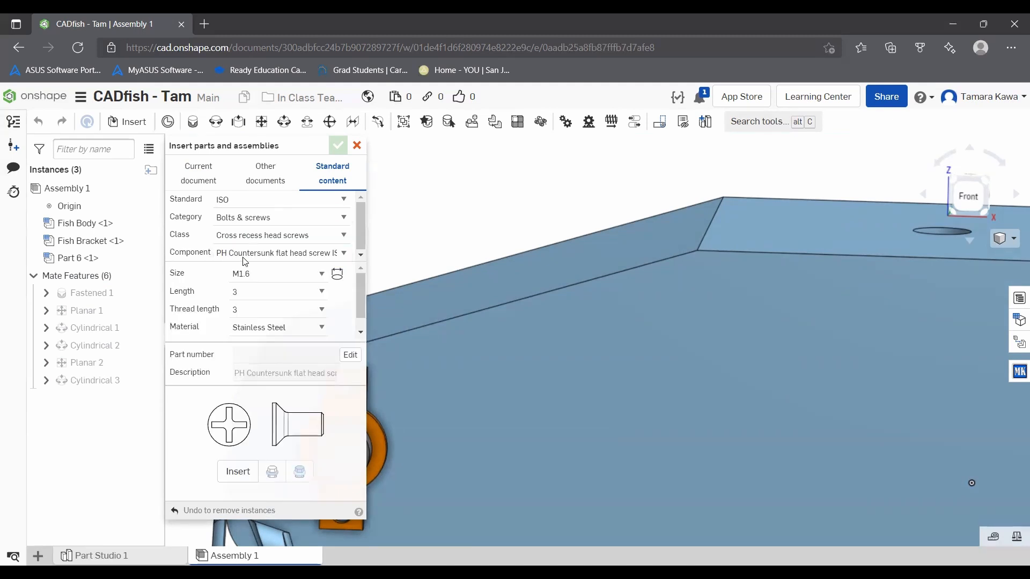
click(249, 275)
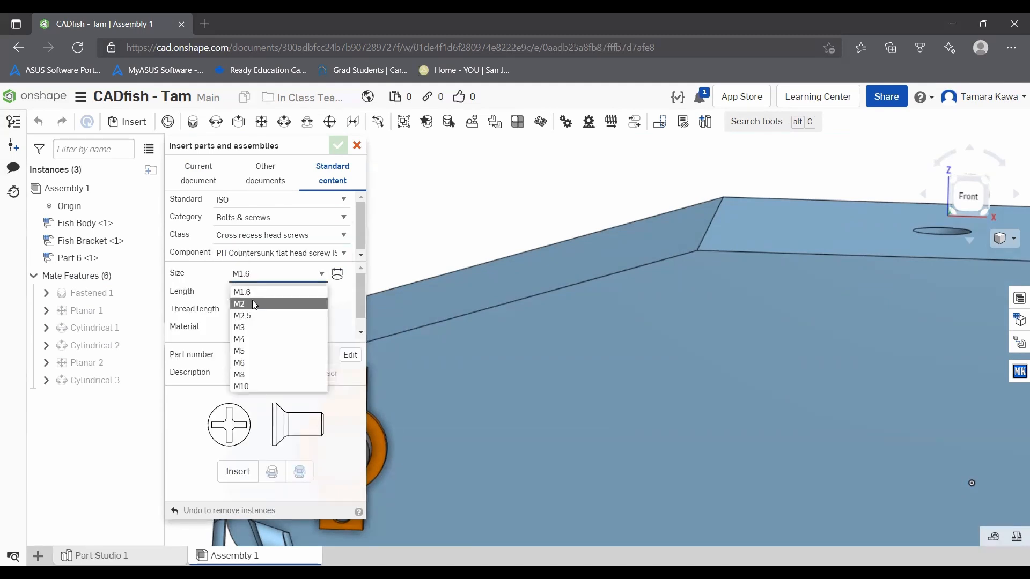
click(251, 277)
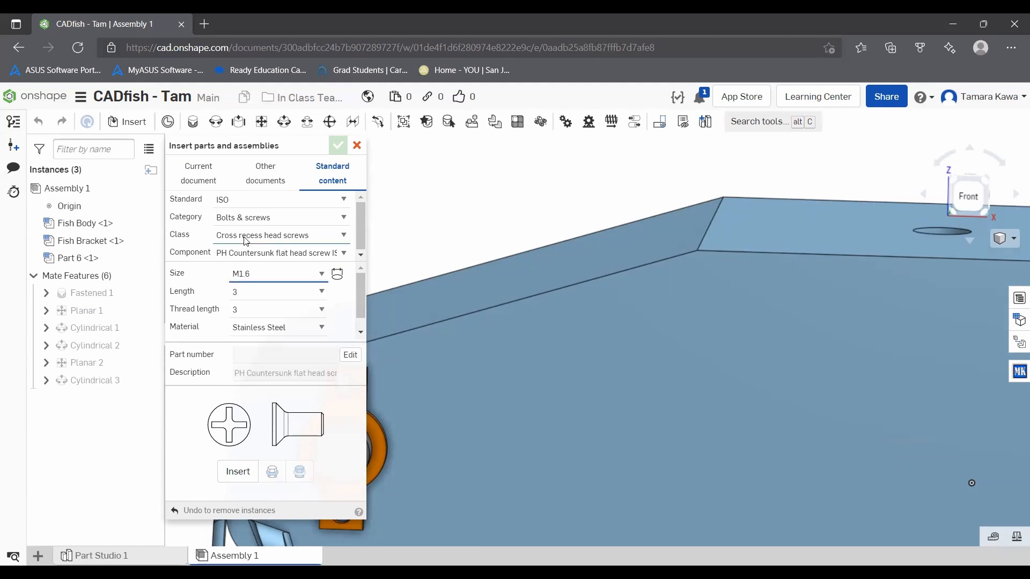
Step: Choose the Slotted head screws class and the Slotted pan head screw ISO 1580 component
click(239, 237)
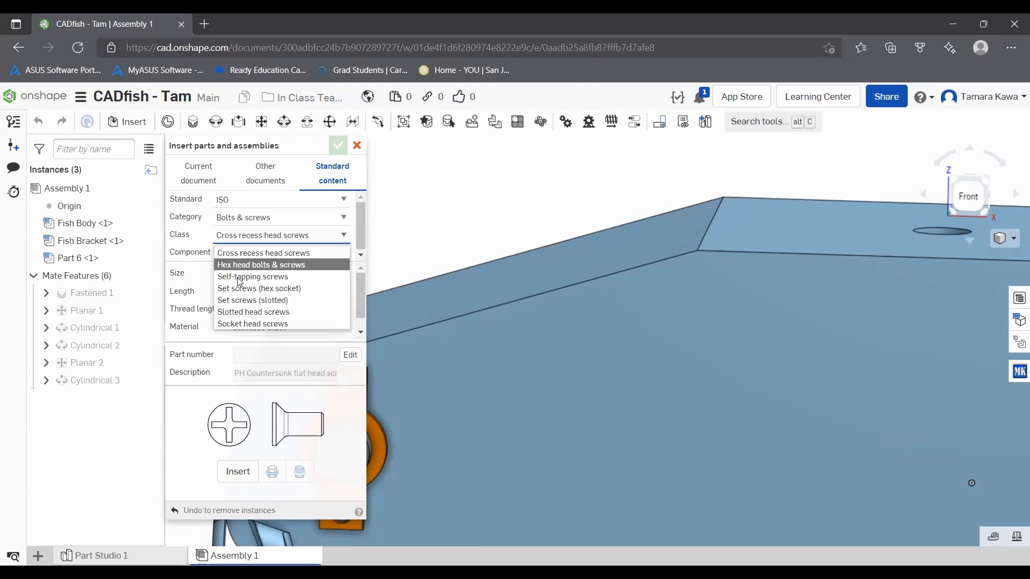
click(222, 312)
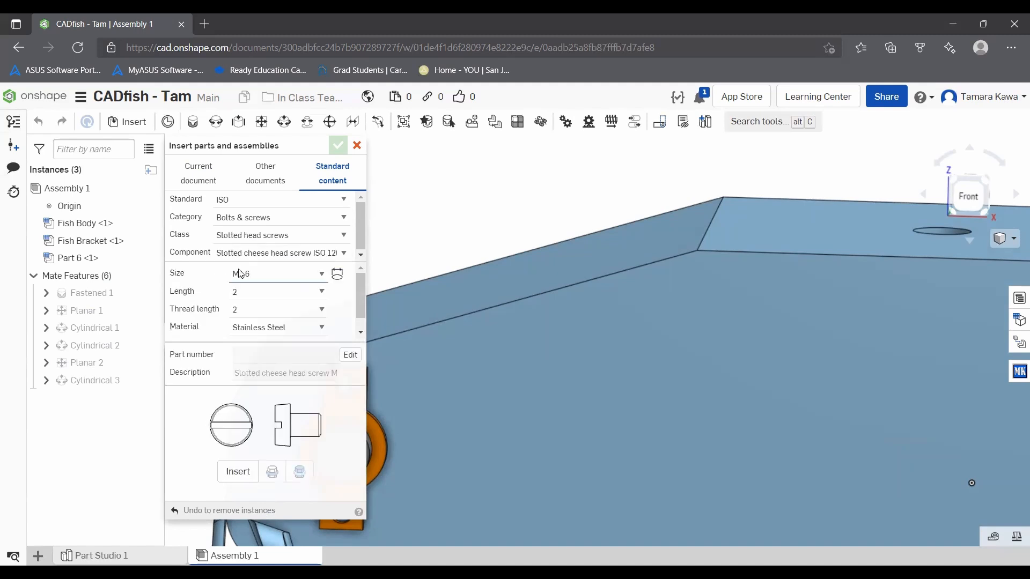
click(239, 274)
click(240, 273)
click(277, 240)
click(278, 240)
click(273, 257)
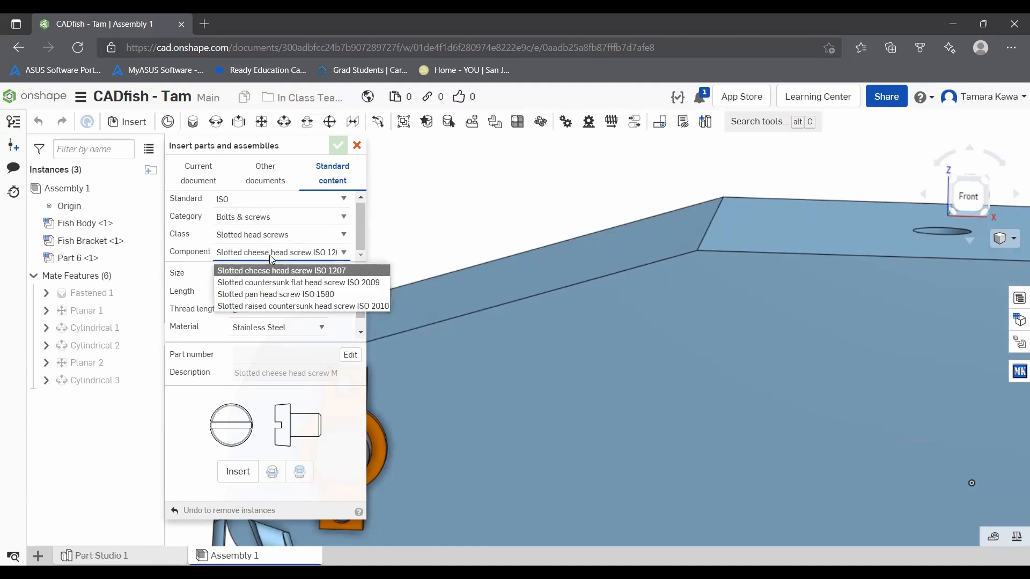
click(269, 295)
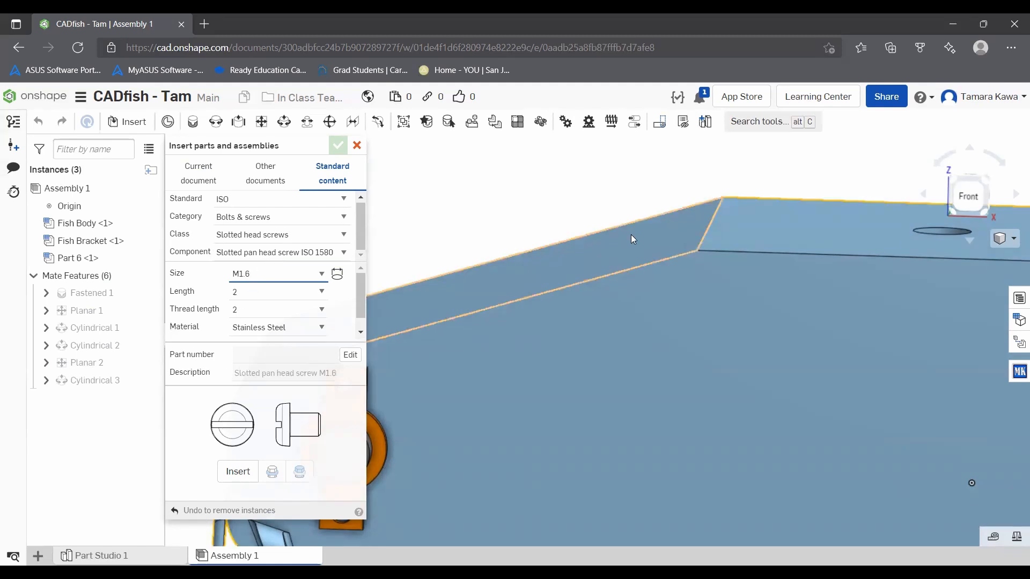
Step: Insert an M1.6 slotted pan head screw, length 2, in Stainless Steel, and place it at Fish Bracket's upper hole
scroll(646, 236, down, 5)
scroll(576, 304, up, 5)
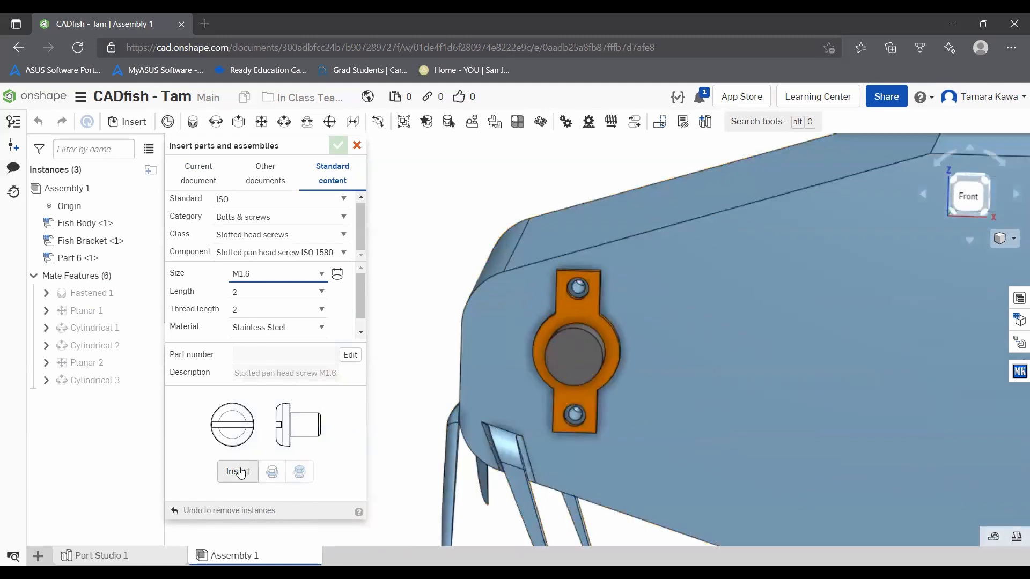
click(238, 472)
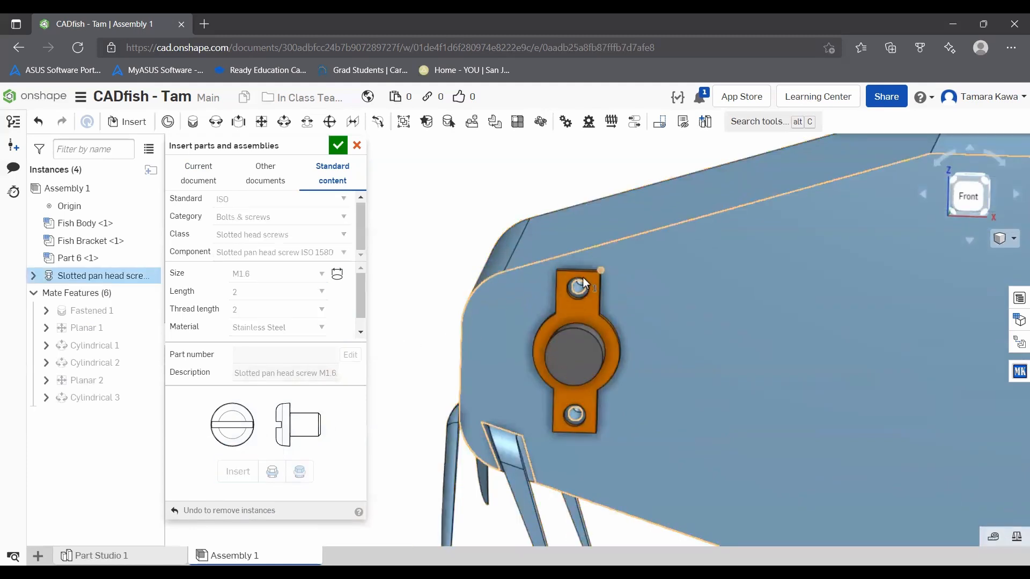
scroll(579, 285, up, 6)
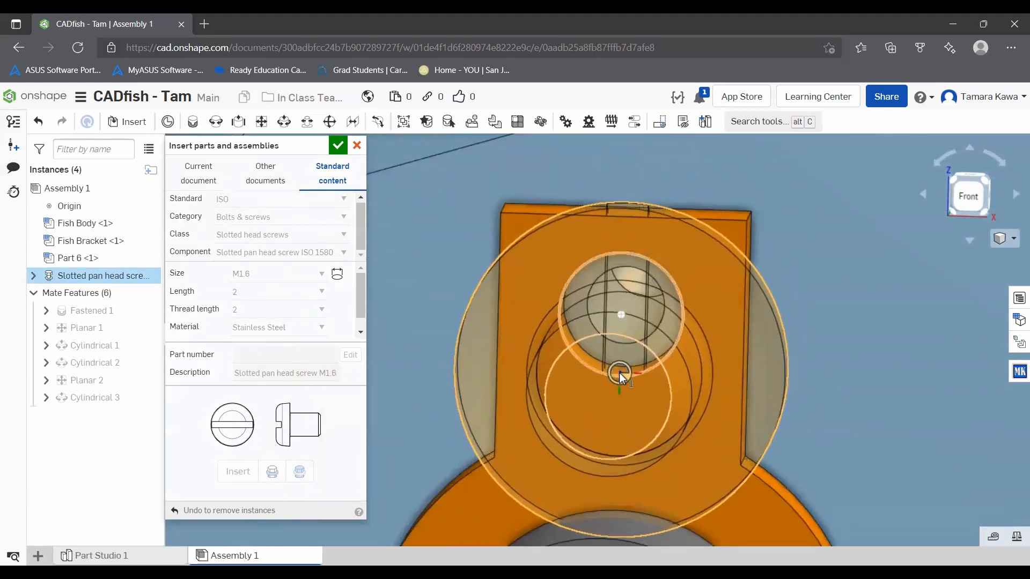
click(619, 372)
mouse_move(605, 362)
right_down()
mouse_move(548, 352)
mouse_move(615, 369)
mouse_move(621, 394)
mouse_move(608, 366)
right_up()
scroll(607, 367, down, 8)
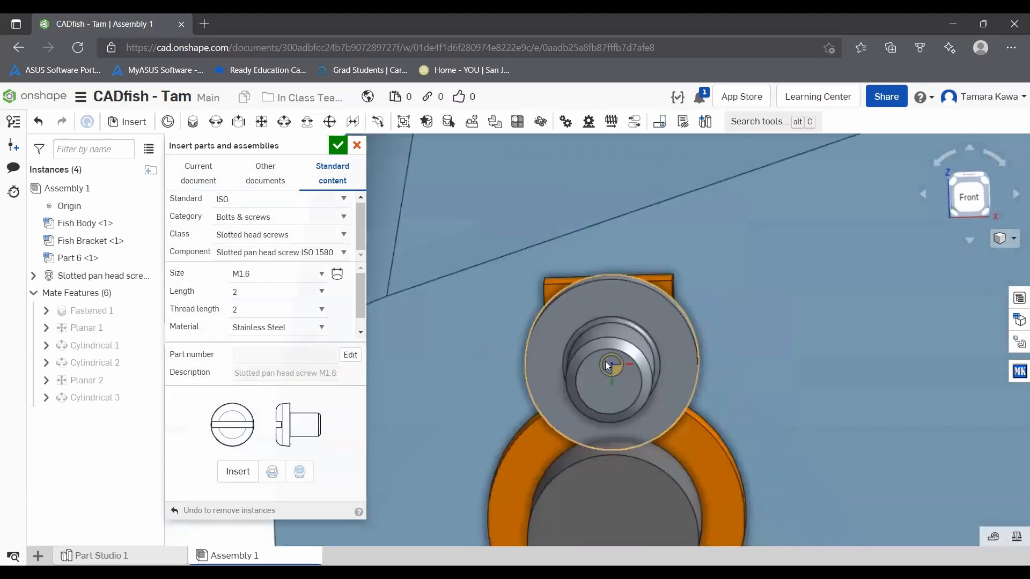
Step: Insert a second M1.6 slotted pan head screw into Fish Bracket's lower hole and finish inserting parts
scroll(607, 451, up, 5)
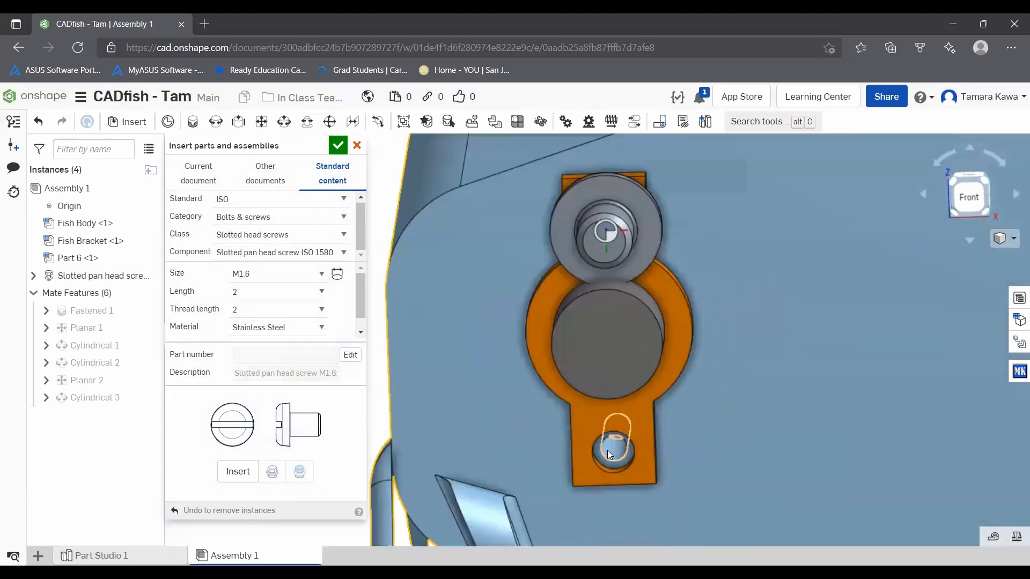
right_drag(664, 292, 631, 346)
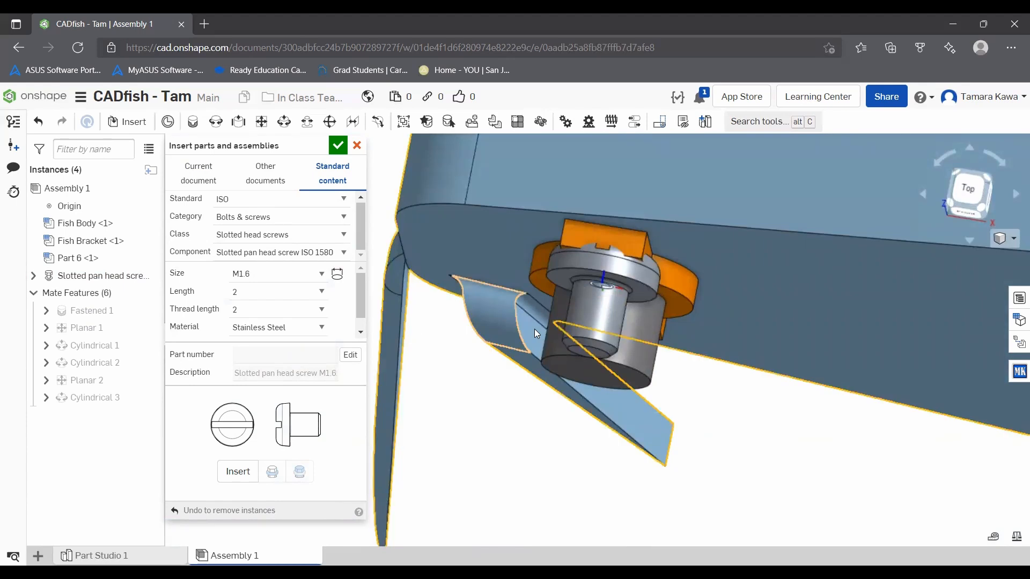
right_drag(473, 372, 471, 312)
click(237, 471)
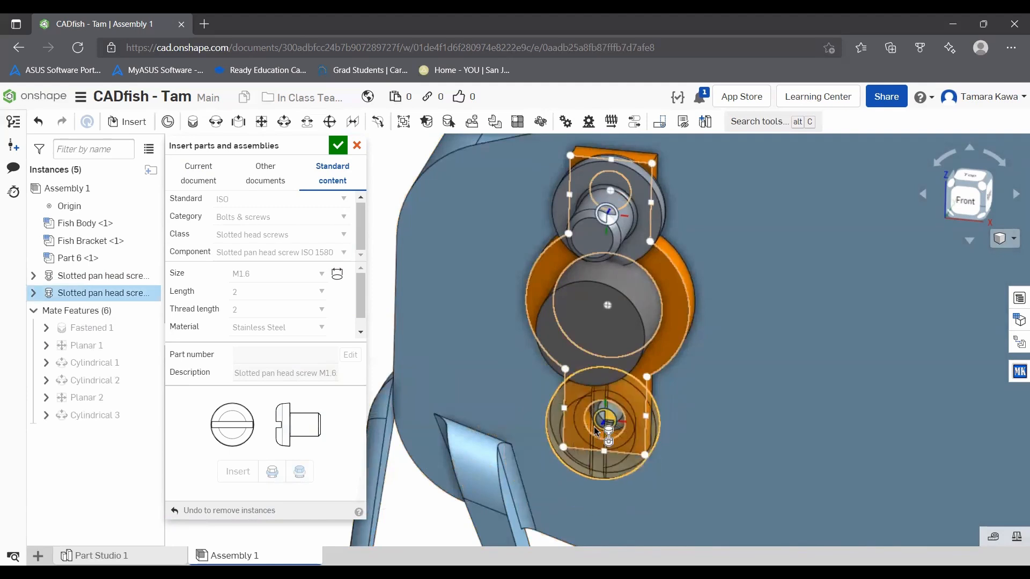
click(594, 433)
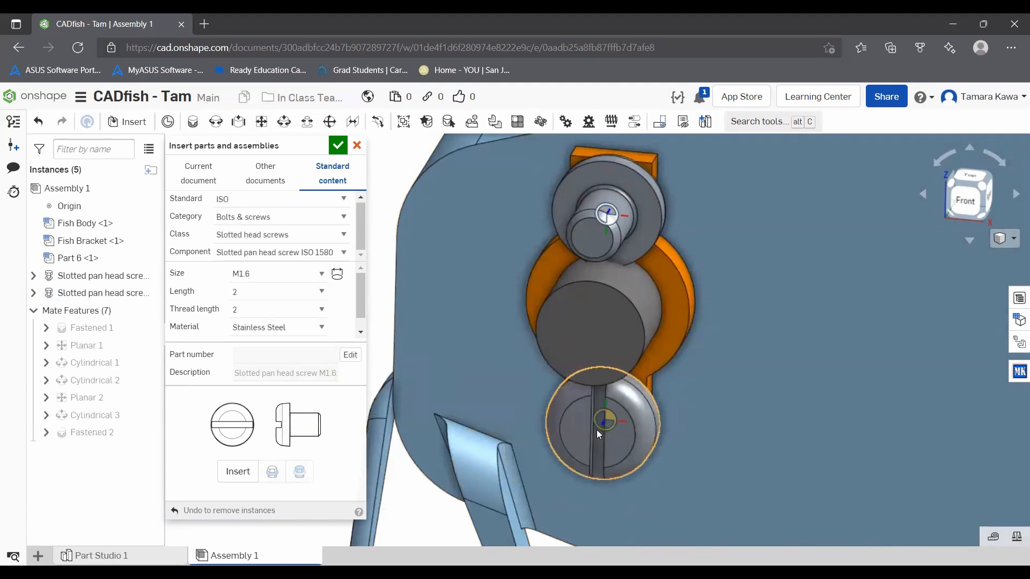
click(338, 146)
Step: Move the upper screw clear and add a Planar mate between it and Fish Bracket's front face, flipping the screw's direction
drag(608, 176, 279, 191)
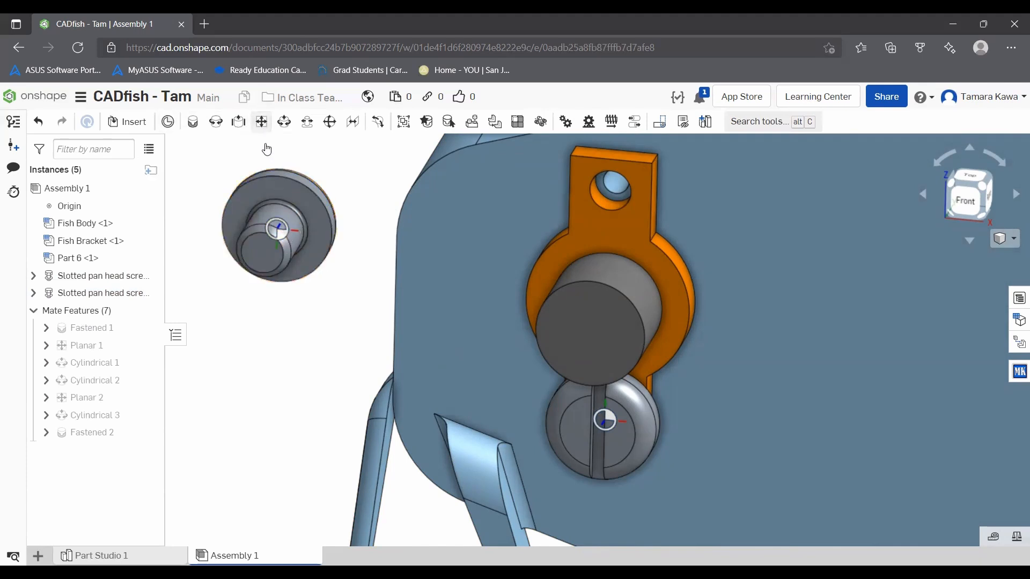
click(262, 122)
scroll(381, 236, down, 5)
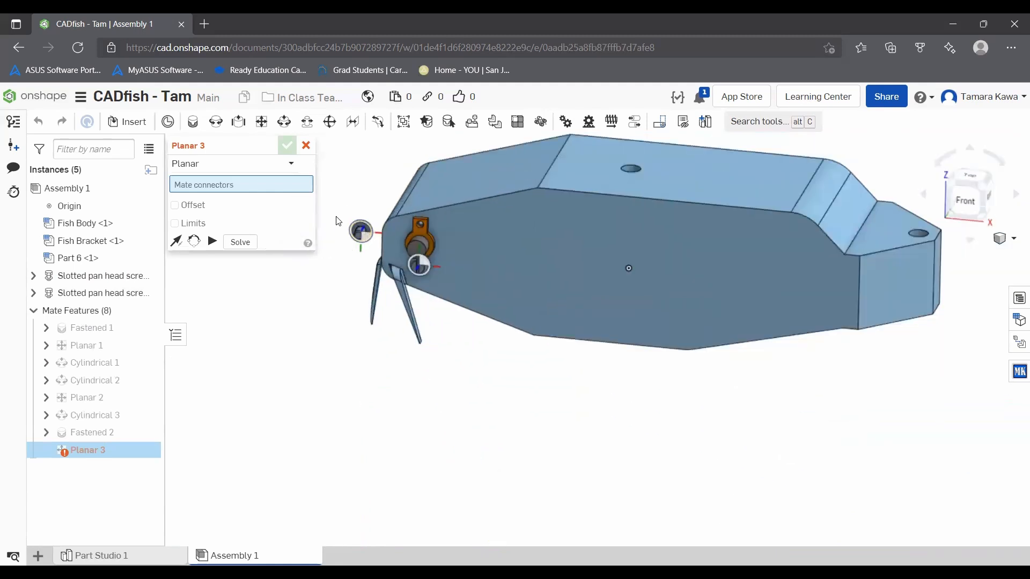
scroll(358, 225, up, 8)
click(472, 310)
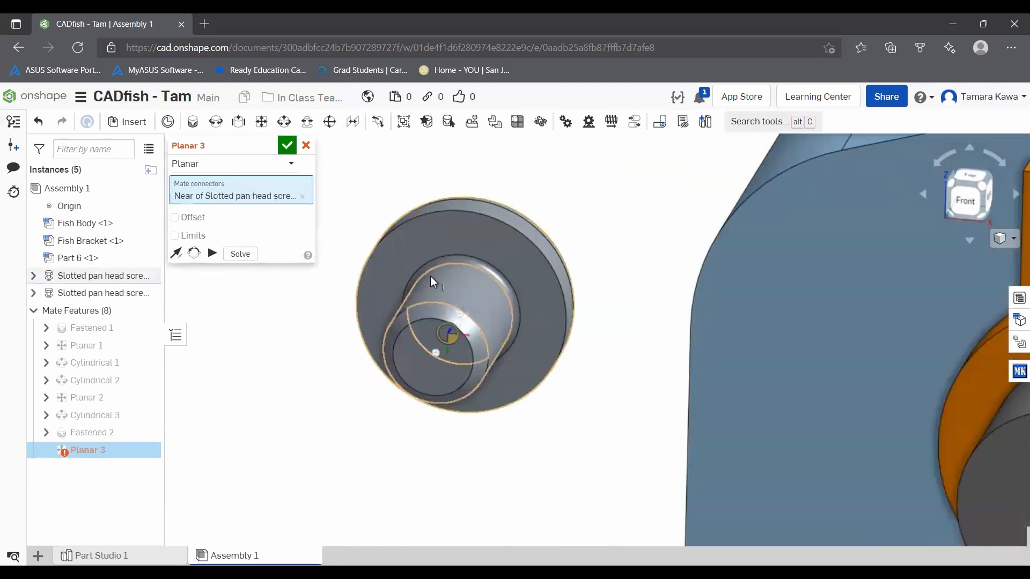
scroll(483, 290, down, 4)
scroll(678, 289, up, 5)
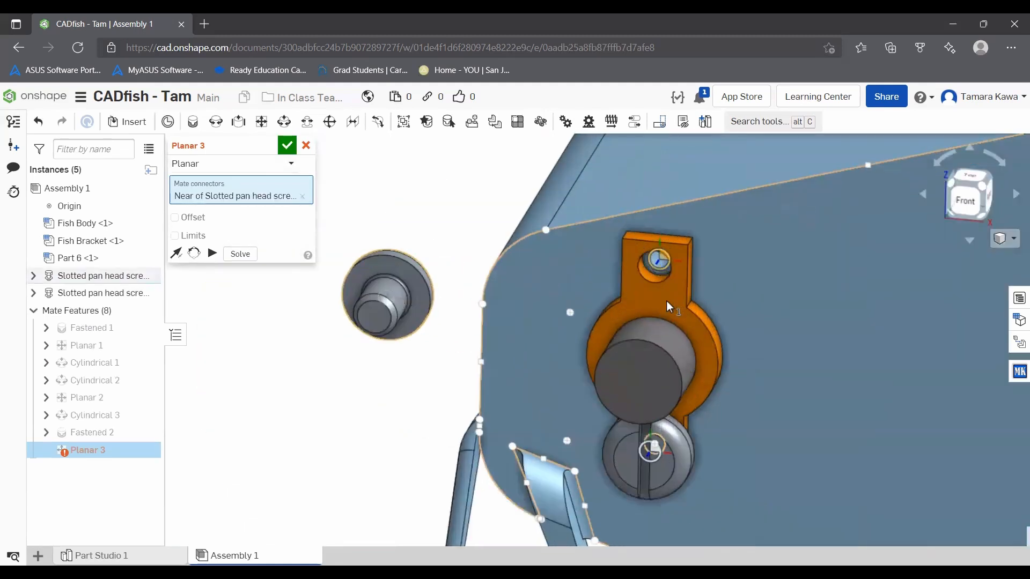
click(641, 292)
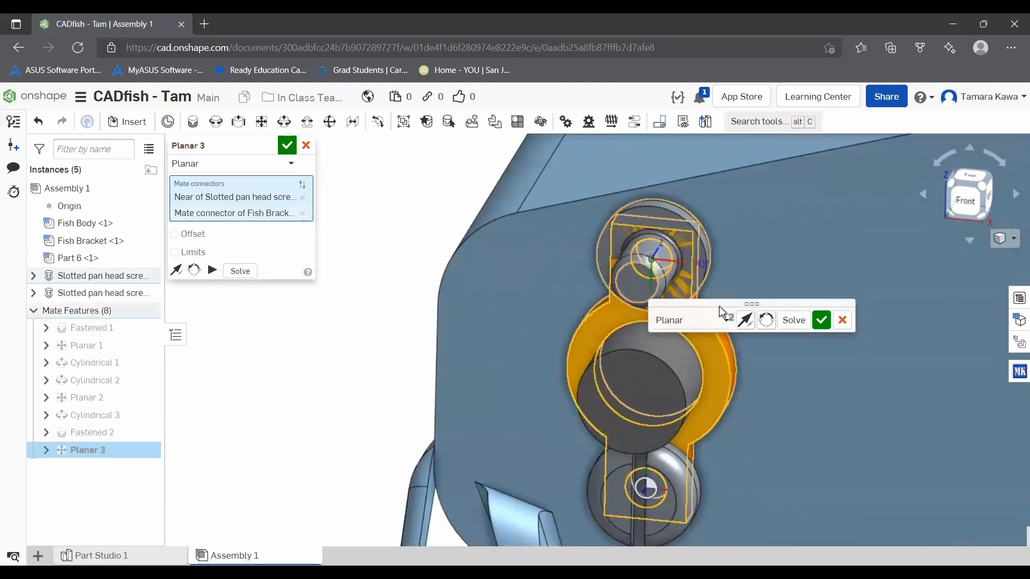
click(176, 270)
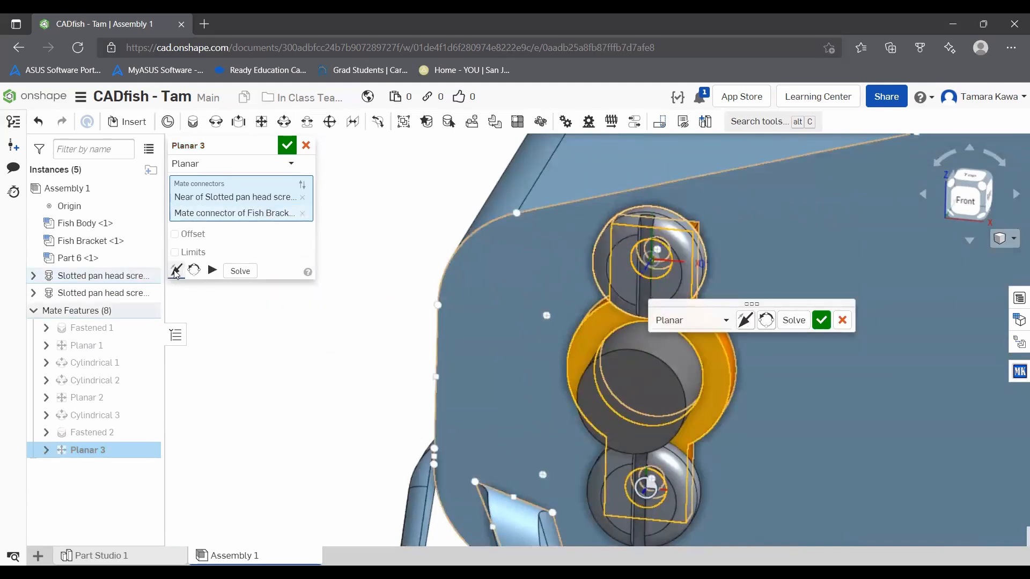
click(821, 321)
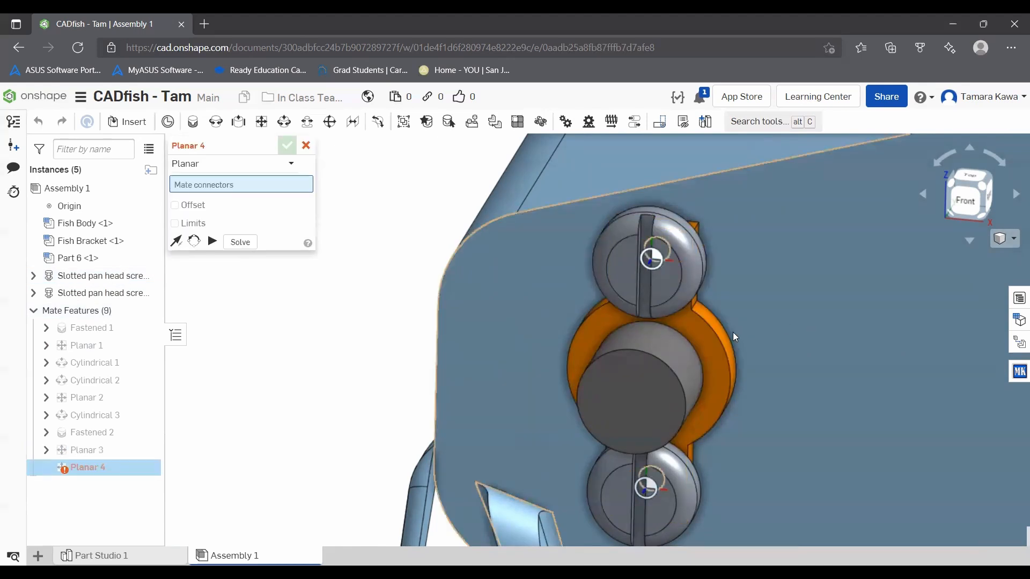
right_drag(719, 317, 671, 271)
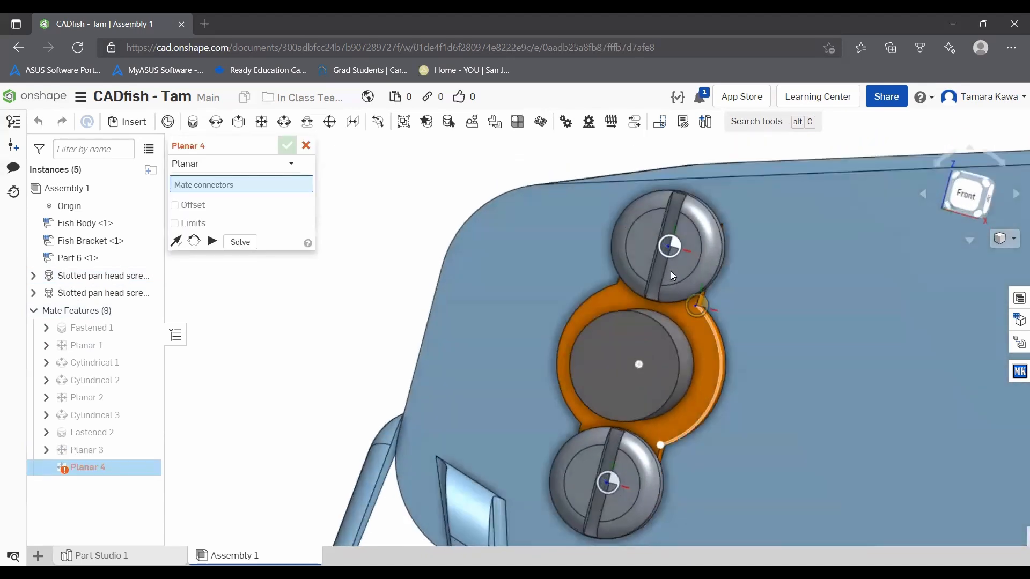
click(306, 147)
Step: Add a Cylindrical mate between the upper screw's shank and Fish Bracket's upper hole, and close the mate command
drag(698, 239, 461, 210)
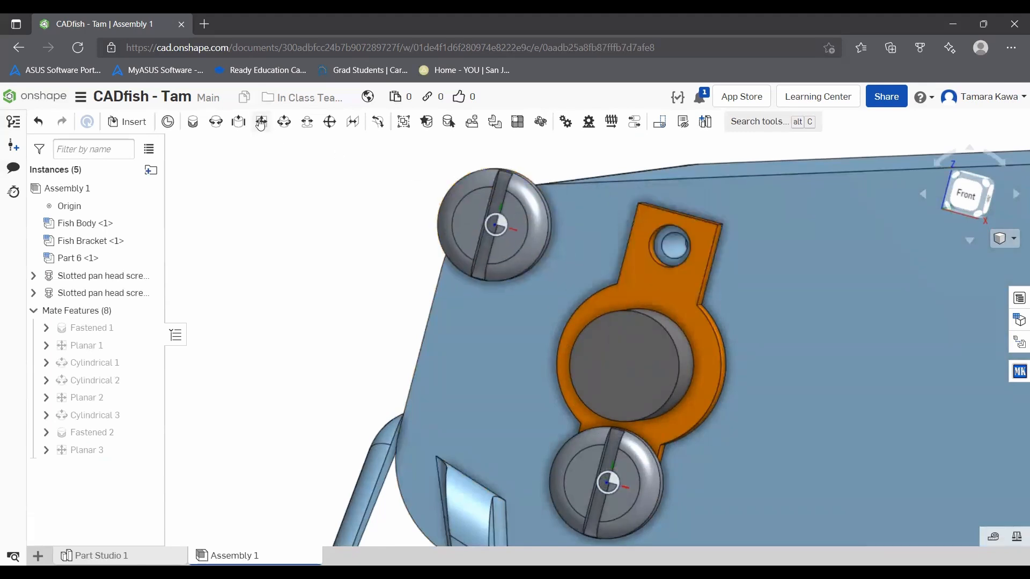
click(284, 123)
right_drag(378, 198, 552, 172)
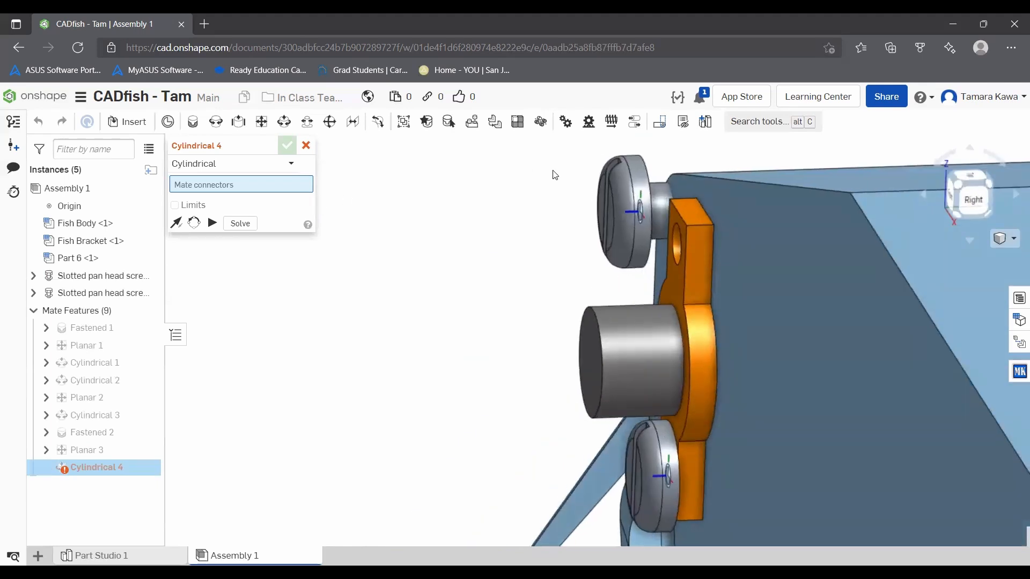
scroll(668, 199, up, 5)
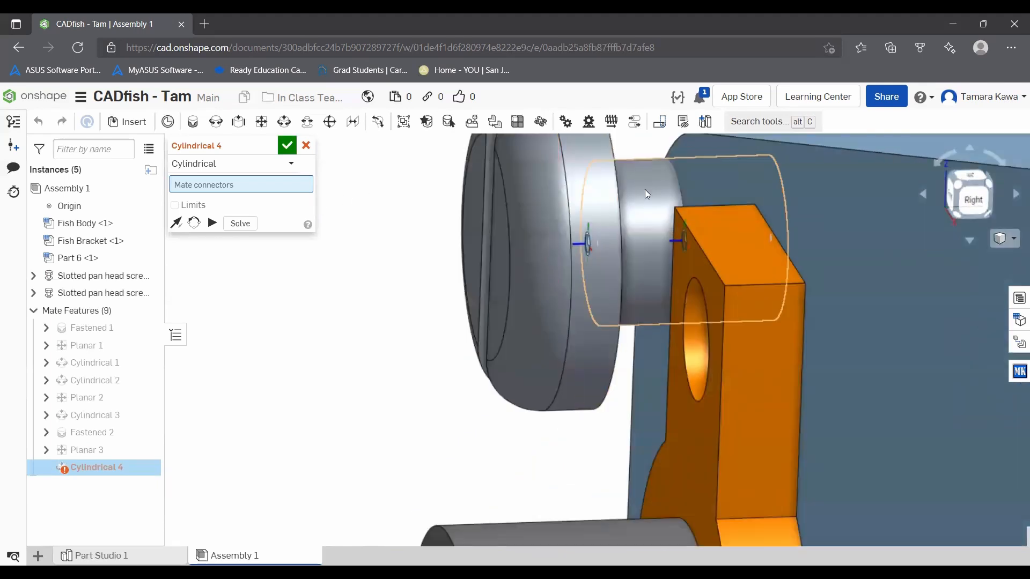
click(645, 188)
click(694, 366)
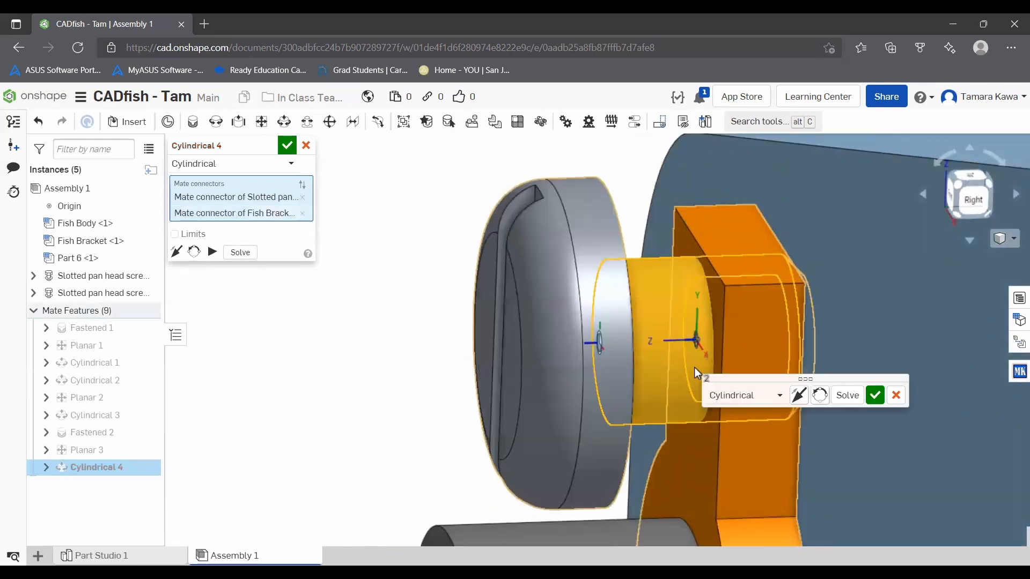
click(875, 394)
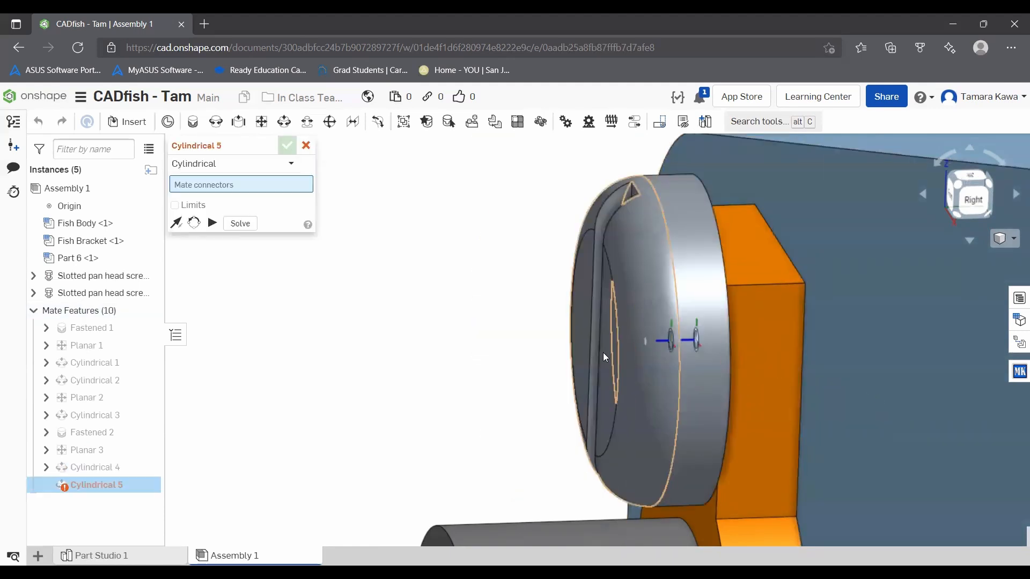
scroll(552, 350, down, 8)
right_drag(505, 354, 586, 350)
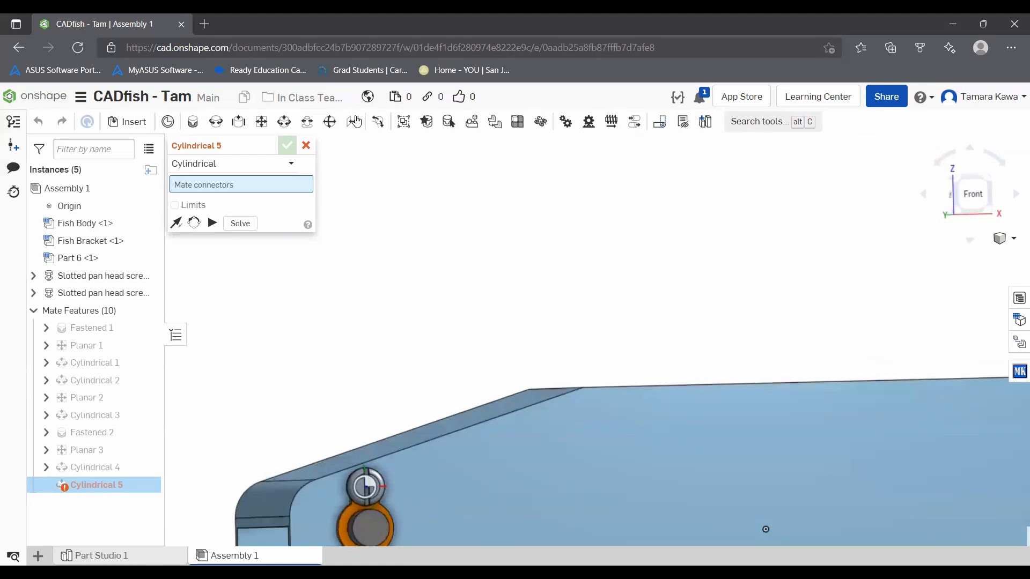
click(306, 145)
Step: View the assembly from the front and examine all mates from Fastened 1 to Cylindrical 4 by selecting them together
scroll(671, 248, down, 5)
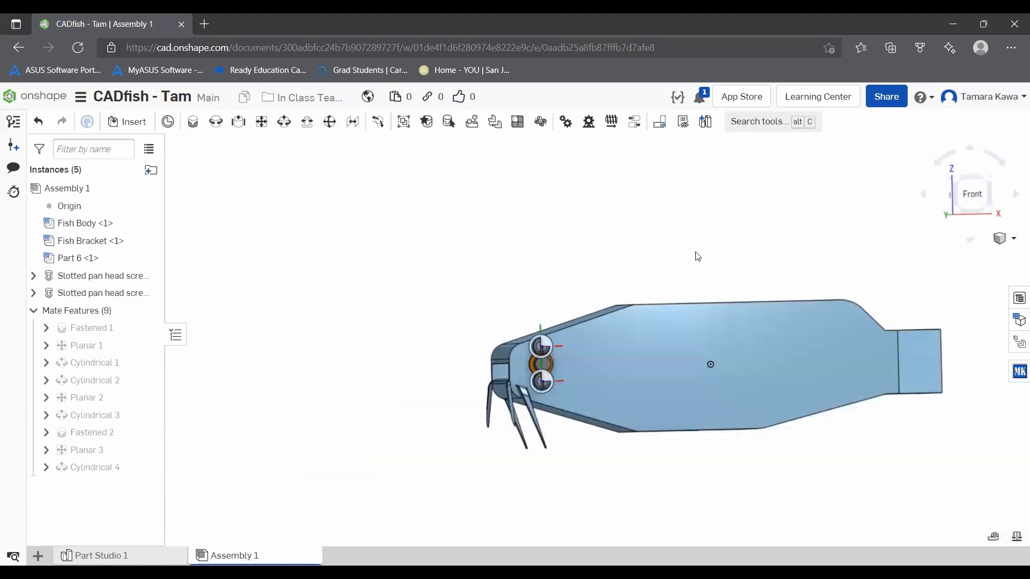
right_drag(711, 255, 696, 264)
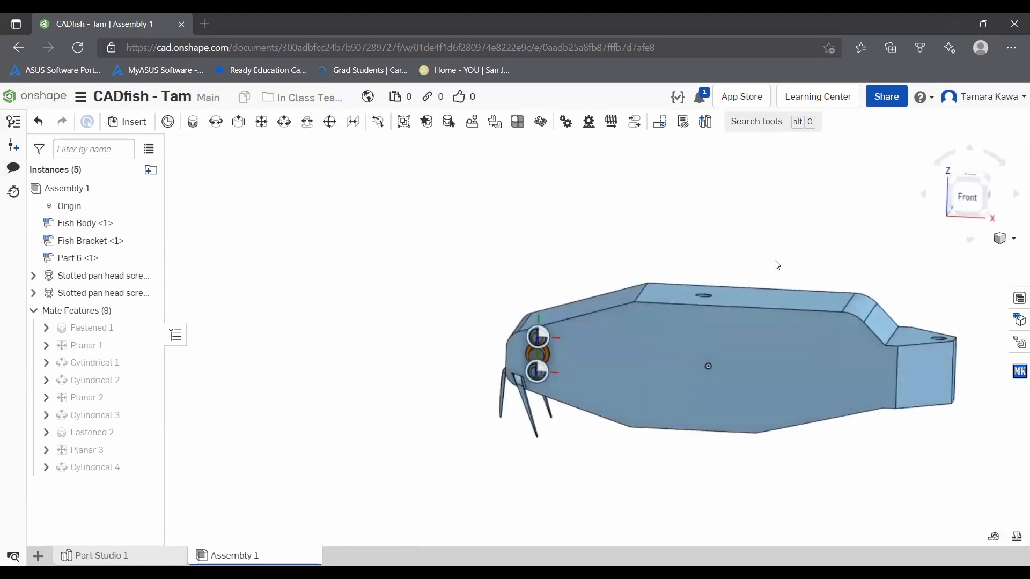
click(969, 197)
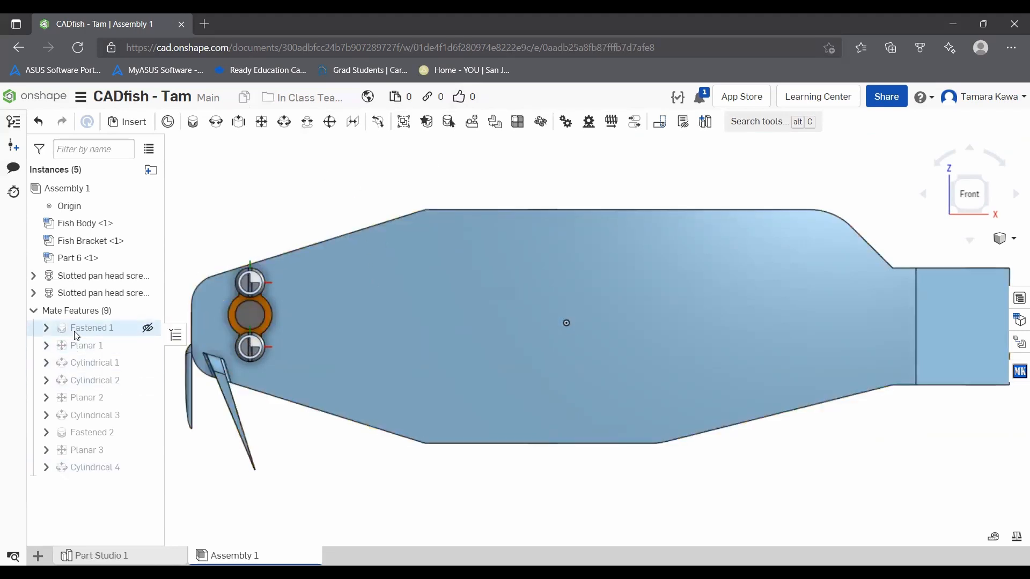
drag(77, 337, 100, 470)
right_click(83, 386)
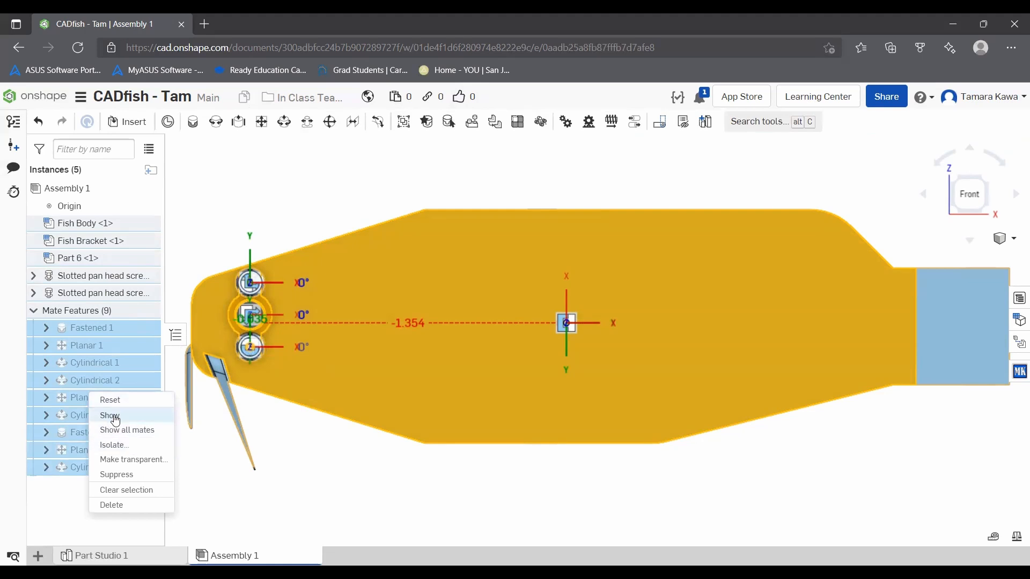
click(236, 489)
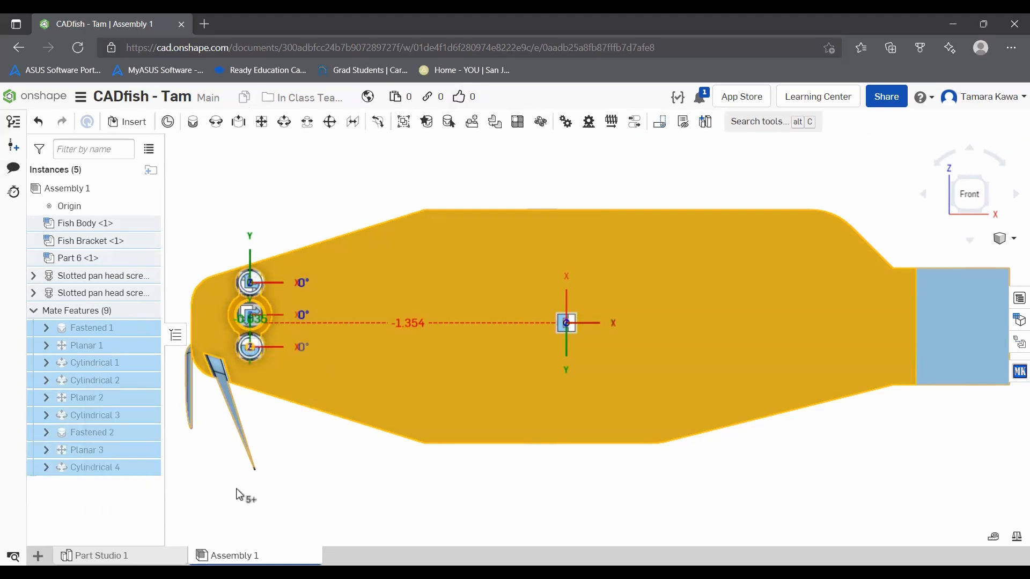
click(236, 490)
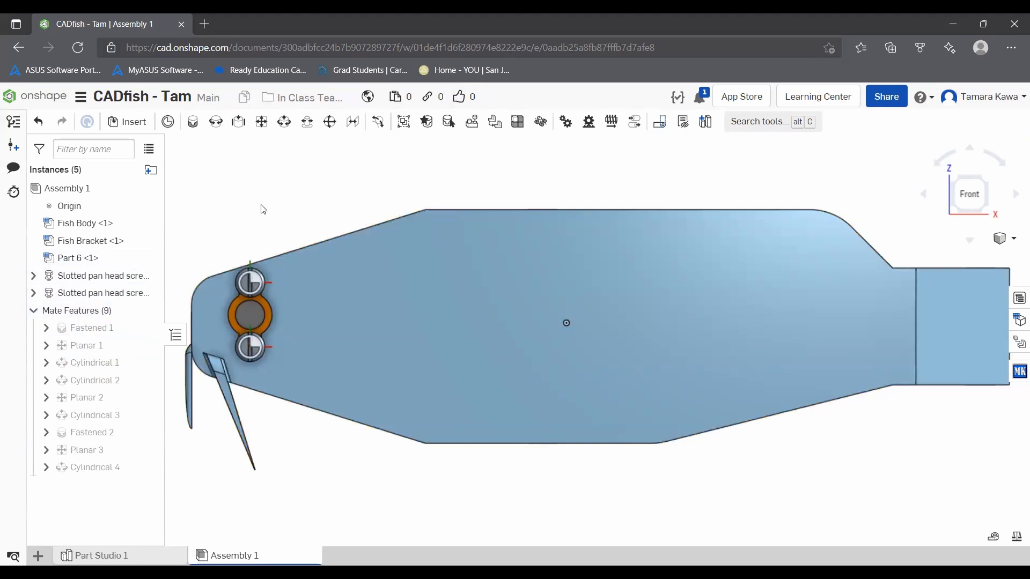
Step: Examine the Fastened 1 and Planar 1 mates together with their available options, and clear the selection
drag(90, 340, 85, 330)
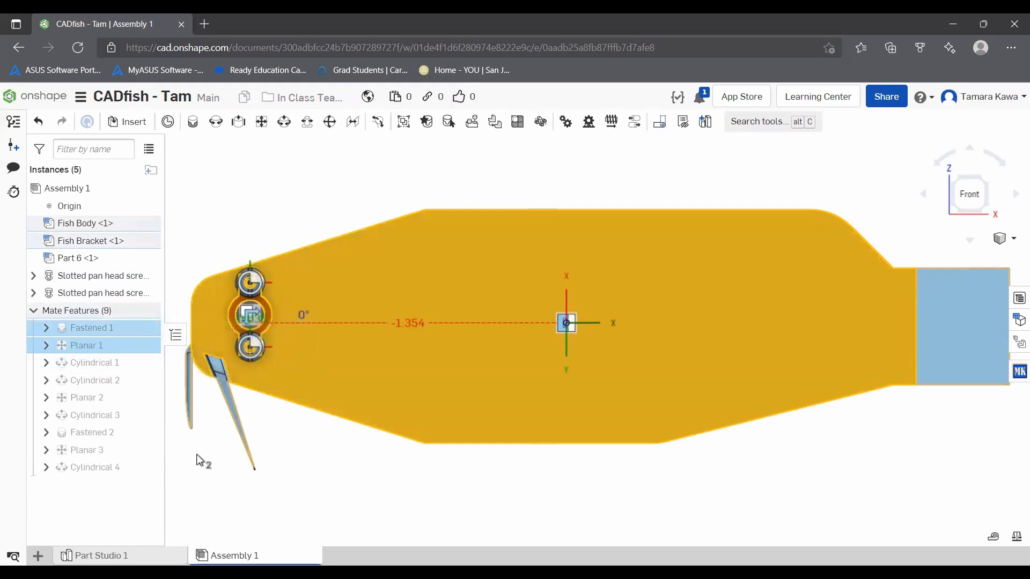
click(112, 341)
click(110, 329)
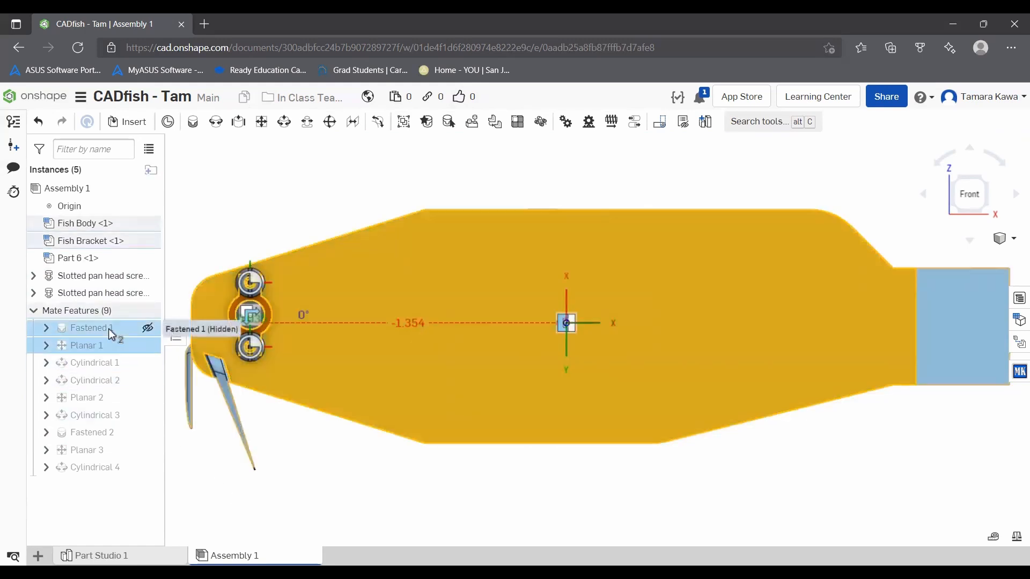
right_click(109, 329)
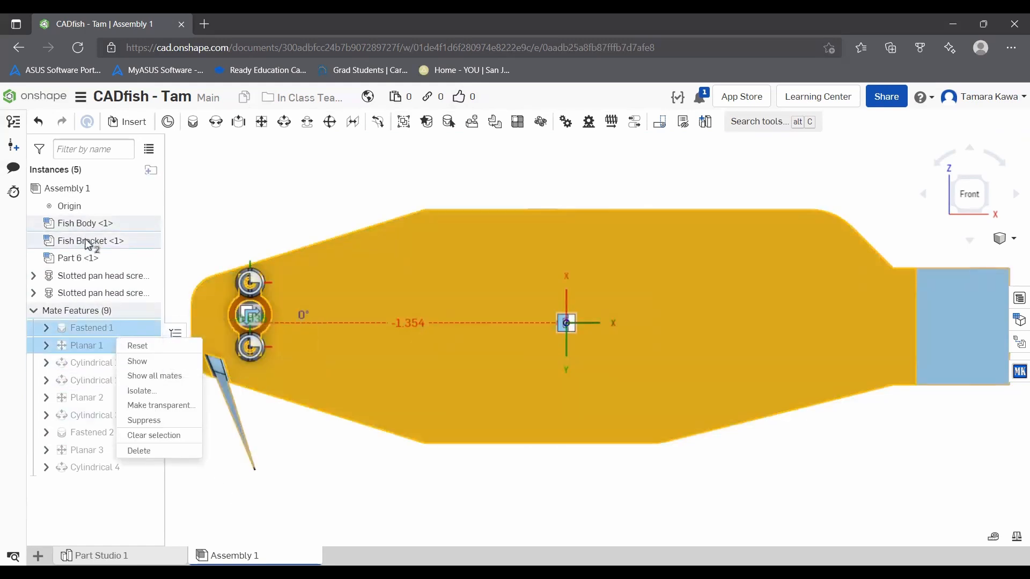
click(330, 514)
click(330, 513)
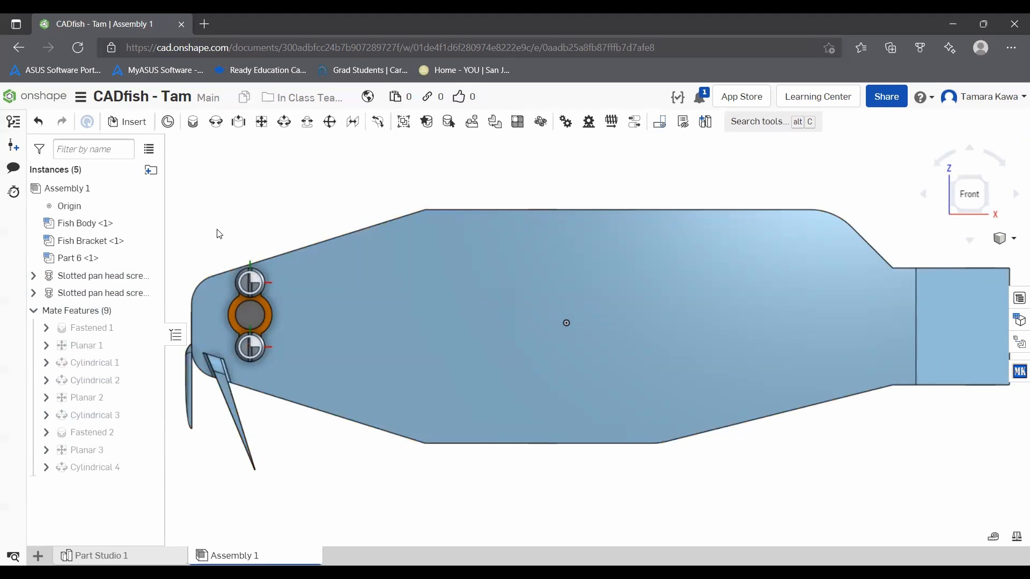
Step: Insert Fish Tongue from the current document into the assembly, placing it just below Fish Body
scroll(279, 246, down, 3)
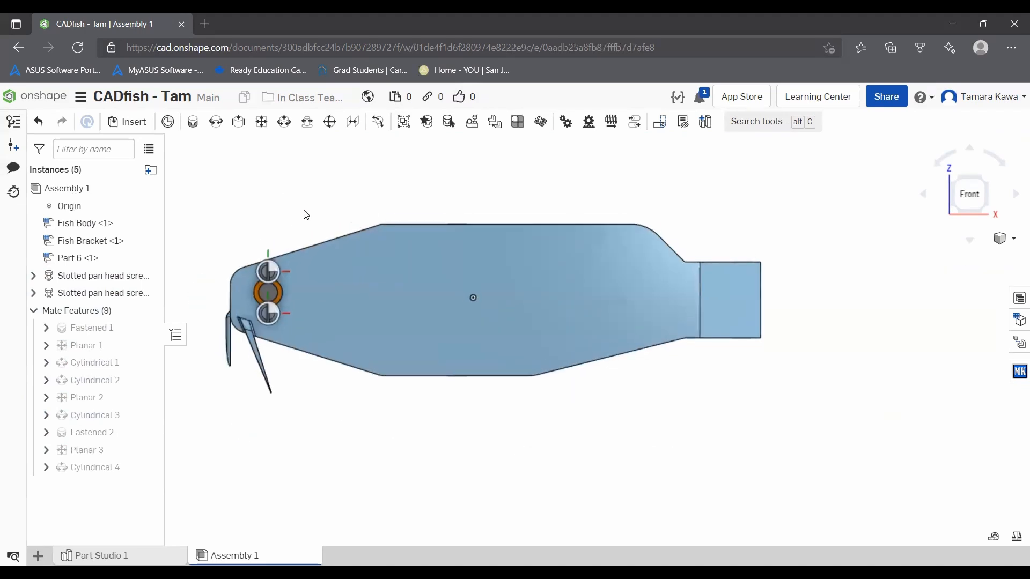
right_drag(326, 216, 326, 233)
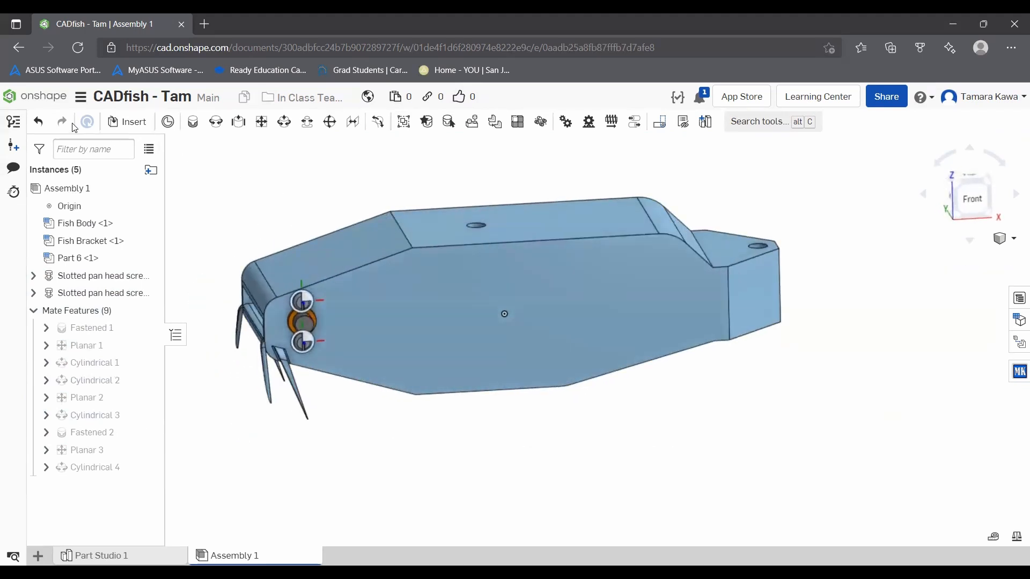
click(130, 127)
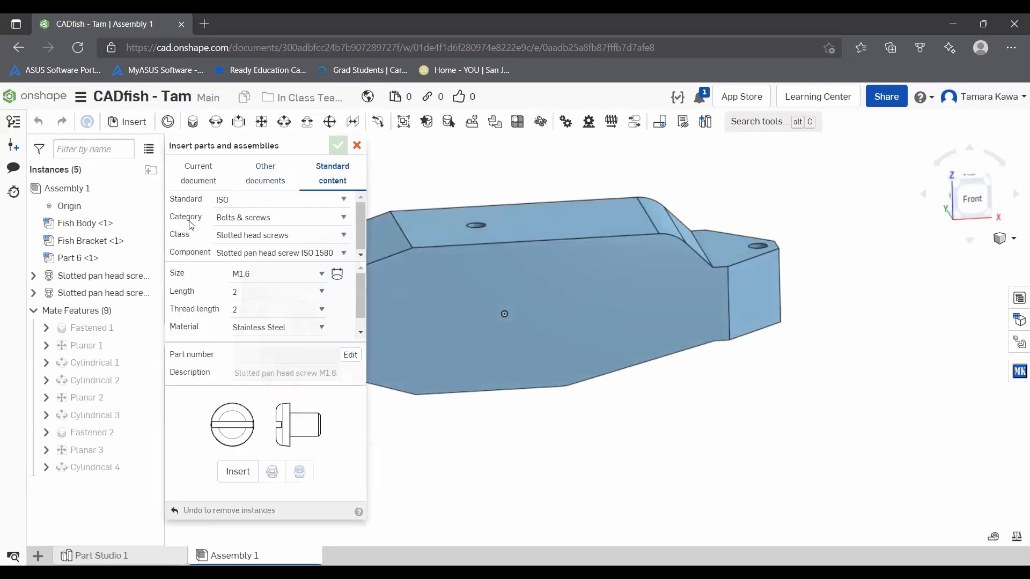
click(199, 183)
click(252, 409)
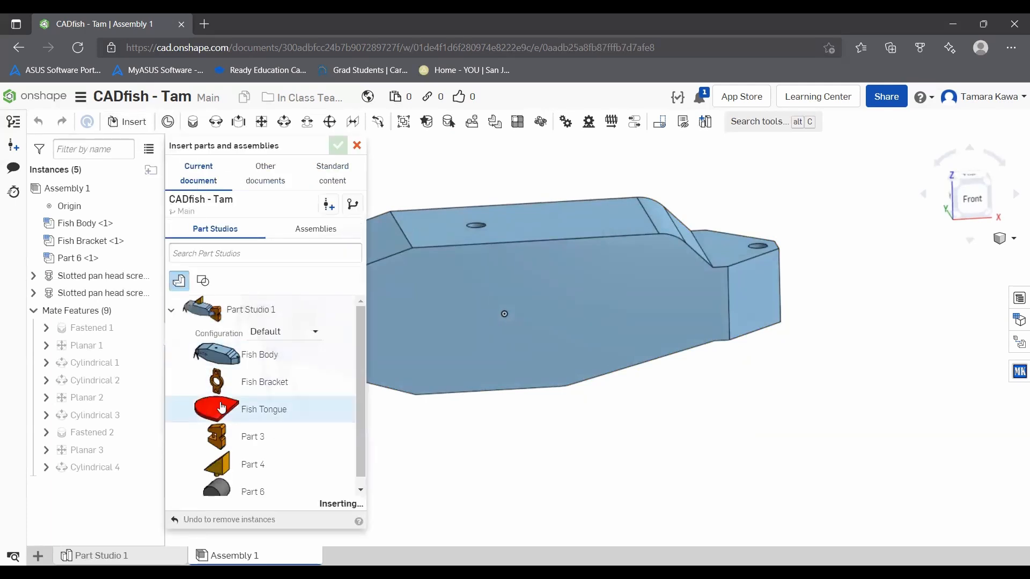
click(621, 444)
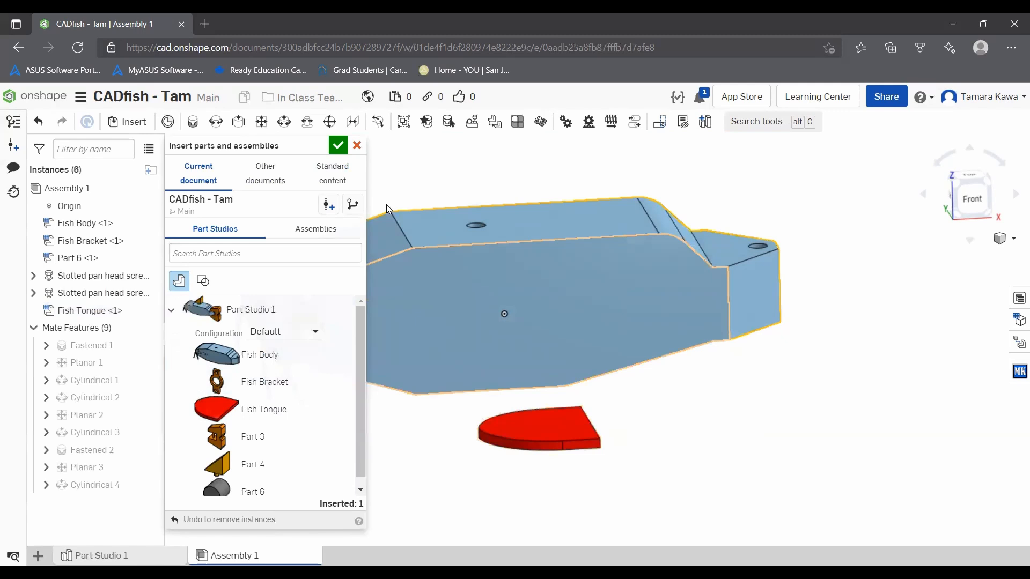
click(338, 145)
Step: Move Fish Tongue up into the mouth opening at the front end of Fish Body
right_drag(250, 271, 581, 393)
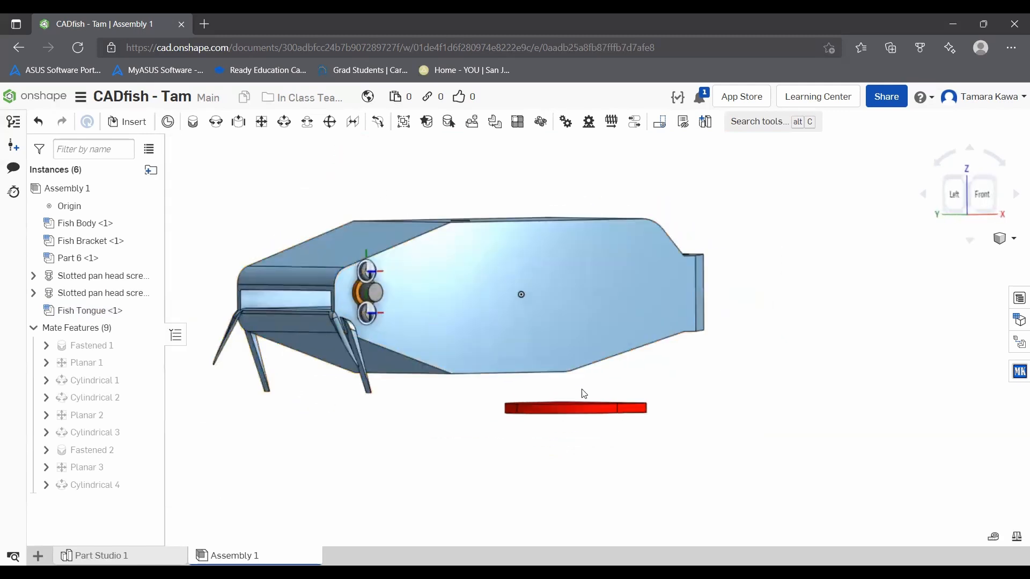
drag(581, 407, 319, 304)
right_drag(318, 298, 265, 291)
drag(265, 290, 335, 297)
right_drag(335, 298, 325, 269)
scroll(322, 269, down, 5)
right_click(311, 269)
click(258, 276)
scroll(315, 284, up, 10)
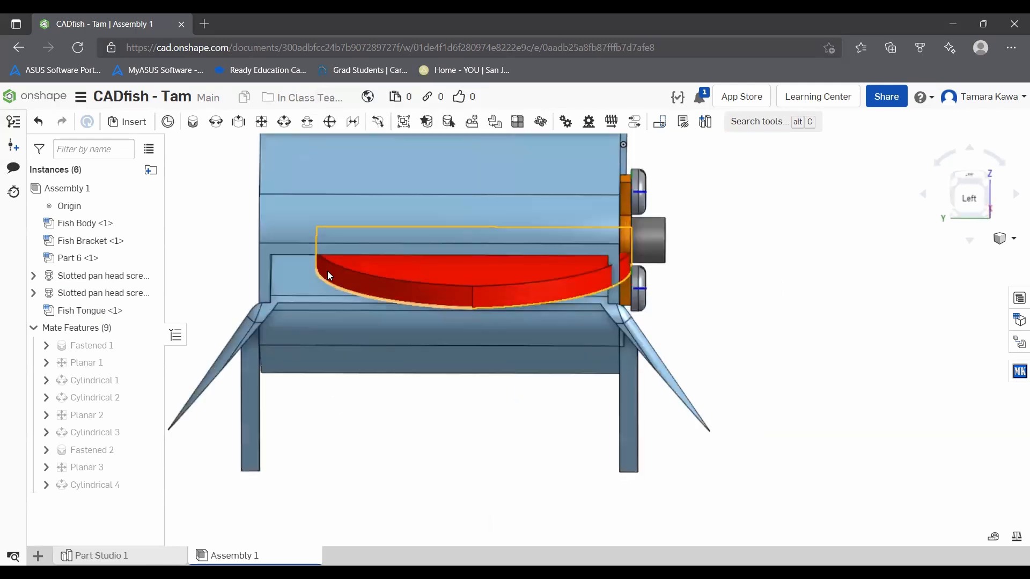
right_drag(330, 258, 231, 145)
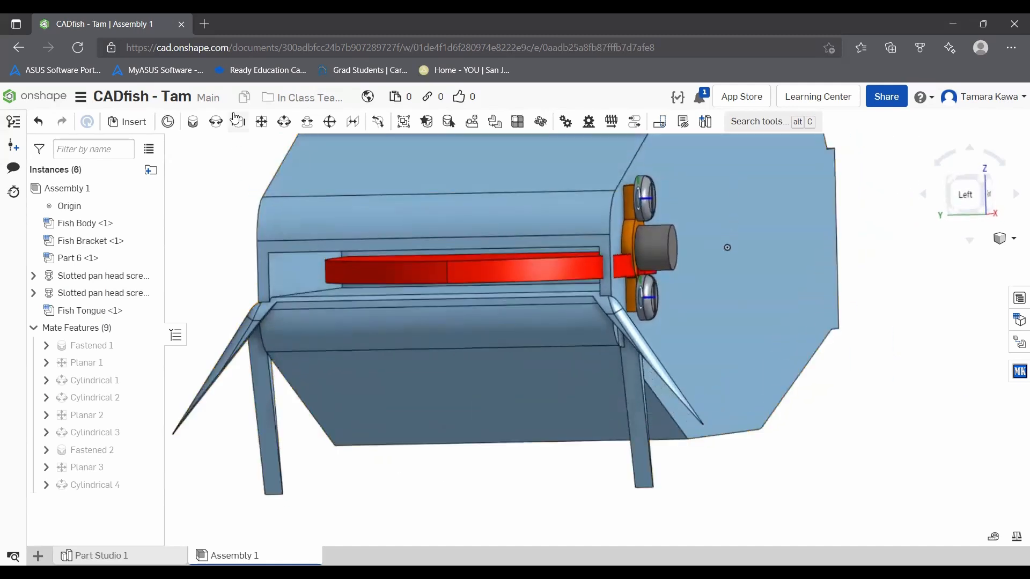
Step: Add a Slider mate between Fish Body's inner mouth face and Fish Tongue's flat back face, hiding Fish Body to reach the tongue
click(237, 121)
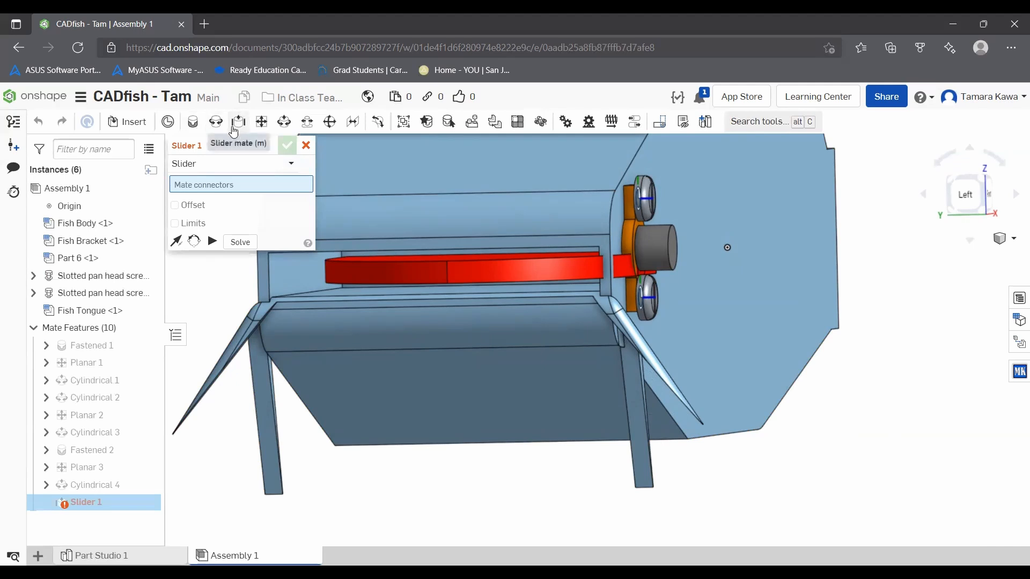
right_drag(383, 269, 408, 254)
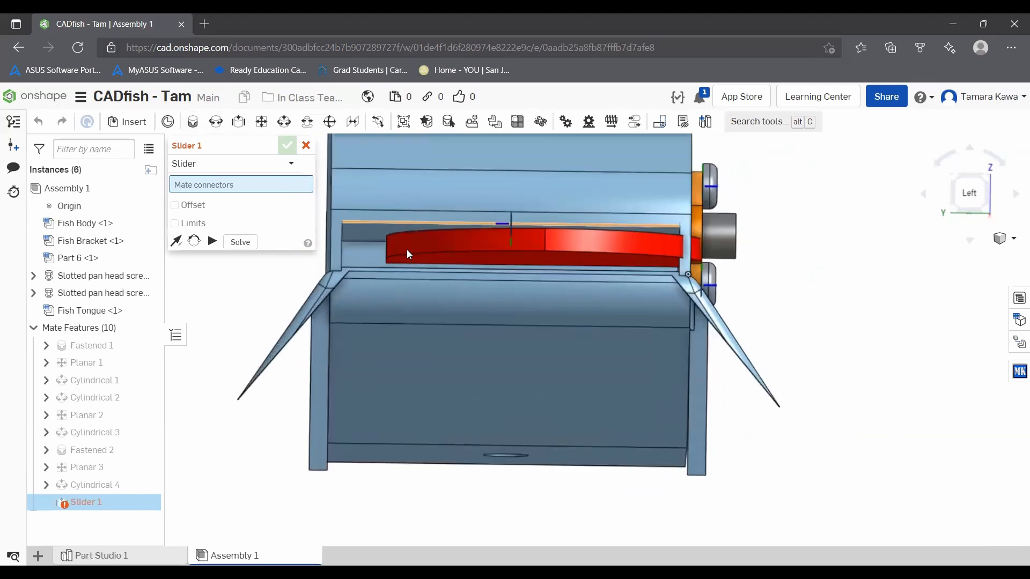
scroll(376, 257, up, 5)
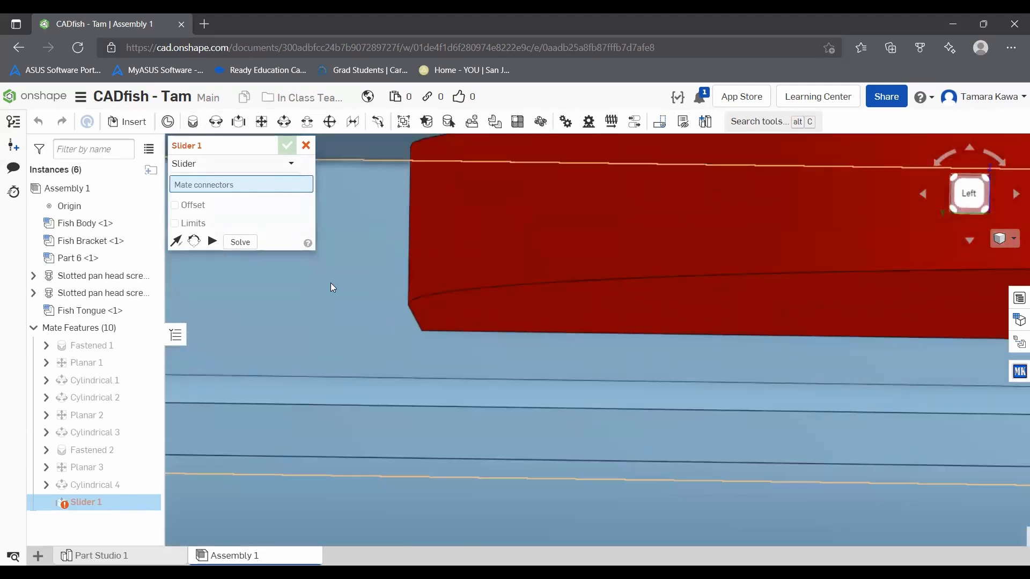
scroll(331, 282, down, 3)
click(336, 282)
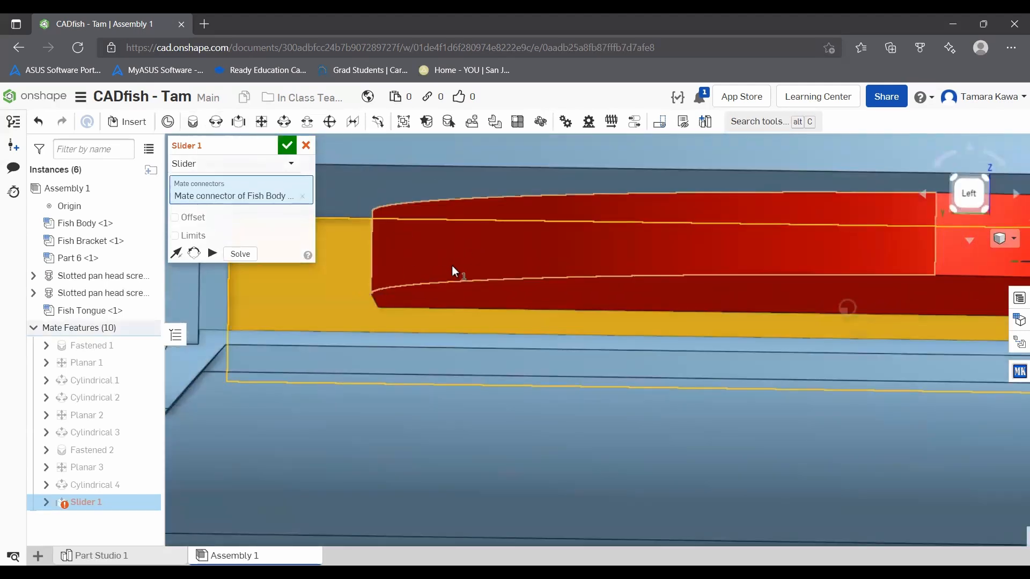
scroll(452, 266, down, 5)
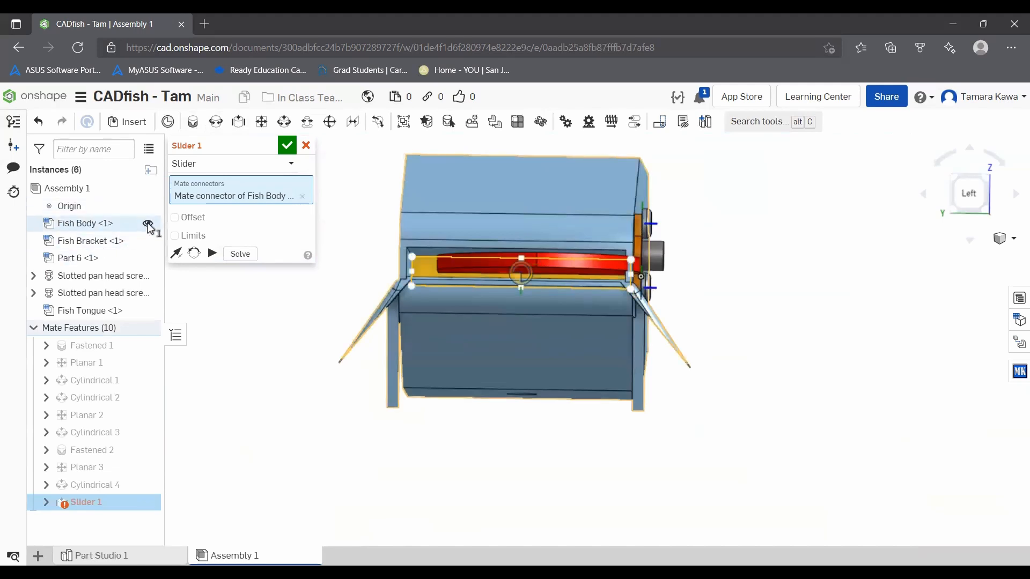
click(147, 223)
right_drag(346, 244, 188, 246)
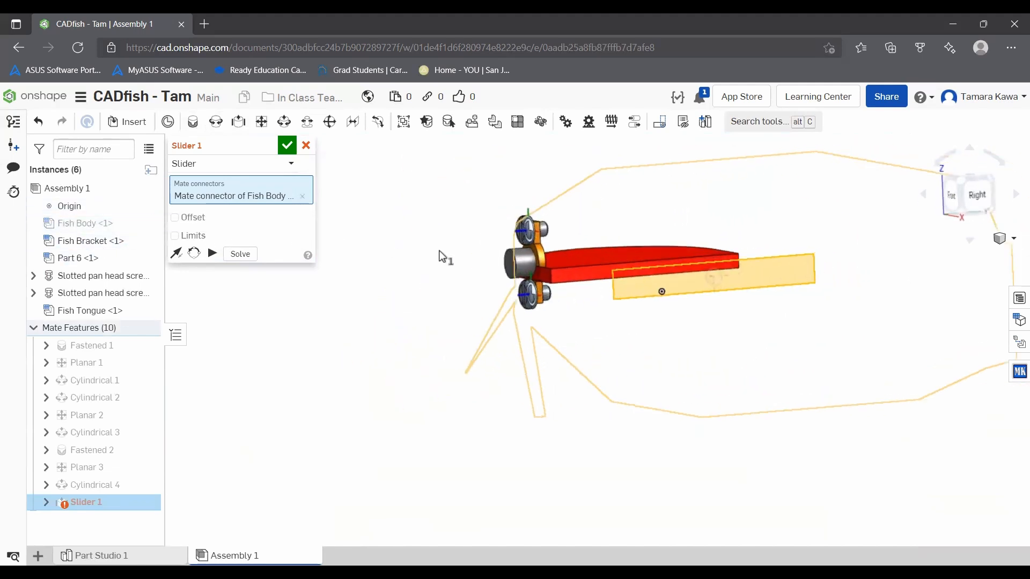
scroll(590, 279, up, 3)
click(607, 268)
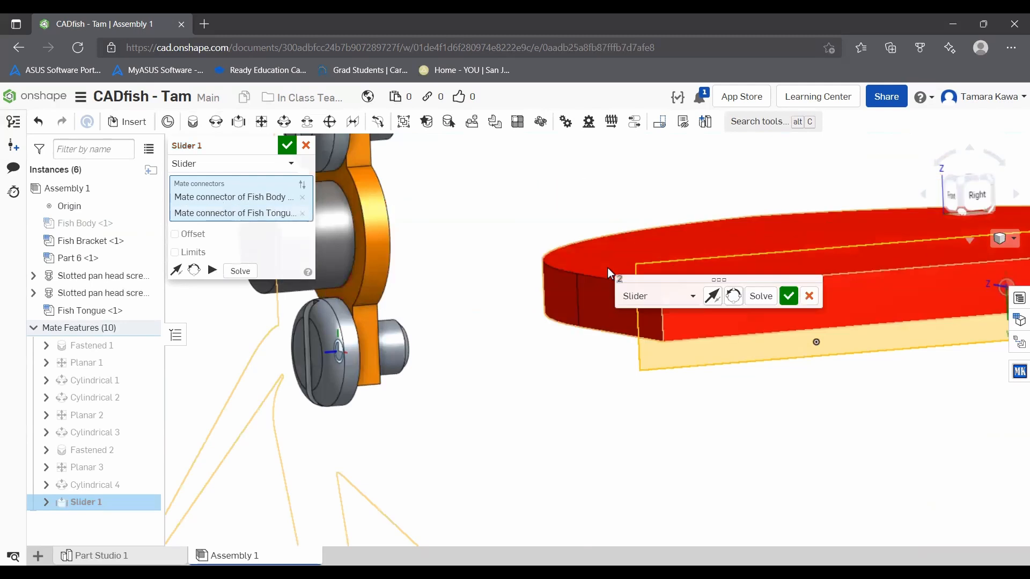
scroll(528, 264, down, 4)
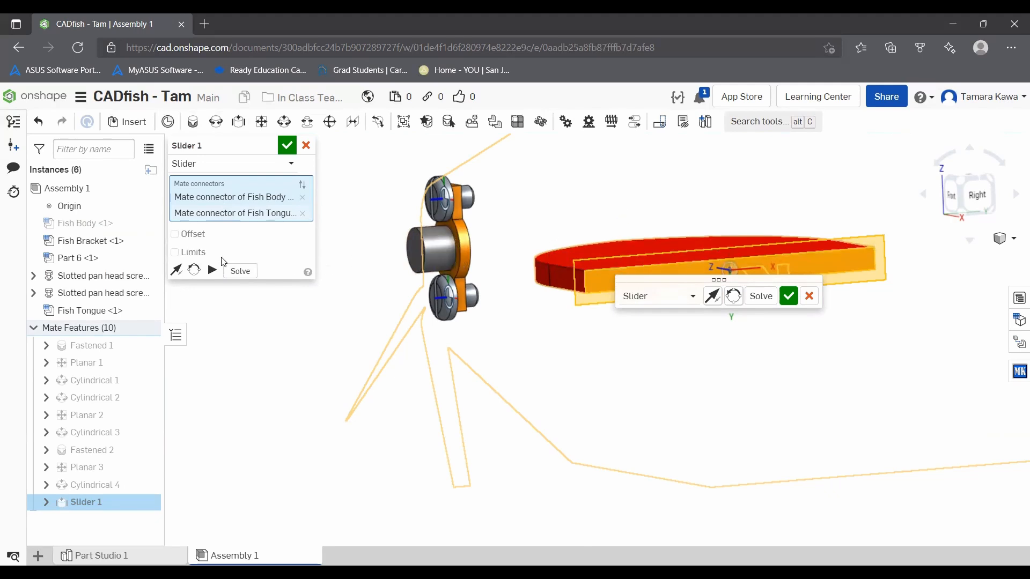
Step: Enable limits on the Slider mate with a Z minimum of 0 in and maximum of 1.5 in, and preview the motion
click(175, 252)
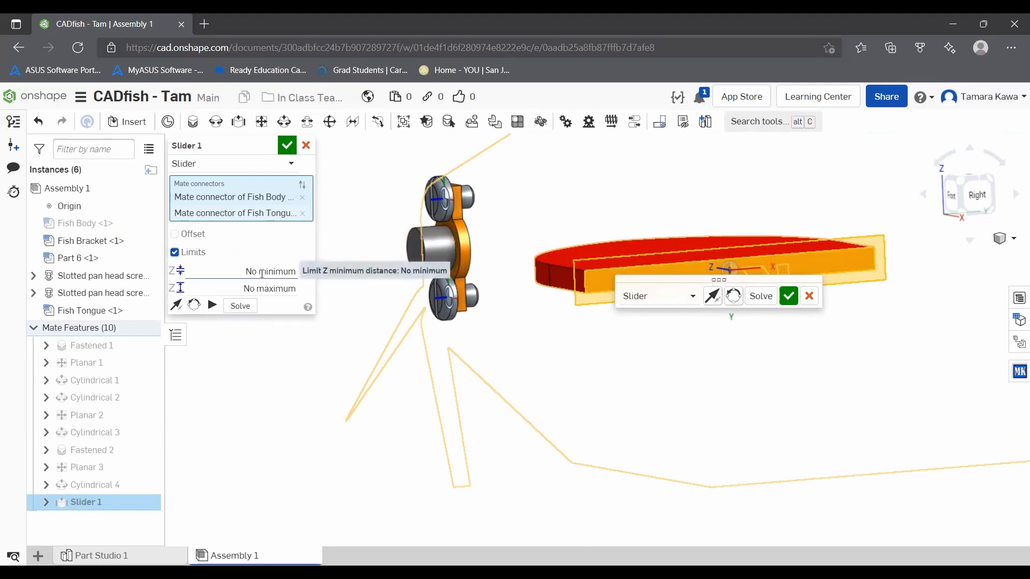
right_drag(604, 317, 635, 359)
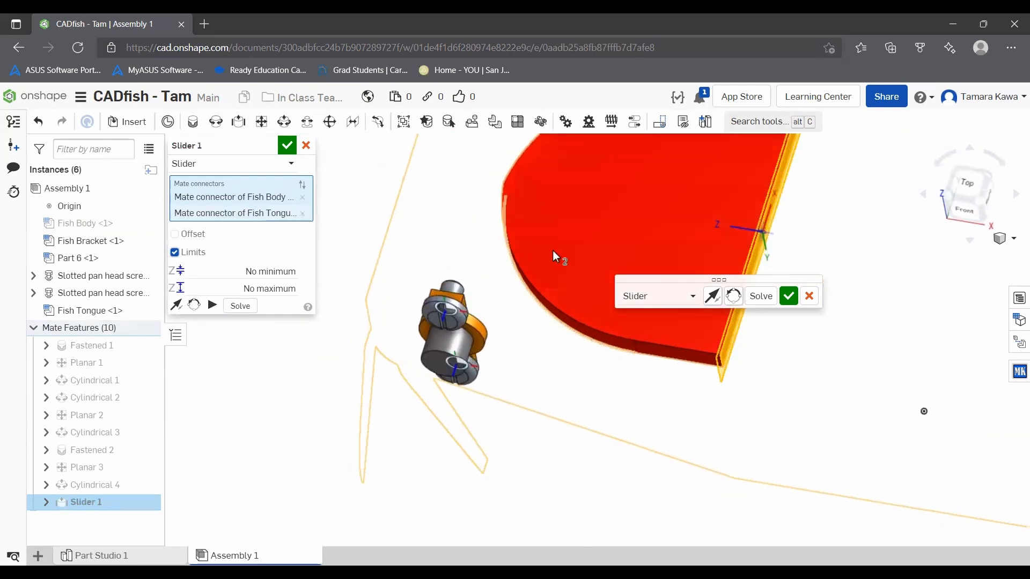
click(270, 266)
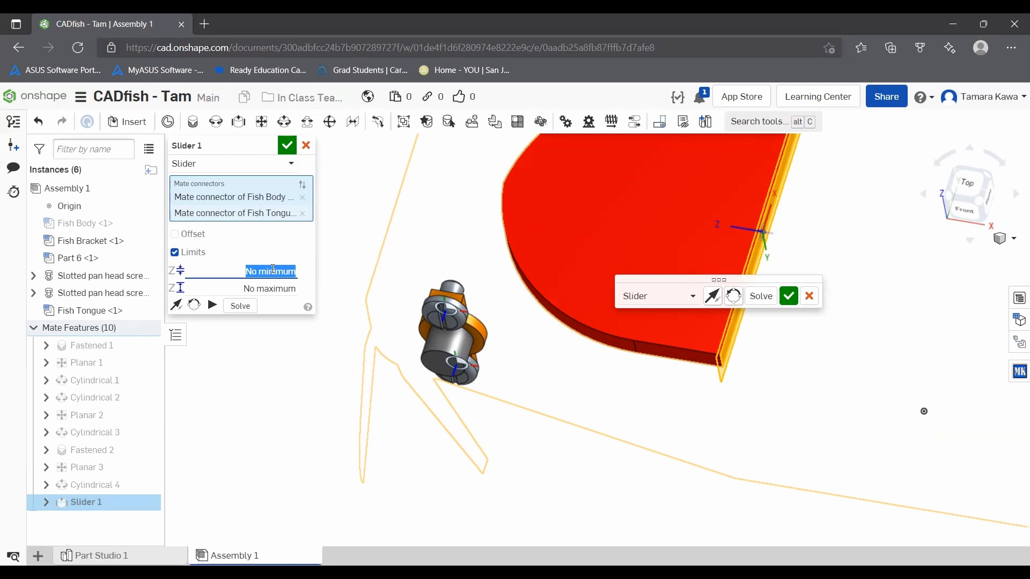
text(0)
key(Tab)
text(1)
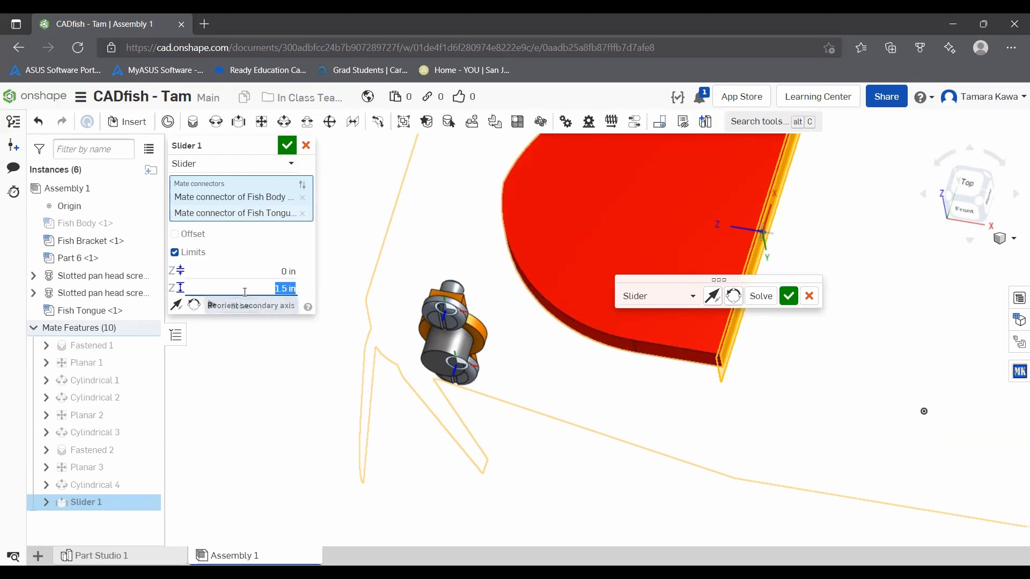
click(214, 305)
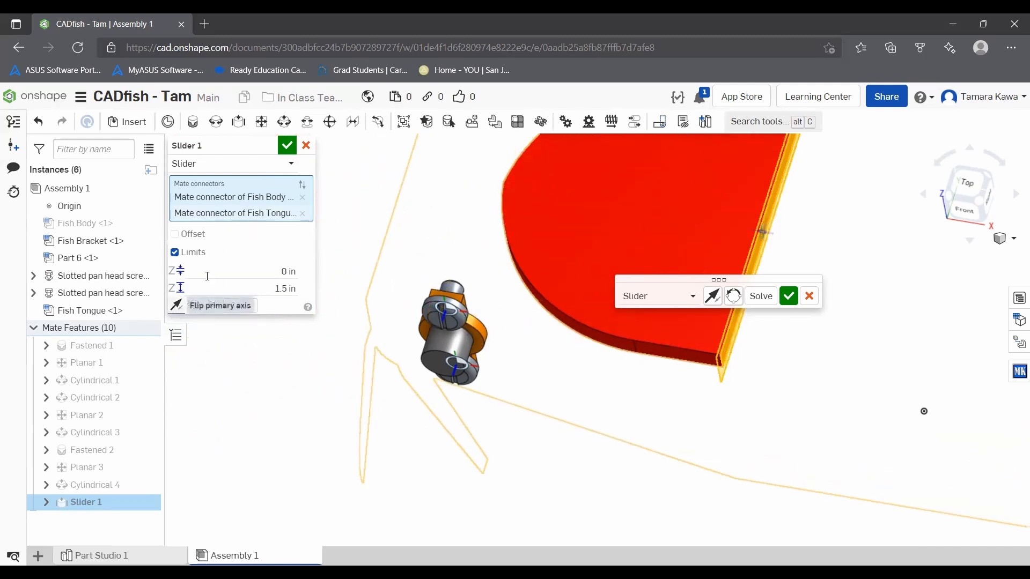
Step: Set the Slider mate's Z limits to -1.5 in minimum and 0 in maximum, preview the motion, and accept the mate
click(284, 276)
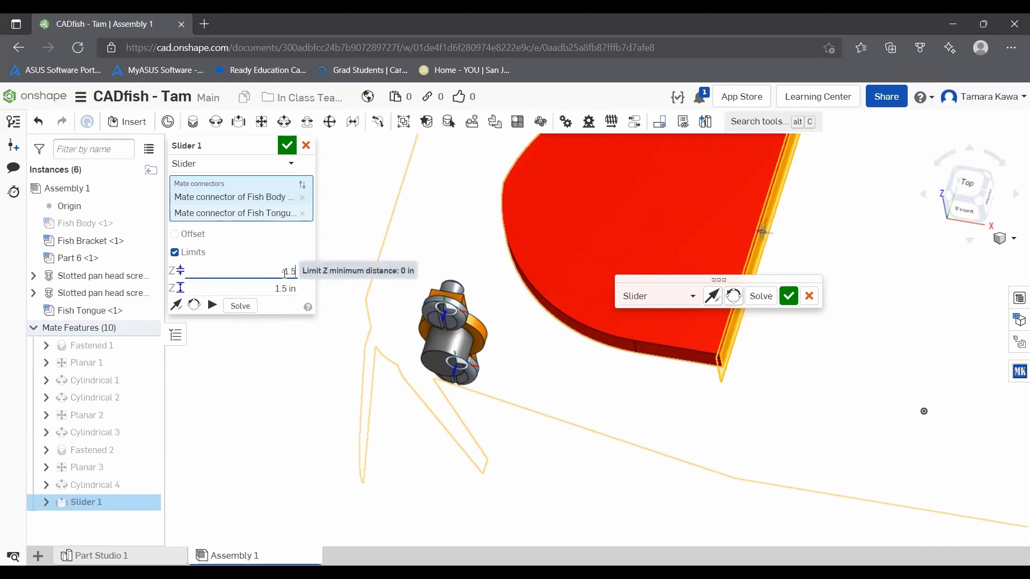
text(0)
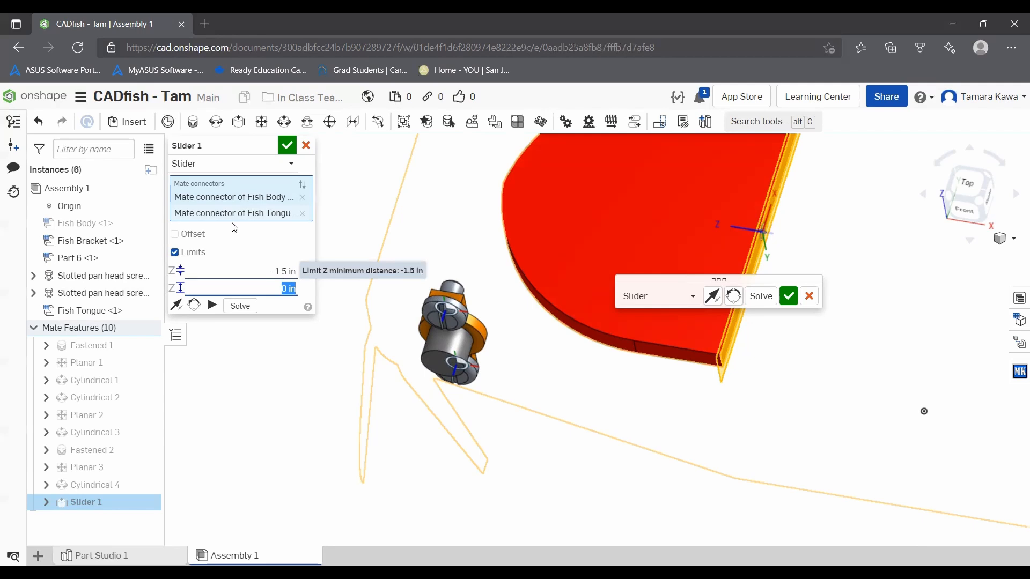
click(305, 185)
click(211, 304)
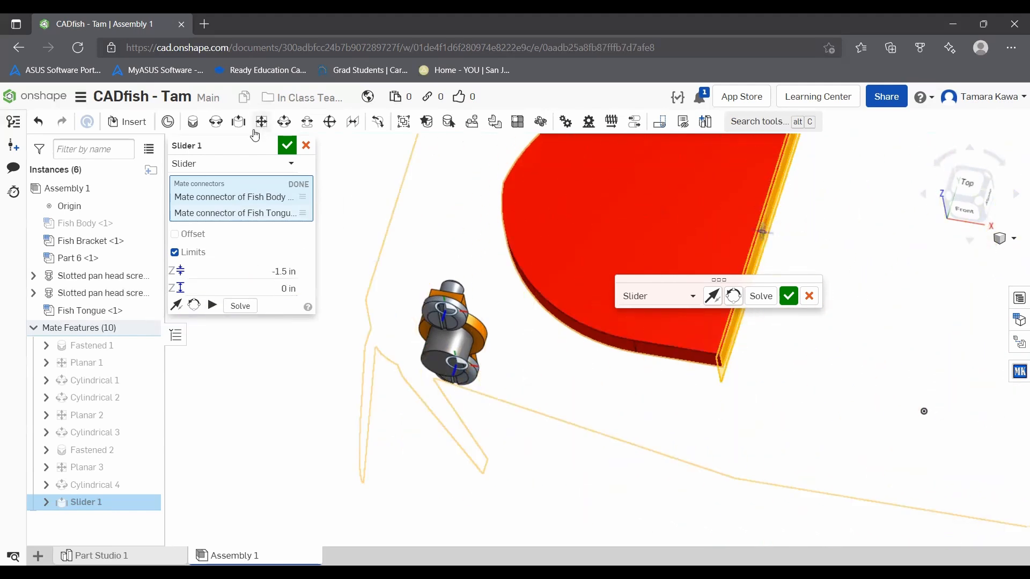
click(287, 146)
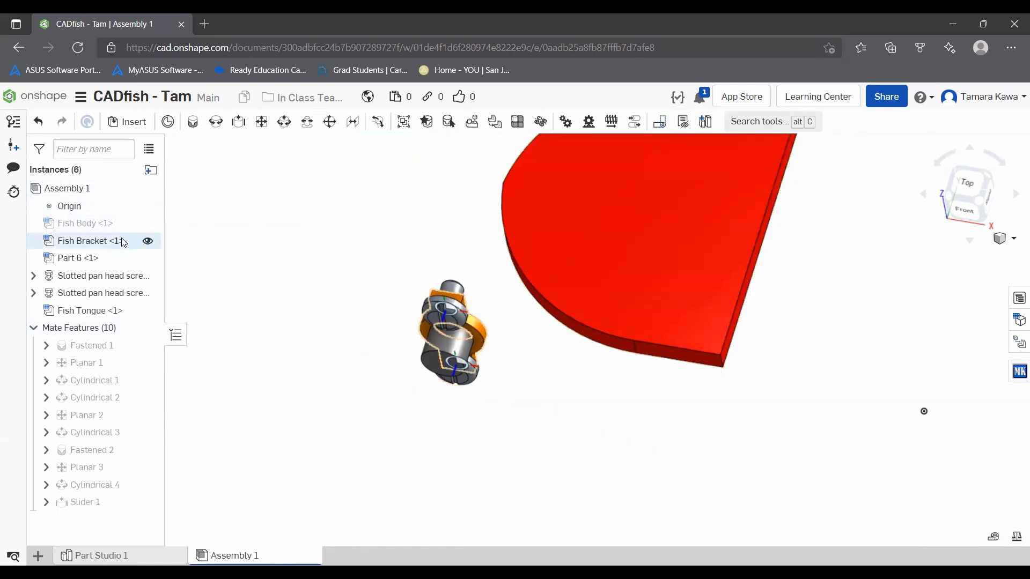
Step: Show Fish Body again and slide Fish Tongue back and forth in the mouth to test its travel
click(148, 224)
right_drag(320, 233, 468, 221)
drag(510, 211, 539, 239)
drag(479, 223, 551, 237)
right_drag(501, 240, 521, 221)
drag(465, 220, 559, 236)
mouse_move(549, 210)
right_down()
mouse_move(509, 181)
mouse_move(569, 188)
mouse_move(545, 230)
right_up()
drag(509, 249, 601, 214)
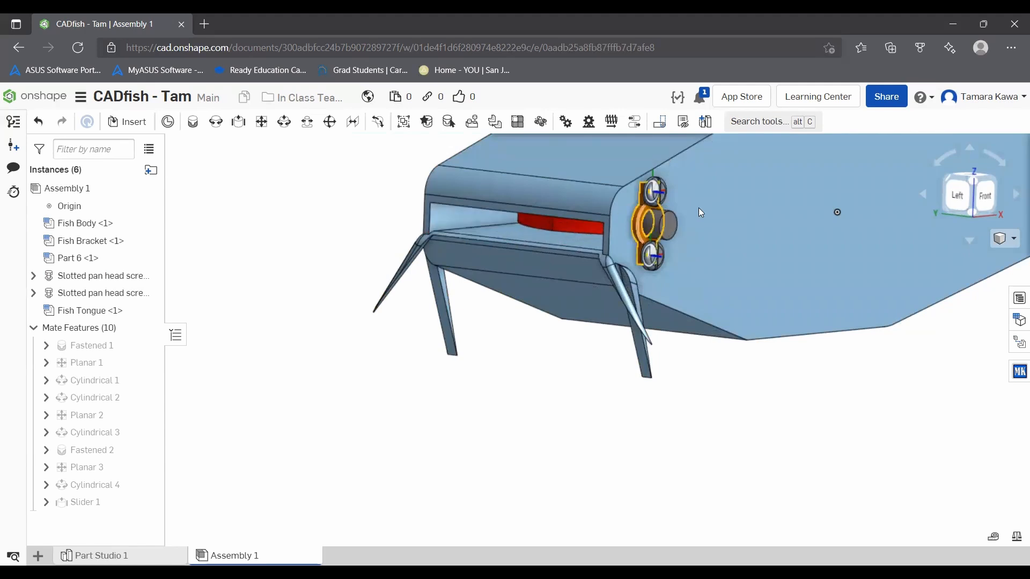
Step: Insert one Part 3 near Fish Body's tail and two copies of Part 4, one above and one below the body
scroll(676, 194, down, 4)
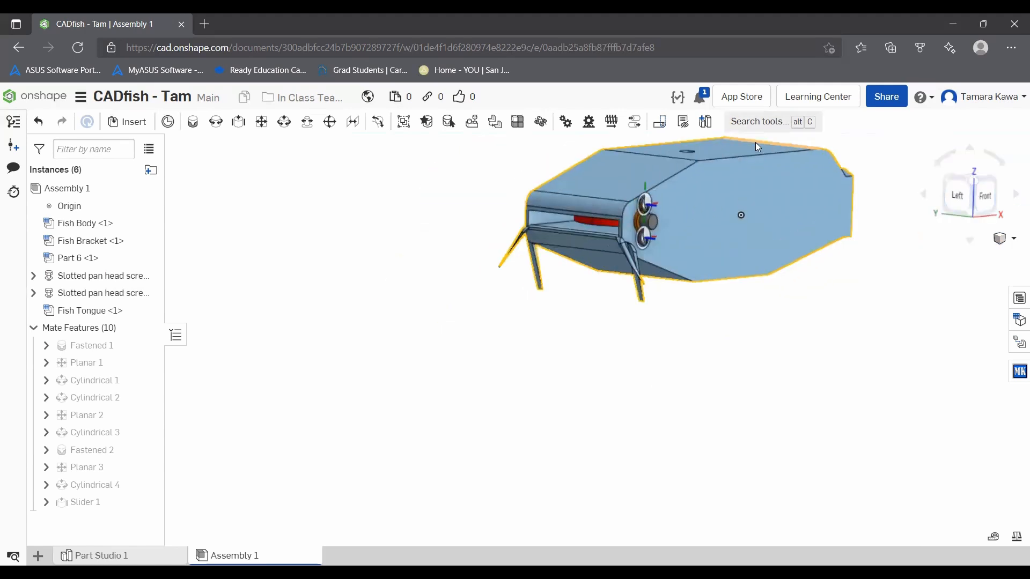
scroll(755, 143, up, 5)
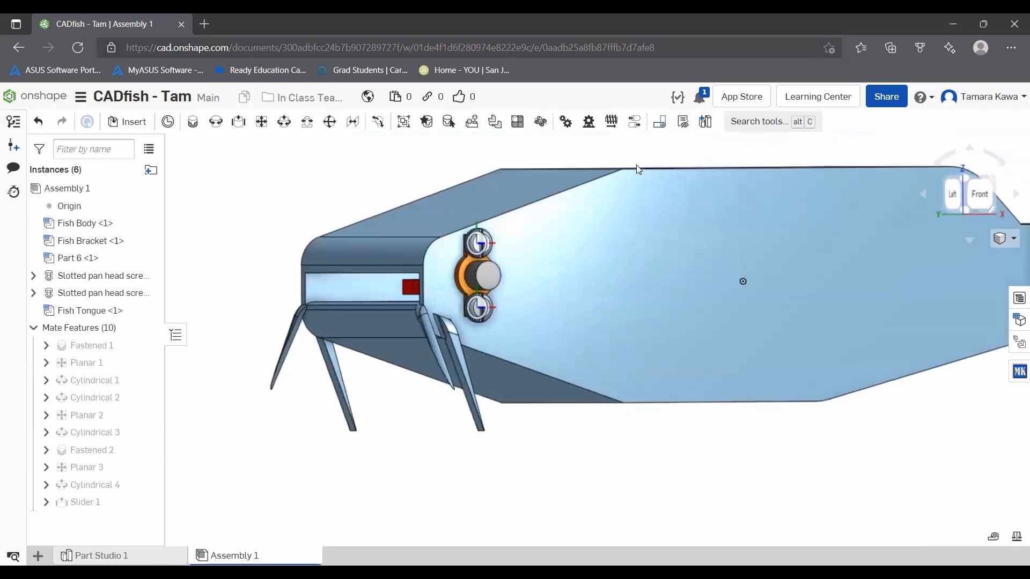
right_drag(636, 165, 640, 169)
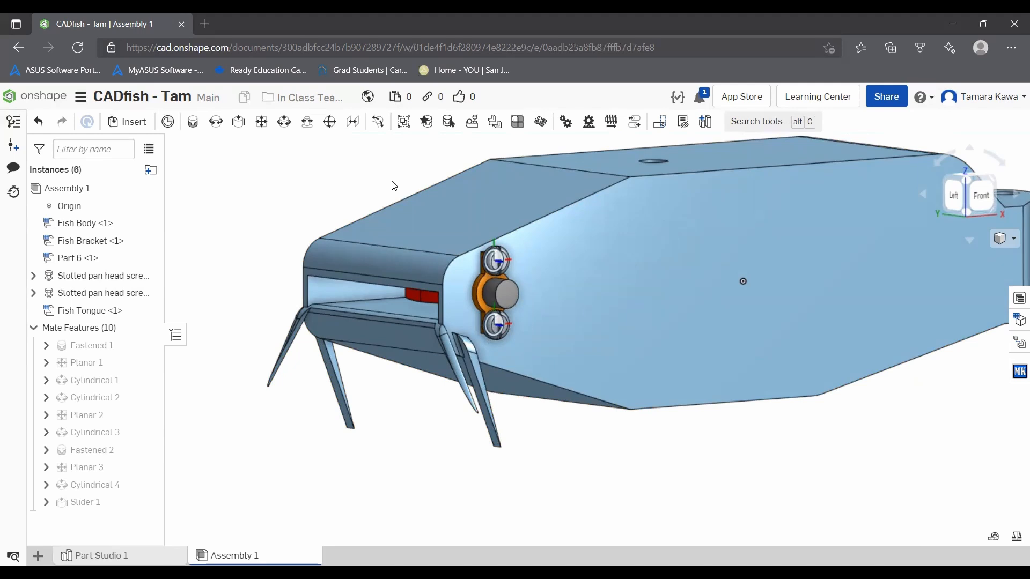
middle_drag(718, 199, 611, 301)
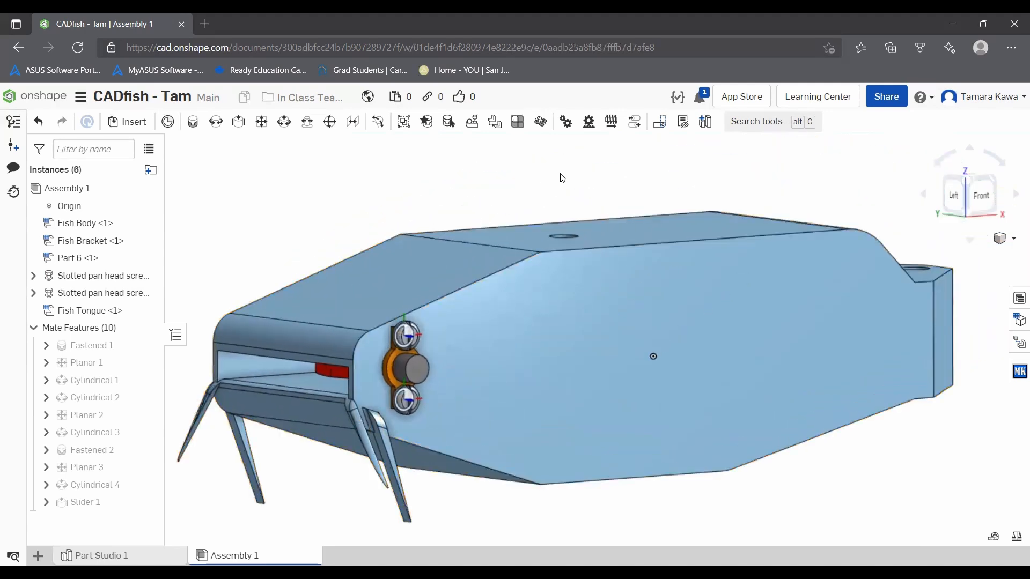
click(127, 122)
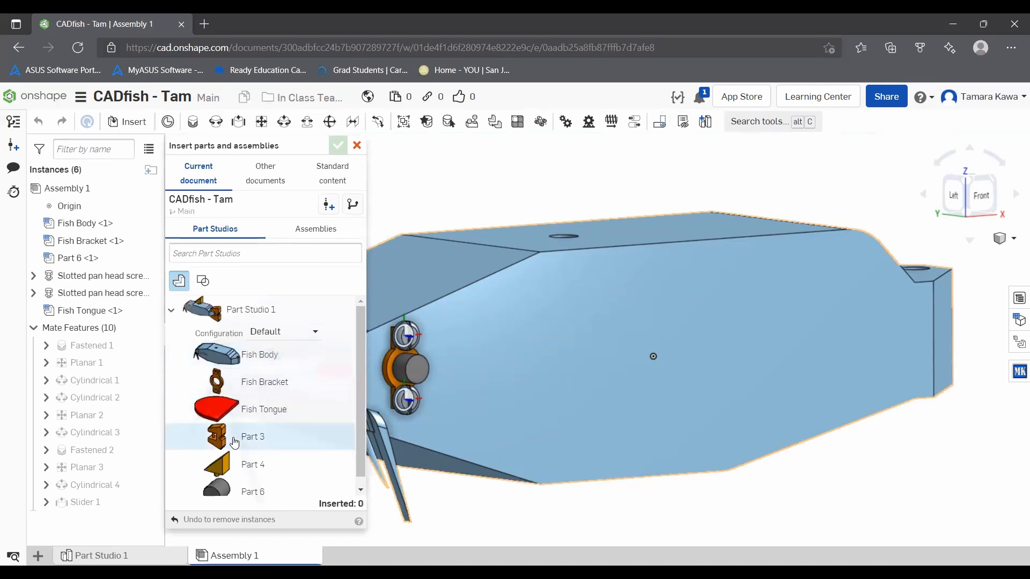
scroll(237, 437, down, 1)
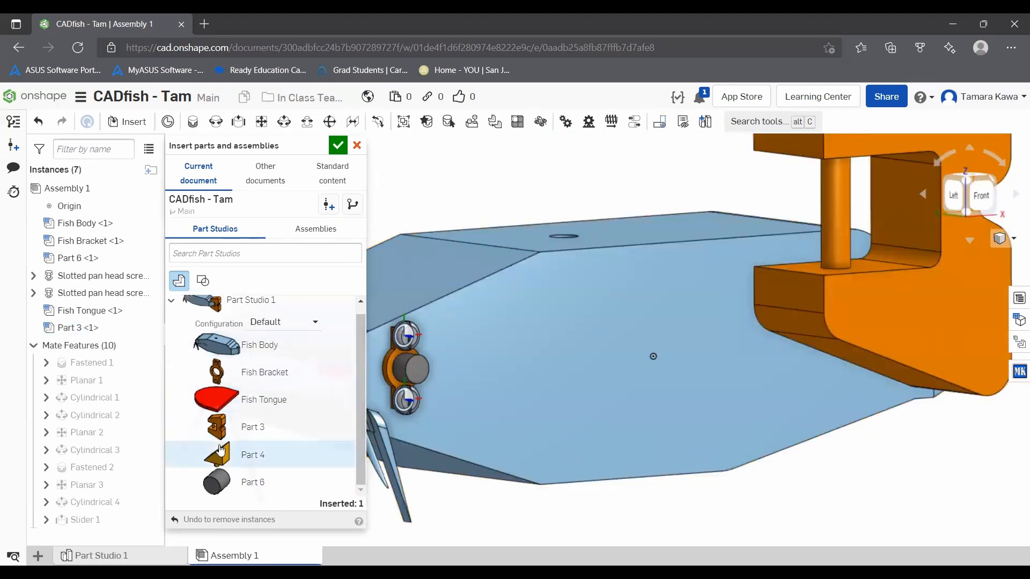
click(252, 455)
click(504, 159)
click(252, 455)
click(711, 507)
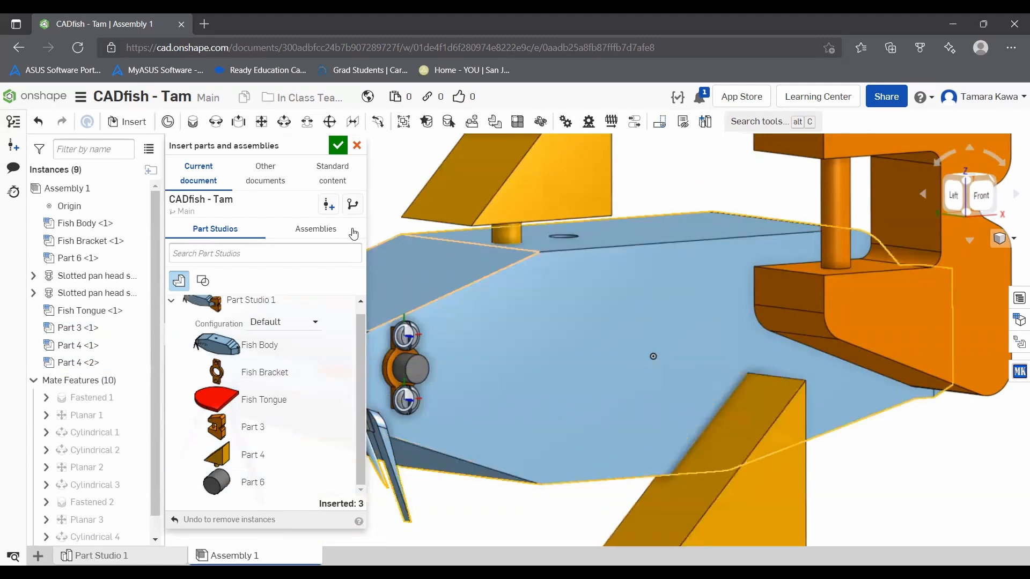
click(337, 145)
Step: Start a Revolute mate and select the midpoint of Part 3's vertical pin as its first mate connector
scroll(518, 282, down, 5)
right_drag(692, 253, 659, 290)
drag(680, 306, 851, 346)
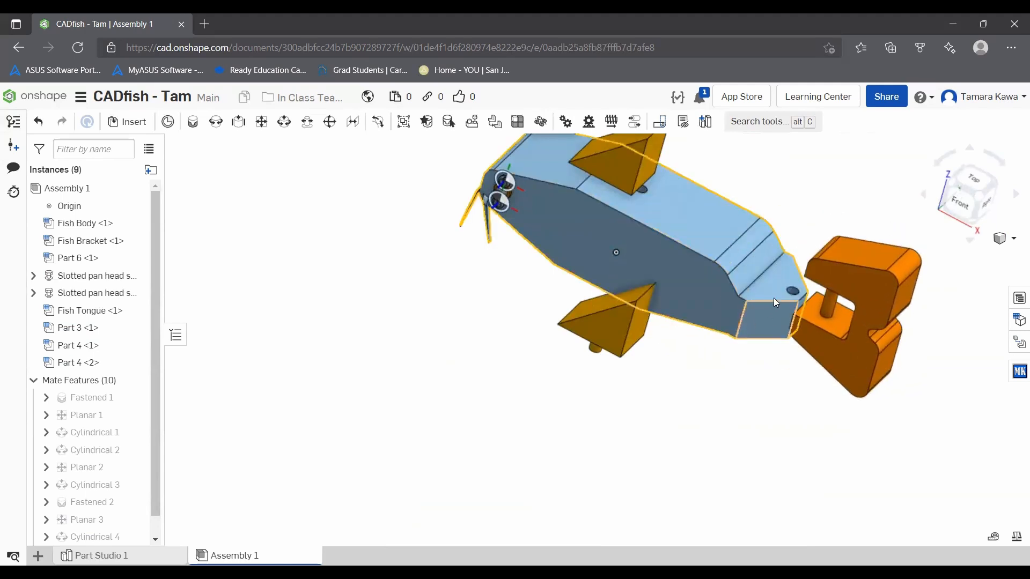
scroll(785, 272, down, 3)
scroll(781, 272, up, 8)
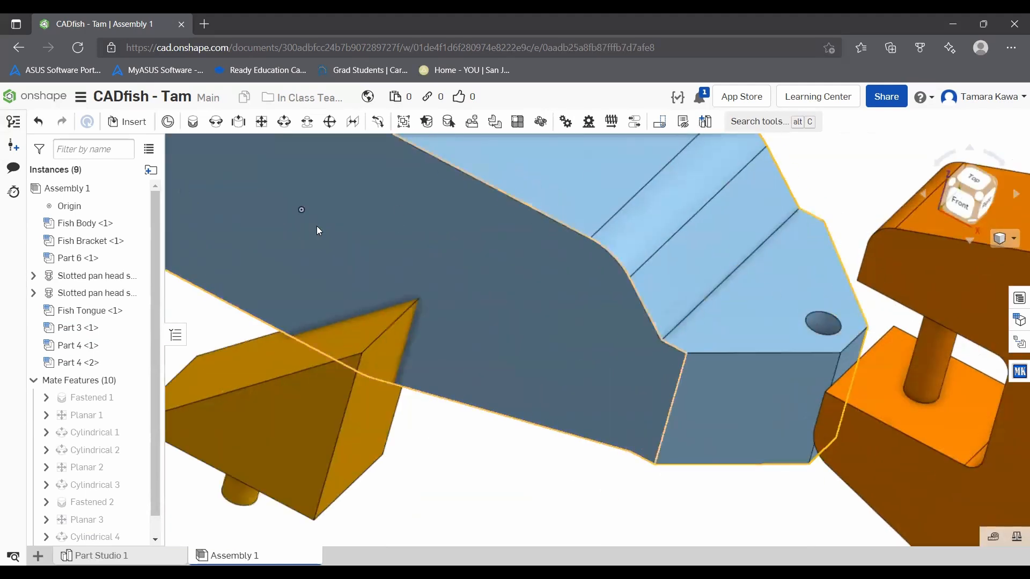
click(217, 123)
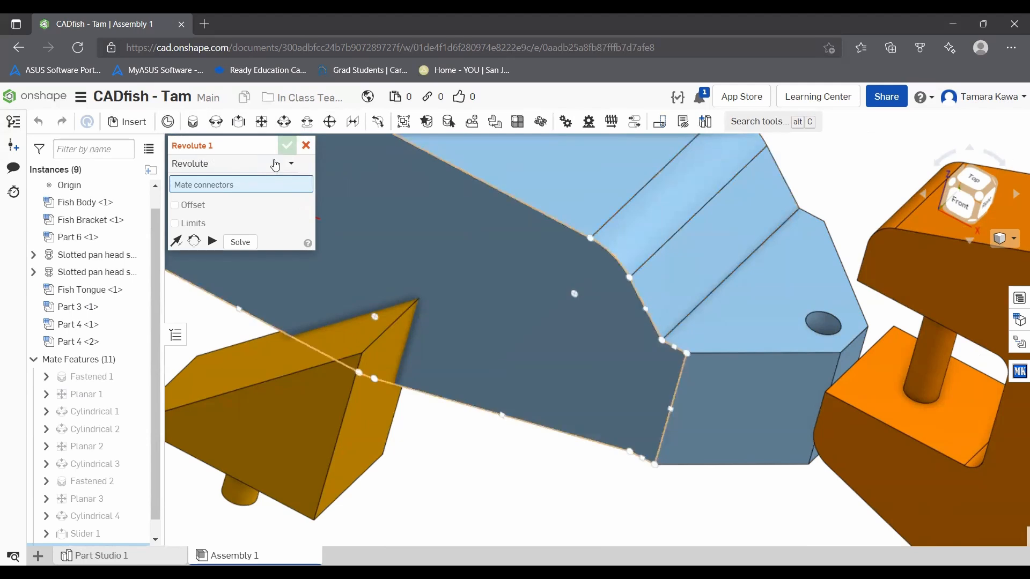
scroll(831, 333, up, 4)
scroll(794, 331, down, 5)
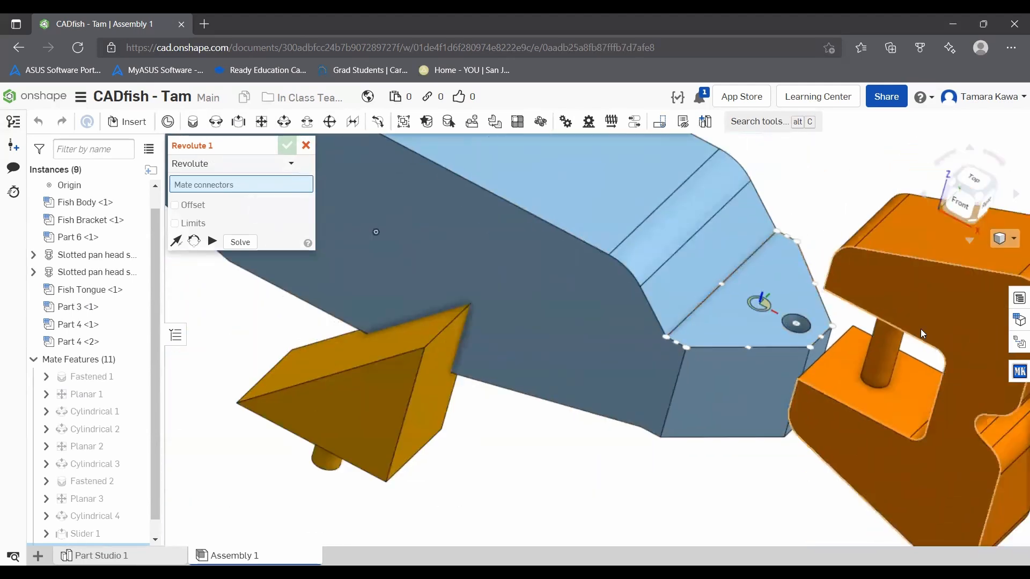
scroll(885, 355, up, 3)
right_drag(883, 349, 934, 330)
click(933, 329)
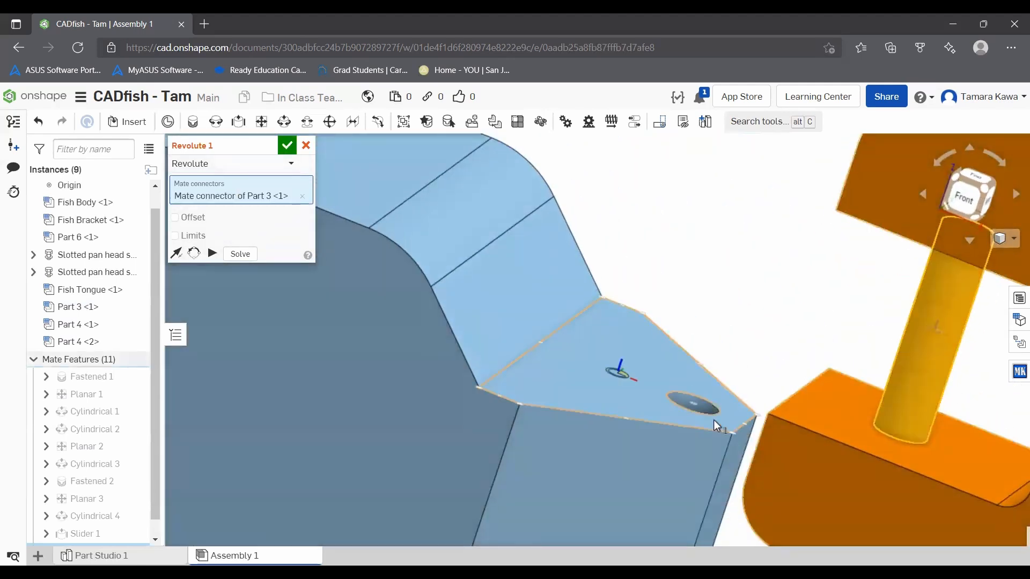
Step: Complete the Revolute mate at the middle of Fish Body's tail hole, accept it, and swing the tail to test it
scroll(714, 420, down, 4)
scroll(696, 411, up, 6)
right_drag(700, 420, 650, 288)
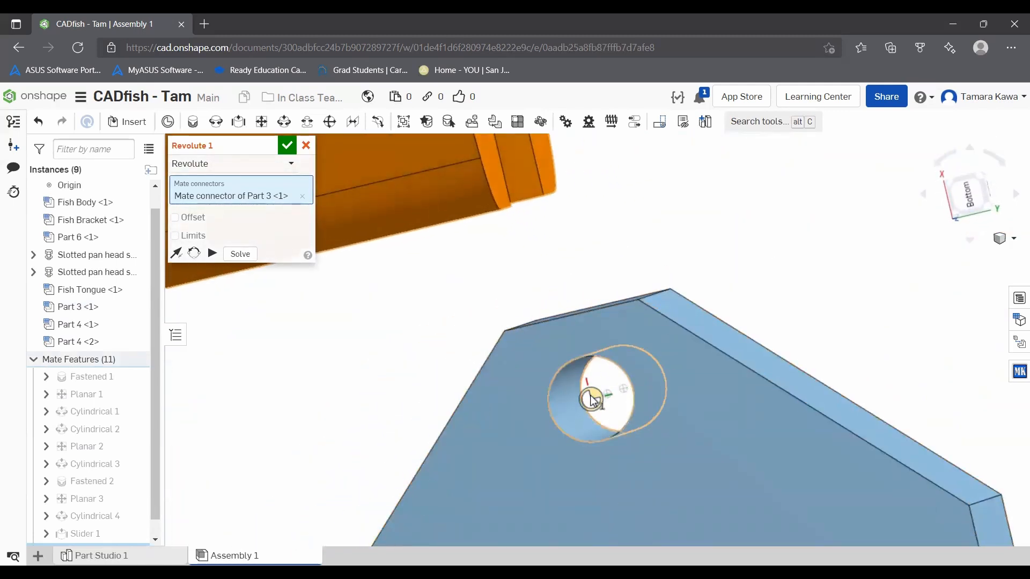
click(606, 400)
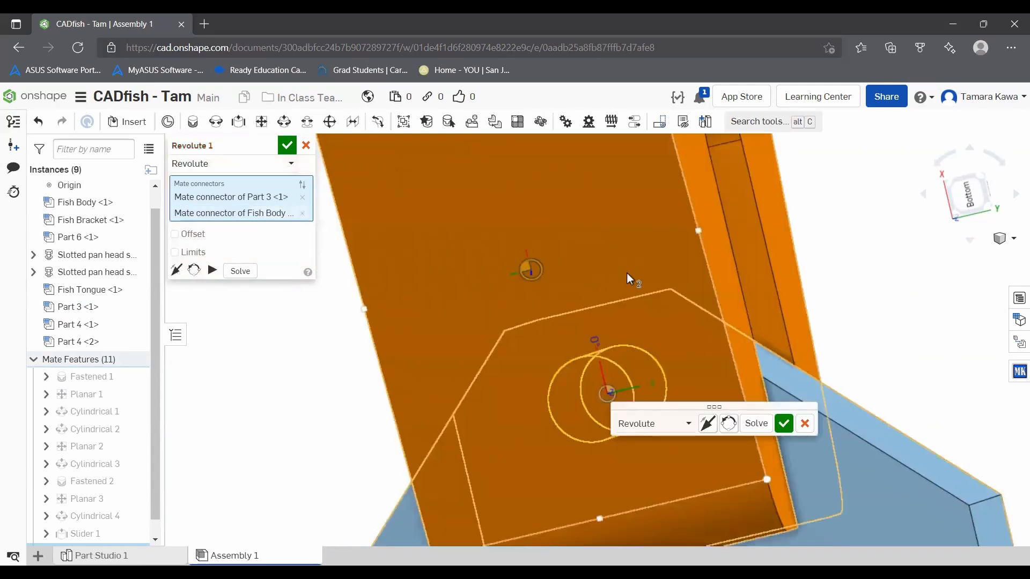
scroll(716, 333, down, 5)
right_drag(692, 295, 677, 262)
scroll(657, 249, up, 4)
scroll(611, 201, down, 9)
scroll(579, 170, up, 8)
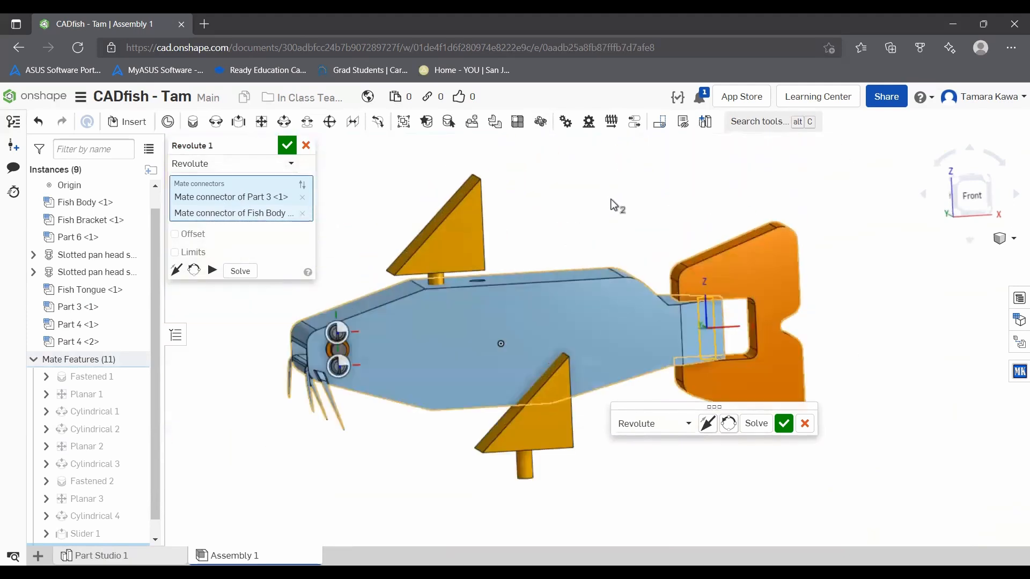
click(288, 145)
drag(796, 265, 805, 237)
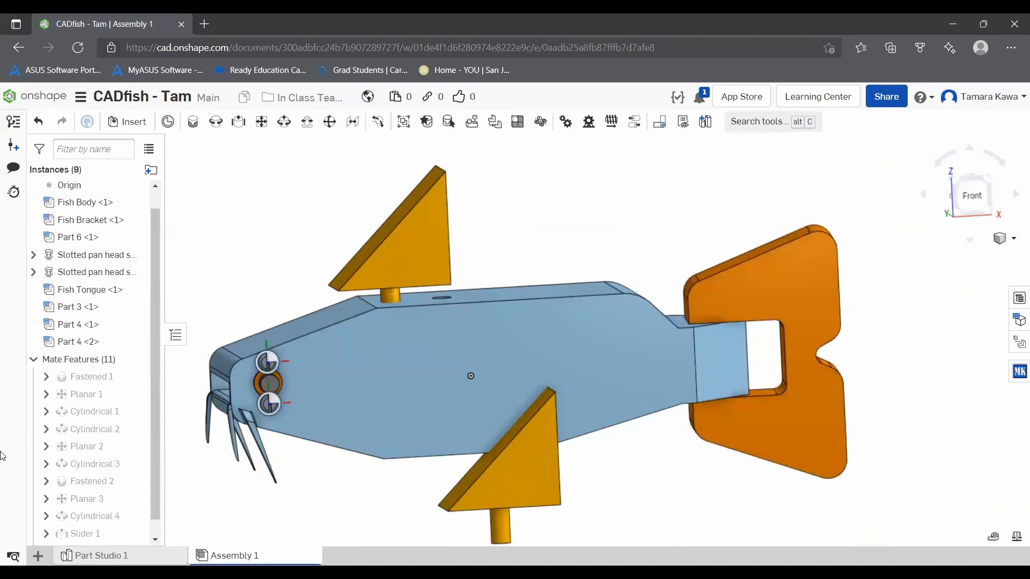
Step: Edit the tail's Revolute mate to add limits of -30 deg minimum and 30 deg maximum, and preview the motion
scroll(73, 429, down, 1)
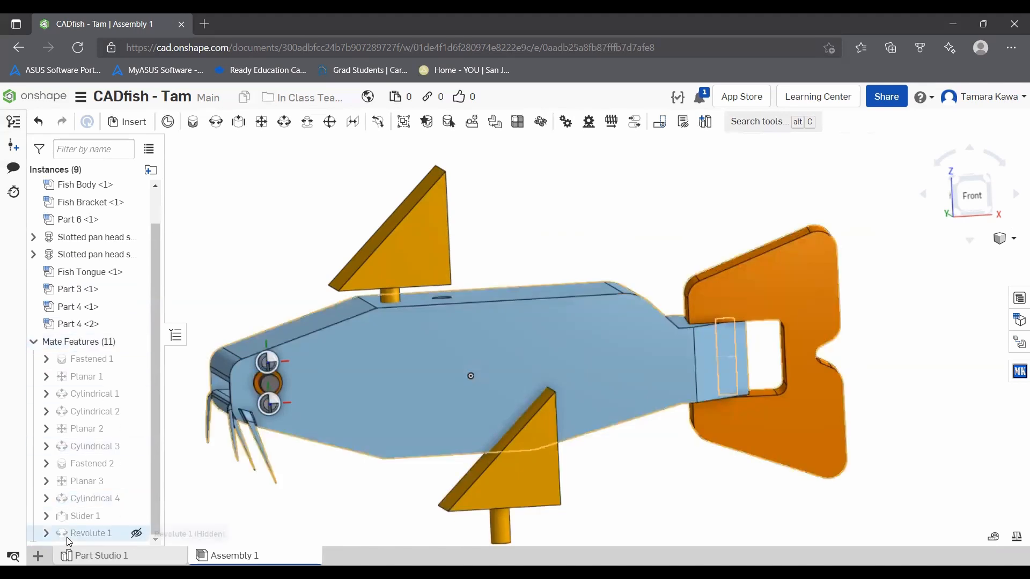
right_click(80, 365)
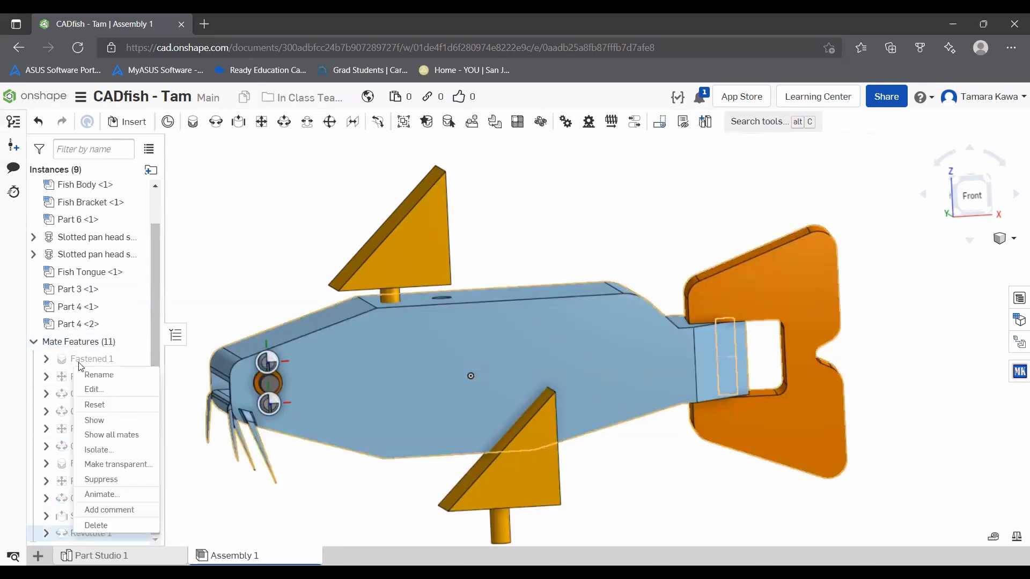
click(98, 390)
click(187, 252)
click(254, 272)
text(-30)
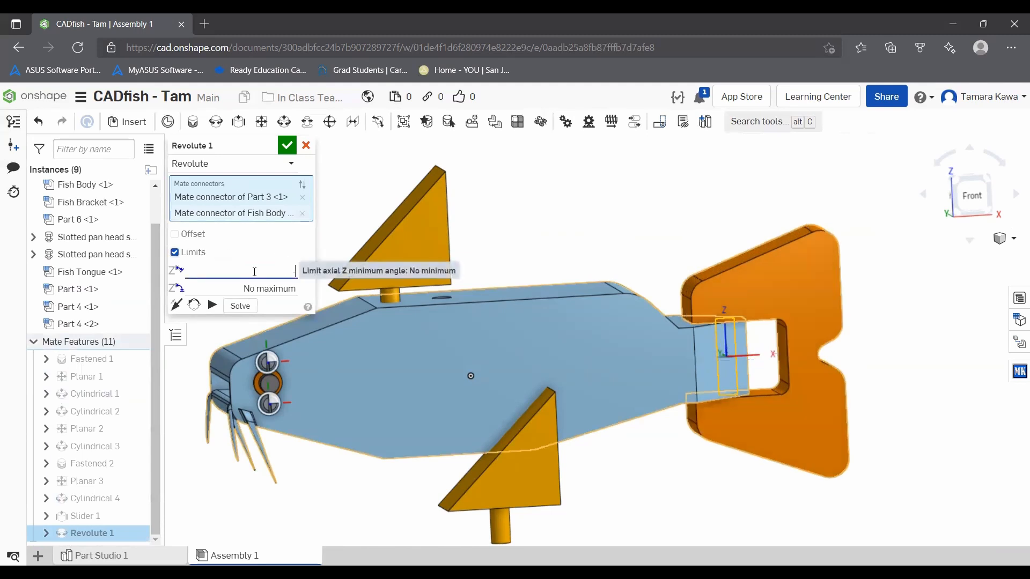
key(Tab)
text(3)
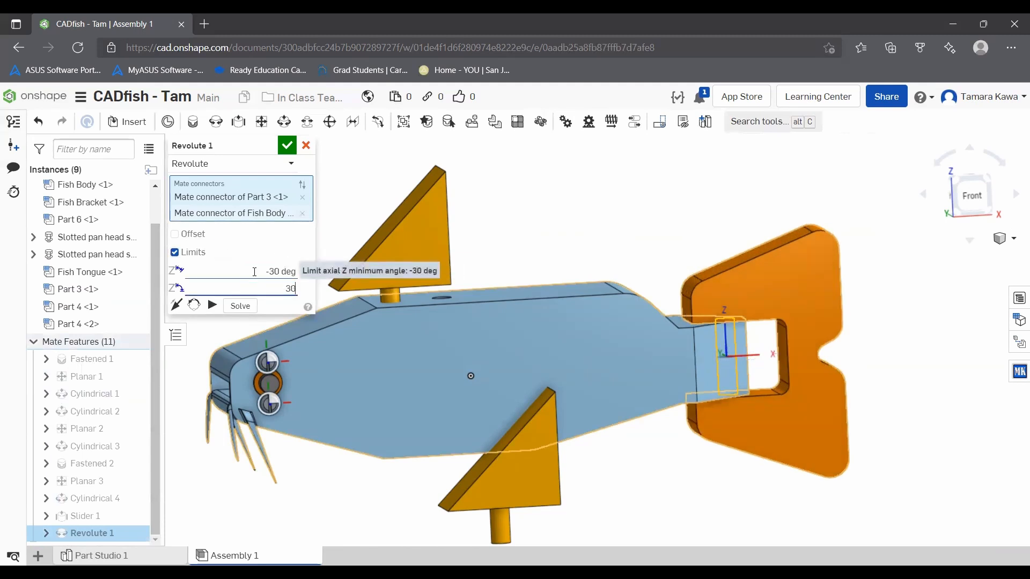
click(213, 305)
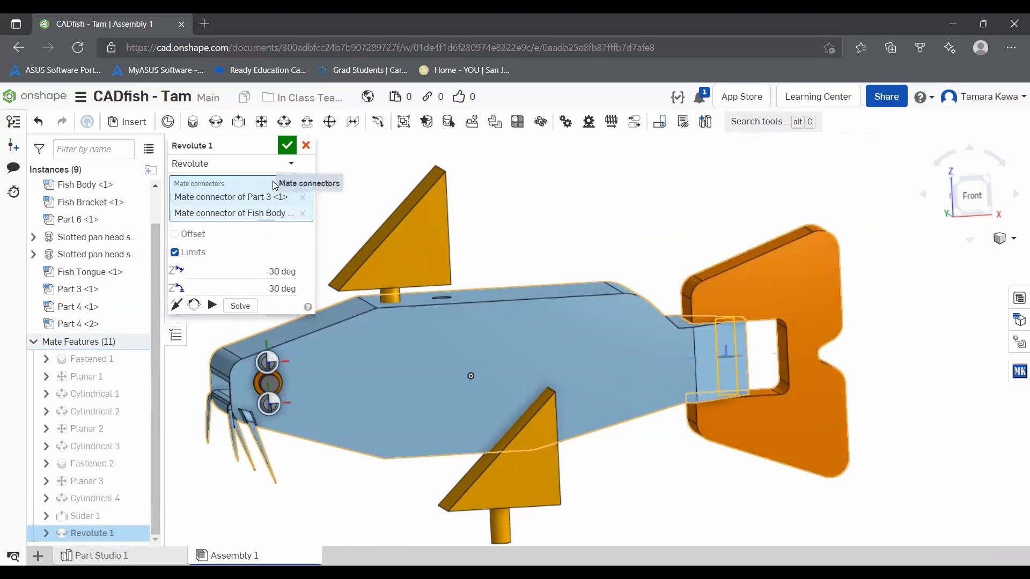
click(287, 145)
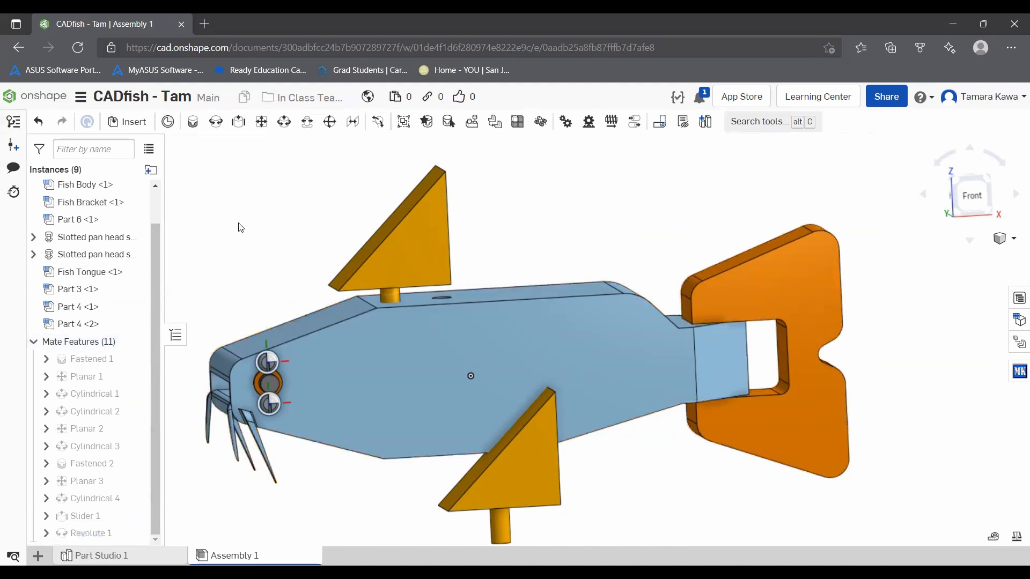
mouse_move(434, 249)
right_down()
mouse_move(441, 260)
mouse_move(420, 246)
mouse_move(404, 254)
mouse_move(429, 231)
right_up()
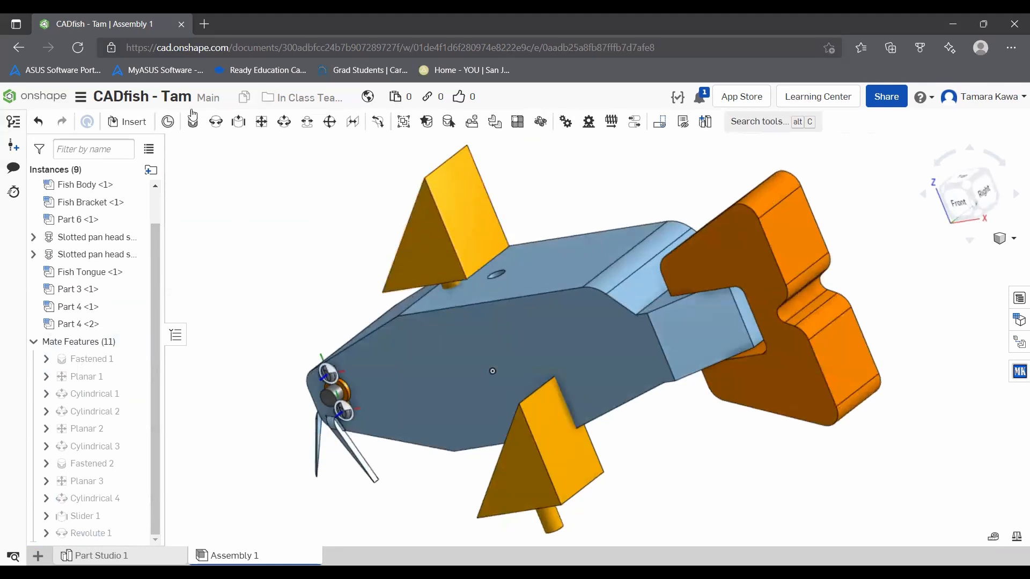
click(216, 122)
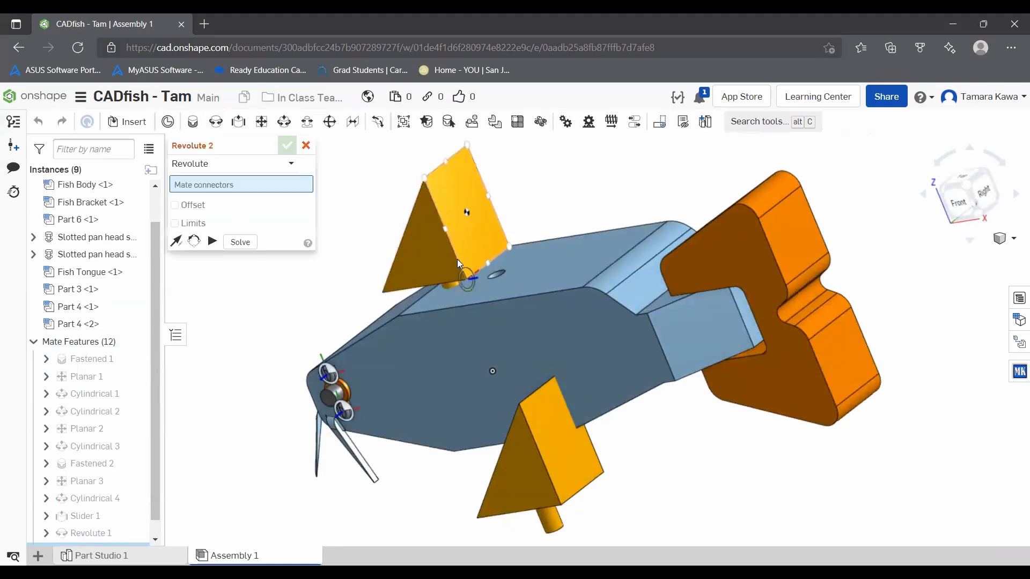
scroll(457, 259, up, 5)
scroll(457, 259, up, 5)
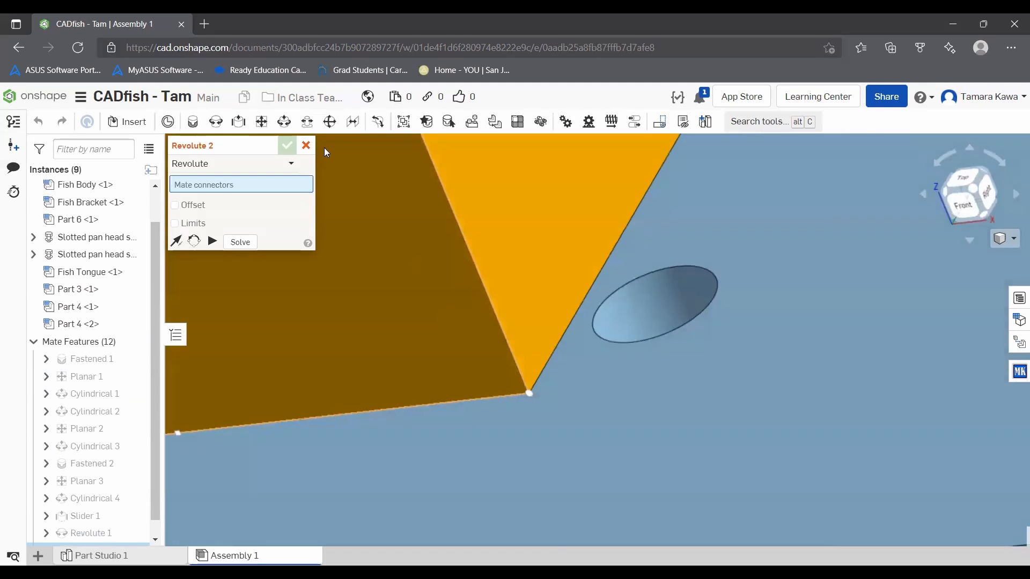
click(308, 146)
Step: Move the upper Part 4 fin up clear of Fish Body so that its pin is exposed
scroll(376, 254, down, 8)
right_drag(365, 256, 356, 168)
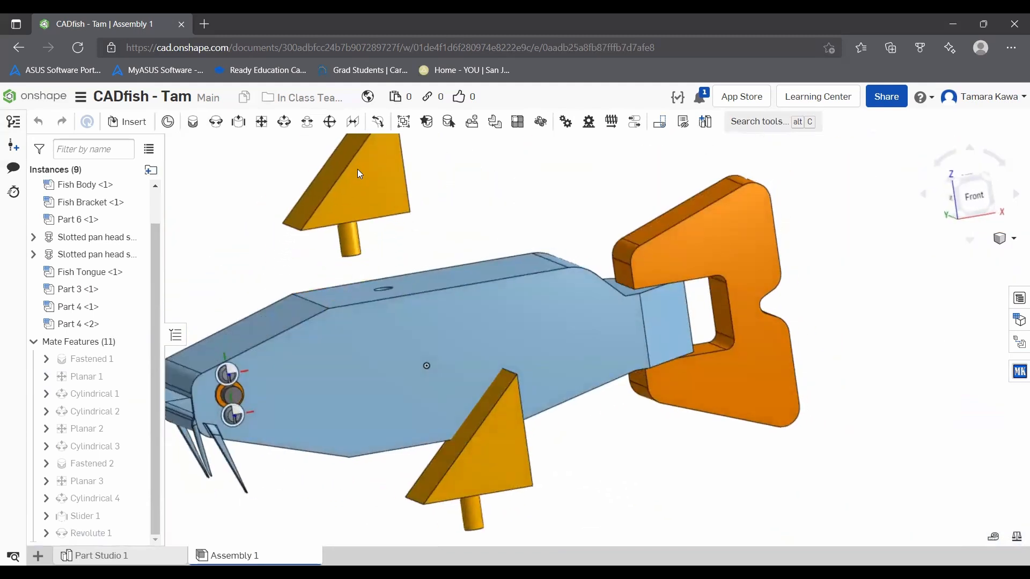
mouse_move(391, 237)
right_down()
mouse_move(359, 252)
mouse_move(379, 242)
right_up()
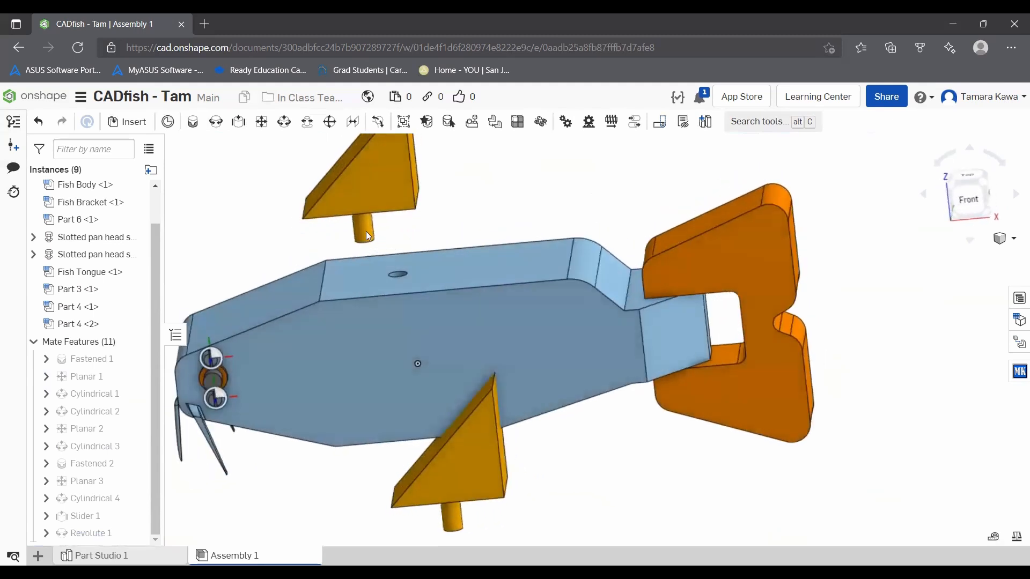
Step: Add a Revolute mate between the midpoint of the upper Part 4's pin and Fish Body's top hole, and turn the fin to test it
click(220, 122)
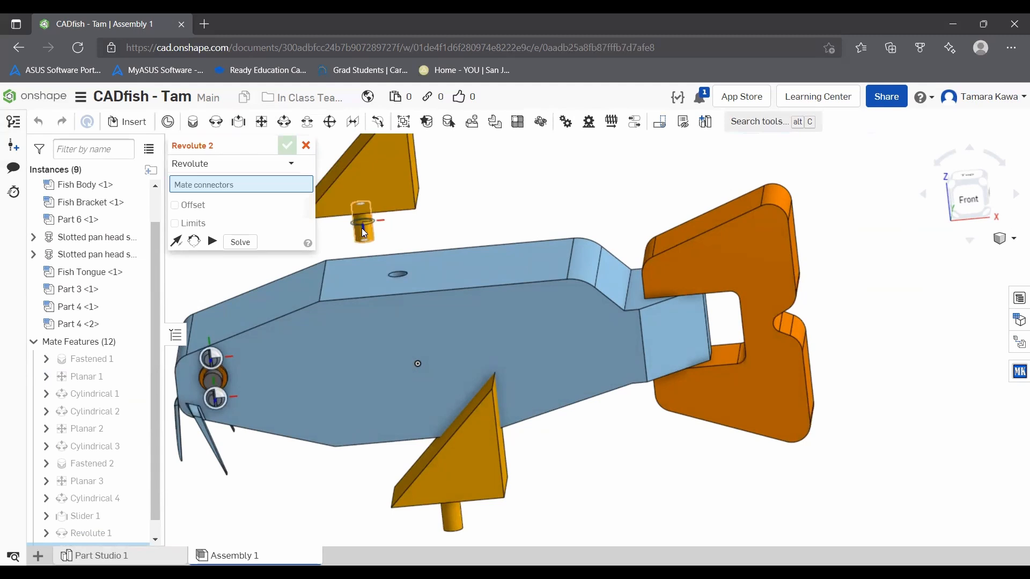
click(365, 224)
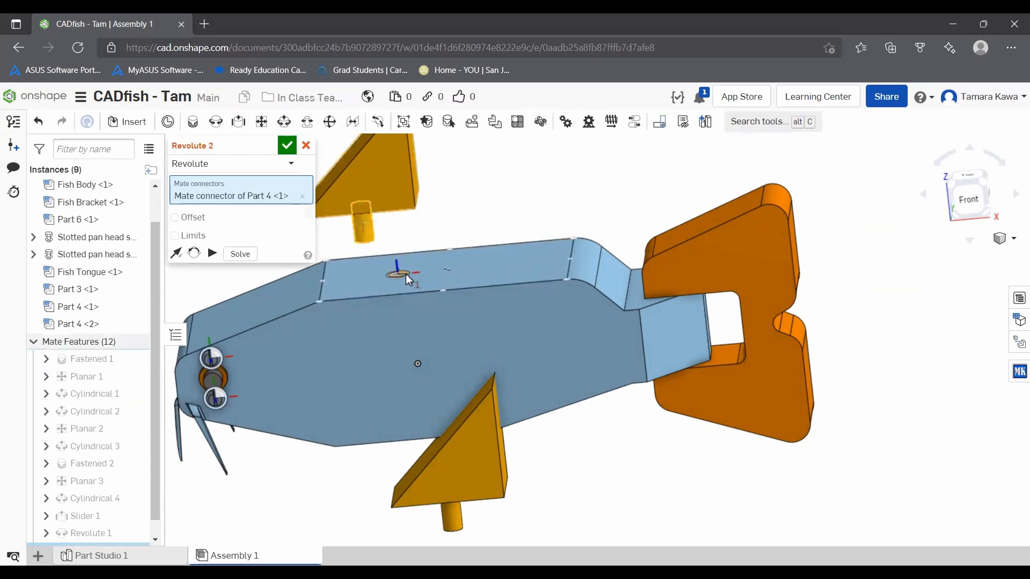
scroll(406, 275, up, 5)
click(408, 273)
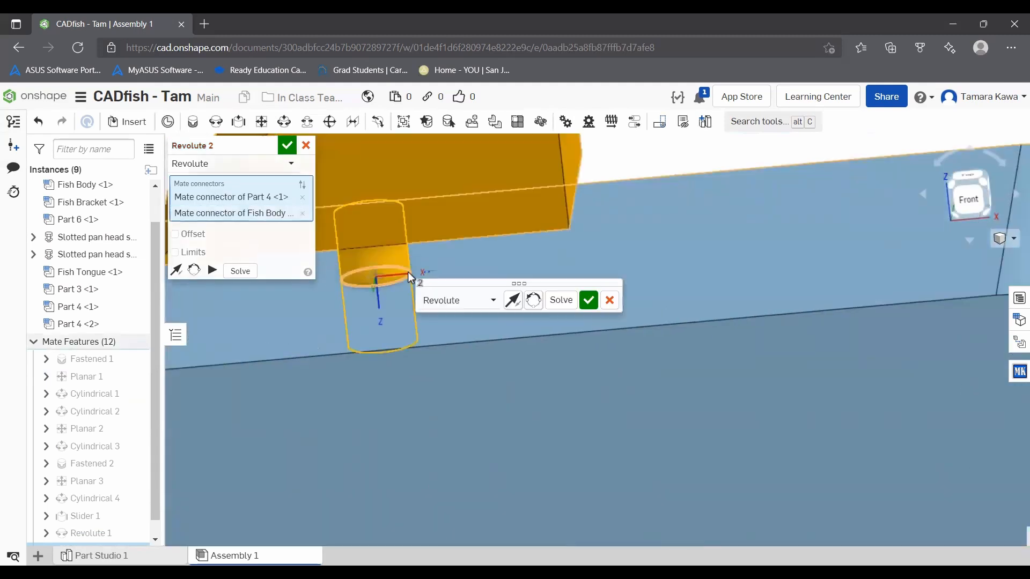
scroll(352, 273, down, 5)
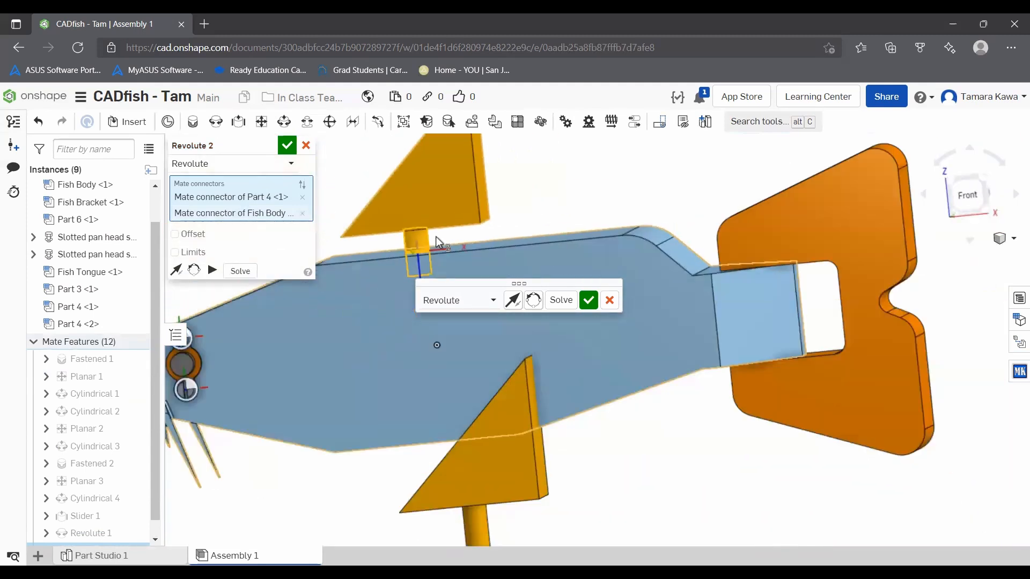
right_drag(436, 236, 417, 279)
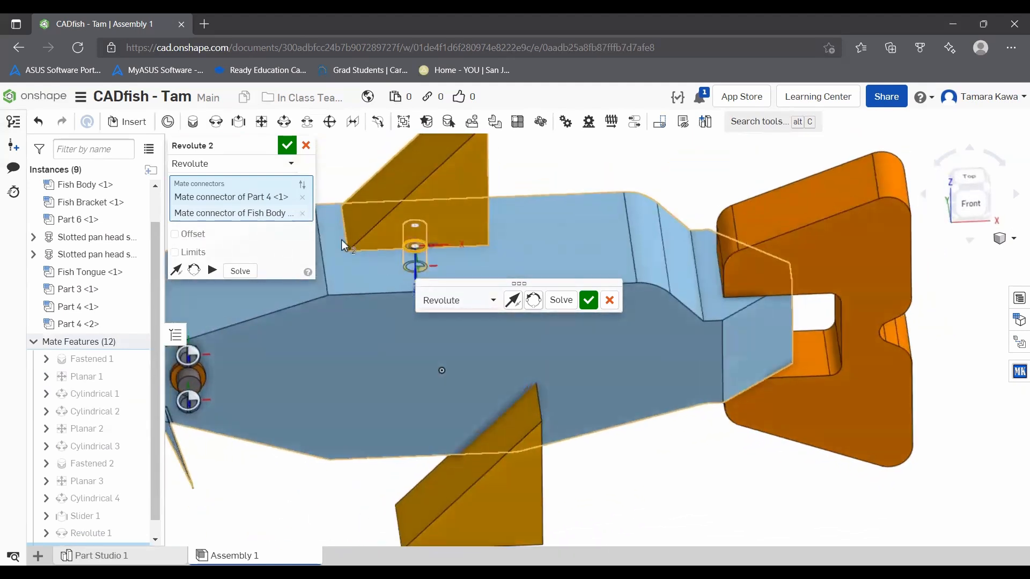
click(288, 145)
mouse_move(424, 215)
mouse_down()
mouse_move(443, 228)
mouse_move(432, 218)
mouse_move(425, 234)
mouse_move(438, 224)
mouse_up()
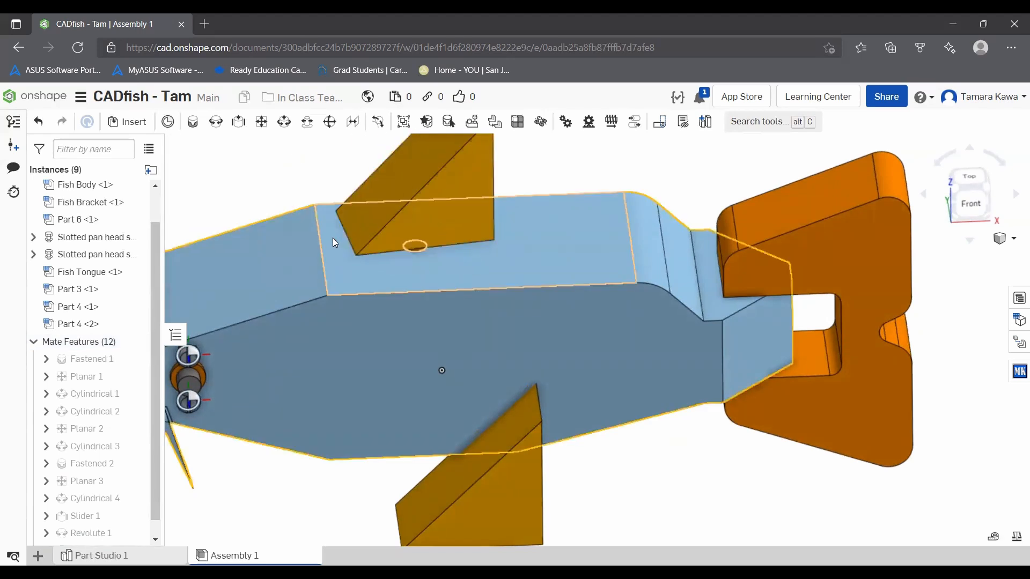
Step: Add a Gear relation between Revolute 1 and Revolute 2 with a relation ratio of 2, and swing the tail to test it
scroll(416, 313, down, 4)
mouse_move(404, 323)
right_down()
mouse_move(399, 294)
mouse_move(402, 315)
right_up()
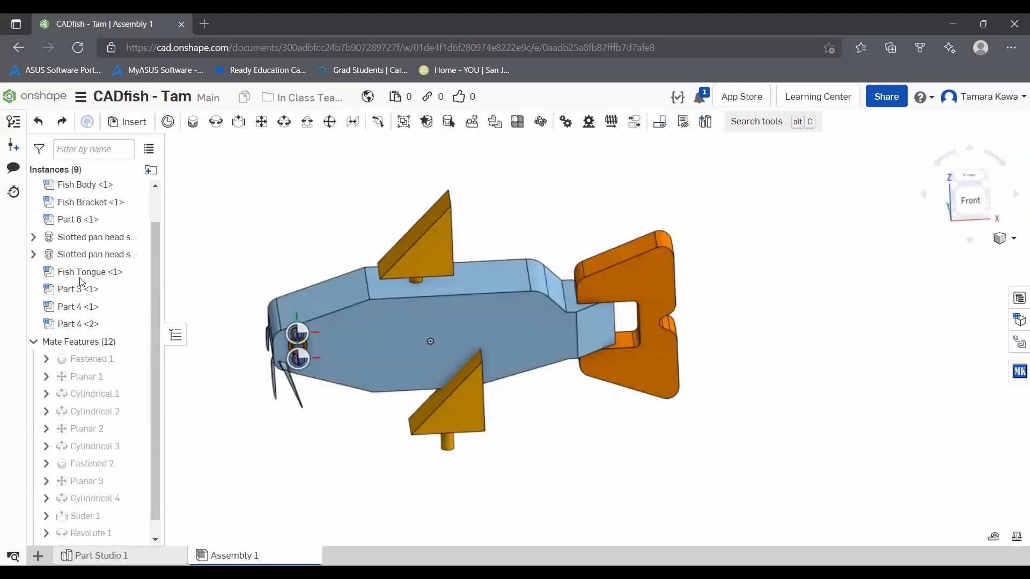
scroll(91, 357, down, 1)
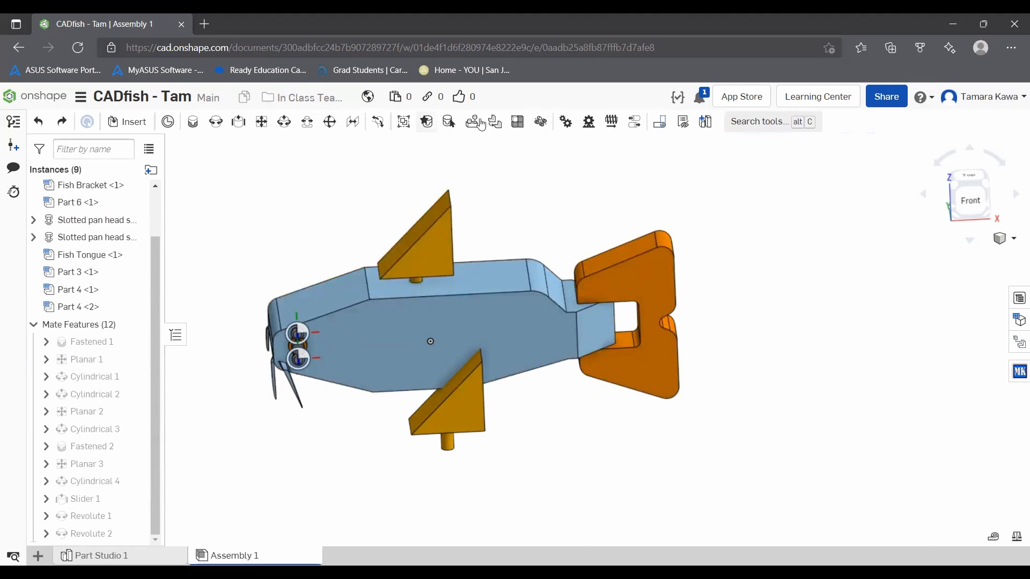
click(565, 122)
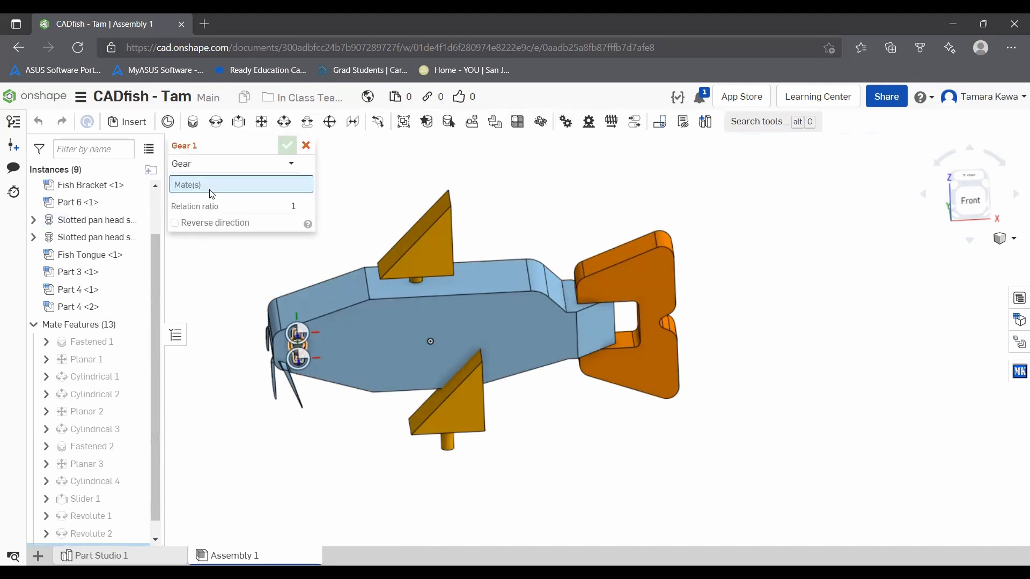
scroll(105, 413, down, 1)
mouse_move(108, 502)
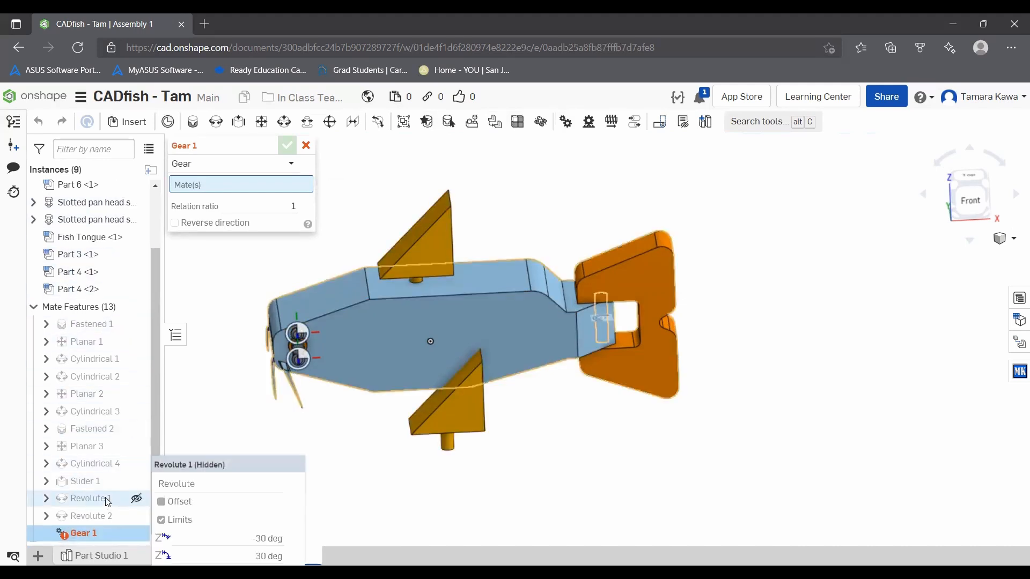
click(102, 500)
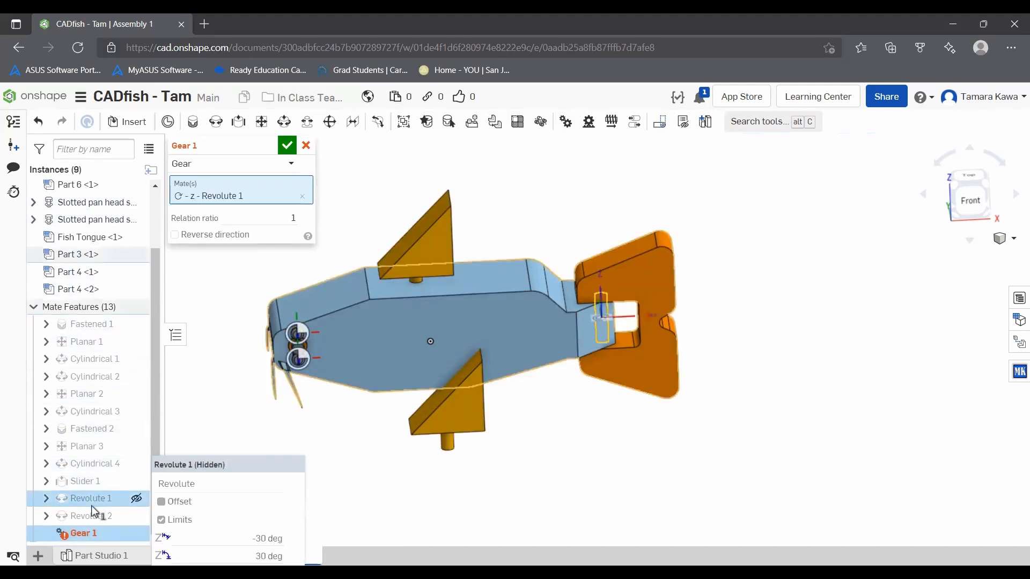
click(92, 517)
click(276, 234)
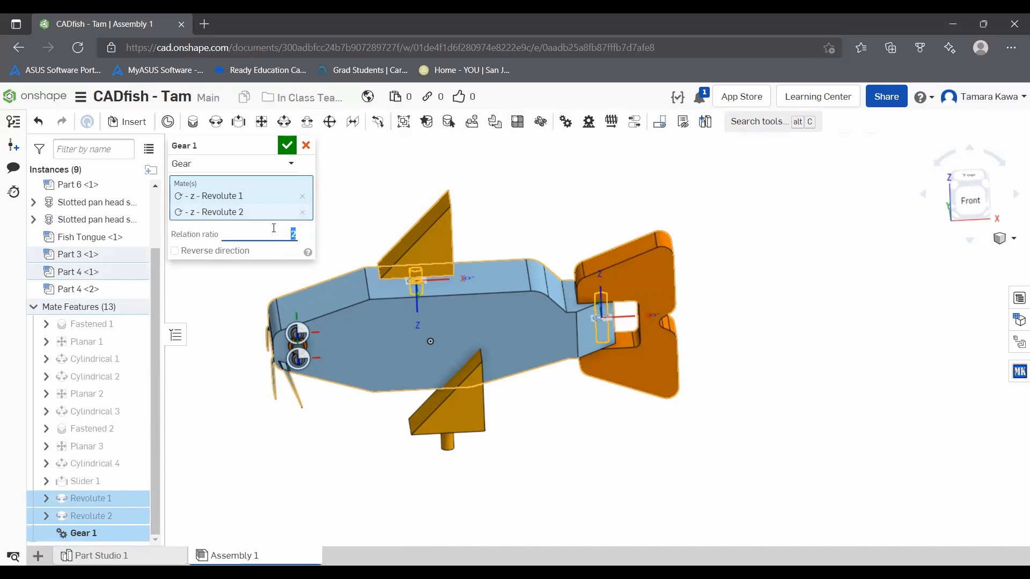
click(285, 146)
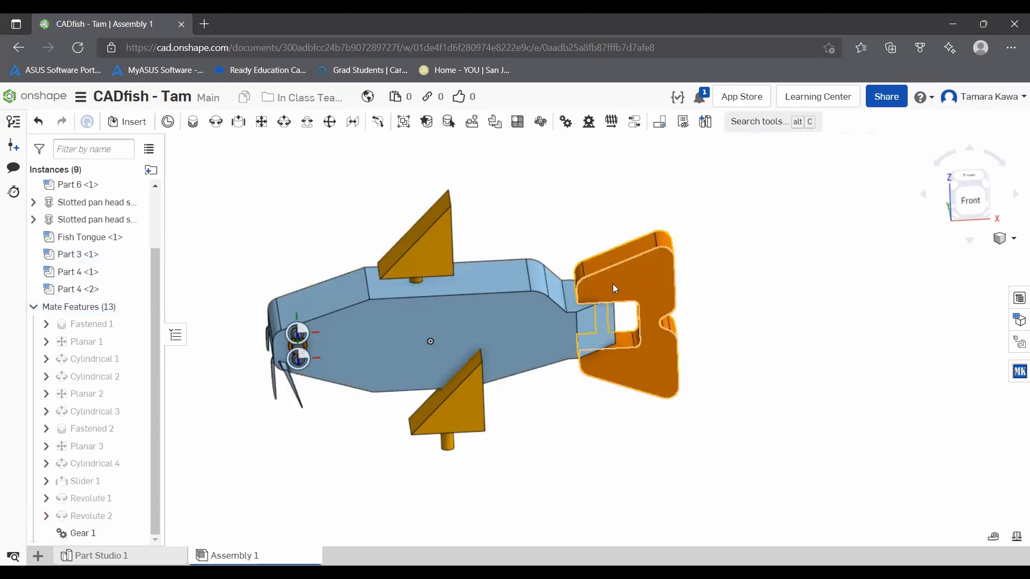
drag(658, 276, 605, 216)
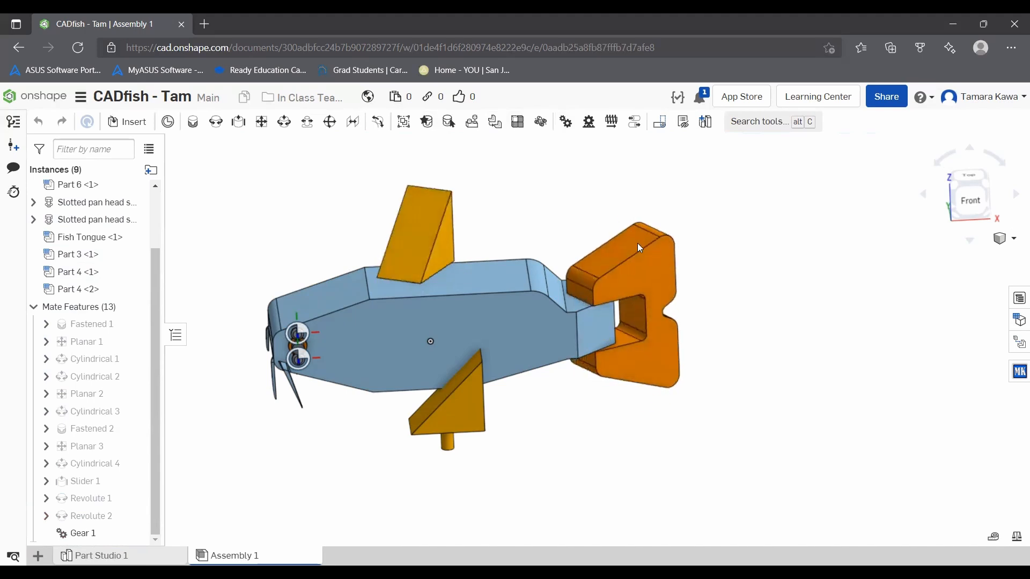
drag(638, 247, 650, 327)
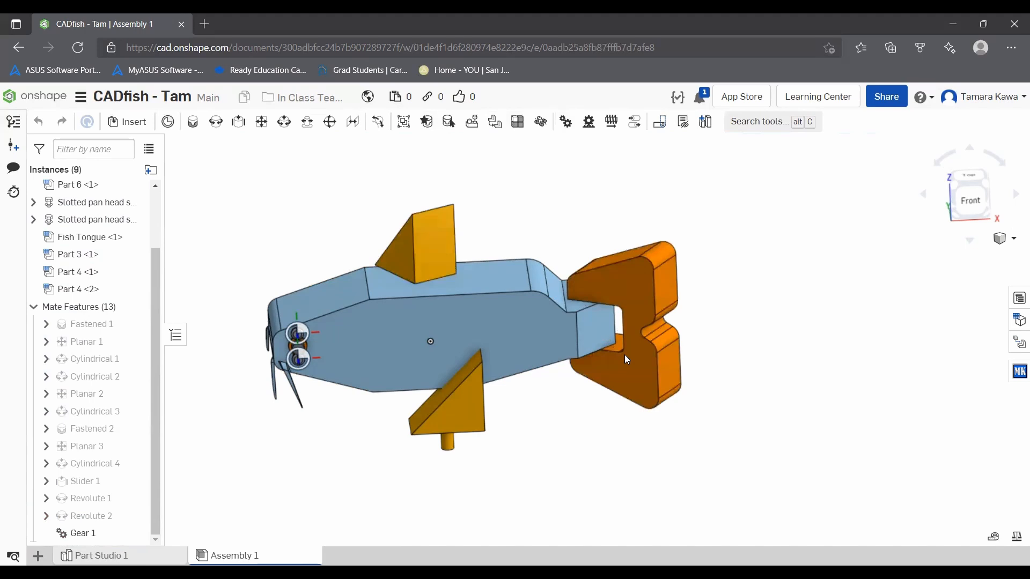
Step: Swing the tail back and forth in a top view to test how far the upper fin turns with it
mouse_move(639, 324)
mouse_down()
mouse_move(659, 257)
mouse_move(639, 220)
mouse_move(604, 196)
mouse_move(665, 291)
mouse_move(639, 337)
mouse_up()
key(shift+5)
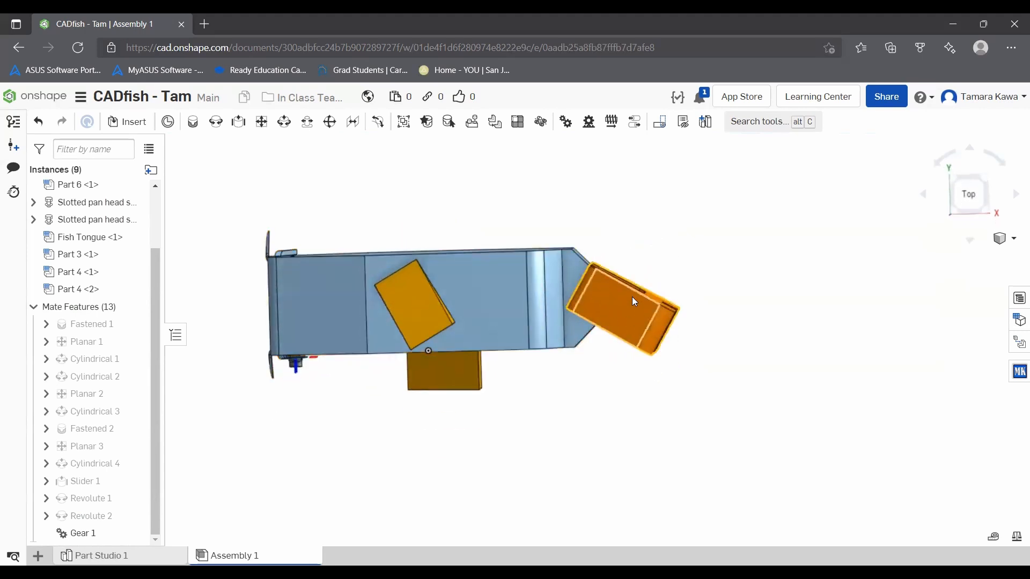
drag(634, 302, 613, 240)
drag(643, 283, 646, 294)
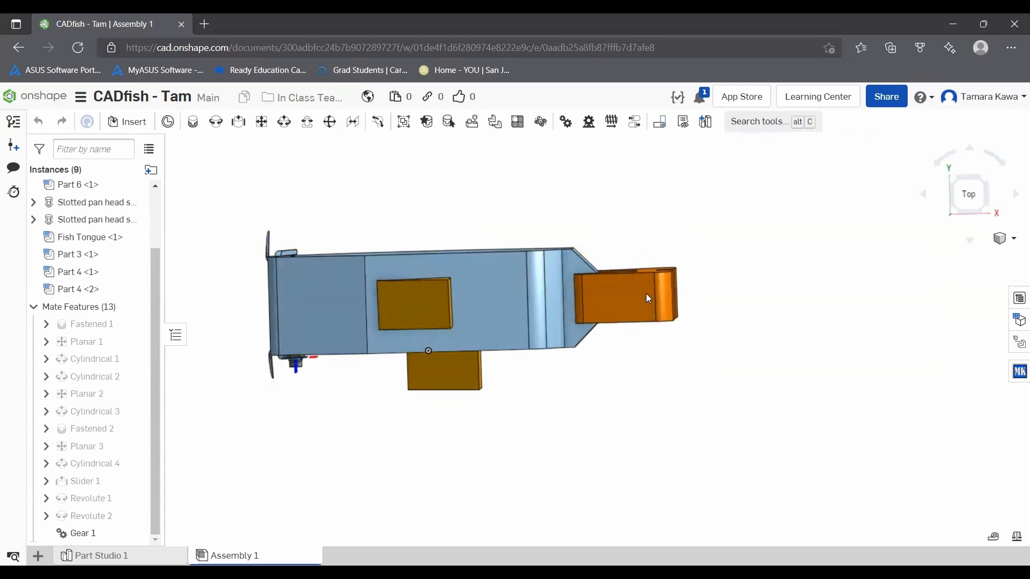
right_drag(895, 271, 887, 209)
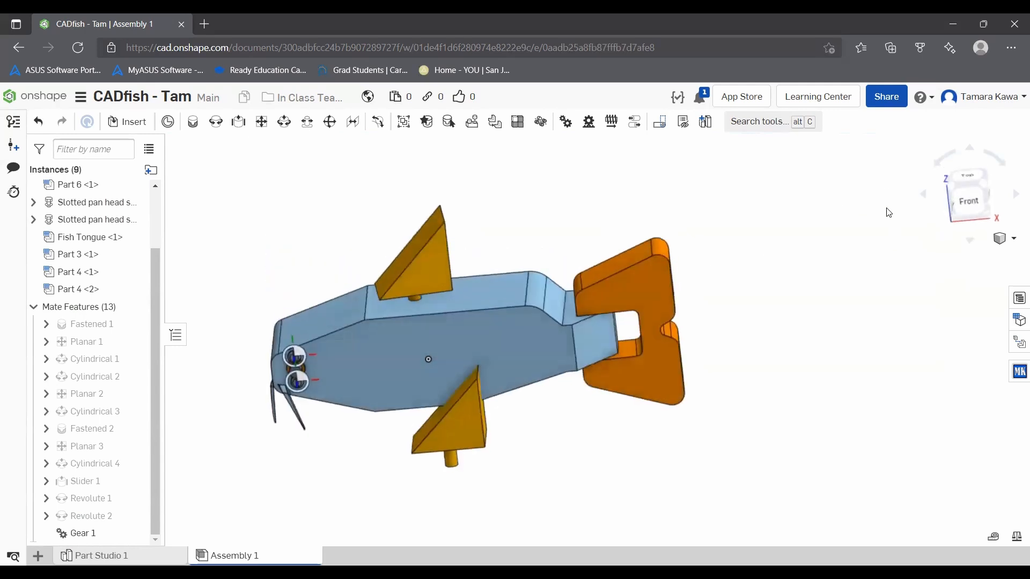
Step: Edit Gear 1 to reverse the order of its mates, with Revolute 2 first and Revolute 1 second
click(969, 200)
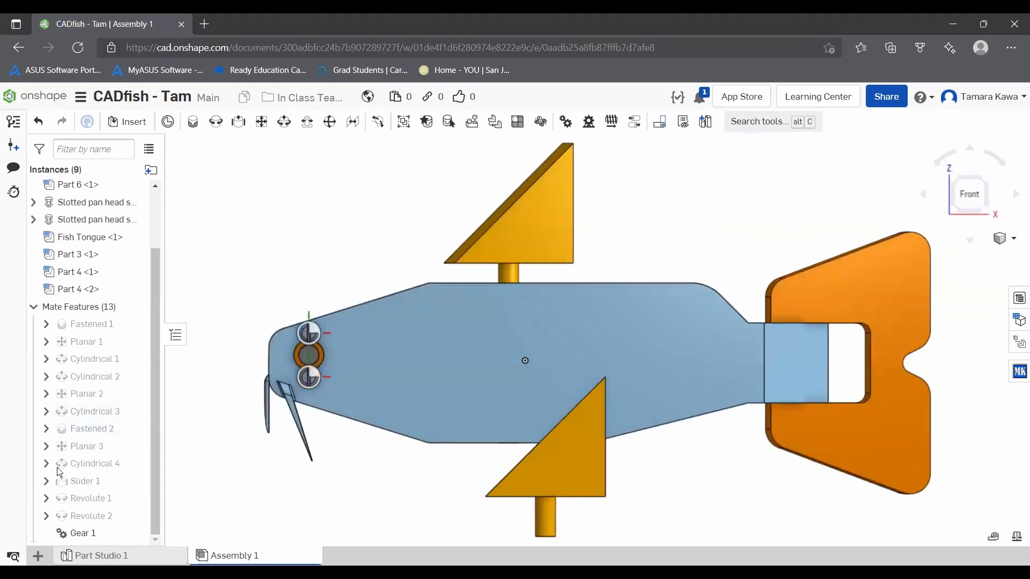
right_click(81, 526)
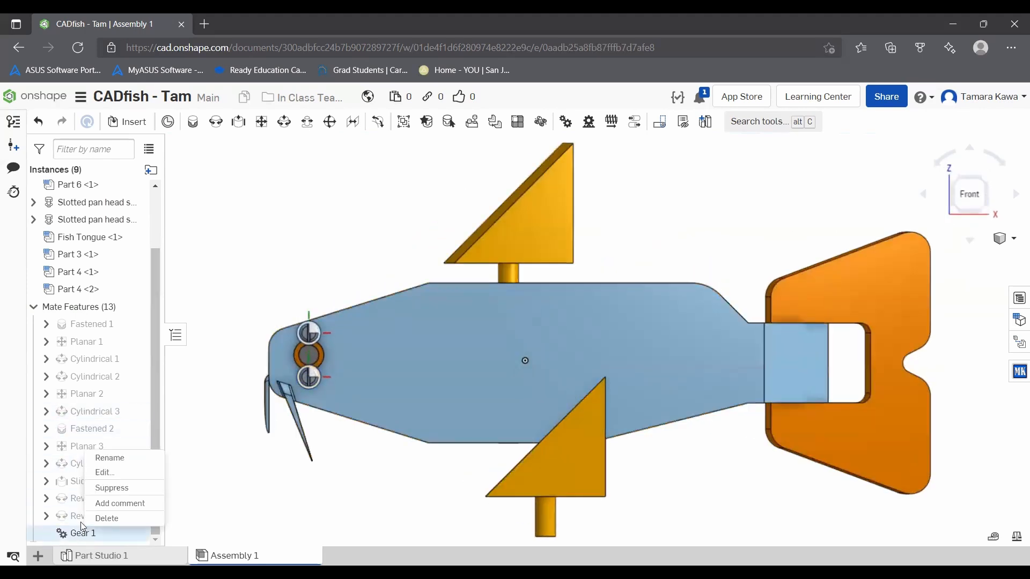
click(118, 472)
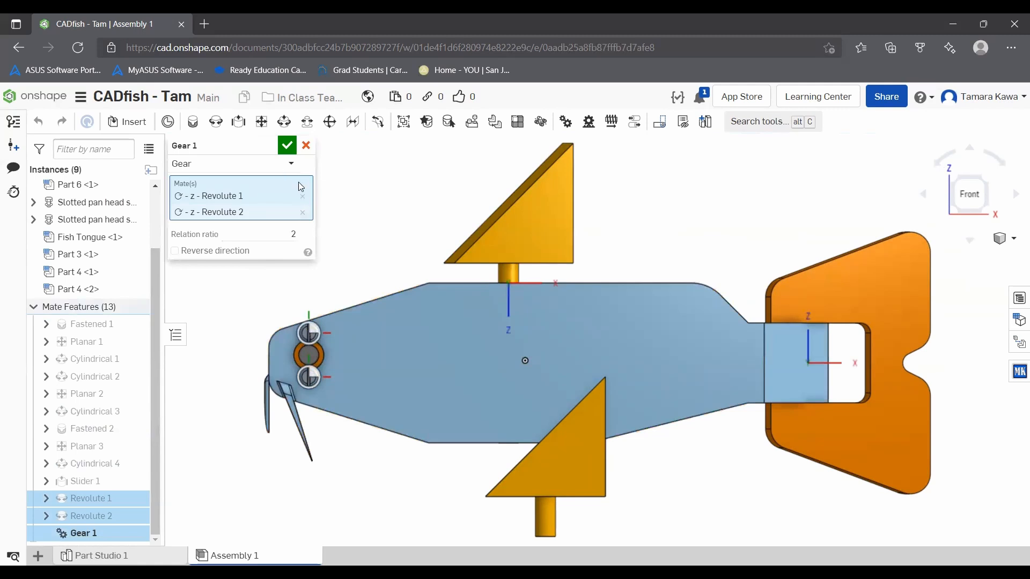
click(292, 235)
click(303, 196)
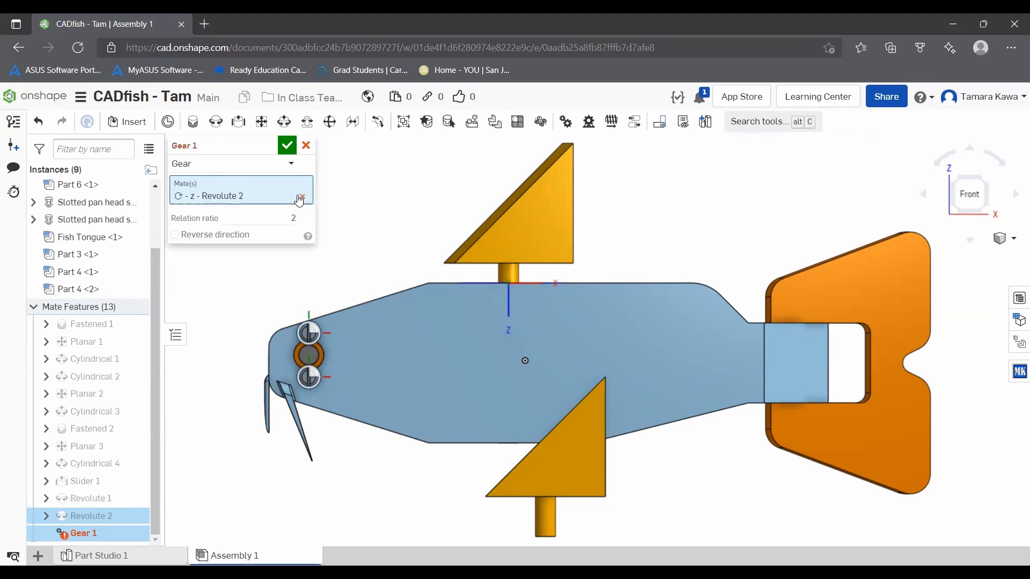
click(62, 499)
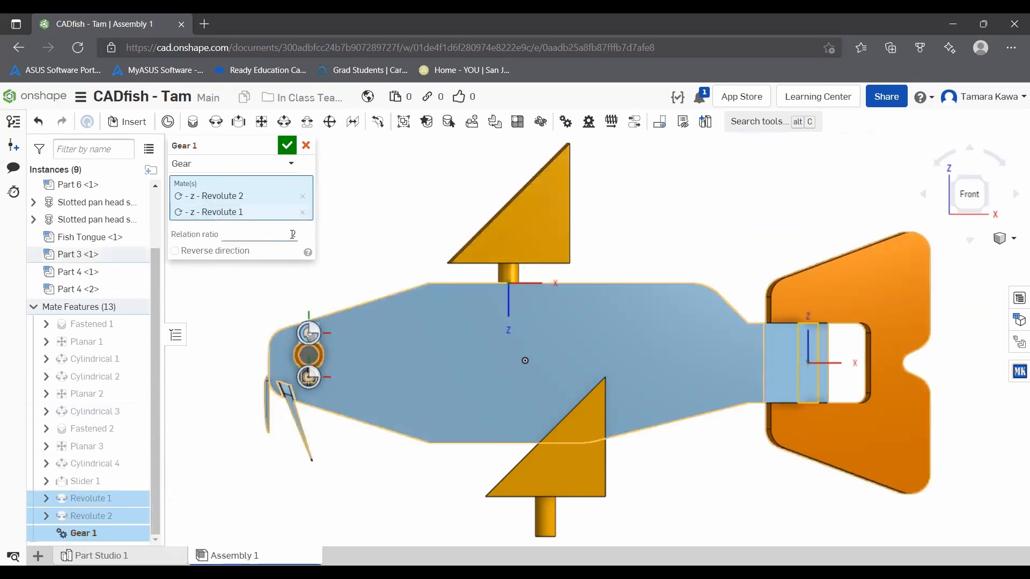
click(287, 145)
Step: Swing the tail from above to test the edited gear relation with the upper fin
scroll(440, 247, down, 3)
scroll(440, 244, down, 2)
middle_drag(420, 202, 431, 240)
right_drag(445, 241, 460, 297)
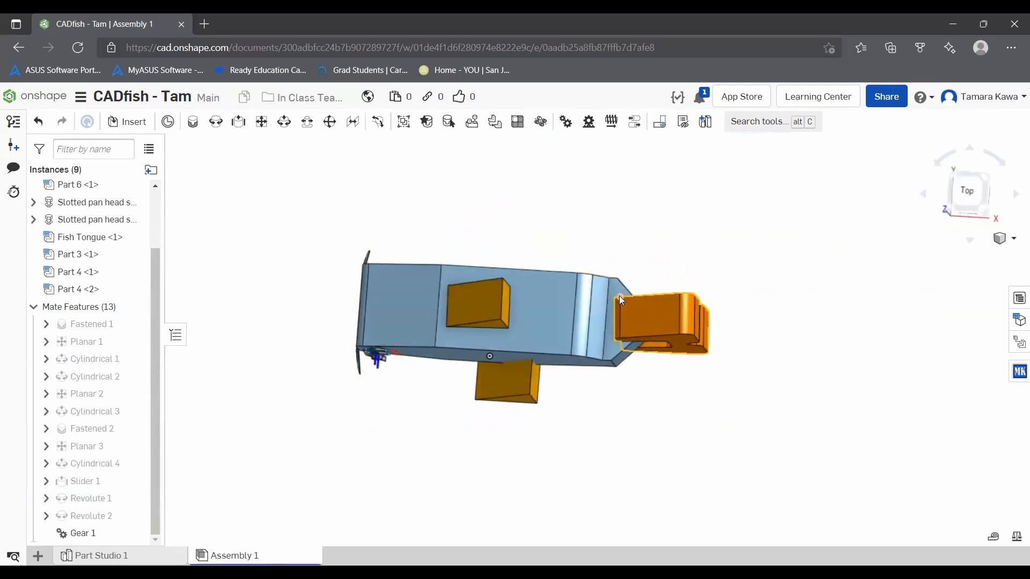
drag(676, 307, 677, 358)
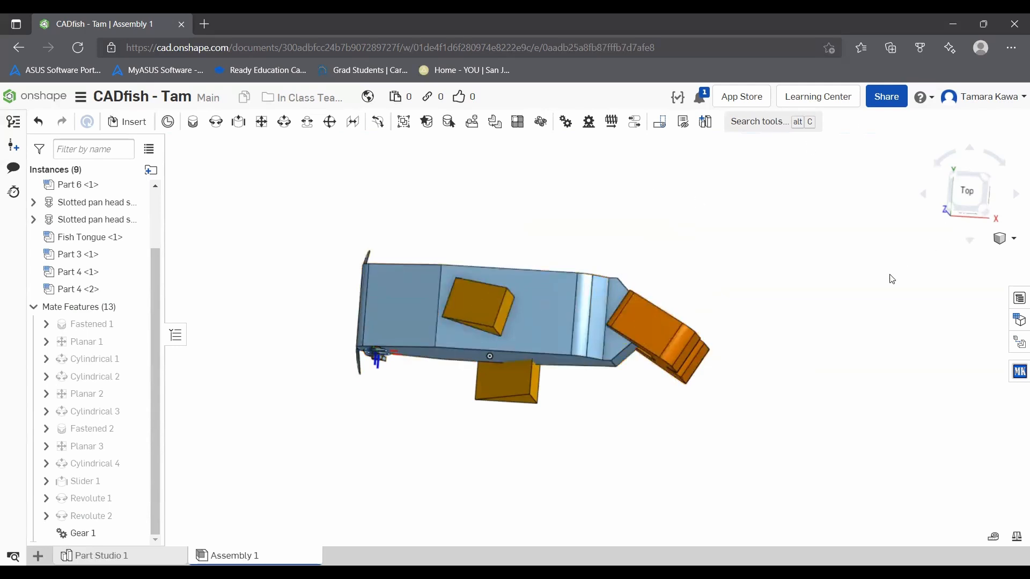
middle_drag(890, 275, 893, 262)
right_drag(869, 302, 960, 227)
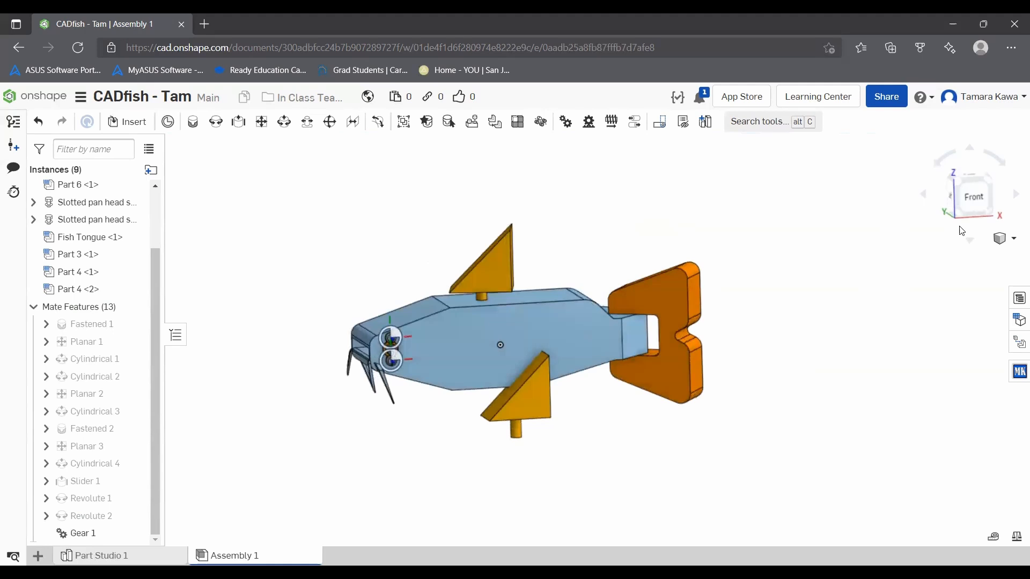
Step: Start a Revolute mate between the midpoint of the lower Part 4's pin and Fish Body's bottom hole
click(982, 201)
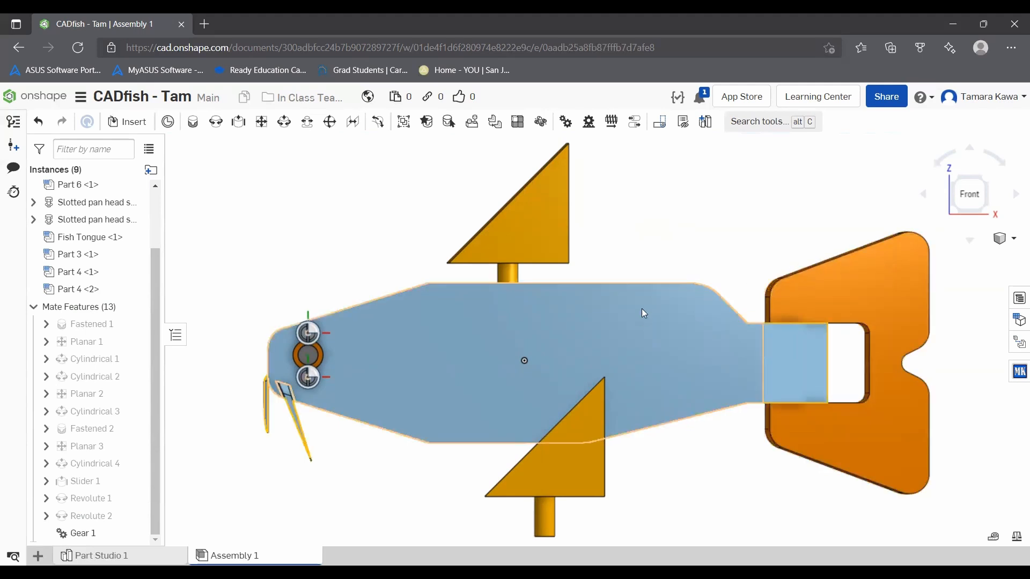
scroll(450, 304, down, 4)
right_drag(450, 303, 511, 378)
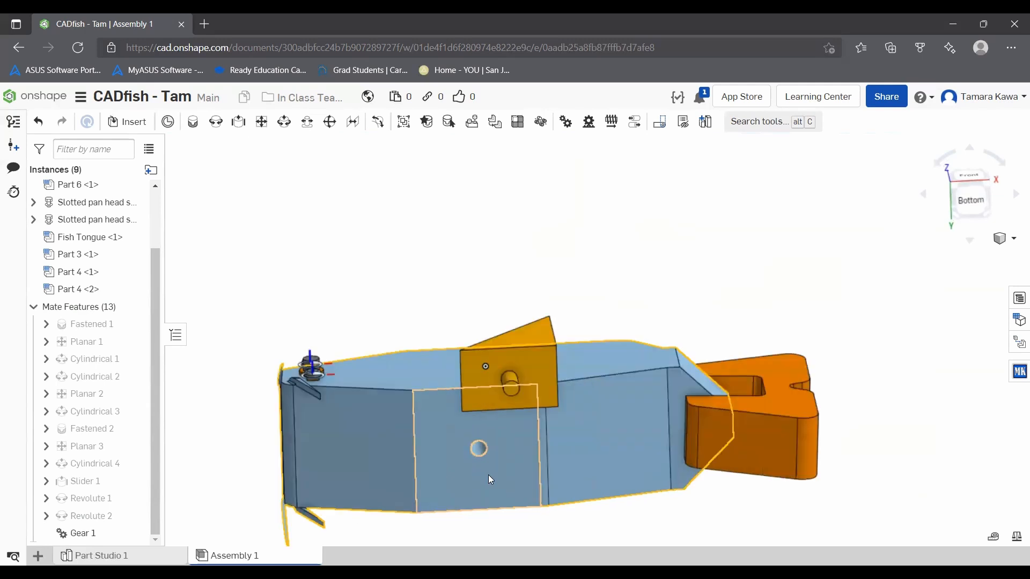
scroll(488, 475, up, 5)
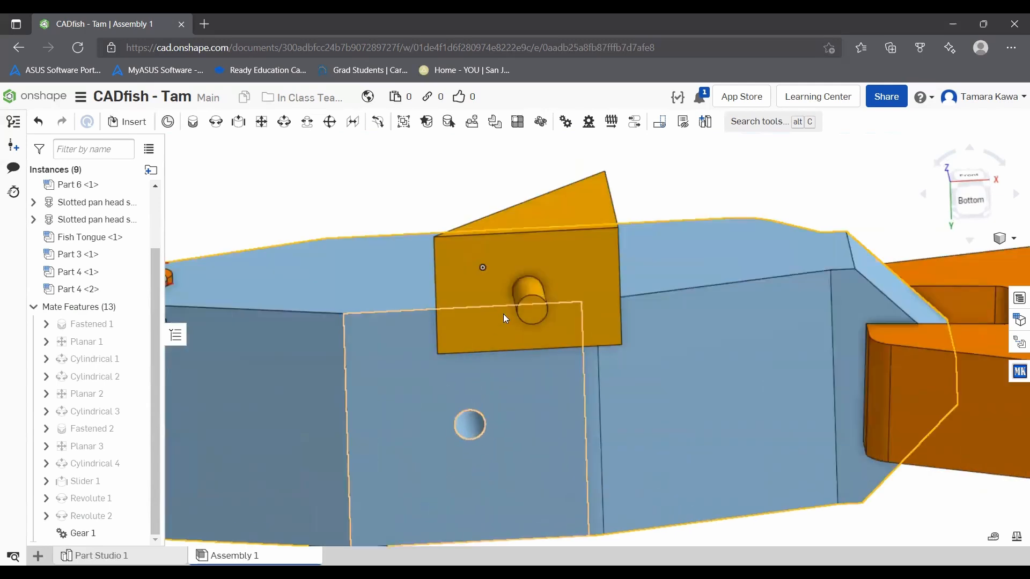
click(217, 129)
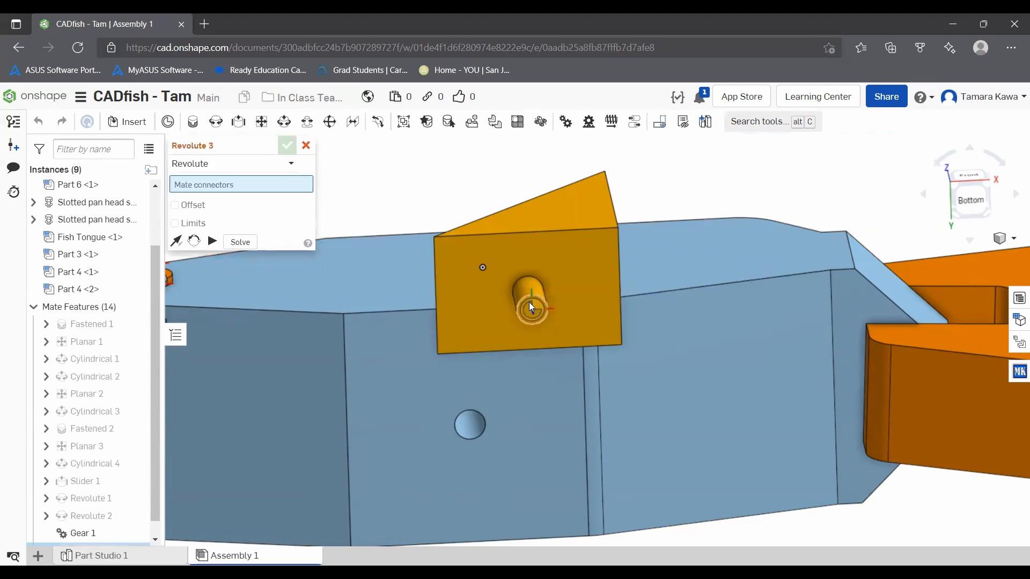
right_drag(518, 276, 528, 304)
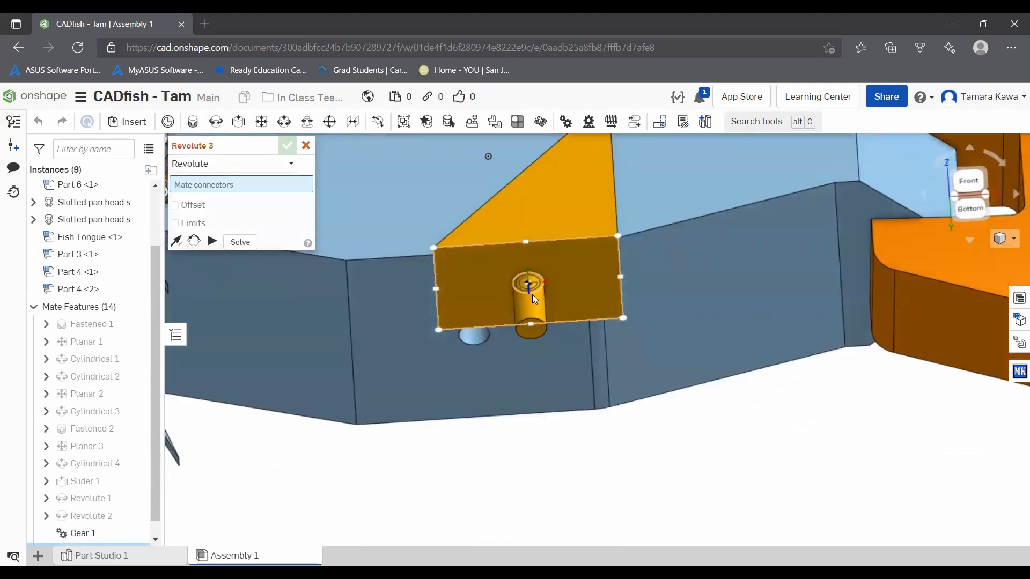
scroll(532, 295, up, 3)
click(536, 310)
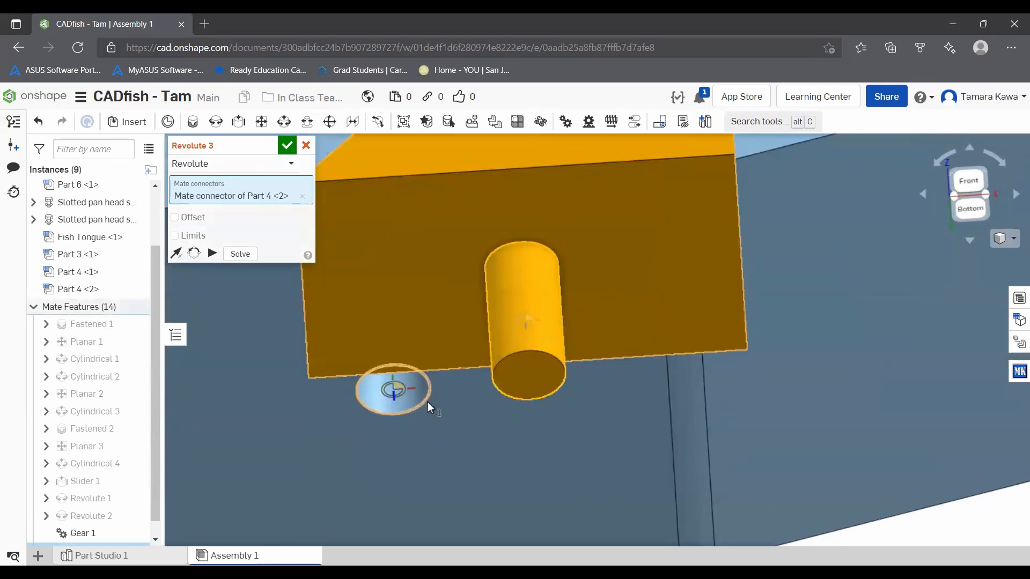
click(427, 401)
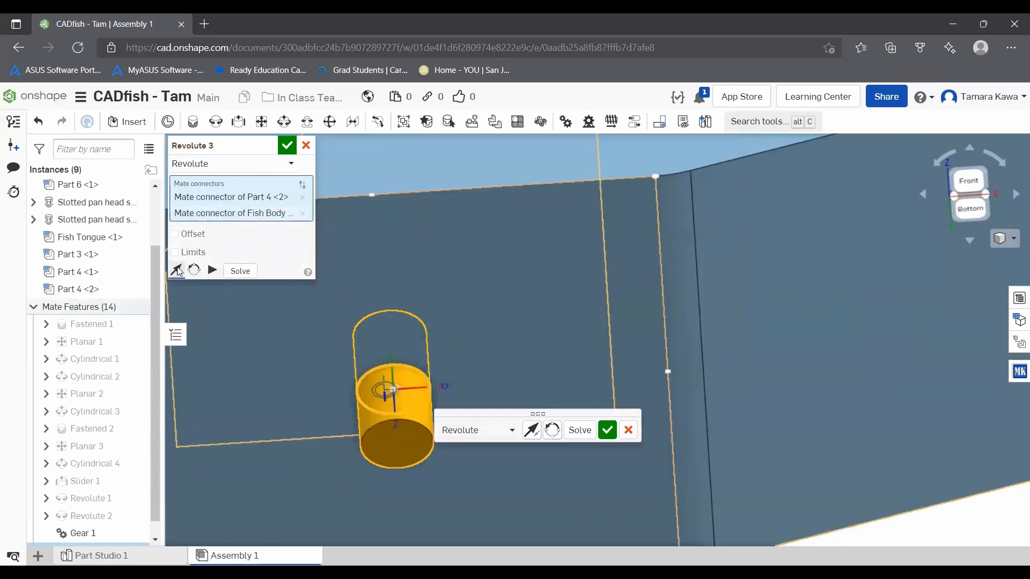
Step: Flip the primary axis of the lower fin's Revolute mate so the fin points down from Fish Body, and accept the mate
click(179, 271)
scroll(354, 274, down, 6)
mouse_move(369, 262)
right_down()
mouse_move(376, 295)
mouse_move(352, 283)
mouse_move(293, 285)
mouse_move(382, 289)
mouse_move(370, 279)
right_up()
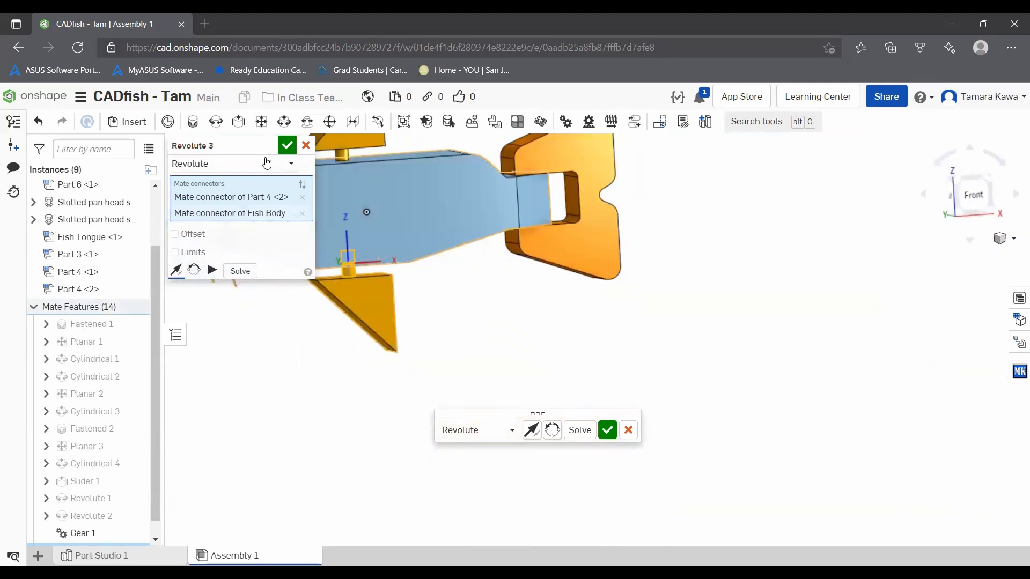
click(287, 145)
Step: Try to link the two fins with a Linear relation between Revolute 2 and Revolute 3
scroll(353, 217, up, 3)
scroll(353, 217, down, 8)
scroll(336, 175, up, 6)
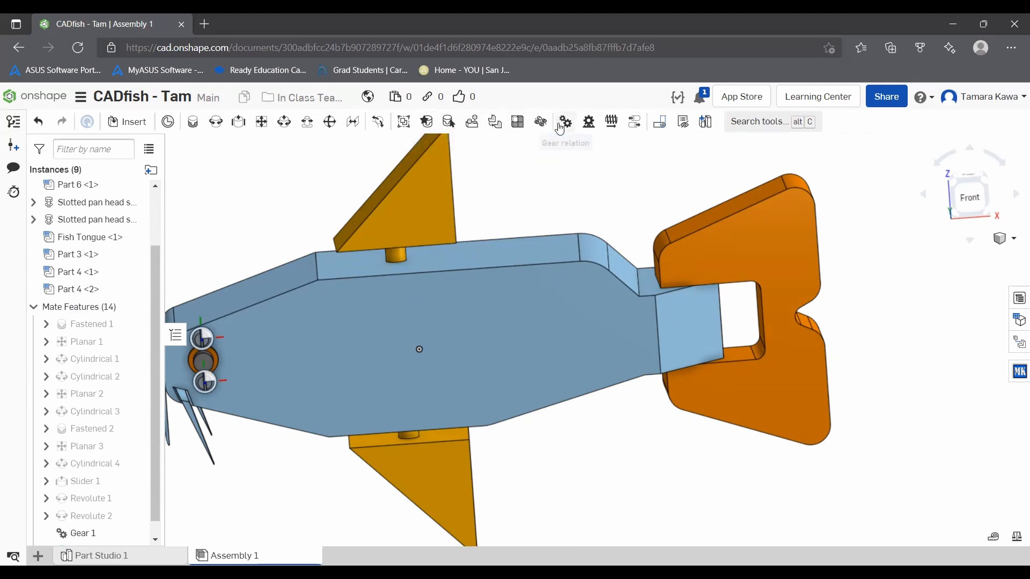
click(631, 126)
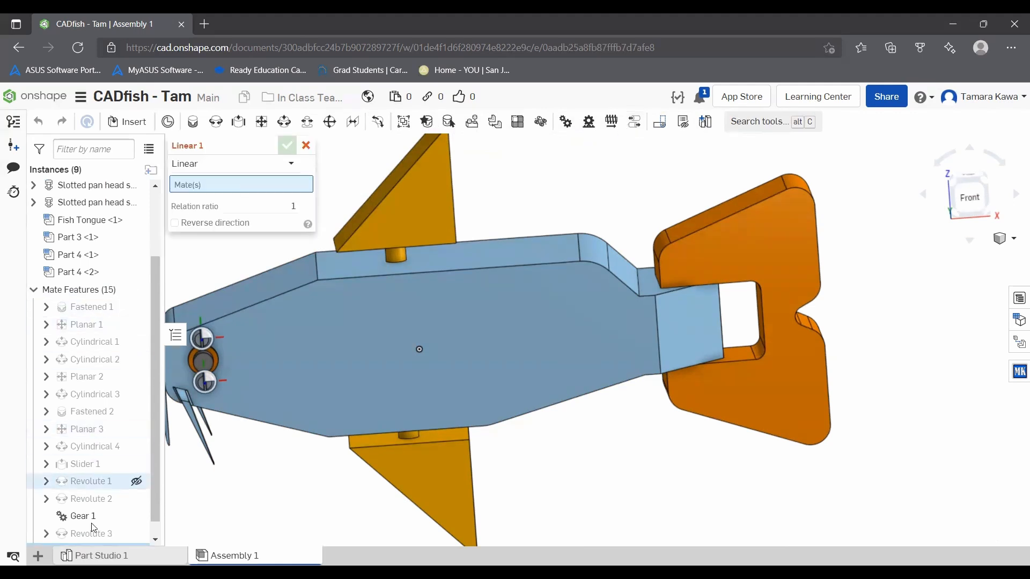
scroll(90, 527, down, 1)
click(78, 482)
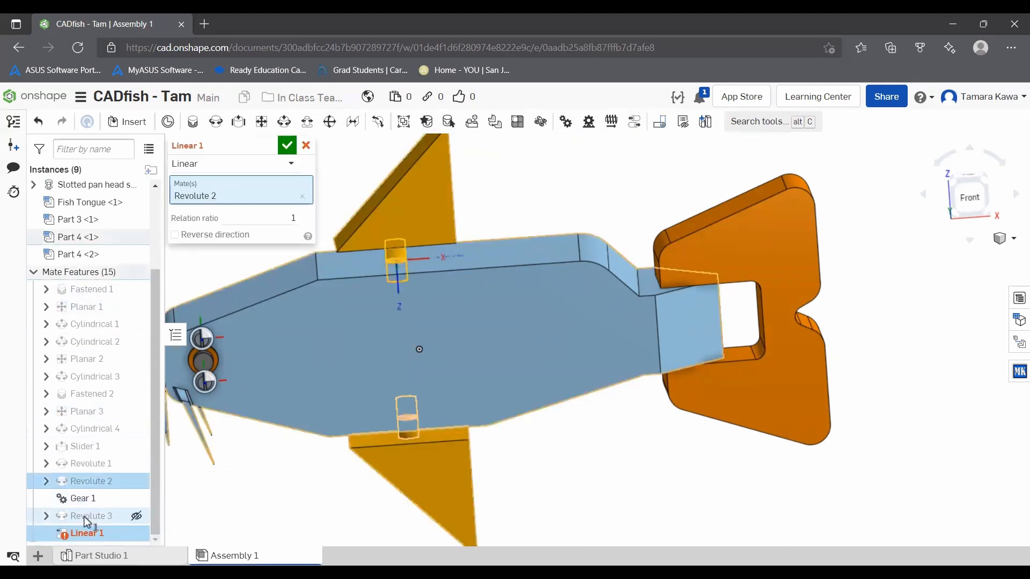
click(80, 516)
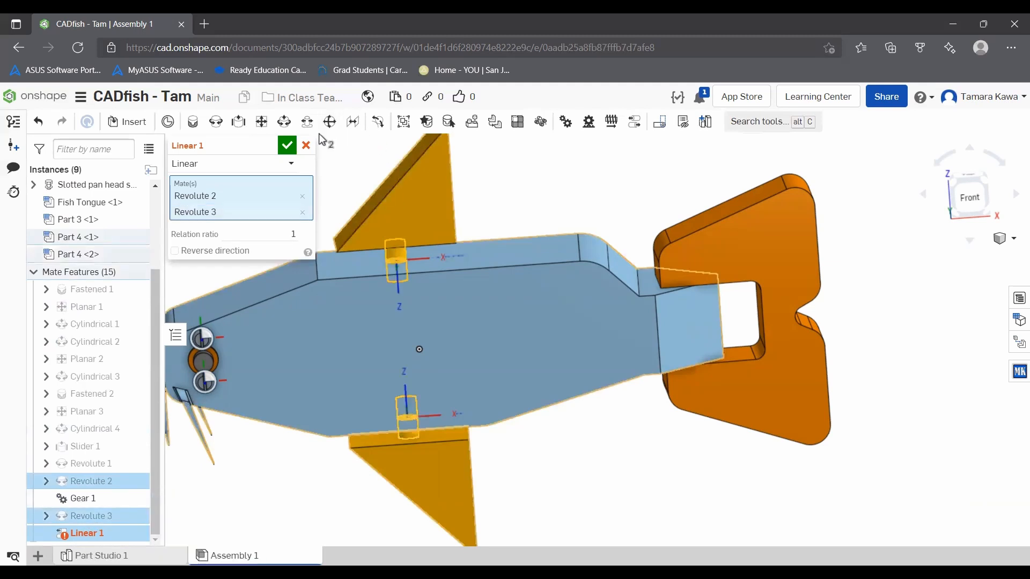
click(287, 145)
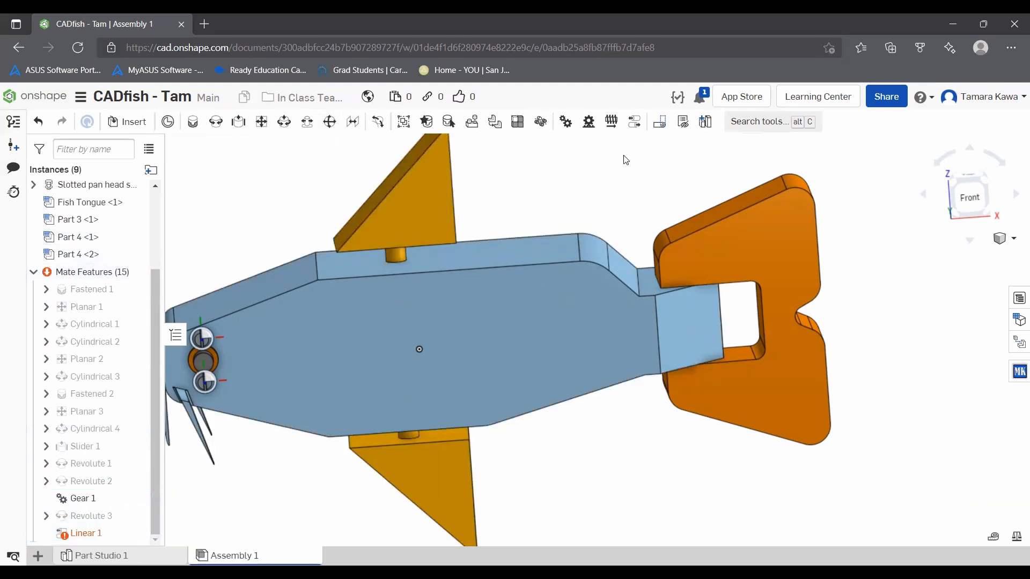
Step: Swing the tail to test the fins, and delete the Linear 1 relation
right_drag(622, 198, 617, 246)
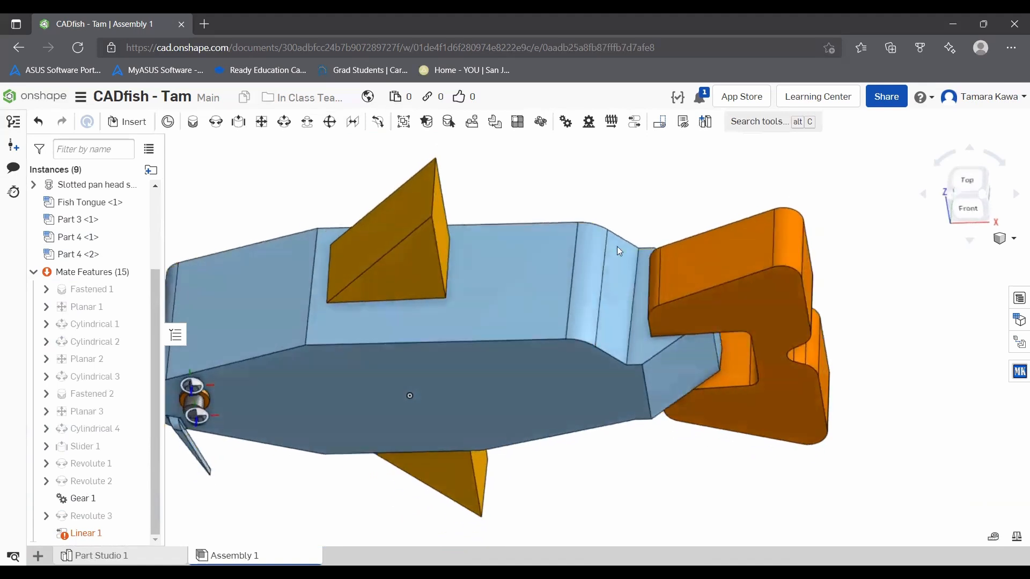
mouse_move(764, 270)
mouse_down()
mouse_move(732, 321)
mouse_move(776, 204)
mouse_move(715, 177)
mouse_move(763, 231)
mouse_move(764, 296)
mouse_move(782, 256)
mouse_move(753, 275)
mouse_move(757, 289)
mouse_move(778, 259)
mouse_up()
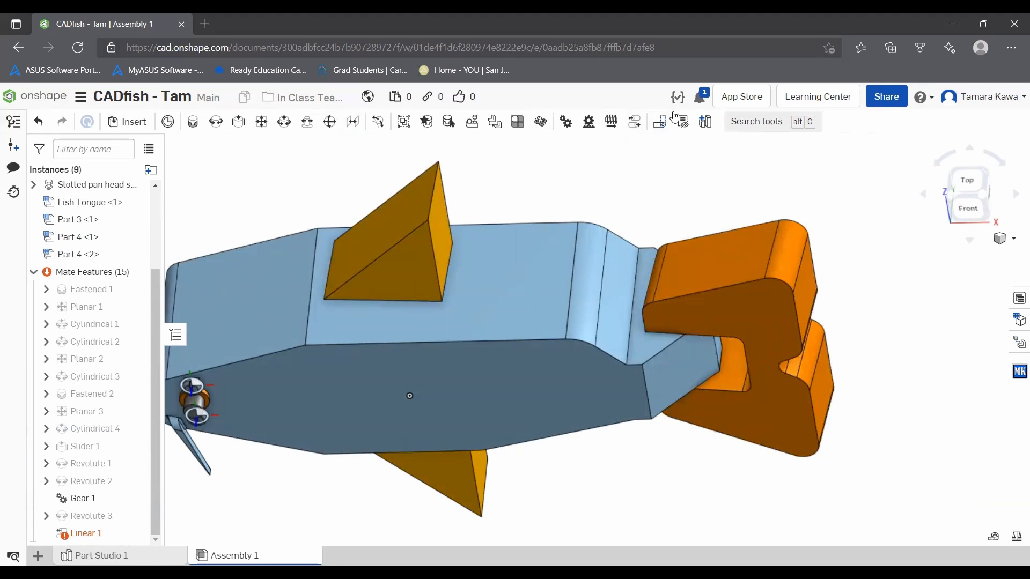
right_click(93, 535)
click(122, 519)
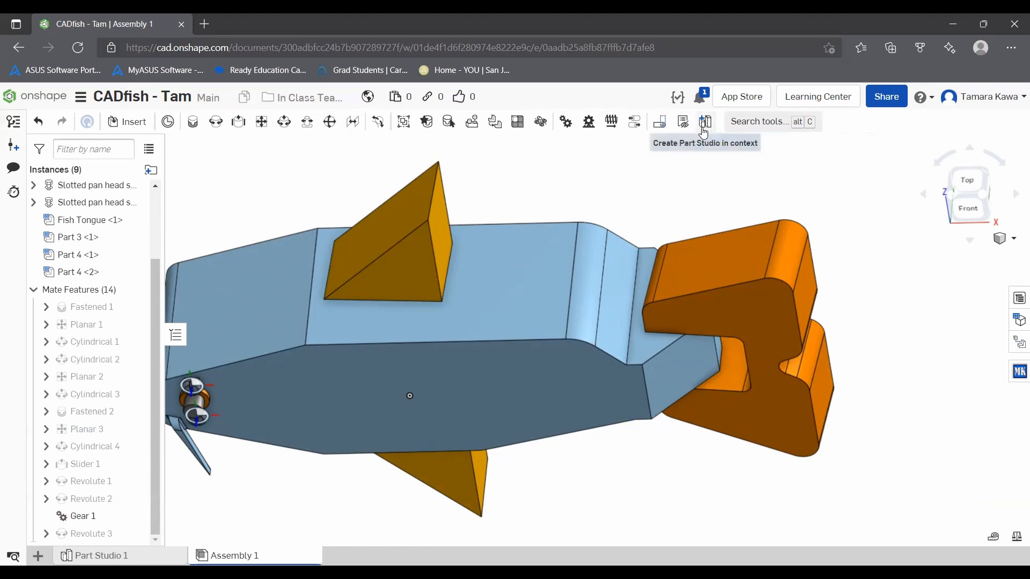
Step: Show the assembly's bill of materials, add a Name column, and bring that column into view
scroll(822, 362, down, 4)
right_drag(590, 384, 573, 317)
click(1018, 301)
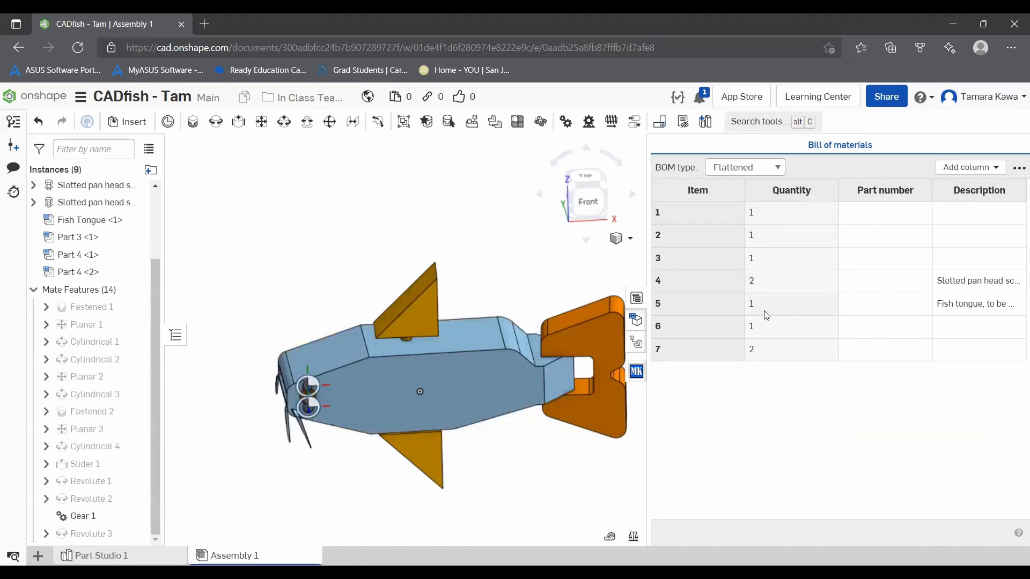
click(944, 171)
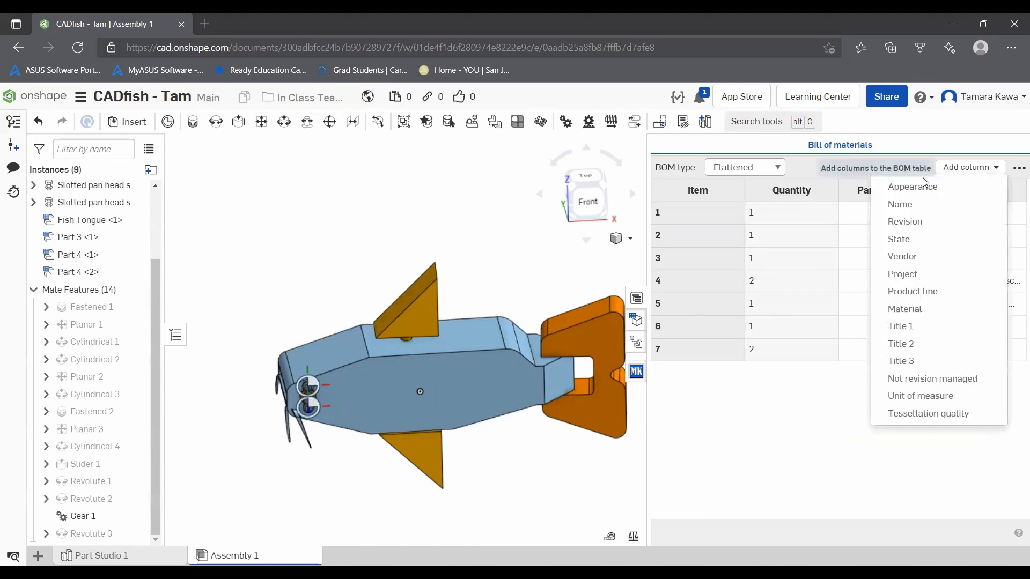
click(912, 204)
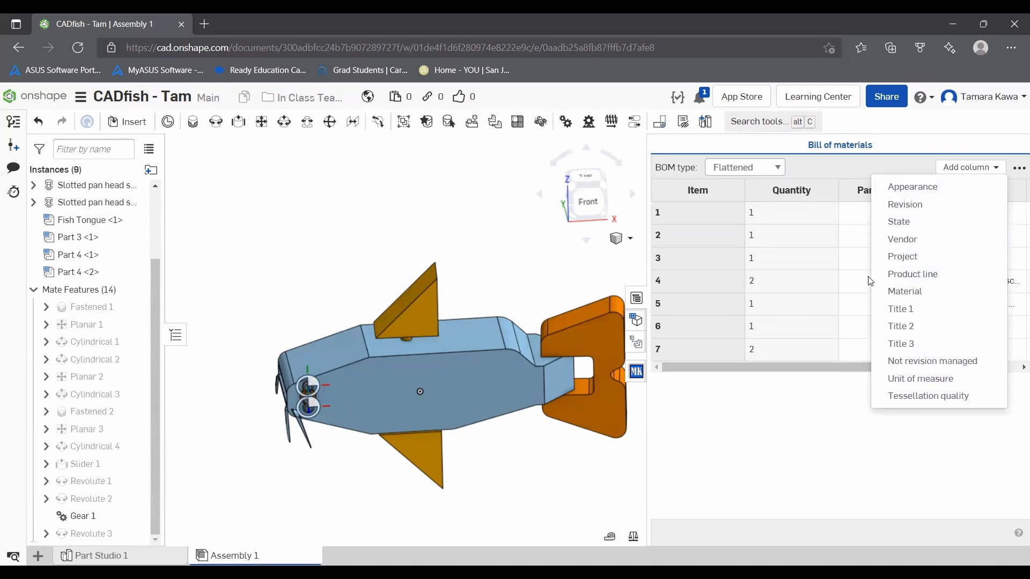
click(825, 384)
drag(792, 368, 983, 373)
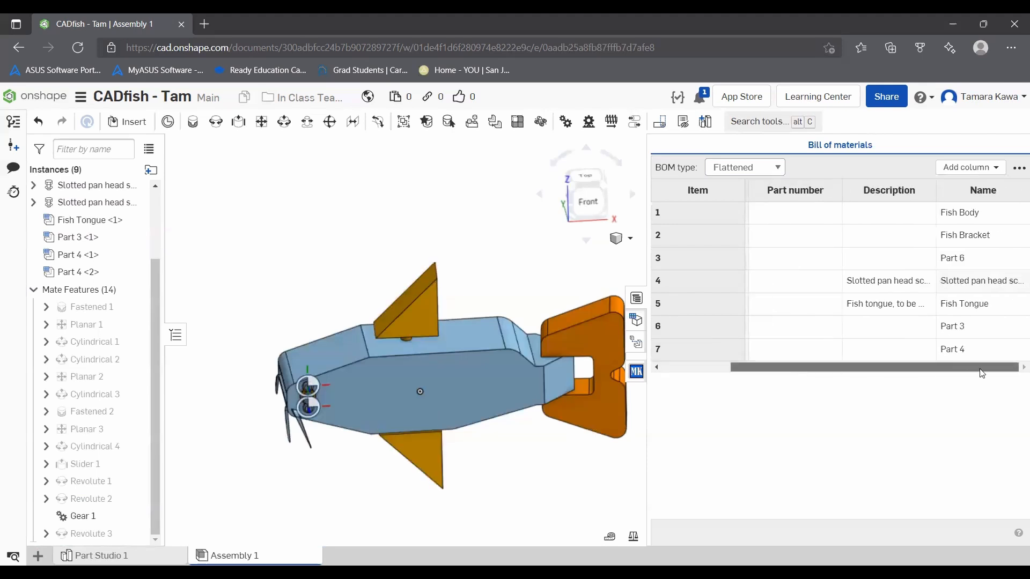
Step: Check the bill of materials' export options without exporting, and close the table
click(1017, 169)
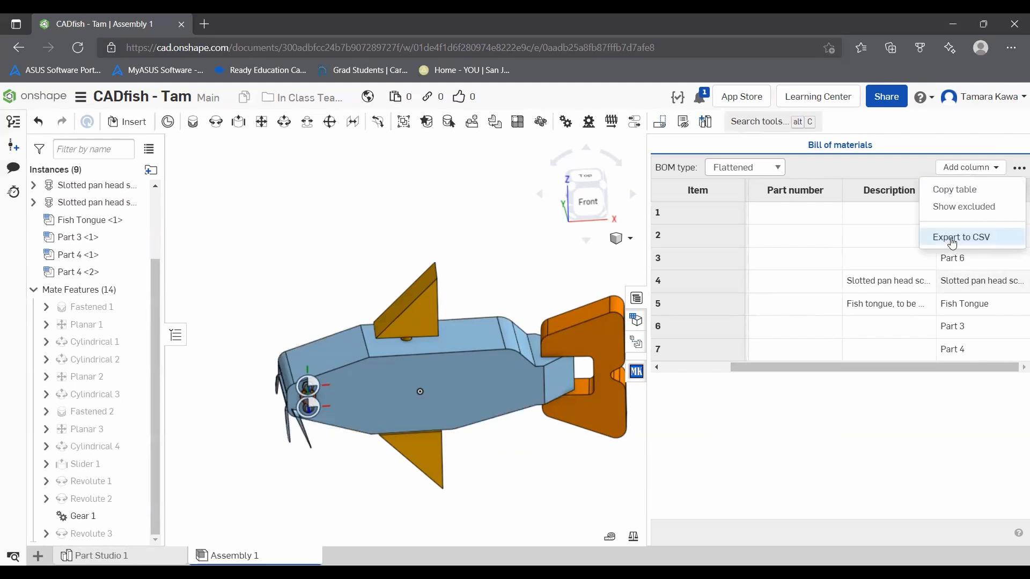
click(892, 496)
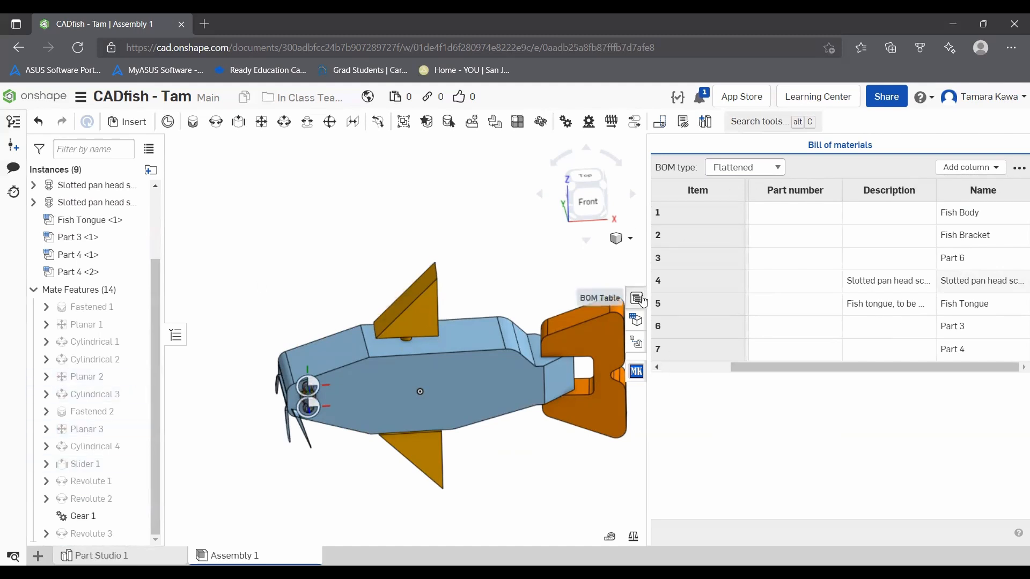
click(637, 298)
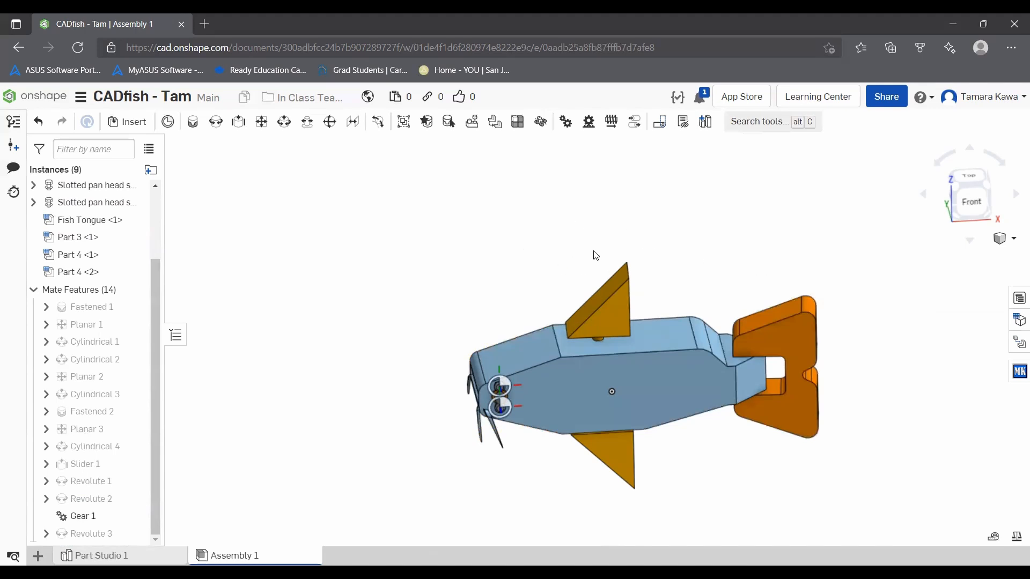
Step: Create a drawing from the ANSI_A_INCH.dwt template with no views
click(37, 556)
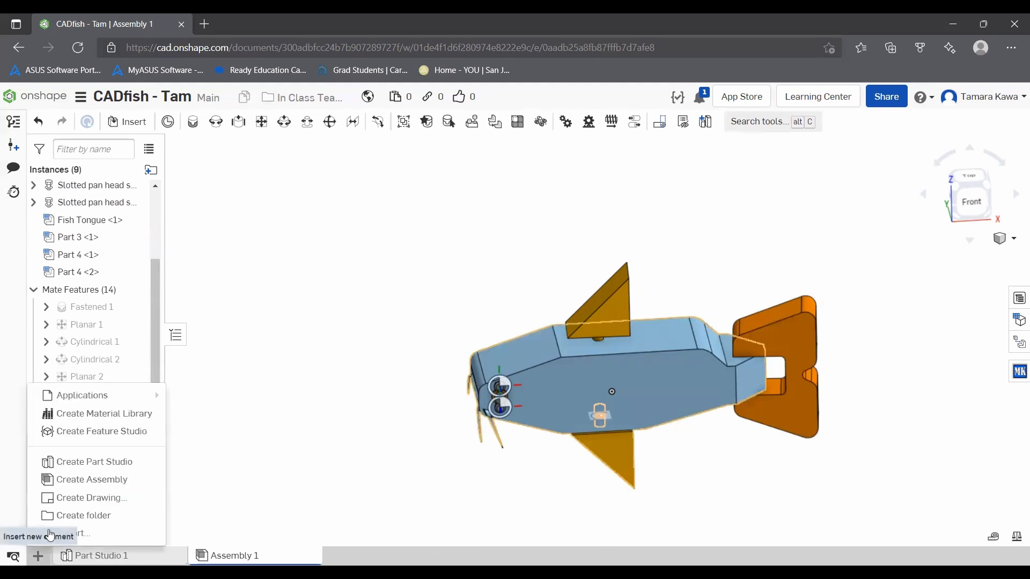
click(83, 497)
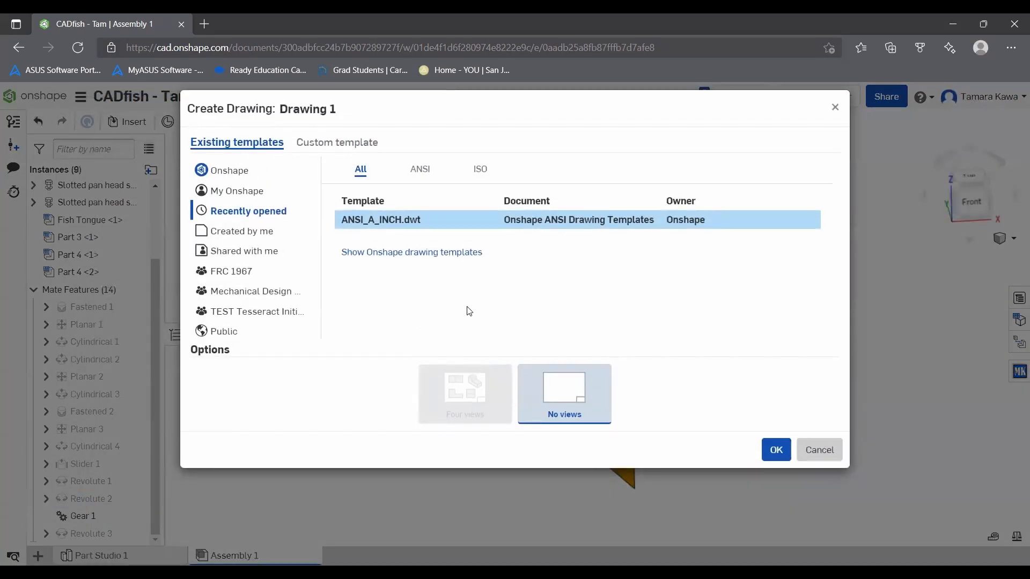
click(421, 169)
click(775, 450)
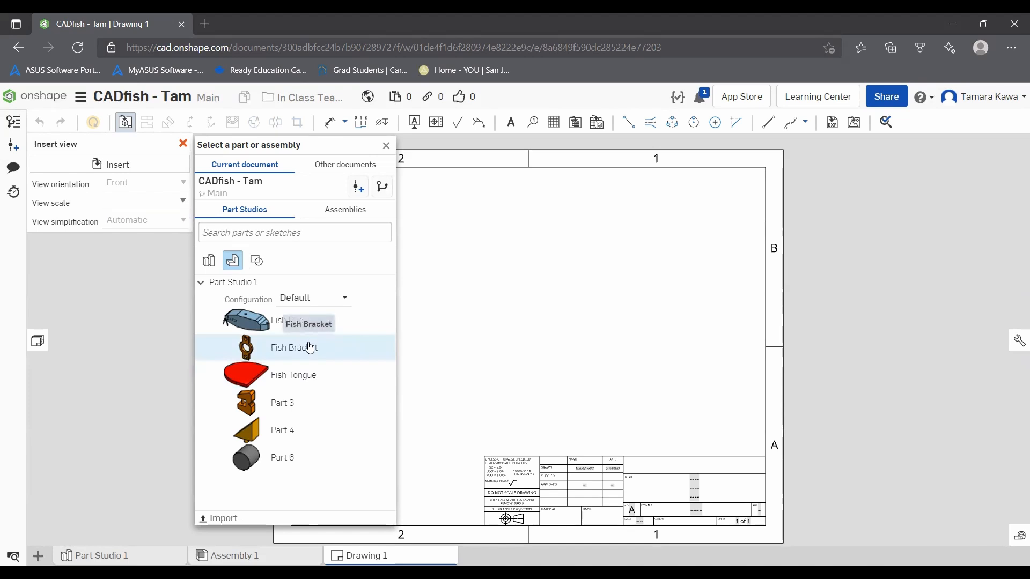
Step: Place a front view of the Fish Bracket at 6:1 on the sheet, with an isometric projection above and to its right
click(281, 348)
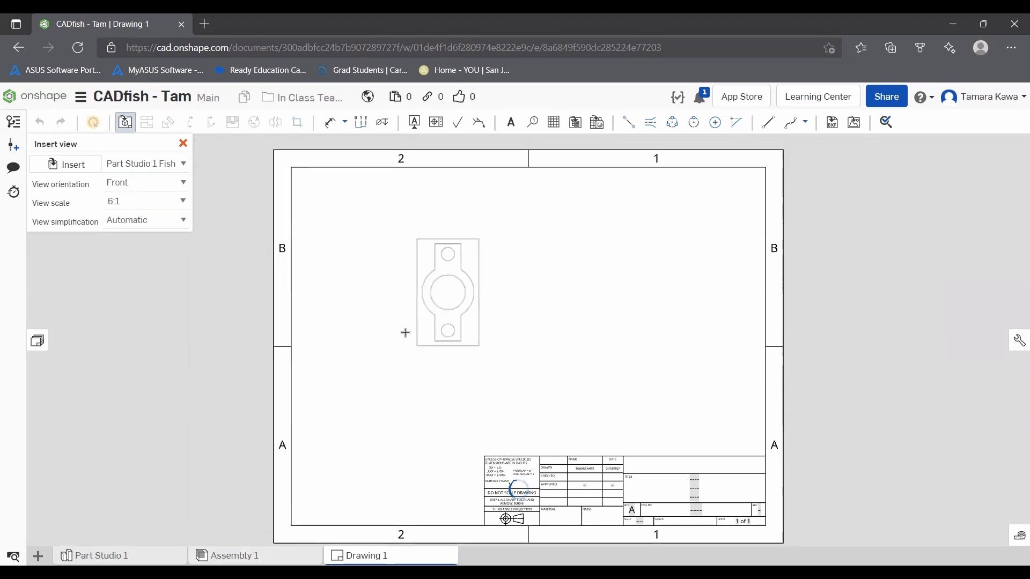
click(404, 333)
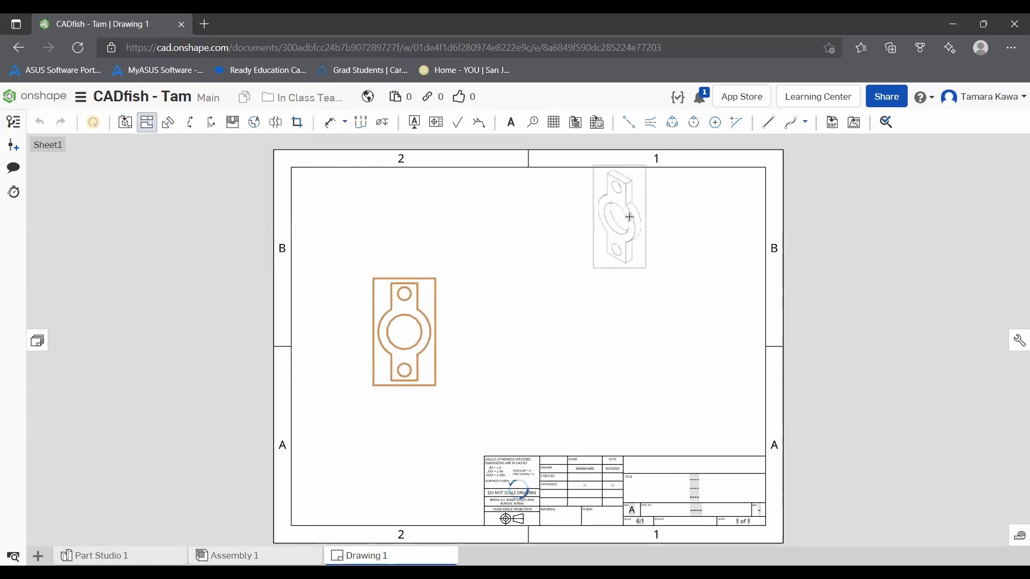
click(629, 216)
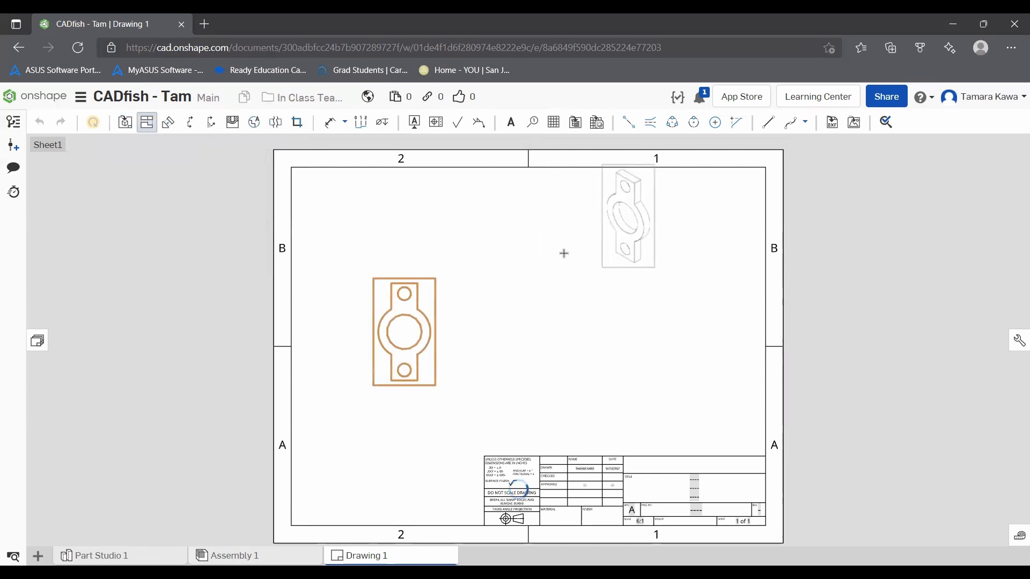
Step: Project a side view and a top view from the bracket's front view, and finish the projected views
click(427, 336)
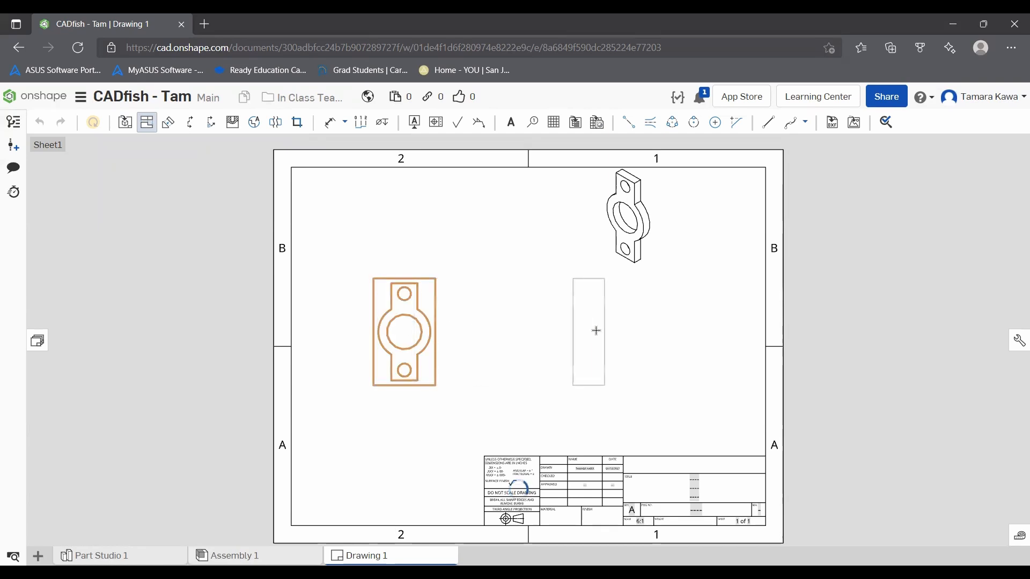
click(594, 330)
click(401, 342)
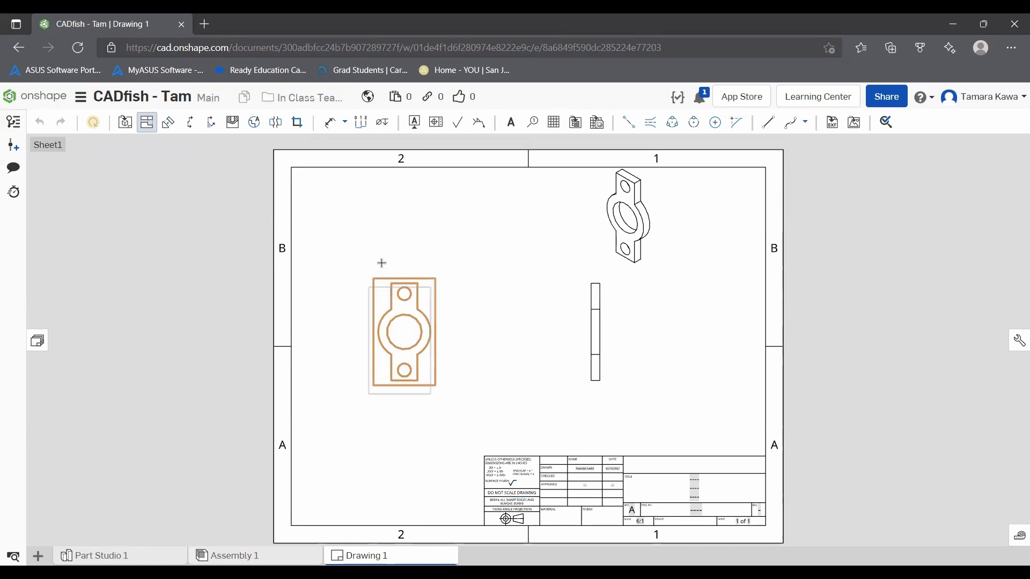
click(396, 227)
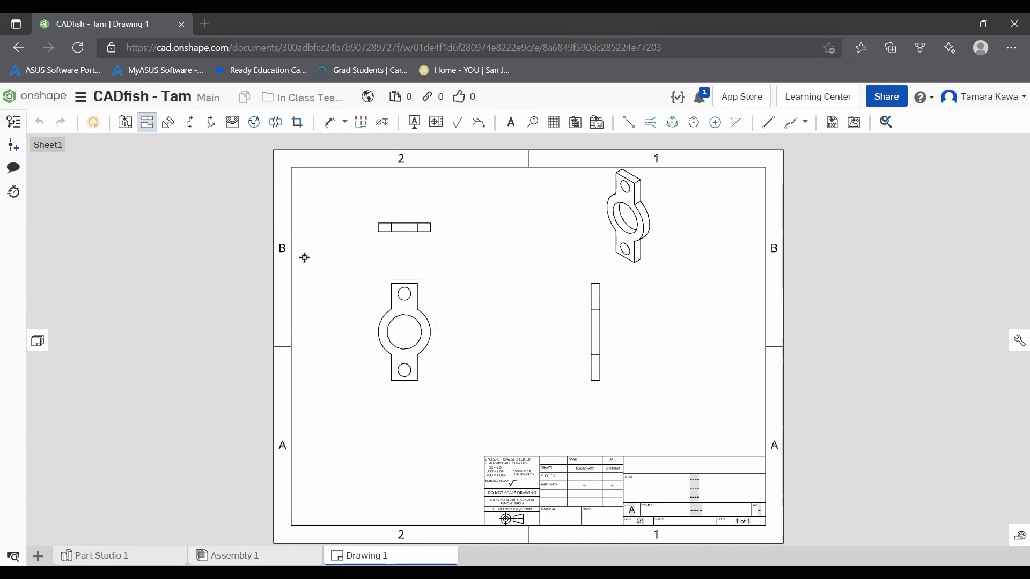
key(Escape)
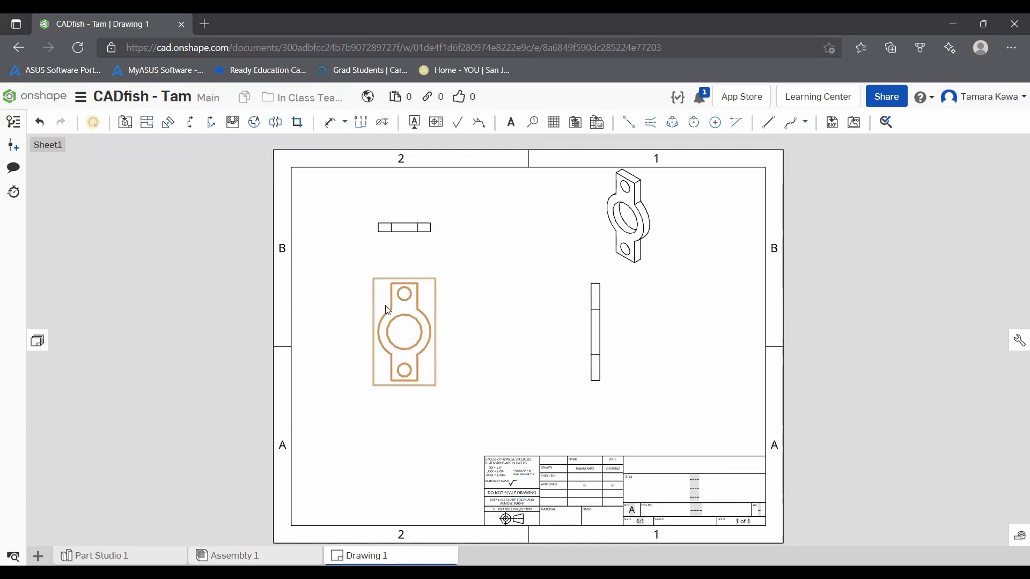
Step: Move the front view lower on the sheet, shift the isometric view down and inward, and examine the title block
drag(390, 280, 395, 314)
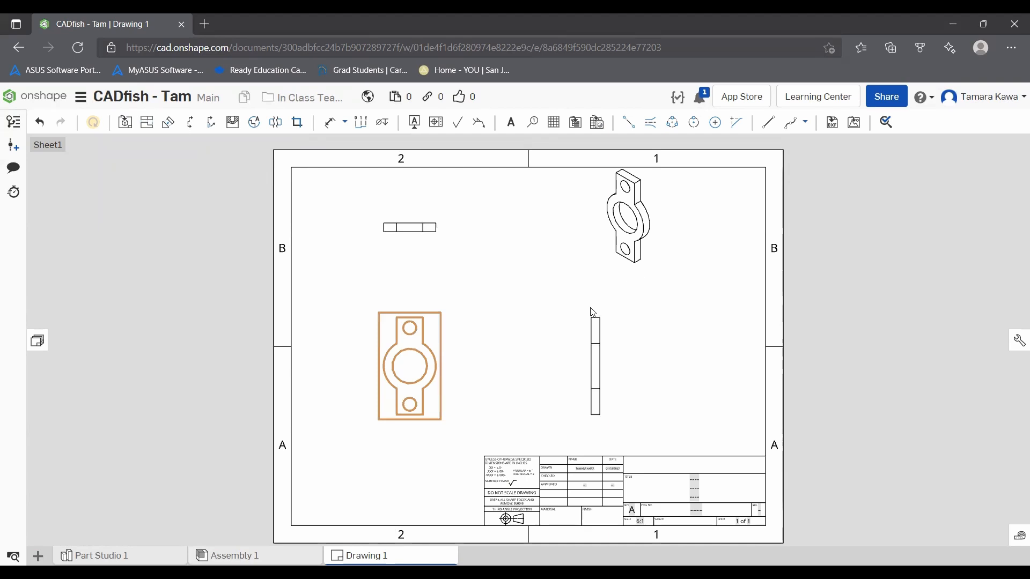
drag(599, 246, 587, 262)
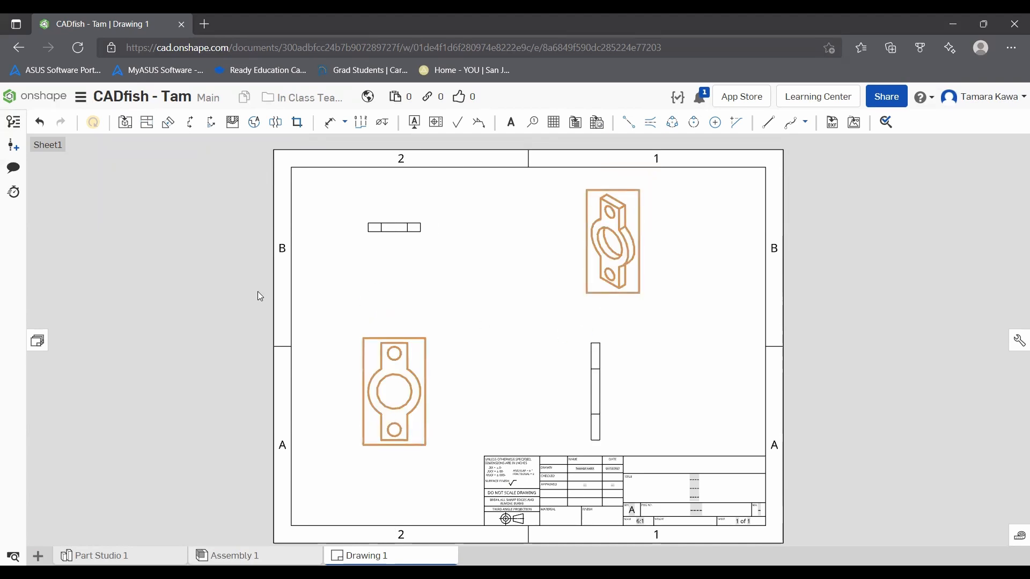
scroll(682, 507, down, 2)
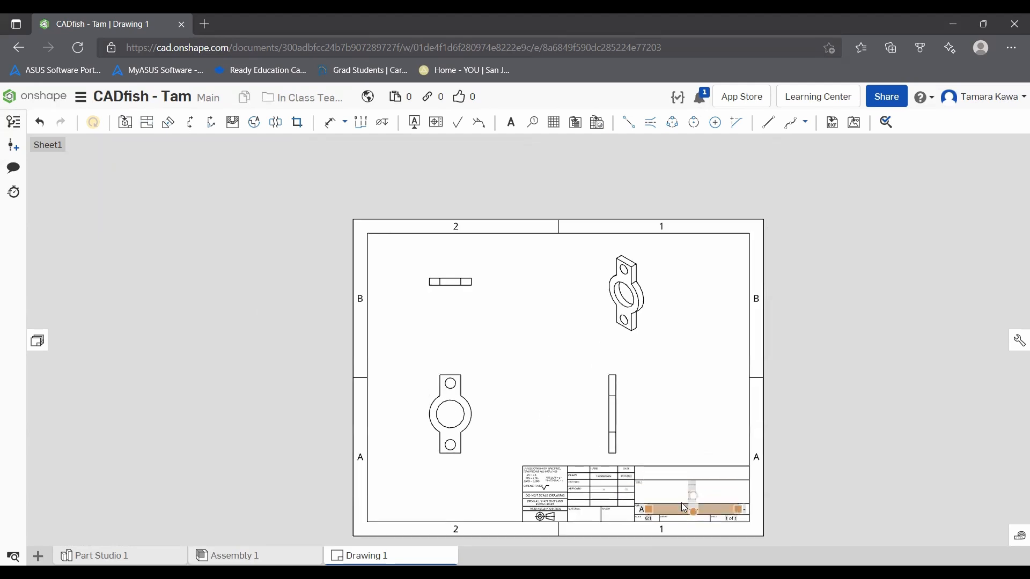
scroll(683, 504, up, 5)
scroll(718, 478, down, 2)
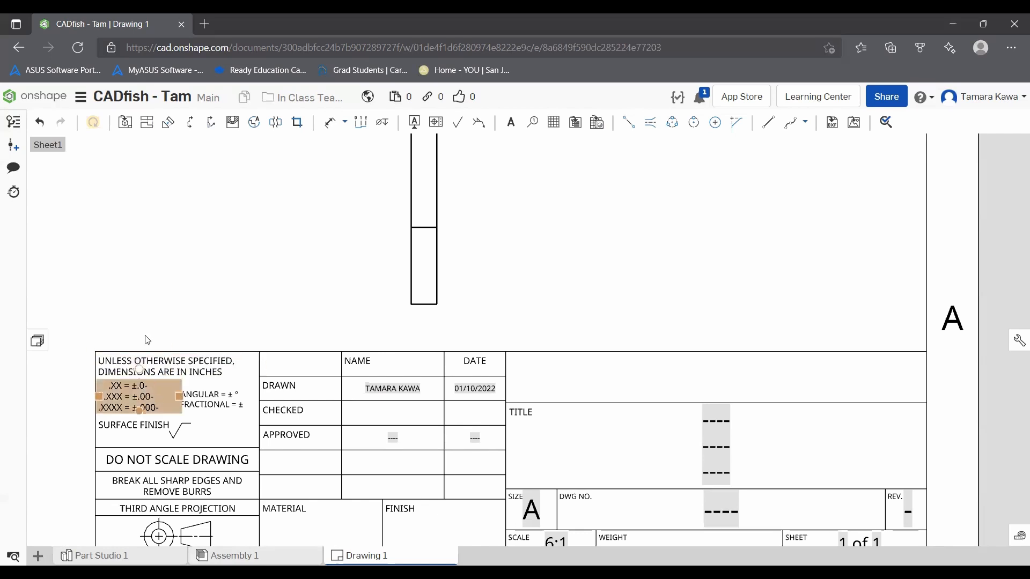
scroll(207, 338, down, 5)
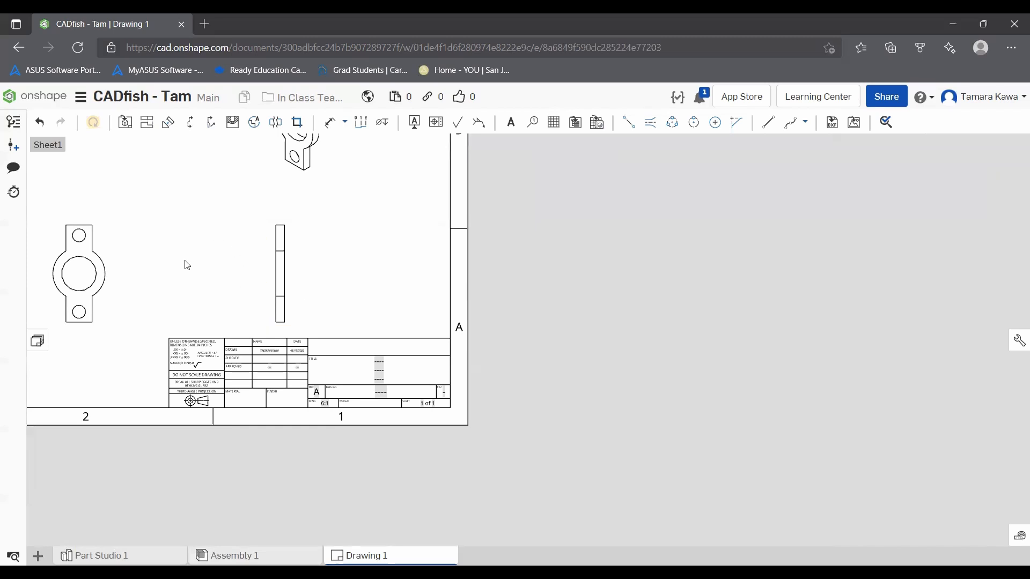
middle_drag(562, 269, 806, 374)
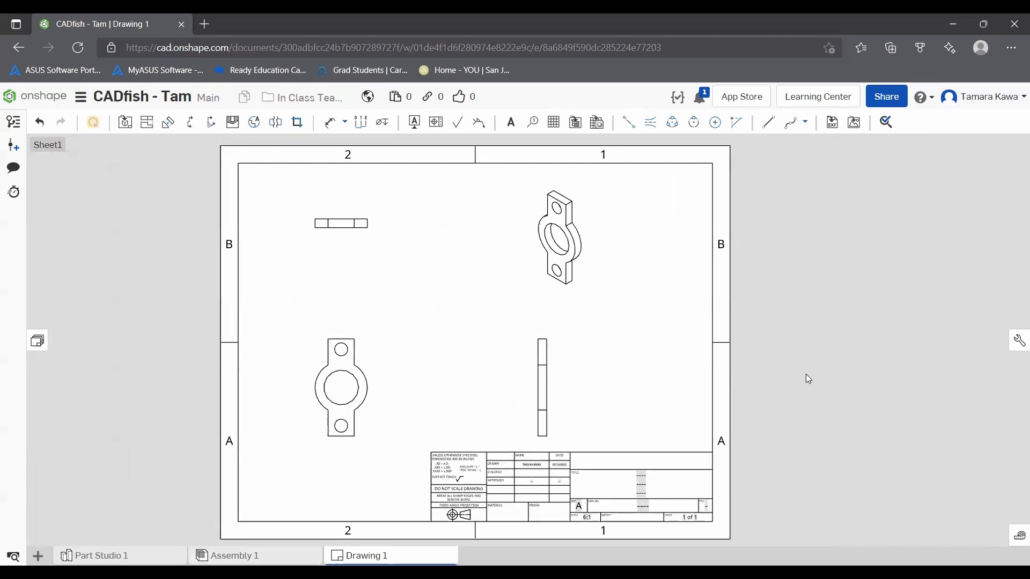
Step: Browse the parts and assemblies available for an inserted view, without placing one
click(125, 122)
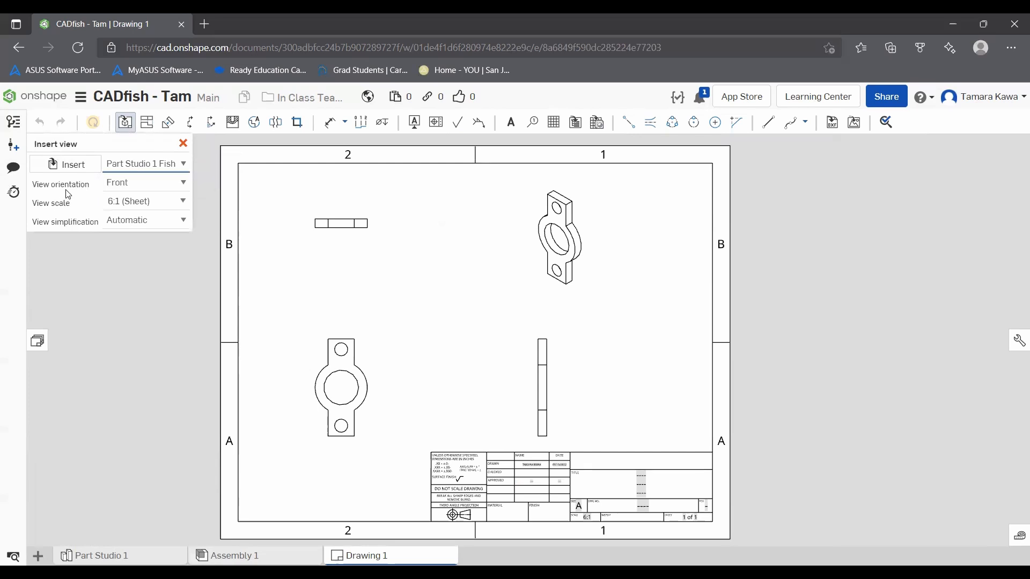
click(57, 164)
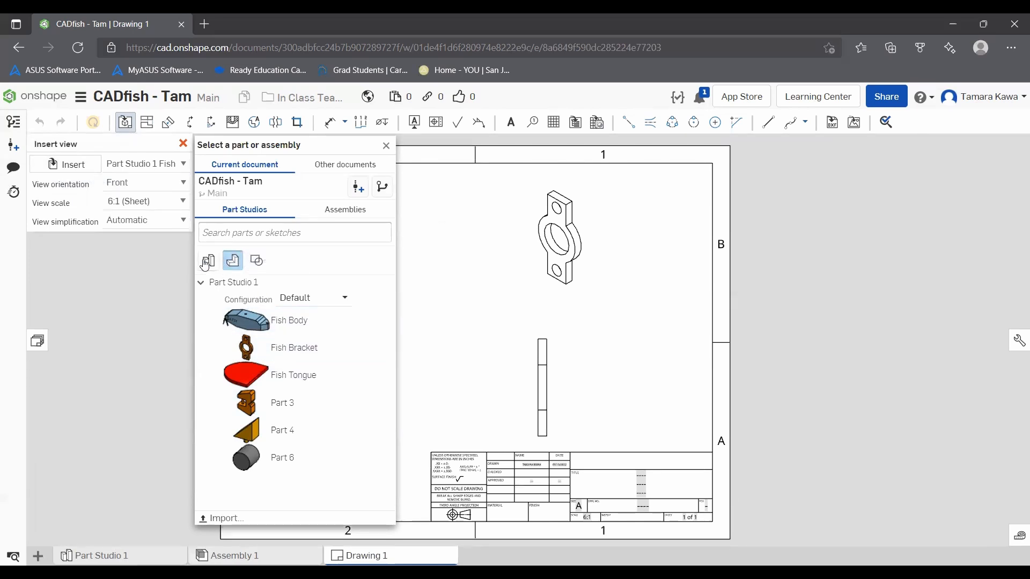
click(322, 212)
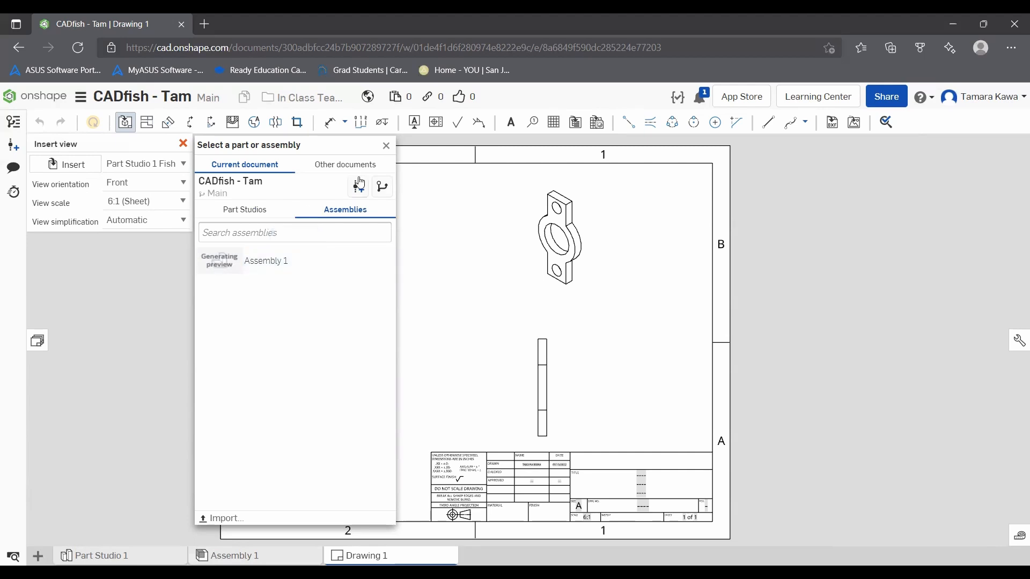
click(386, 146)
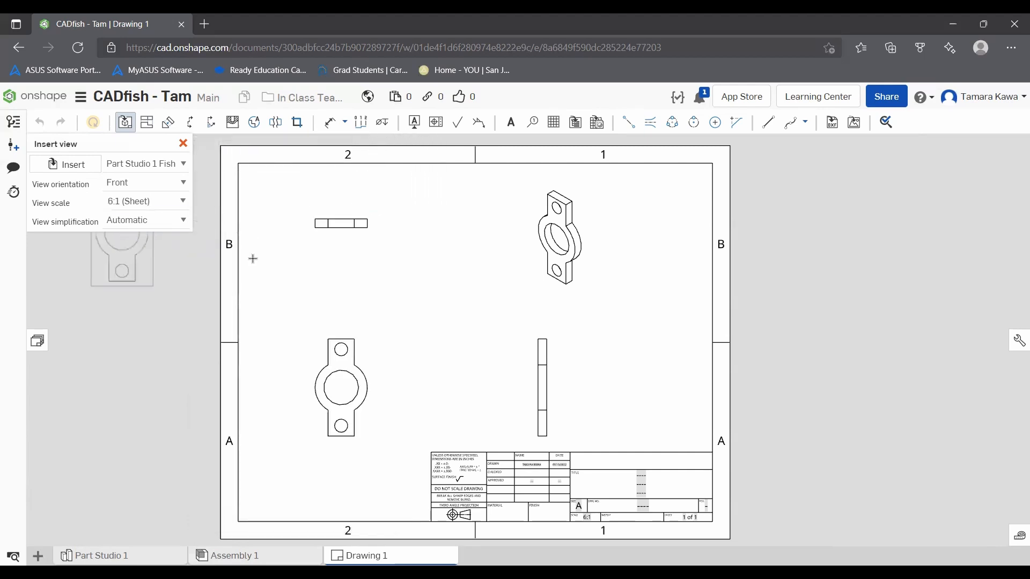
click(183, 143)
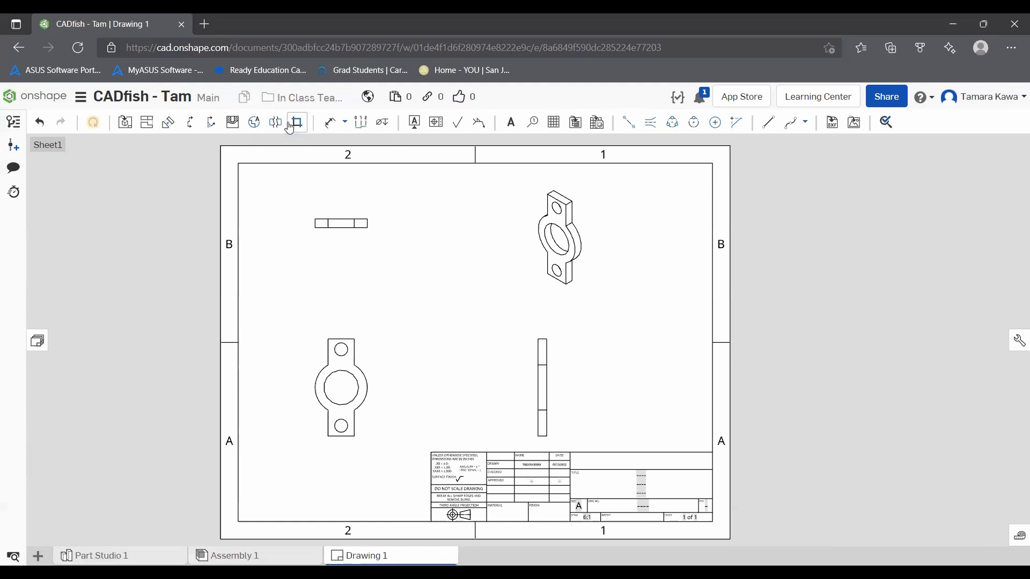
Step: Dimension the diameter of the large centre hole in the bracket's front view
click(329, 122)
click(339, 371)
click(393, 356)
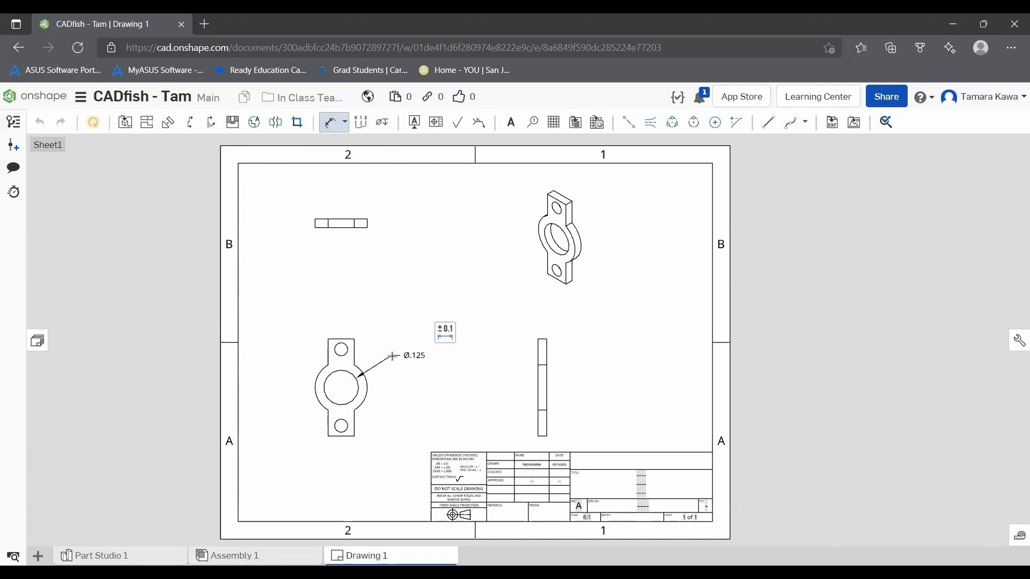
Step: Check the tolerance types for the centre hole's diameter dimension and set its precision to two decimals (0.12)
click(446, 333)
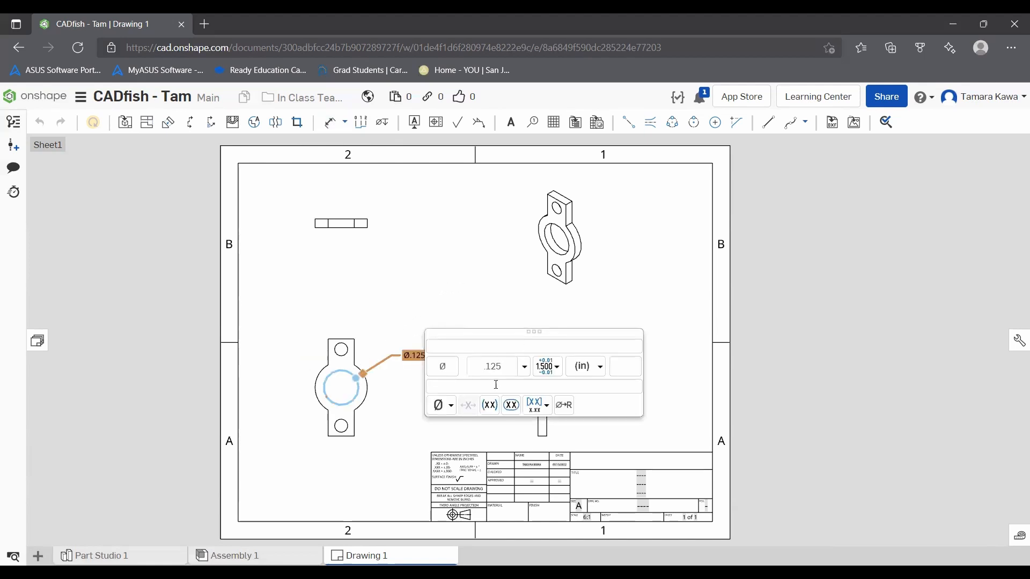
click(547, 366)
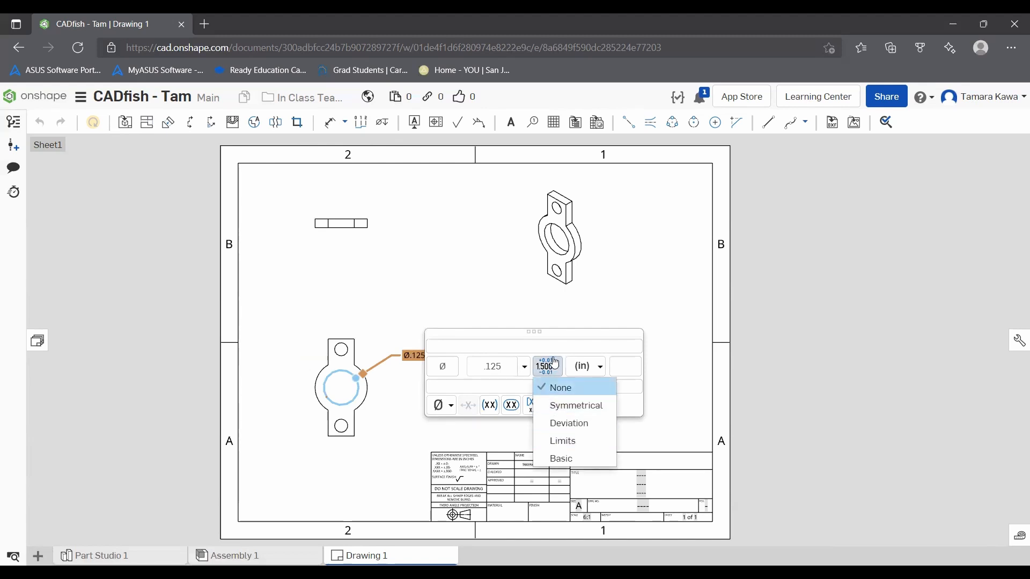
click(526, 368)
click(527, 368)
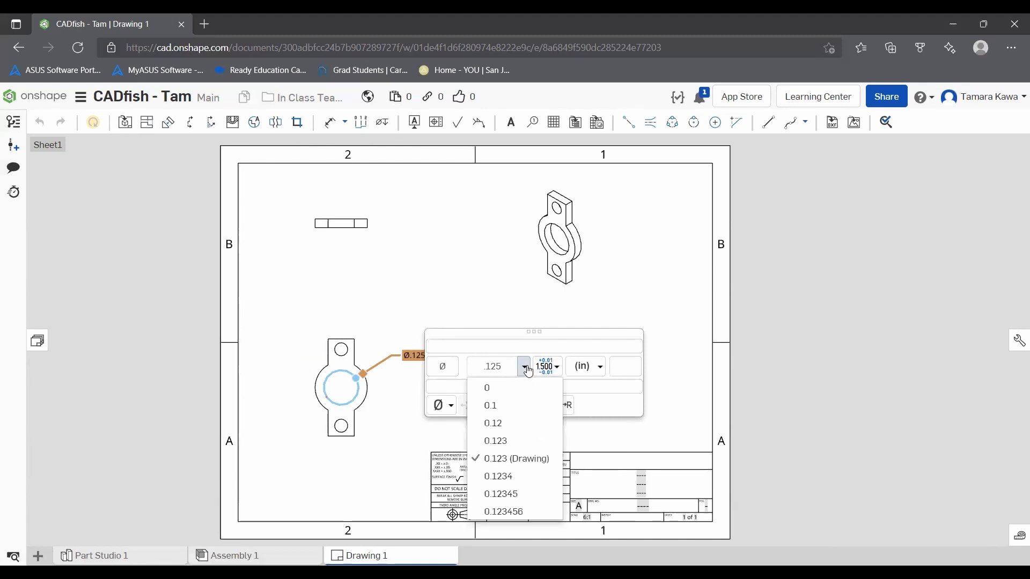
click(486, 423)
Step: Try to add a diameter symbol to the centre hole's dimension, and close the dimension's settings
click(447, 405)
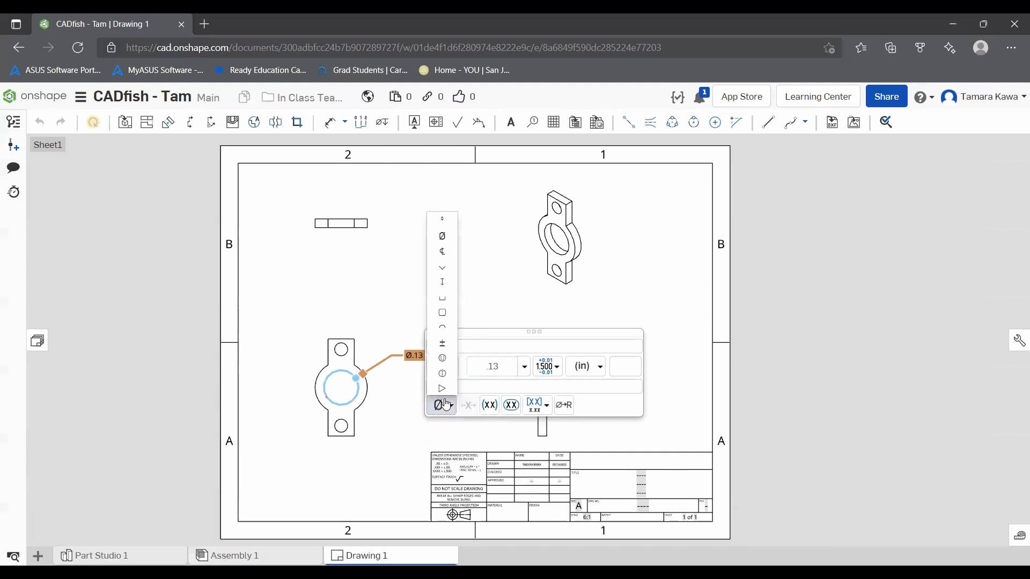
click(442, 236)
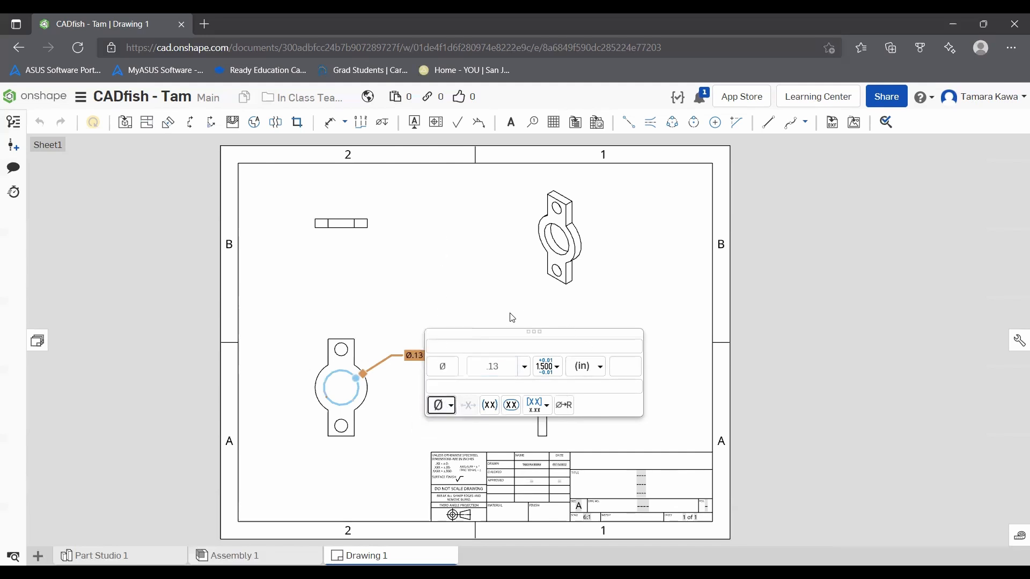
key(Return)
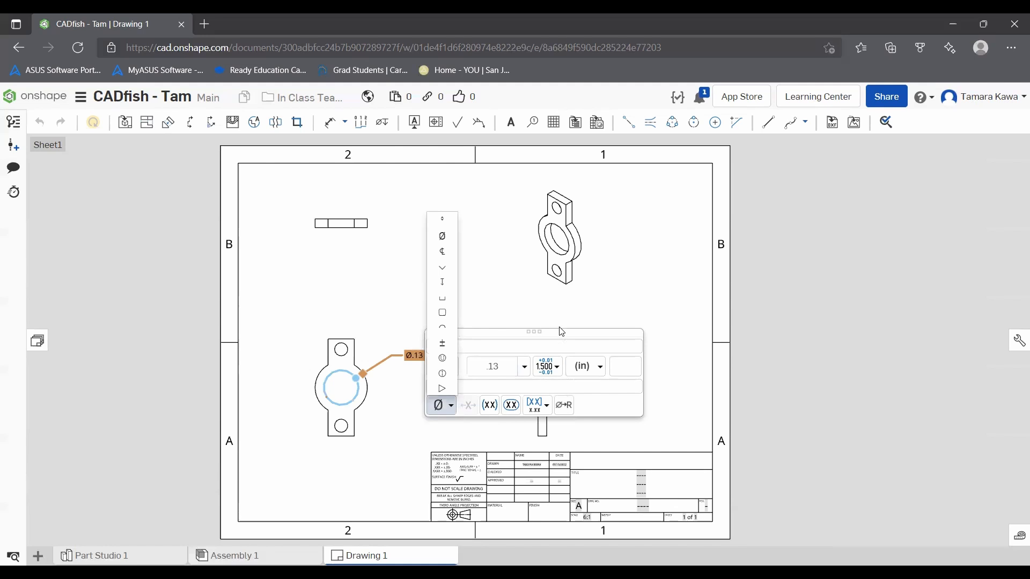
click(584, 381)
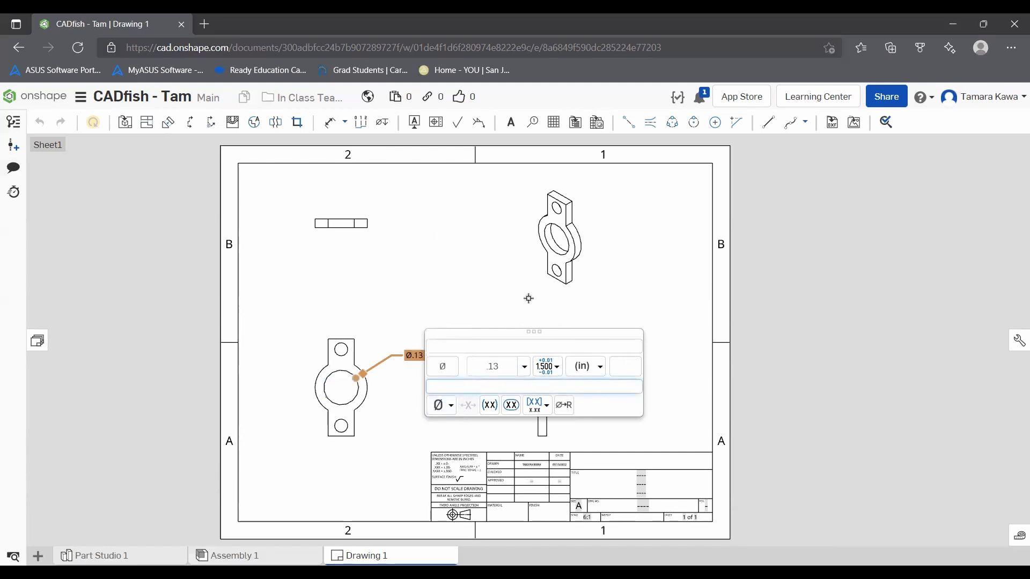
click(432, 300)
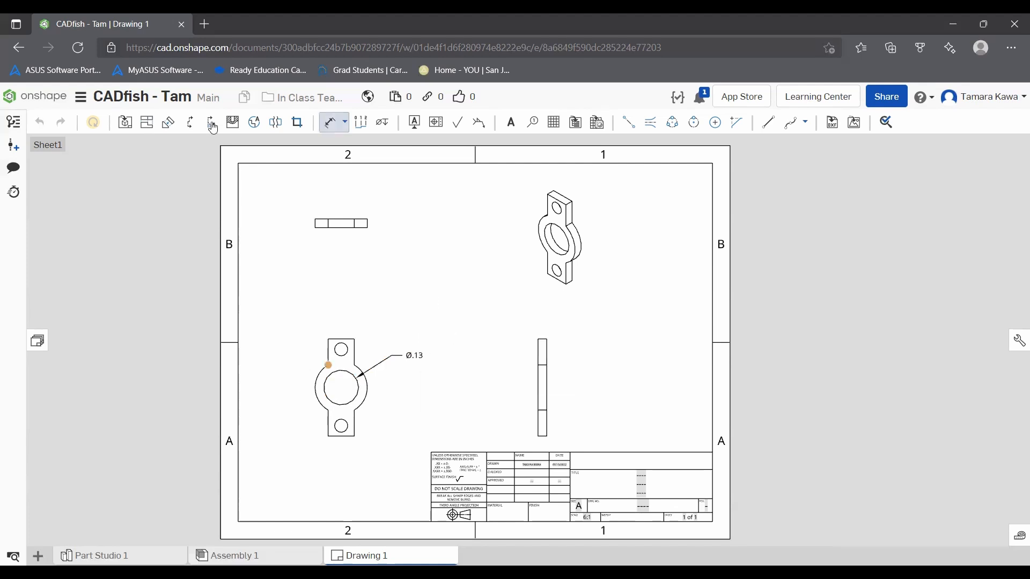
Step: Add hole callouts to the upper and lower small holes in the bracket's front view
click(382, 122)
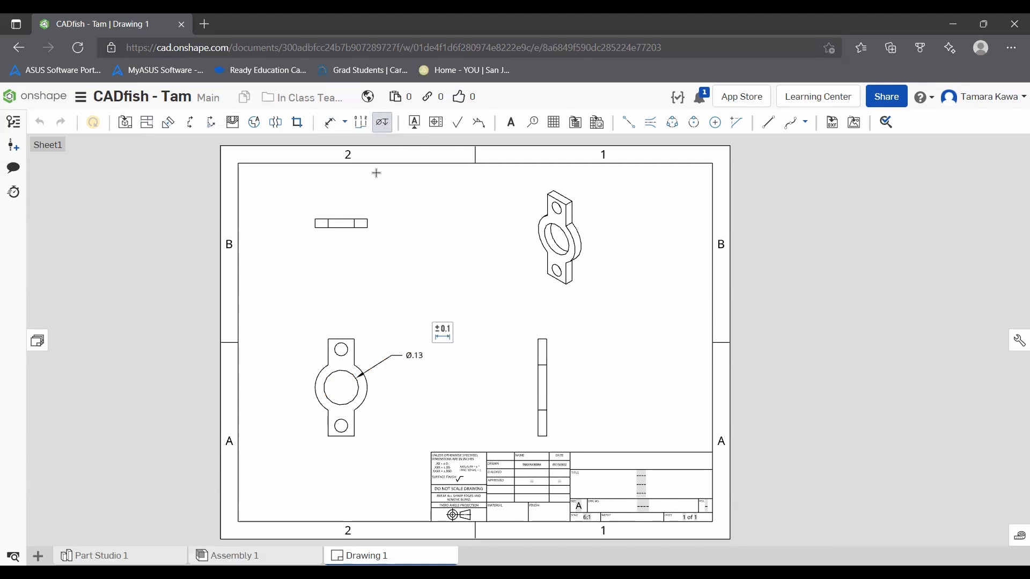
click(341, 349)
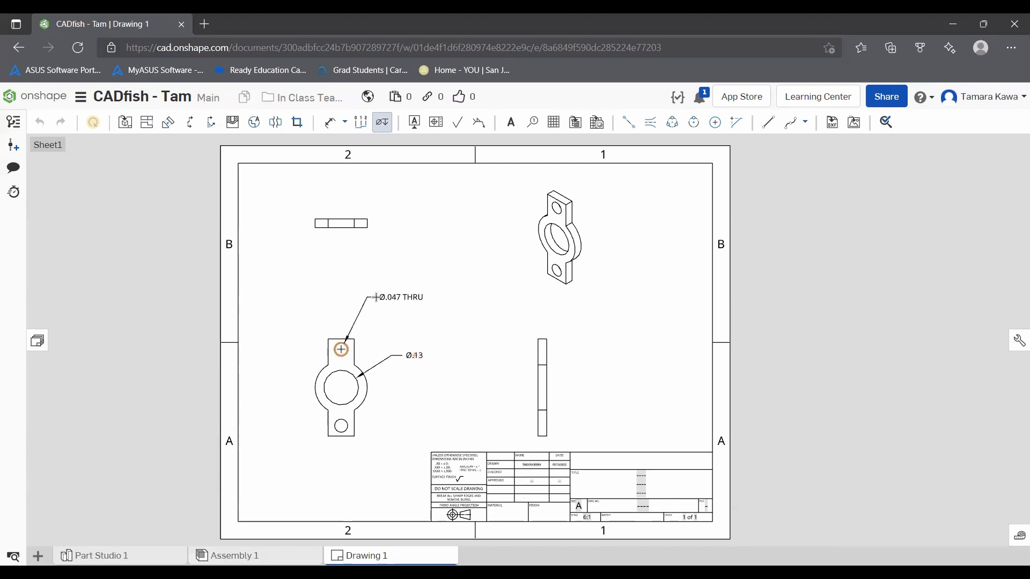
click(379, 298)
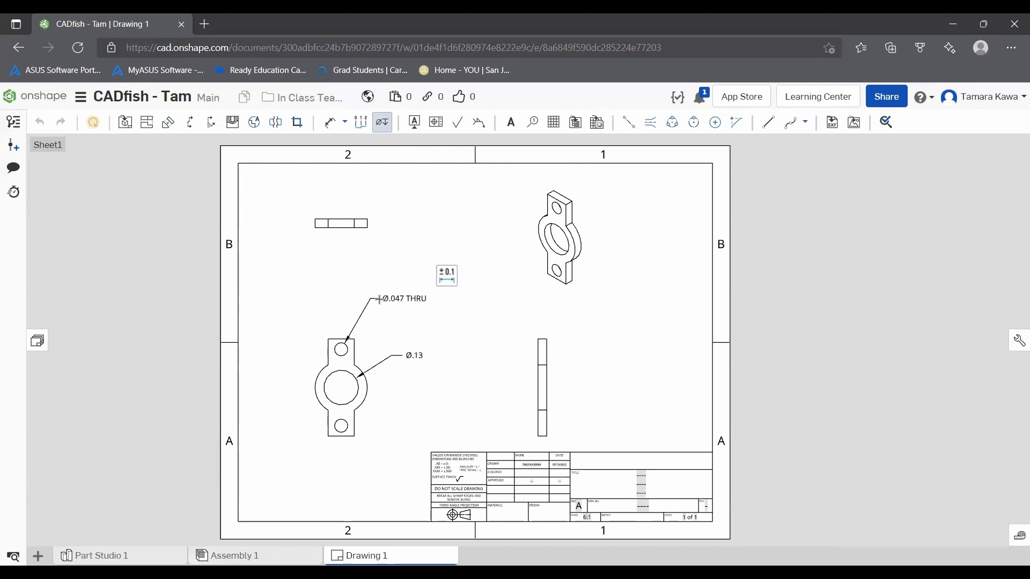
click(342, 425)
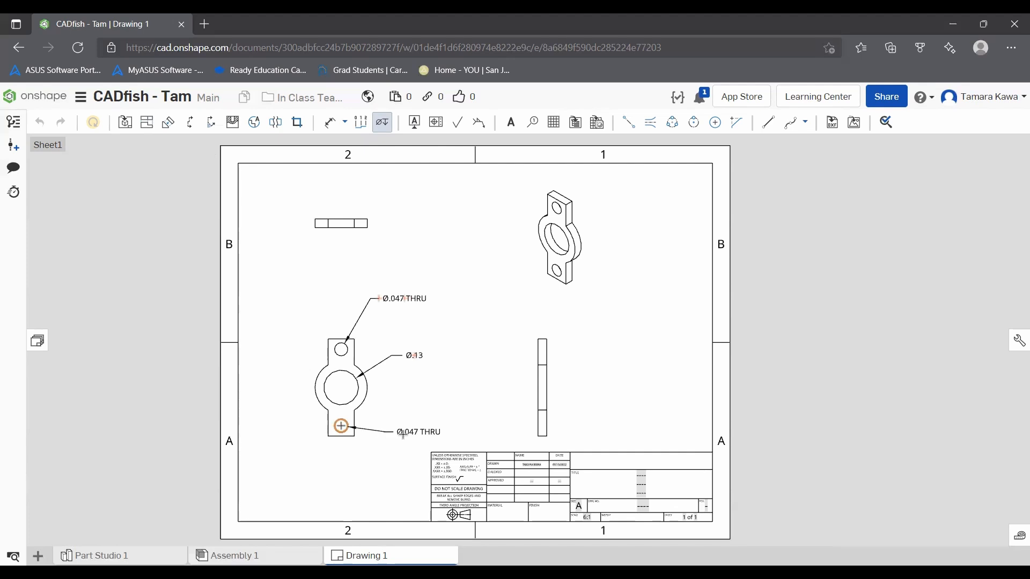
click(366, 470)
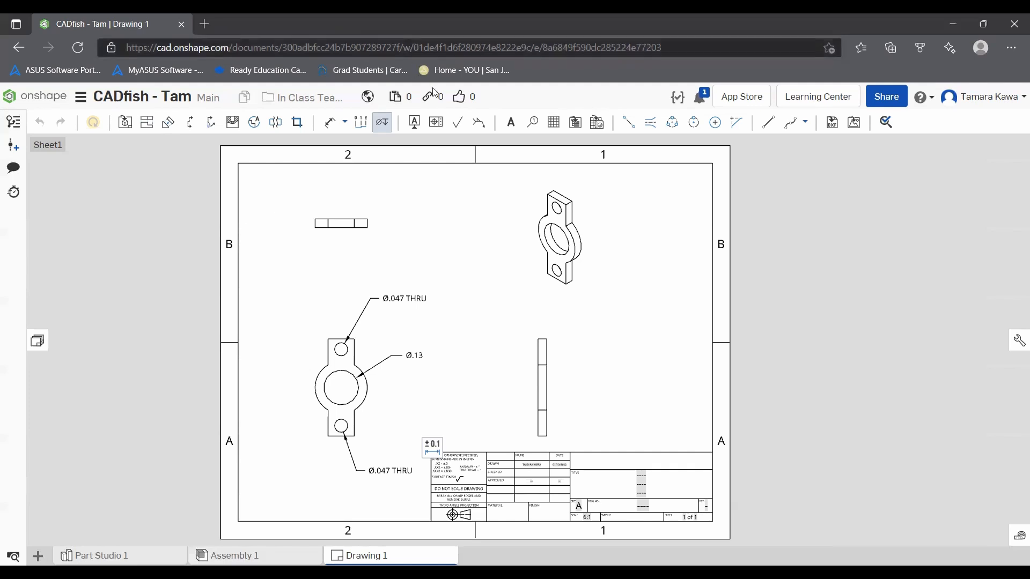
click(434, 124)
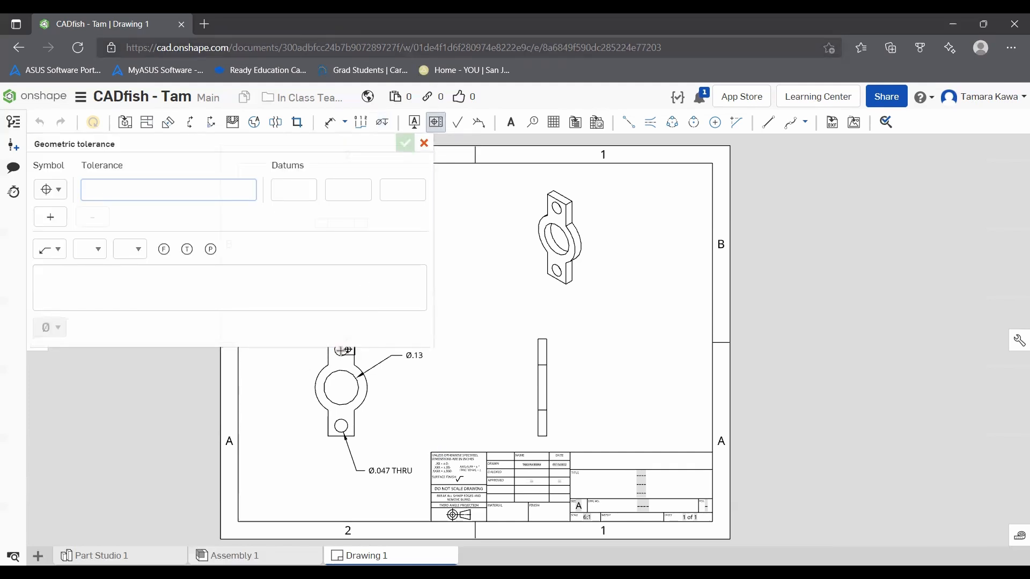
click(341, 351)
key(ctrl+z)
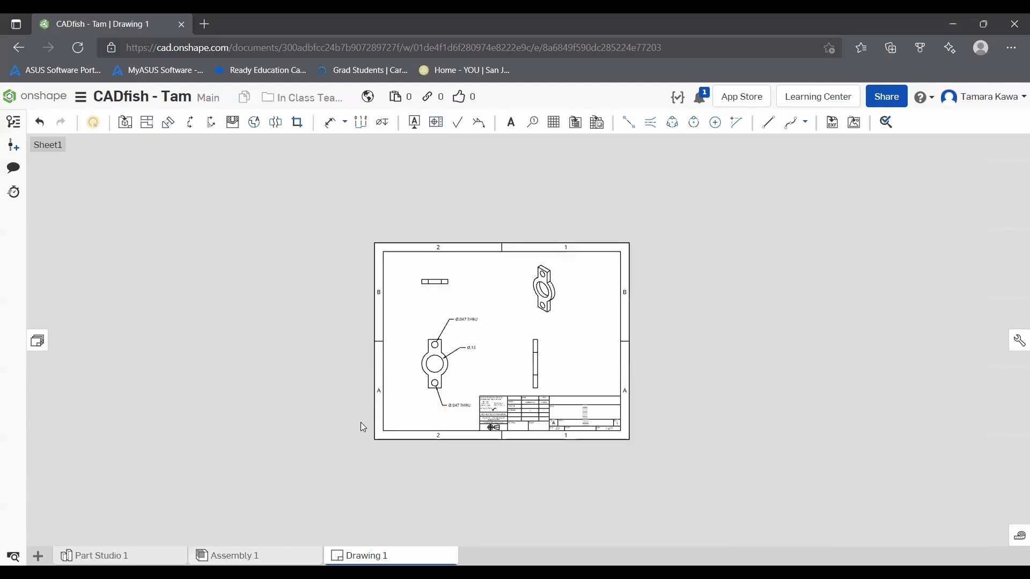
Step: Add centermarks to the upper small hole, the lower small hole and the large centre hole in the bracket's front view
scroll(440, 351, up, 5)
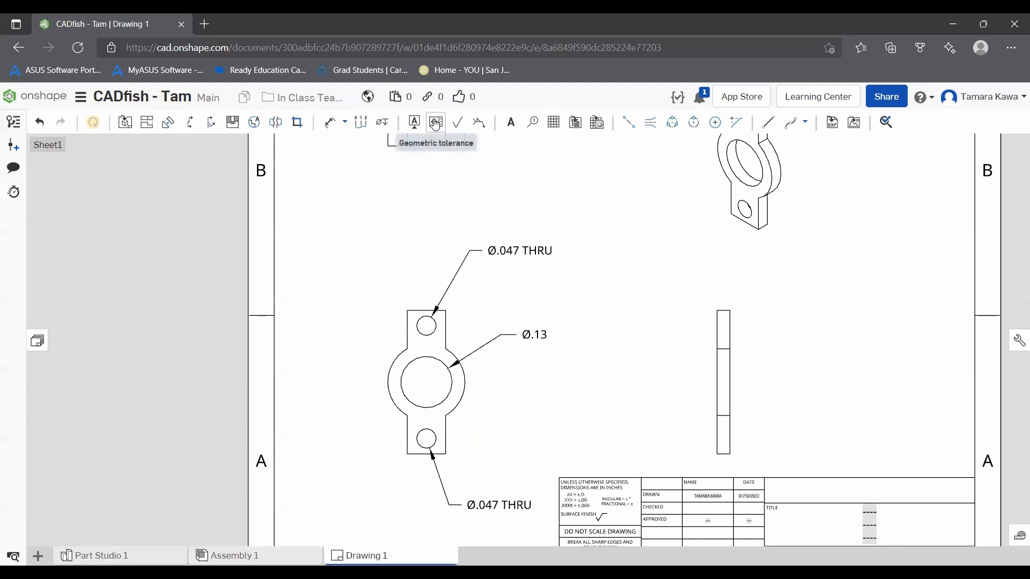
click(346, 124)
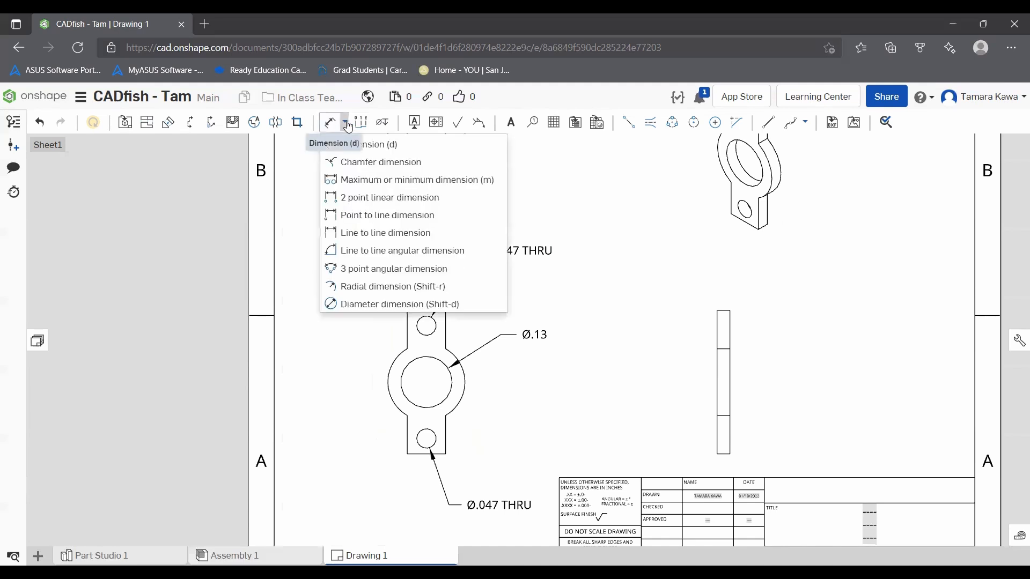
click(346, 124)
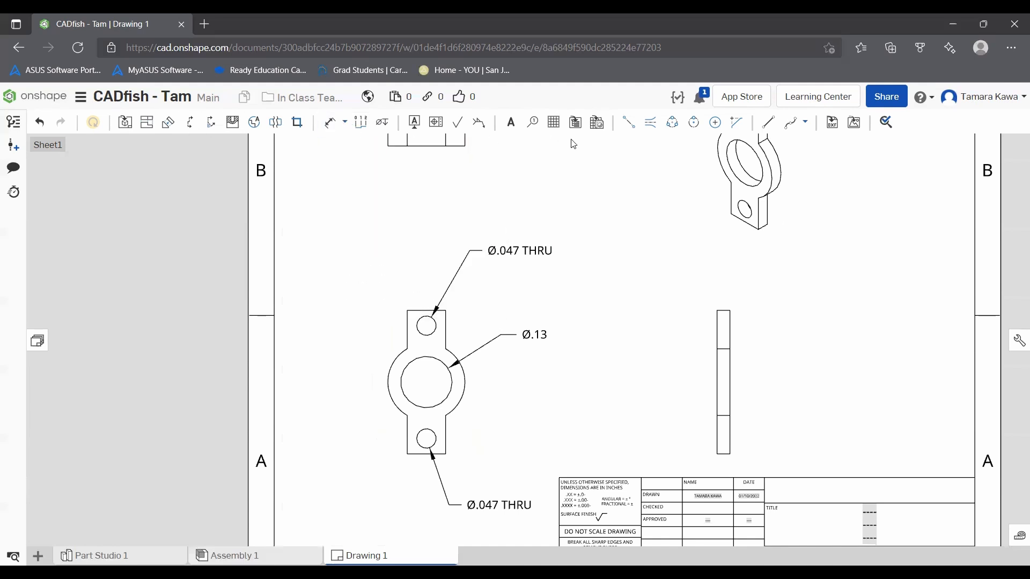
click(715, 122)
click(426, 327)
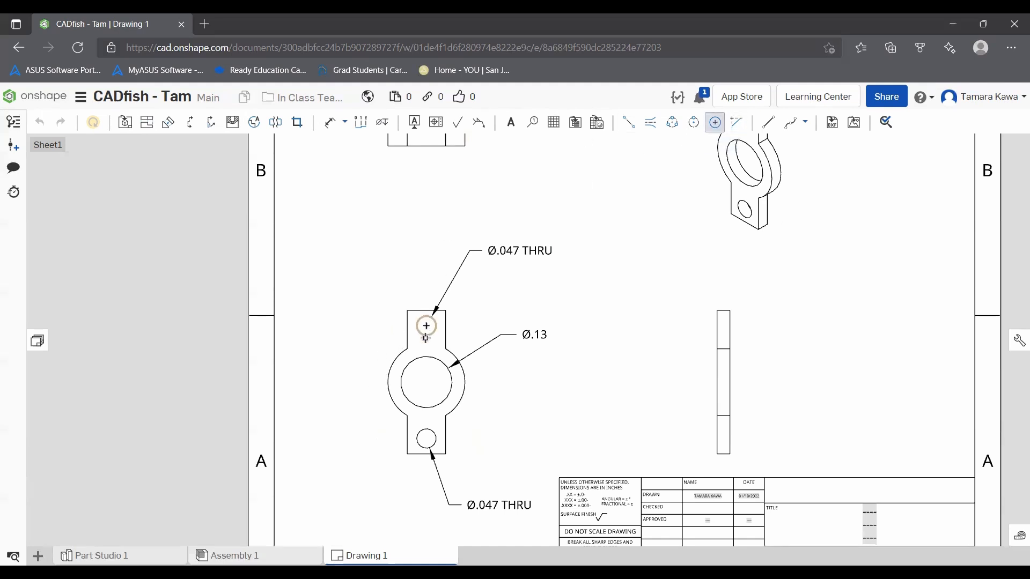
click(426, 439)
click(442, 404)
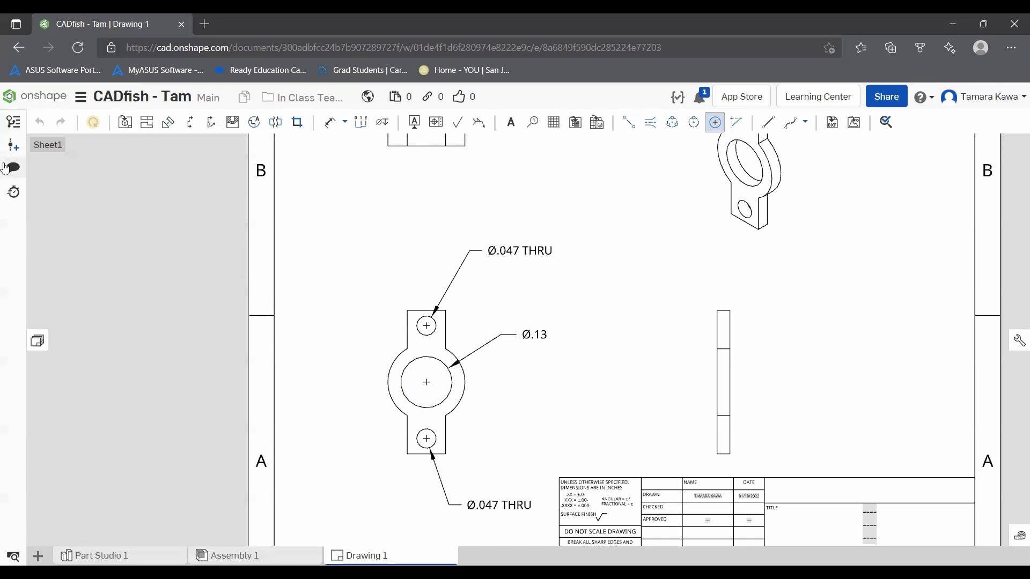
Step: Review the list of changes recorded under the Main workspace in the document's version history, and close the history
click(14, 122)
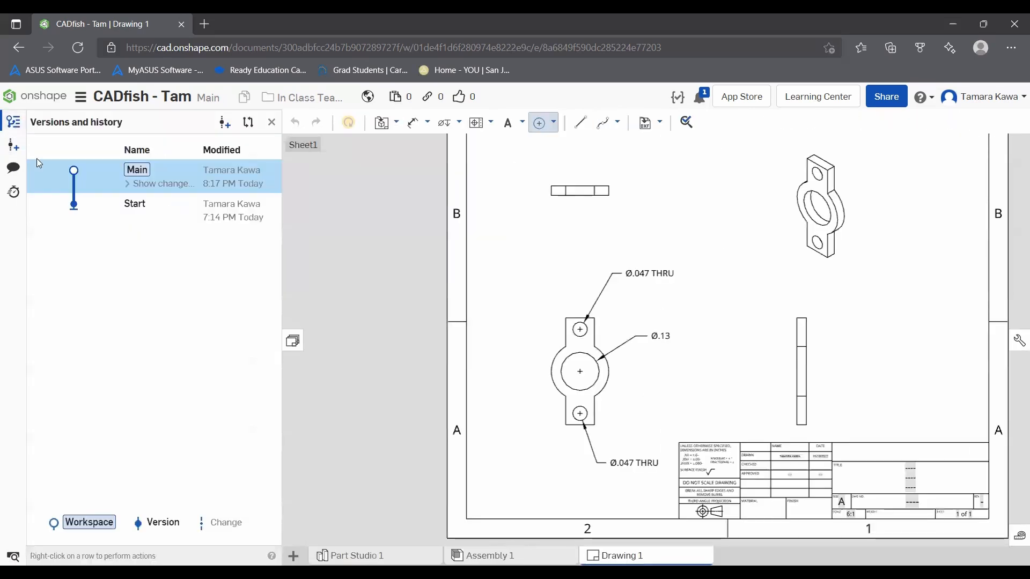
click(132, 185)
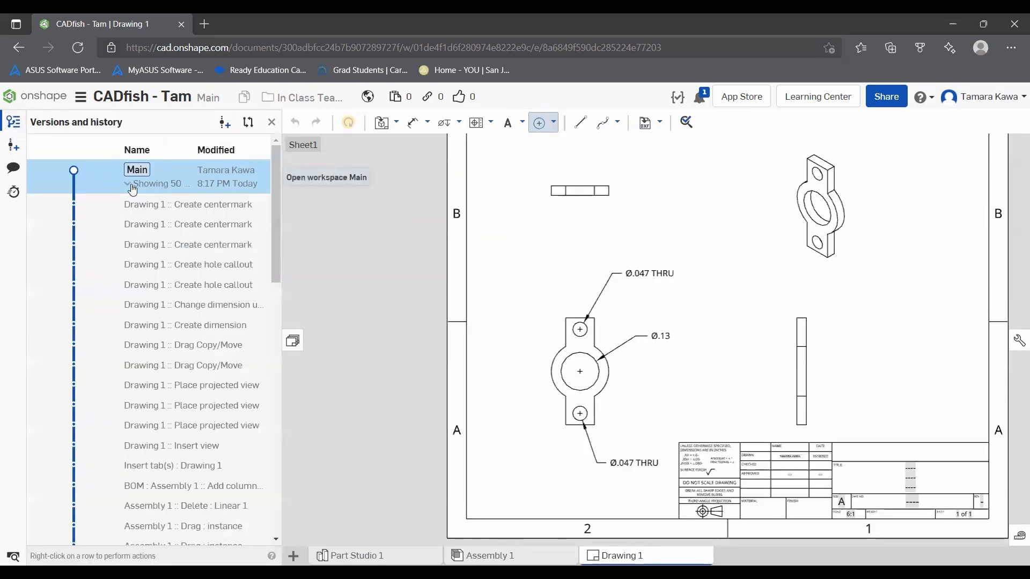
scroll(177, 370, down, 10)
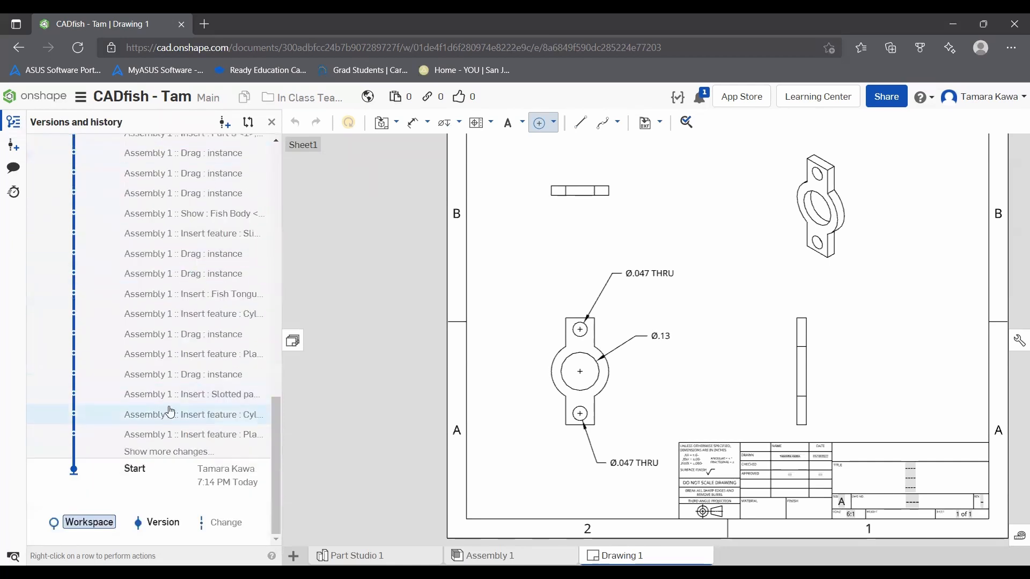
scroll(179, 397, up, 10)
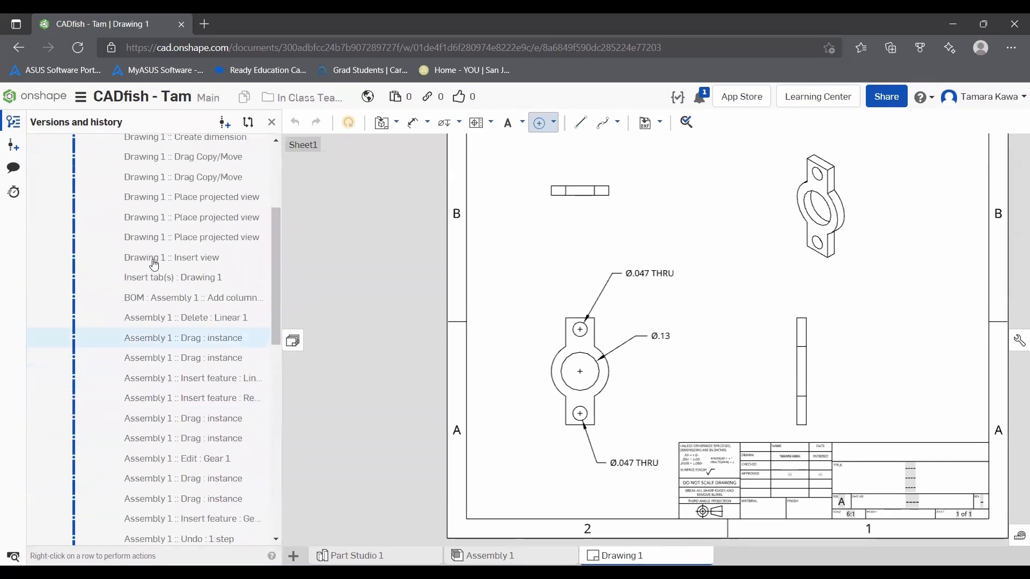
click(12, 128)
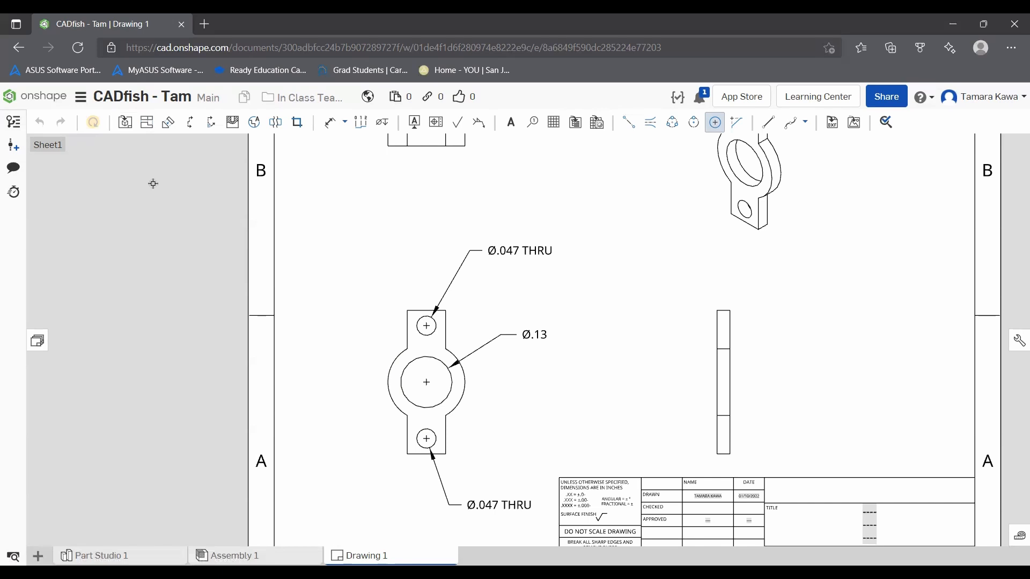
Step: Open the choices for creating or importing a new element in the document
scroll(255, 238, down, 5)
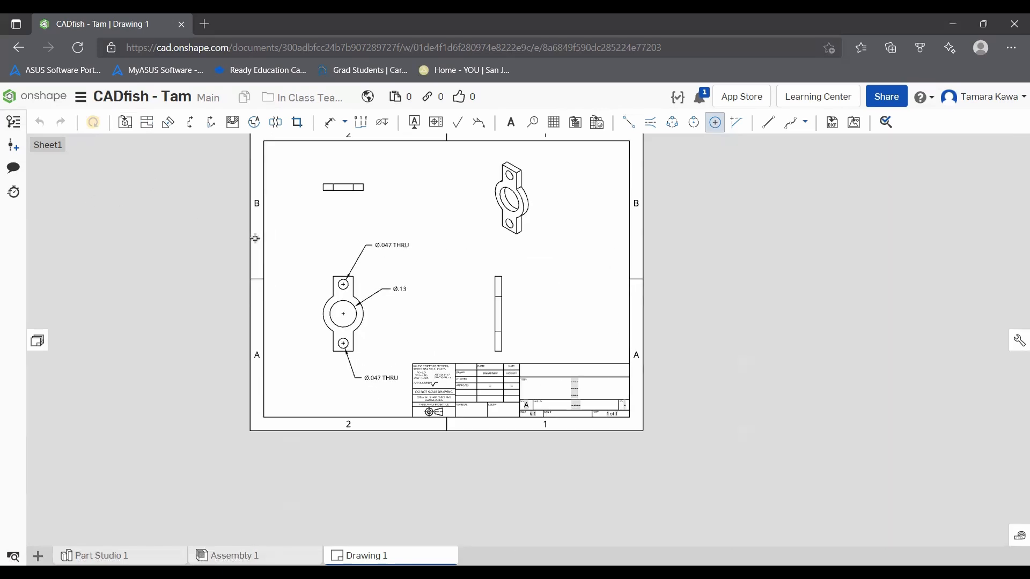
scroll(255, 238, down, 2)
scroll(338, 176, up, 3)
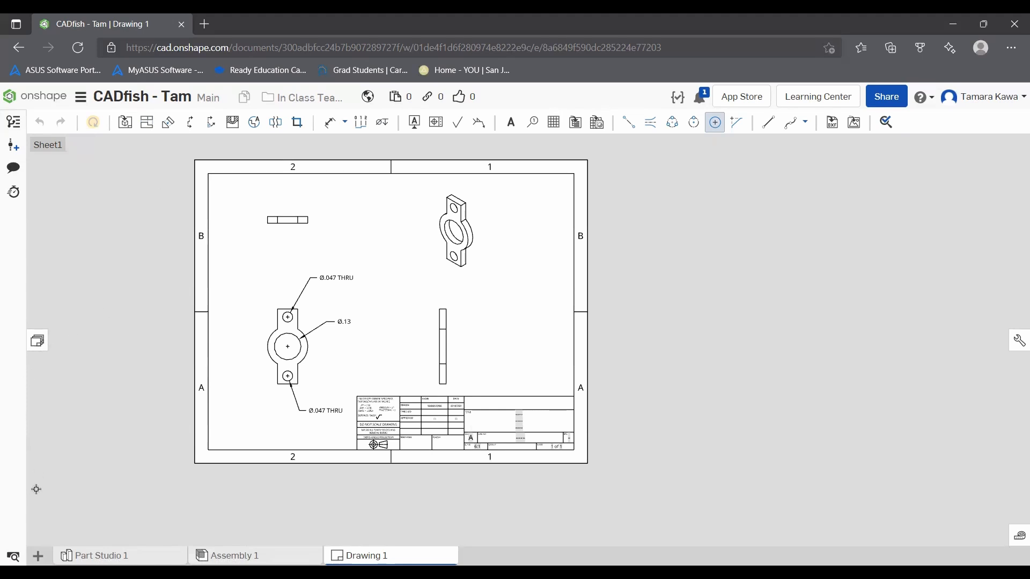
click(38, 556)
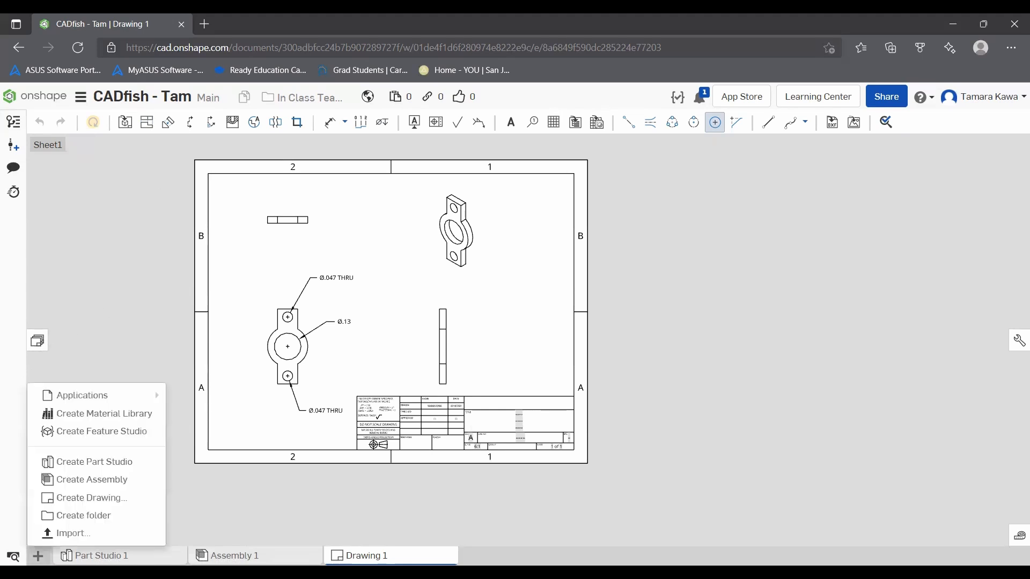